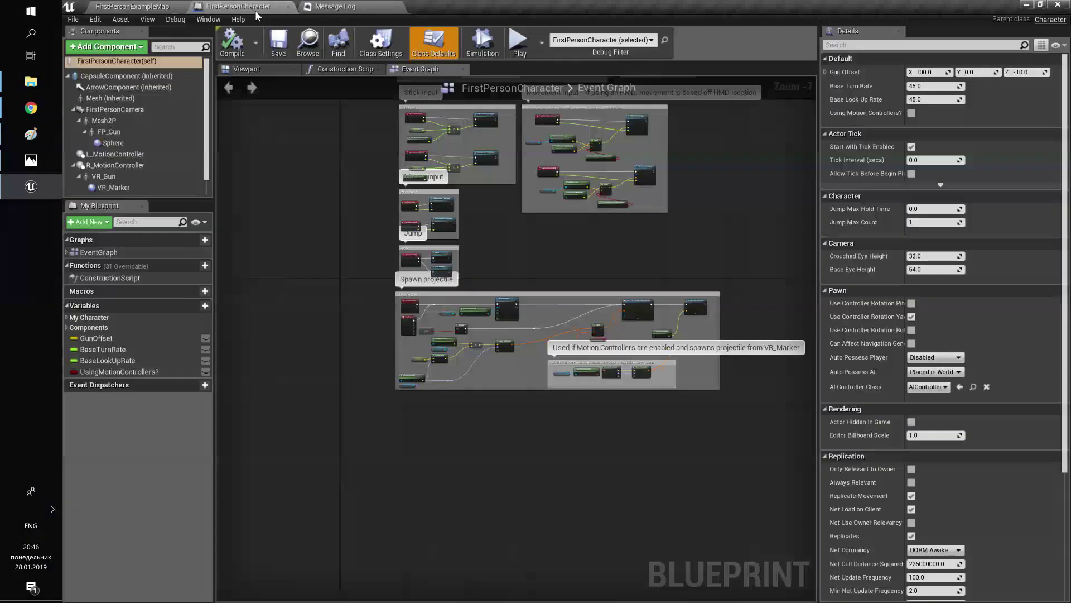
- Delete the L_MotionController, R_MotionController, VR_Gun and VR_Marker components from the FirstPersonCharacter blueprint
left_click(120, 155)
key("Delete")
left_click(109, 158)
key("Delete")
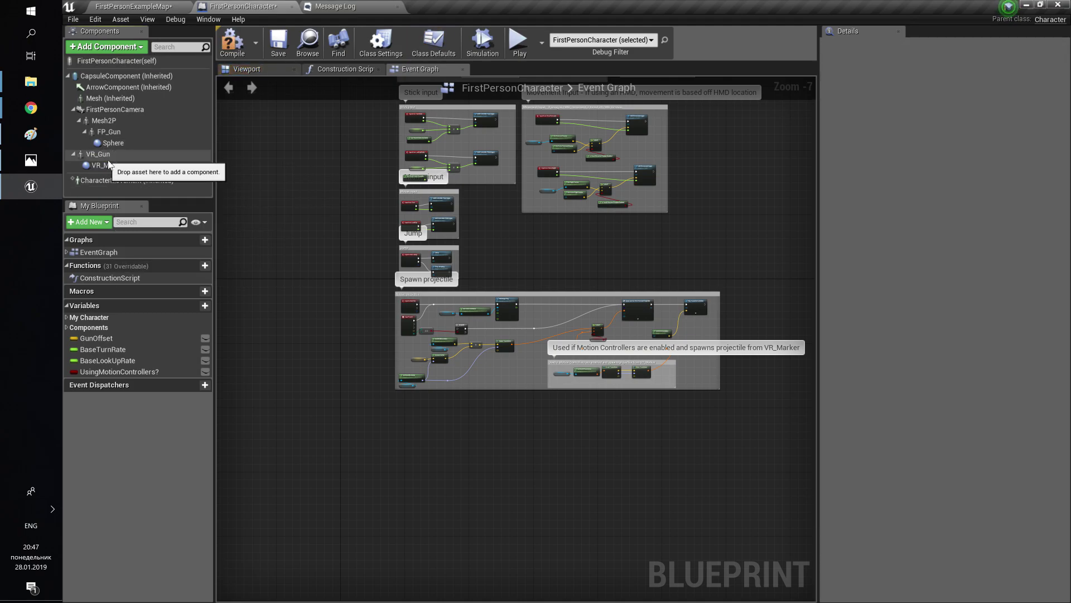
left_click(106, 156)
key("Delete")
left_click(106, 156)
key("Delete")
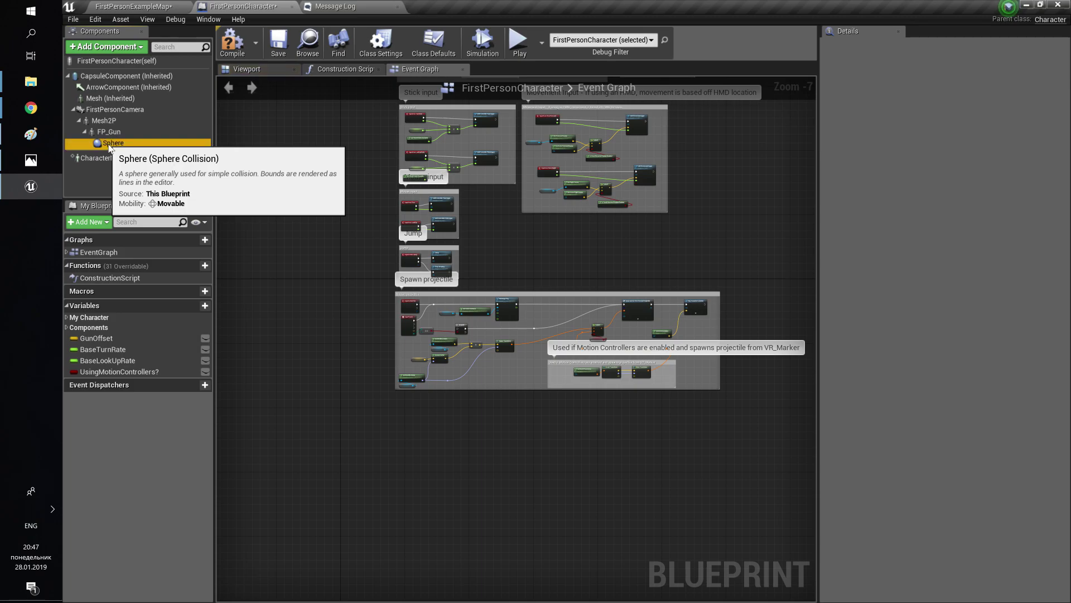
- Delete the Sphere collision and the FP_Gun skeletal mesh under Mesh2P
left_click(113, 143)
key("Delete")
left_click(117, 136)
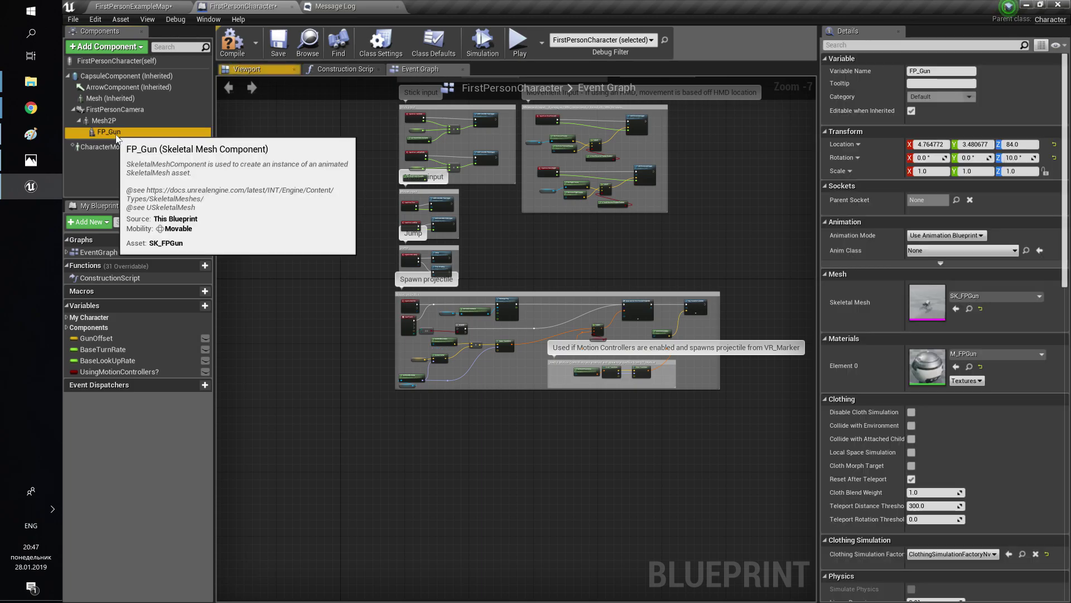
key("Delete")
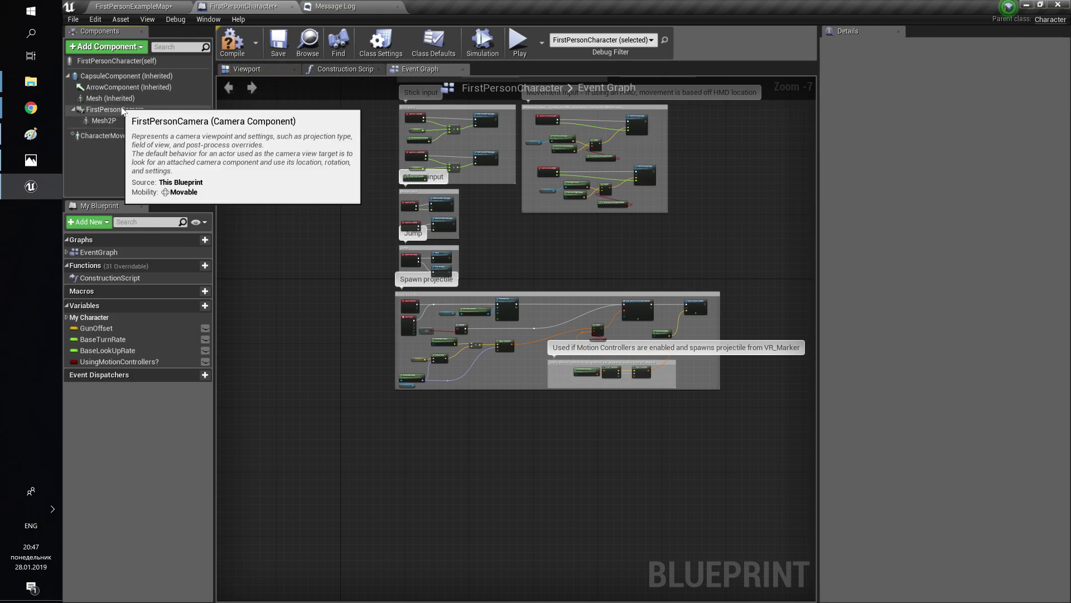
- Add the AC Health System and AC Interaction components to the FirstPersonCharacter blueprint
left_click(238, 73)
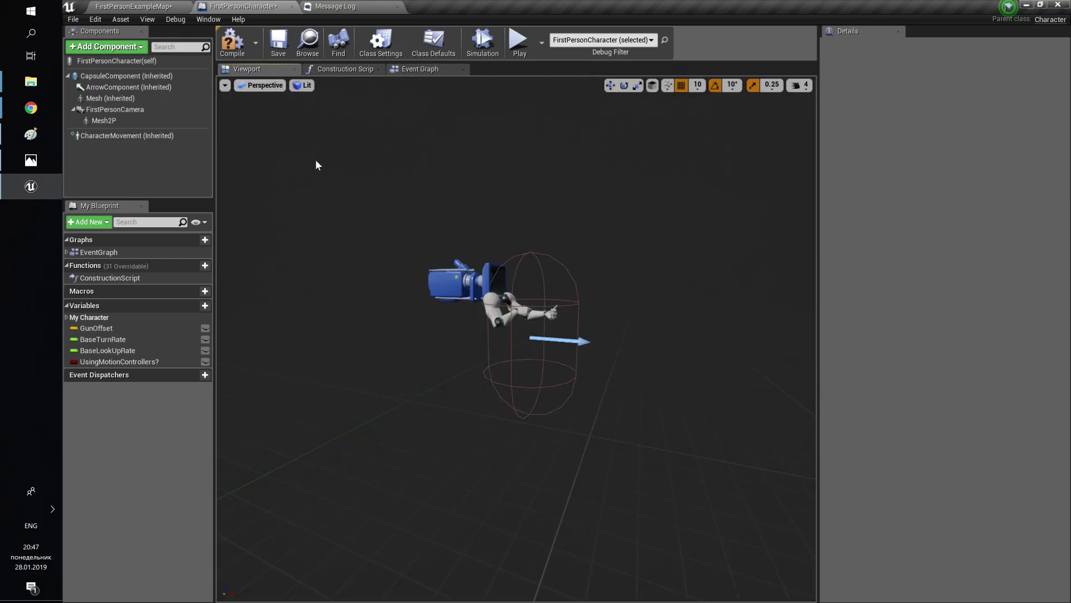
right_click_drag(336, 176, 338, 206)
left_click_drag(369, 178, 368, 178)
left_click(106, 46)
type("AC")
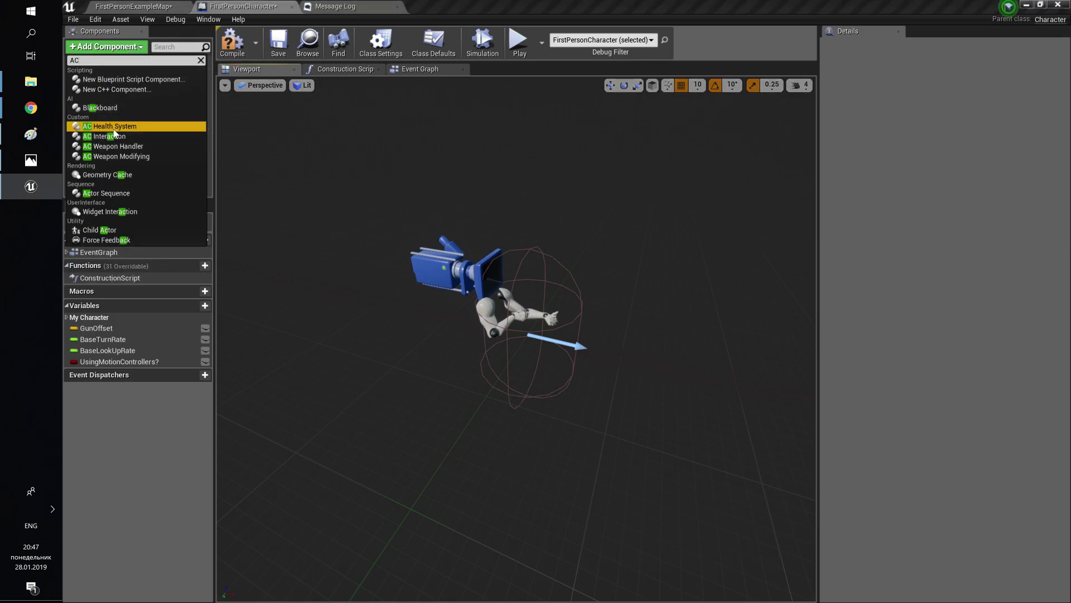
left_click(111, 127)
left_click(106, 46)
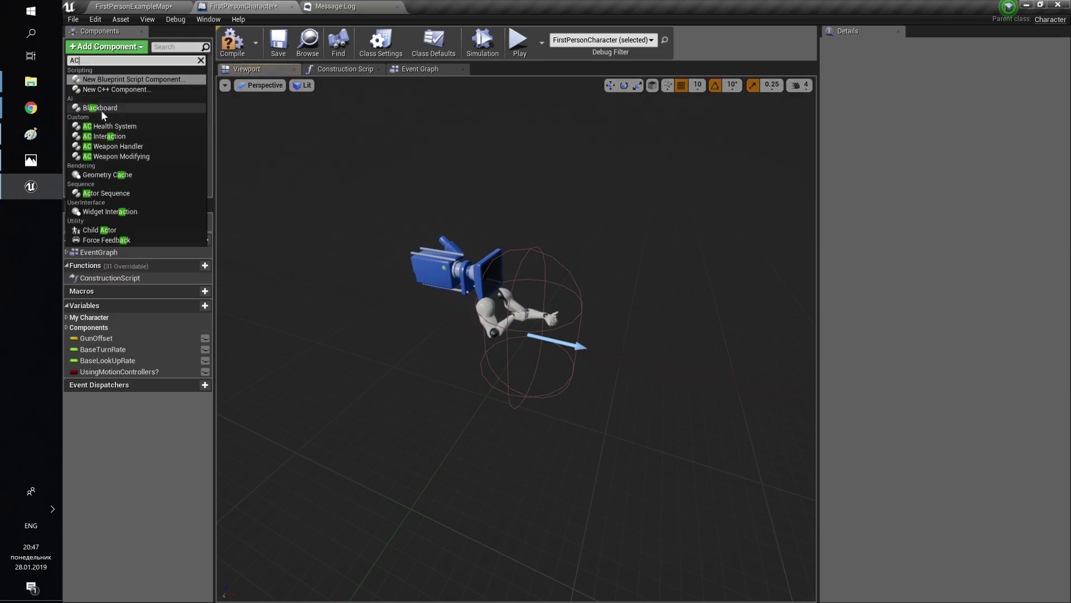
left_click(104, 137)
- Add the AC Weapon Handler and AC Weapon Modifying components to the character and compile the blueprint
left_click(106, 46)
type("AC")
left_click(108, 147)
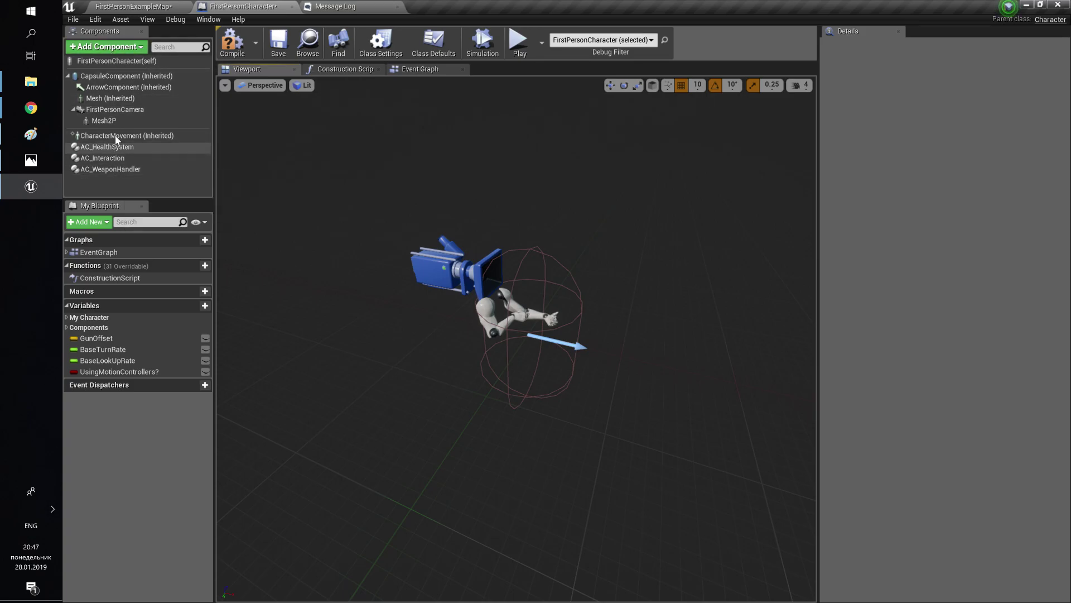
left_click(106, 47)
type("AC")
left_click(108, 157)
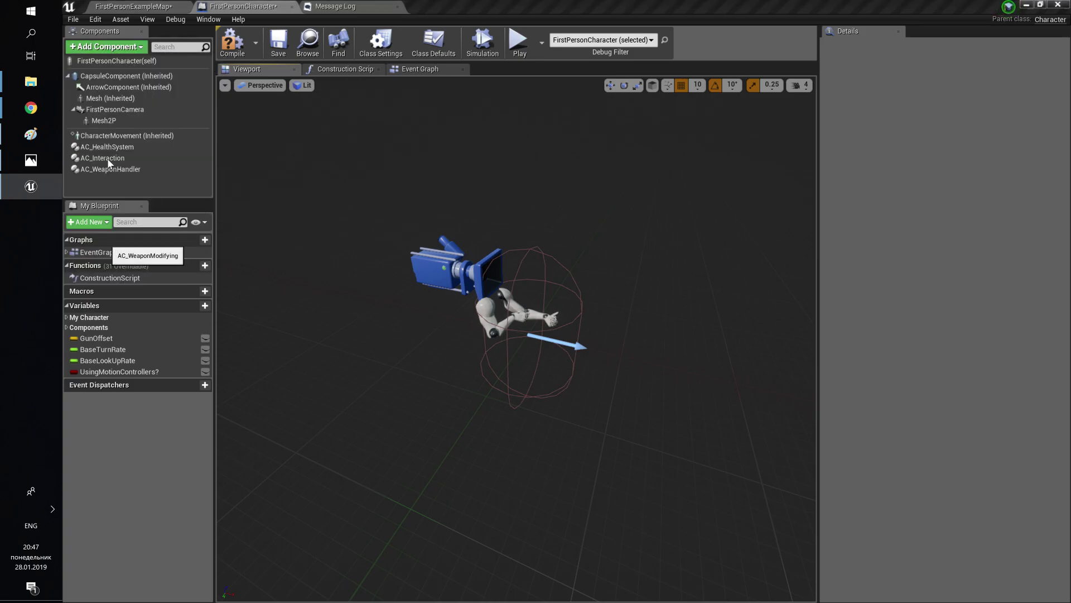
left_click(226, 57)
- Open the CH_CharacterExample blueprint from the ShooterStarterKit Blueprints/Player folder
left_click(133, 7)
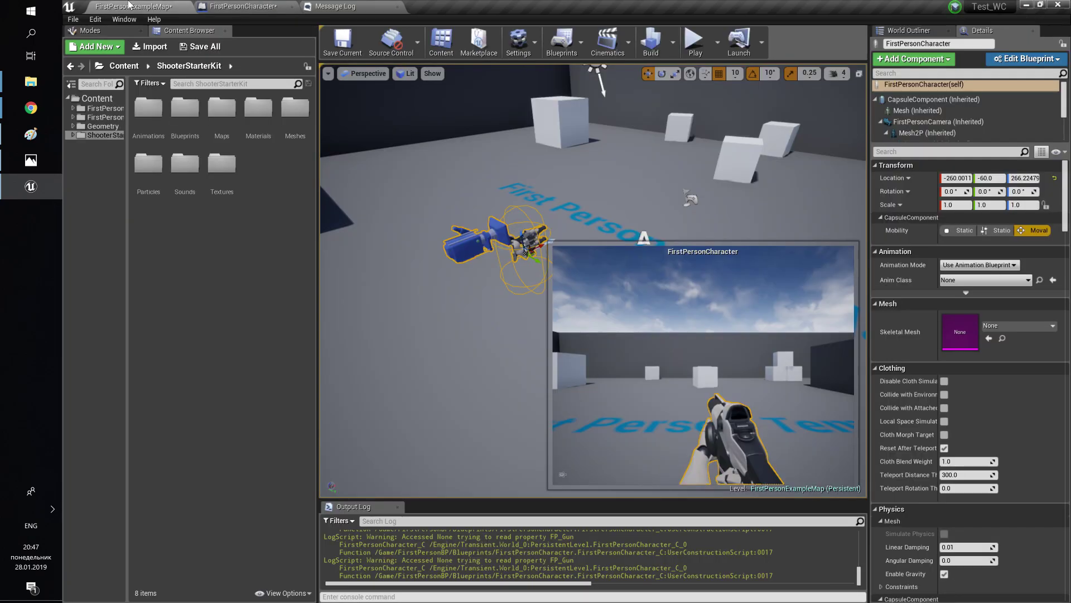
double_click(185, 109)
double_click(297, 112)
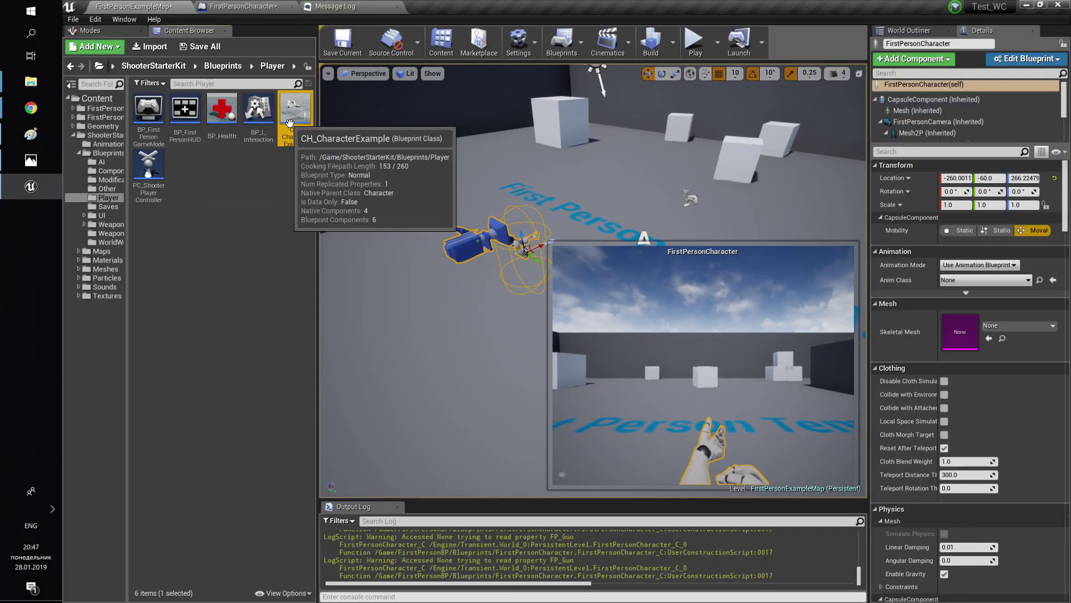
double_click(295, 110)
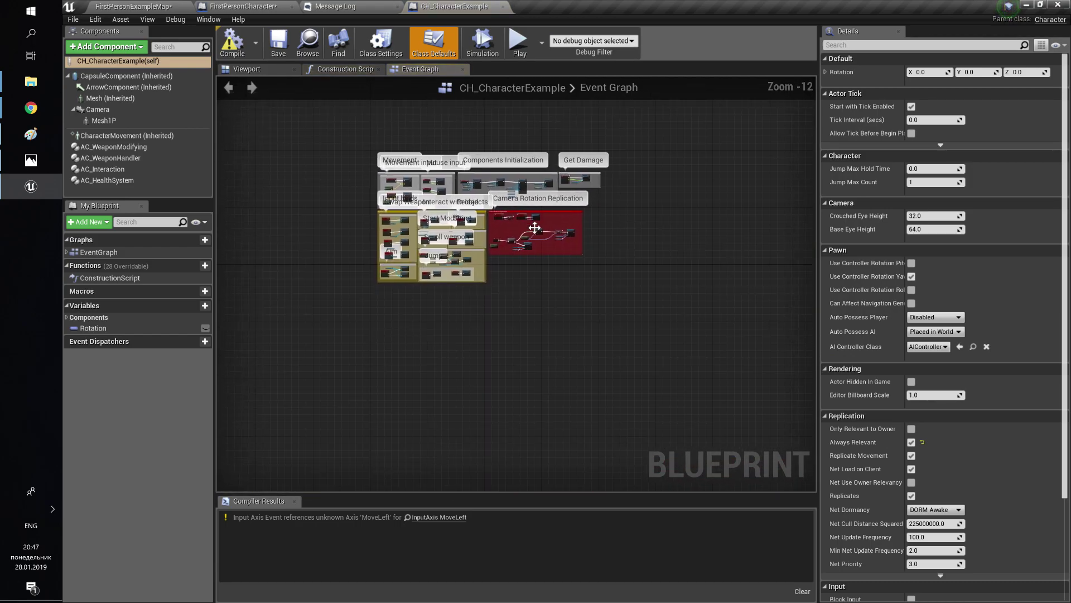
- Copy the Input binds and Camera Rotation Replication groups from CH_CharacterExample into FirstPersonCharacter's Event Graph, placing them below Spawn projectile
left_click_drag(351, 212, 352, 212)
scroll(466, 217, "up", 5)
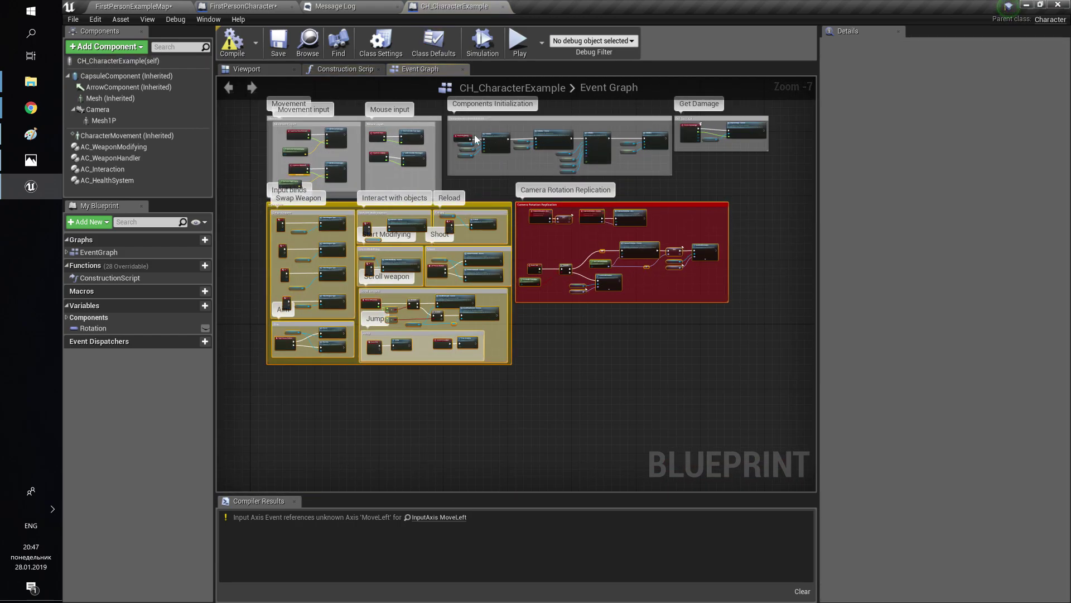
left_click(243, 7)
left_click(420, 68)
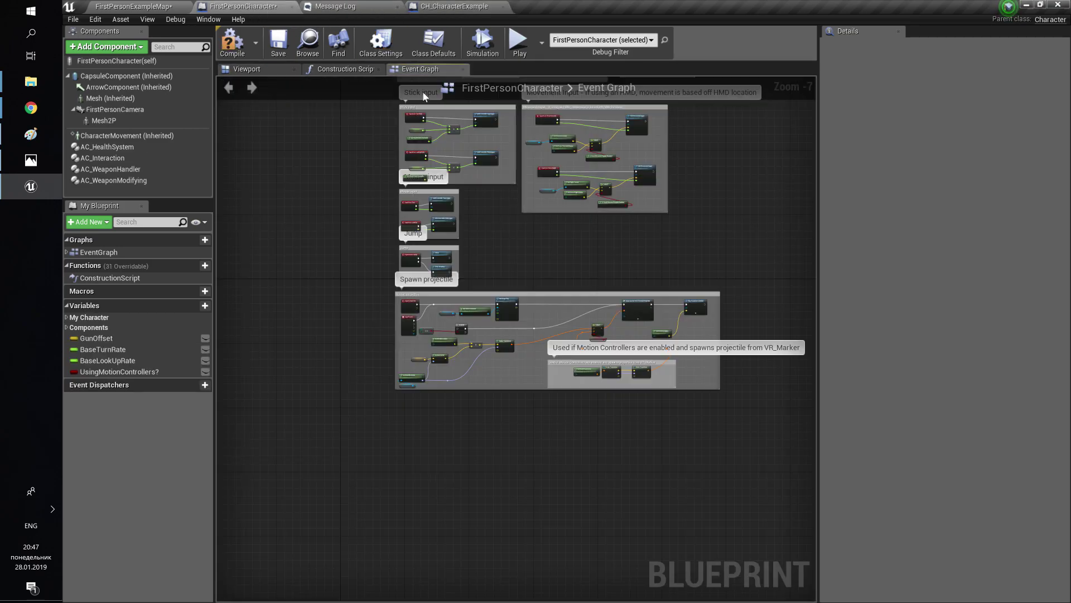
scroll(469, 235, "up", 4)
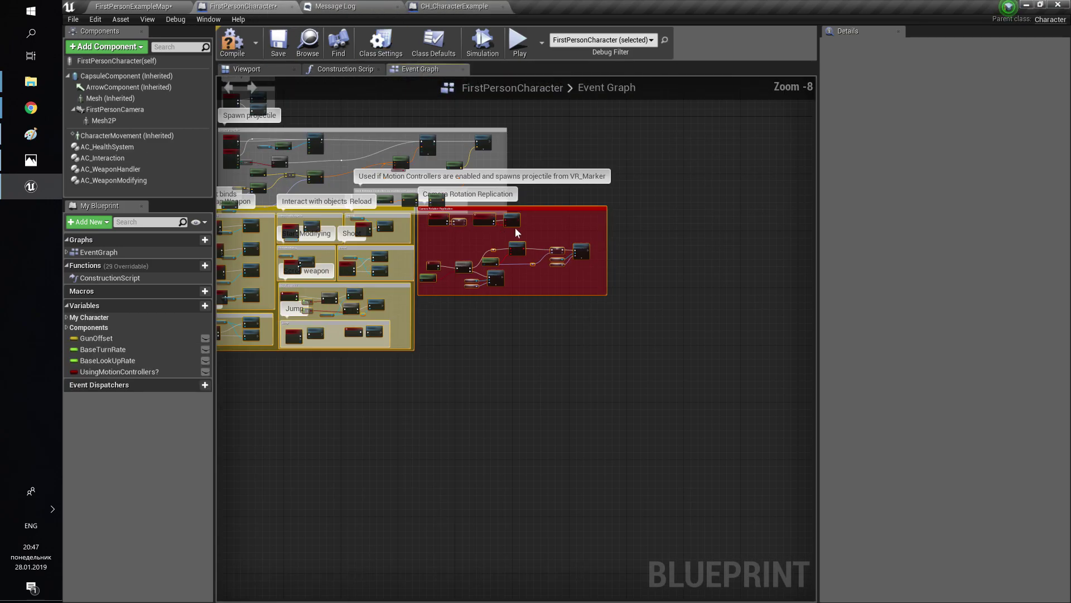
mouse_move(565, 210)
left_mouse_down()
mouse_move(599, 247)
mouse_move(570, 230)
left_mouse_up()
- Move the overlapping reroute node and First Person Camera node out of Input binds, back up to the Spawn projectile section
right_click_drag(271, 209, 324, 226)
scroll(324, 234, "up", 6)
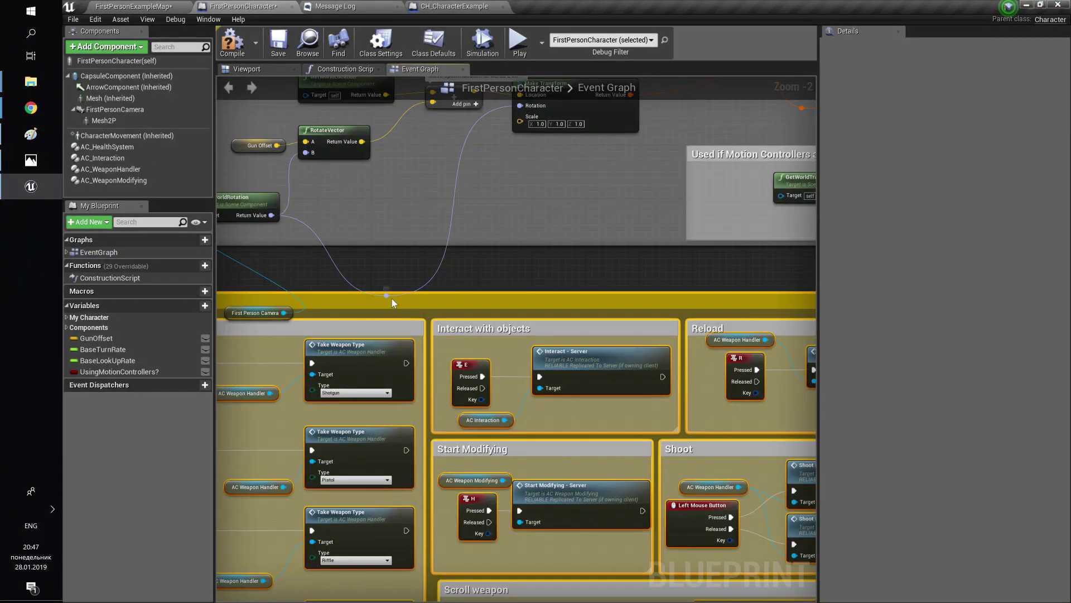
left_click_drag(386, 289, 399, 182)
right_click_drag(307, 299, 452, 302)
left_click_drag(374, 317, 320, 276)
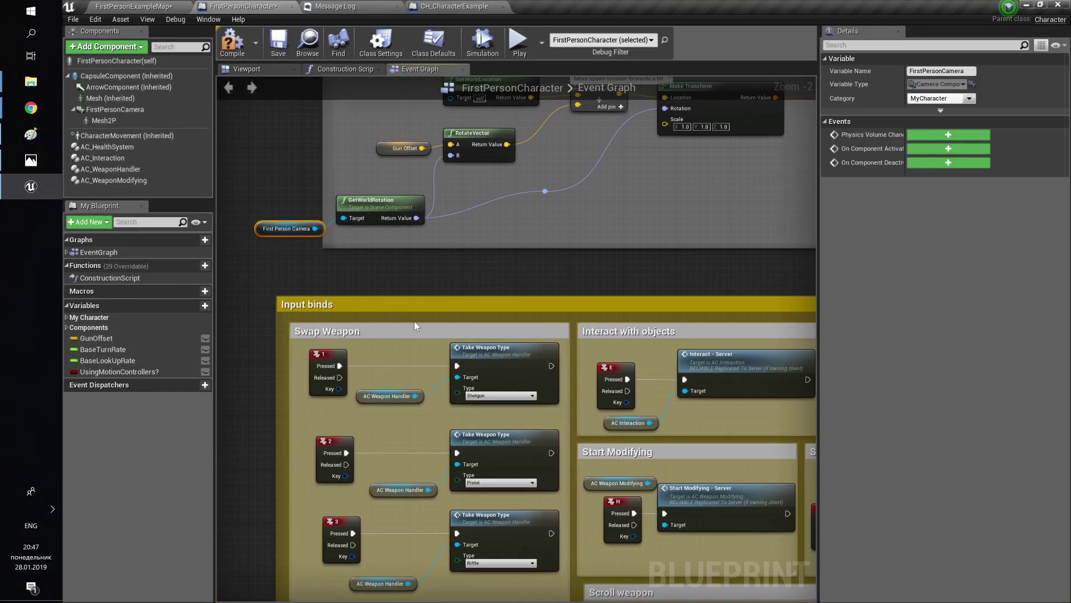
- Create the missing Rotation variable from the SET node in the Camera Rotation Replication group
right_click_drag(414, 321, 282, 211)
scroll(282, 211, "down", 3)
scroll(361, 244, "up", 2)
right_click_drag(630, 308, 223, 256)
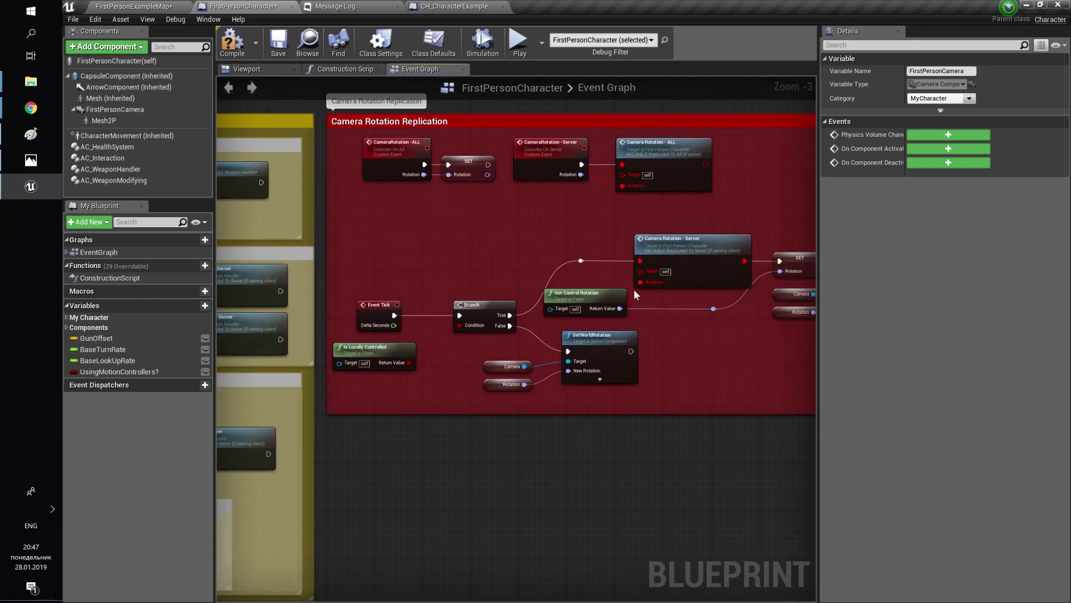
right_click_drag(790, 287, 683, 333)
left_click(685, 308)
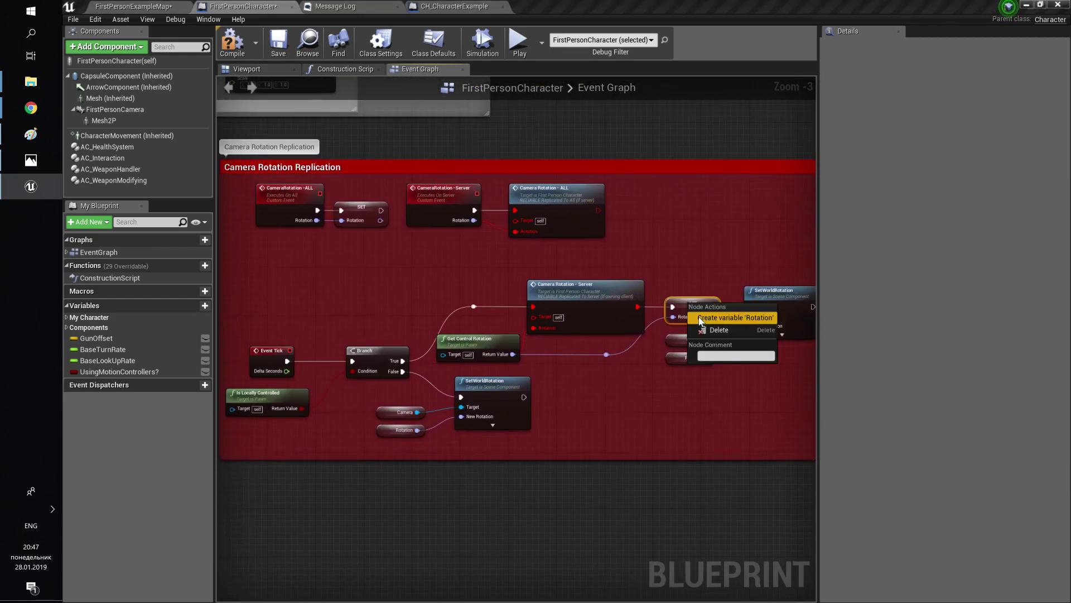
- Replace the broken Camera Rotation - ALL call beside the CameraRotation -Server event with a new Camera Rotation - ALL call
right_click_drag(630, 244, 669, 252)
left_click(557, 216)
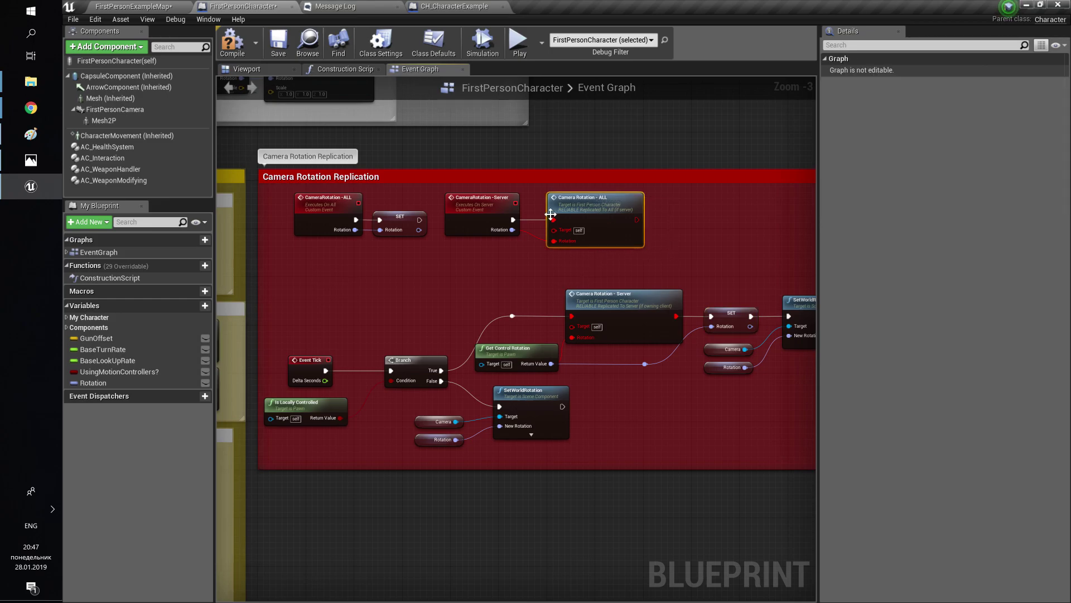
key("Delete")
right_click(557, 216)
type("camera rotat")
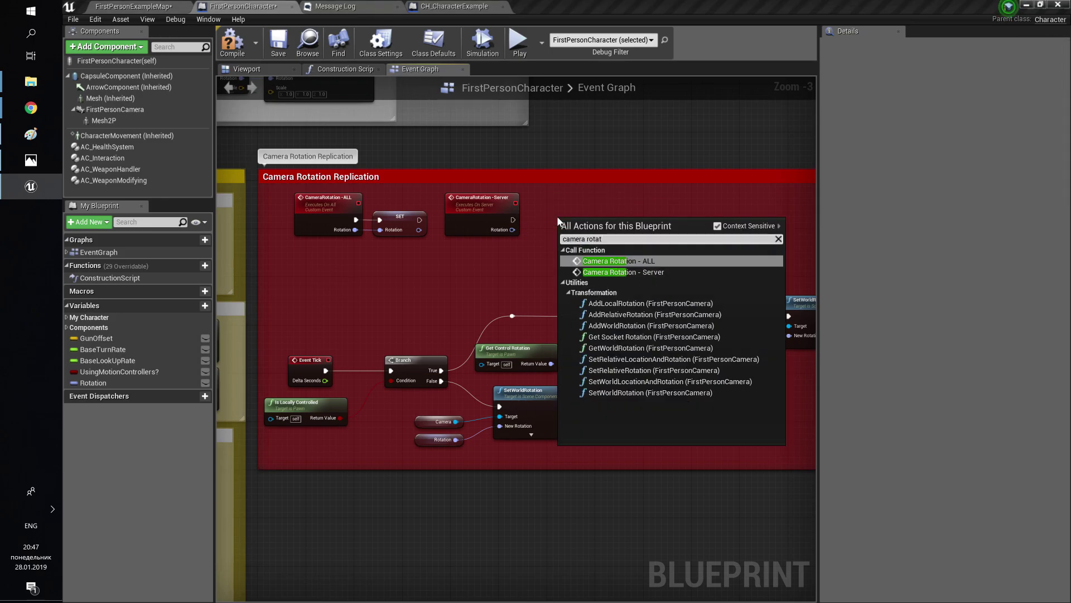
key("Return")
- Connect the CameraRotation -Server event's execution and Rotation outputs to the Camera Rotation - ALL call and align that node with the event
scroll(558, 220, "up", 3)
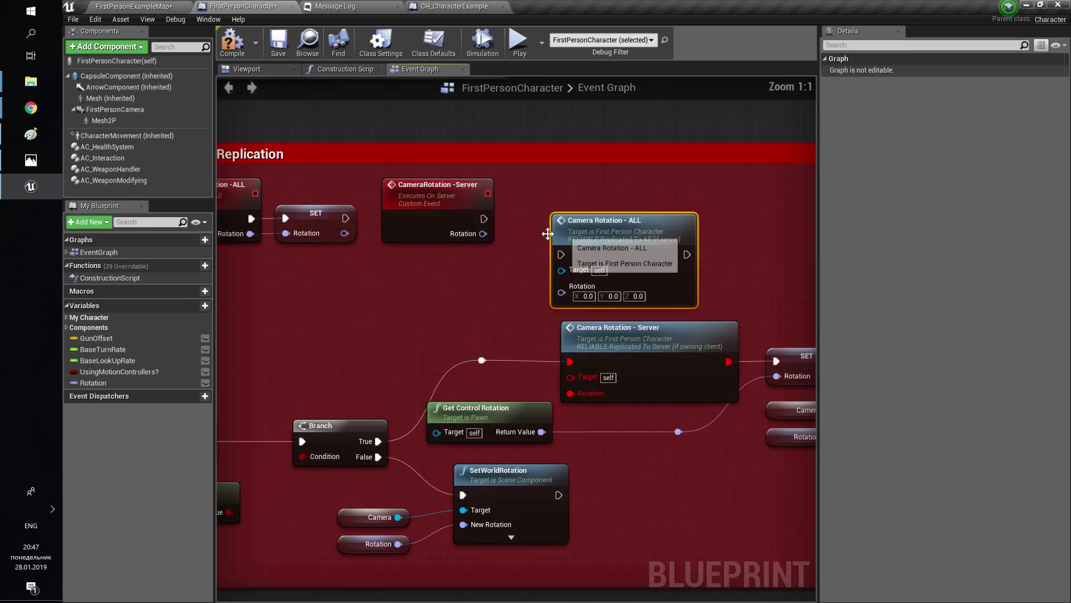
left_click_drag(483, 233, 562, 293)
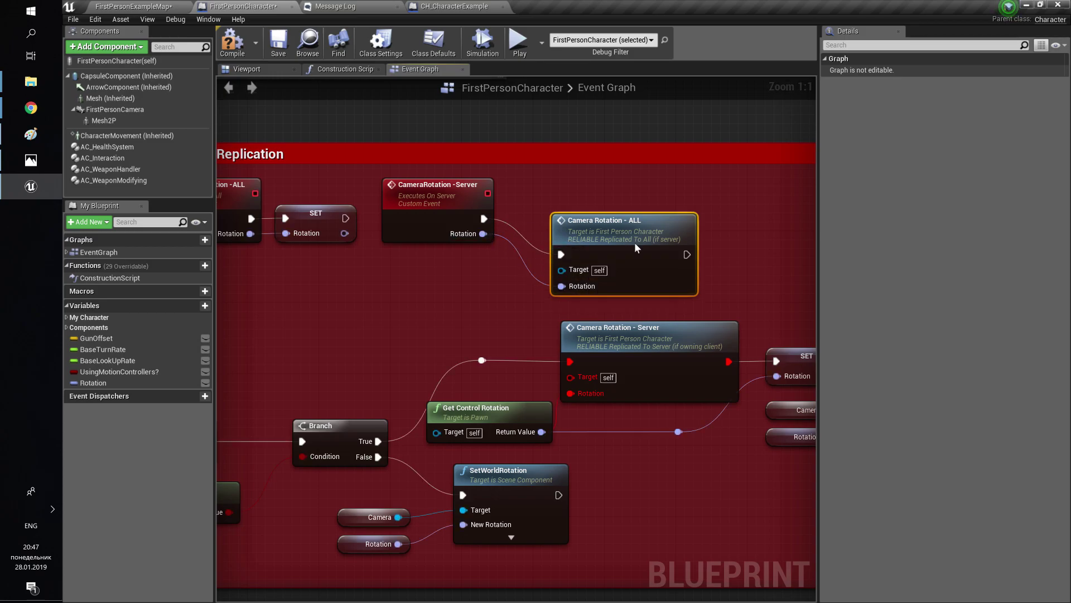
left_click_drag(635, 242, 625, 206)
- Replace the broken Camera Rotation - Server call after the Branch with a new Camera Rotation - Server call
right_click_drag(682, 364, 664, 303)
left_click(662, 301)
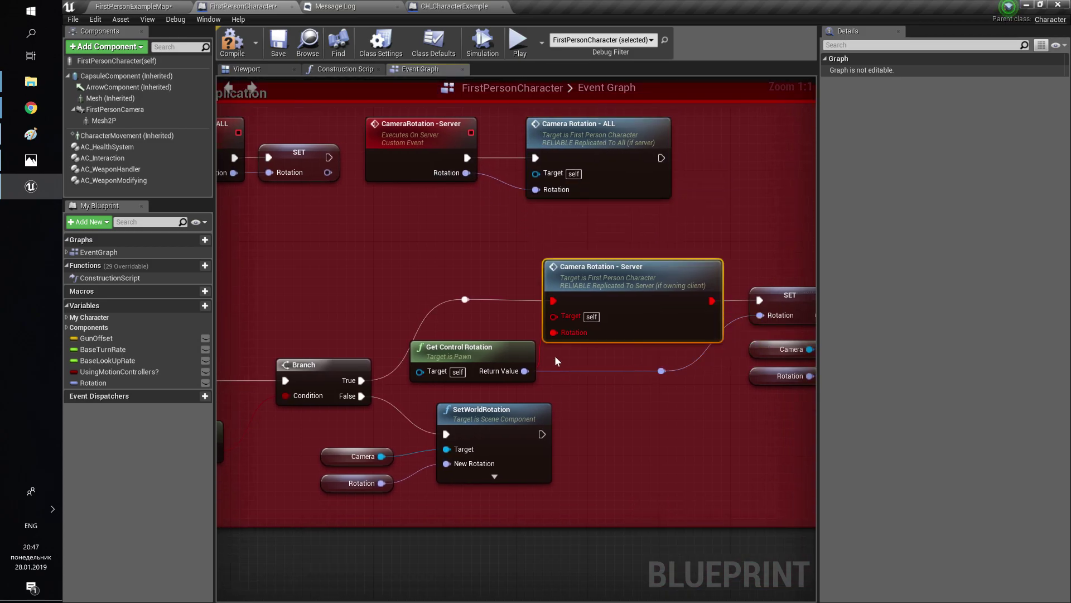
key("Delete")
right_click(556, 295)
type("camera")
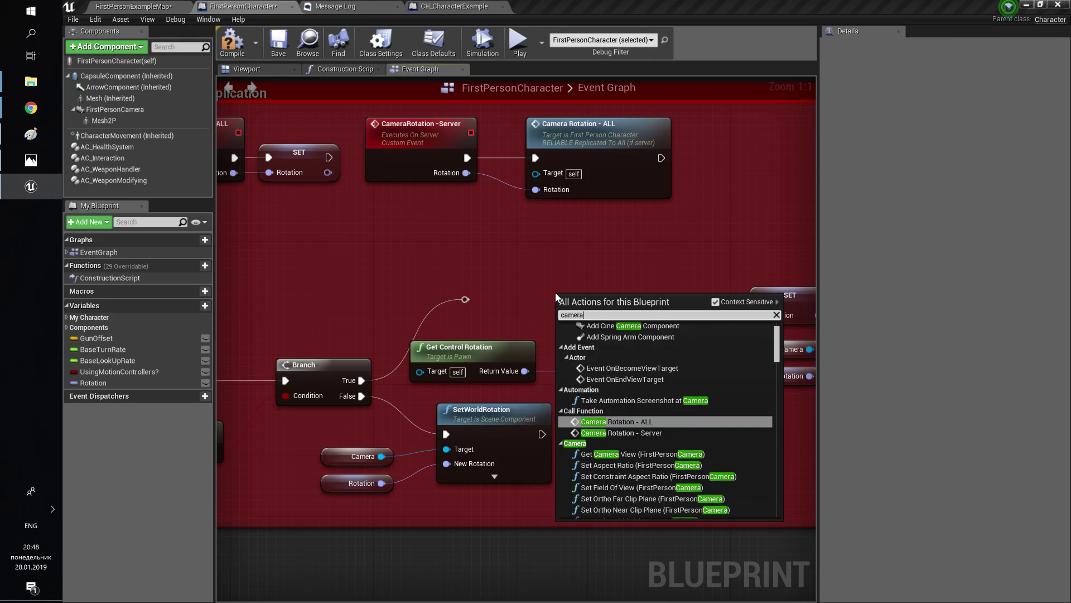
type("ro")
key("Down")
key("Return")
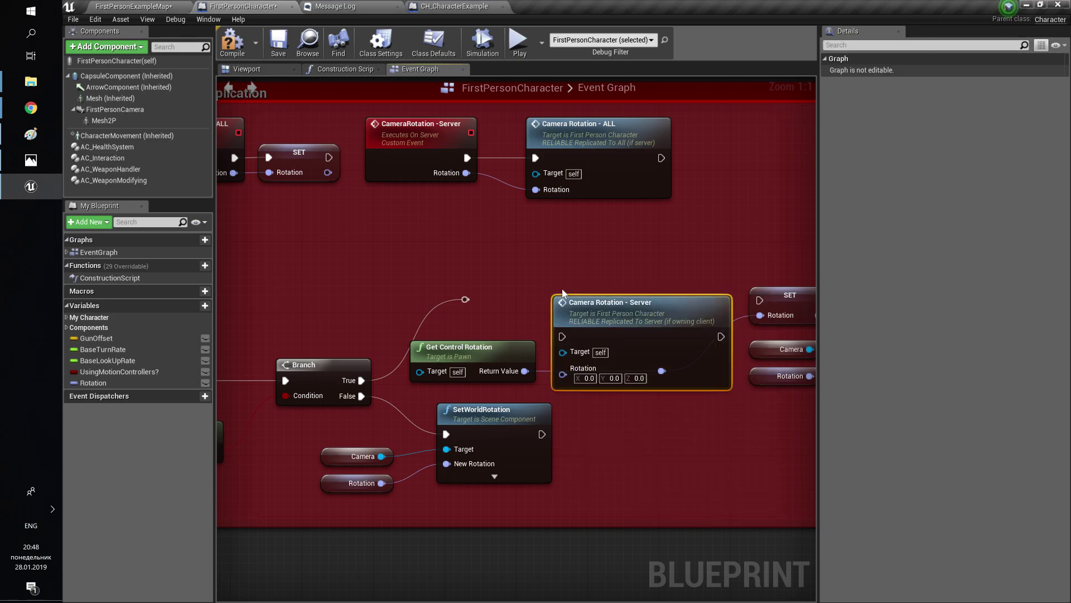
- Wire the Camera Rotation - Server call between the Branch's True path and the SET node, feeding its Rotation from Get Control Rotation
left_click_drag(677, 335, 728, 304)
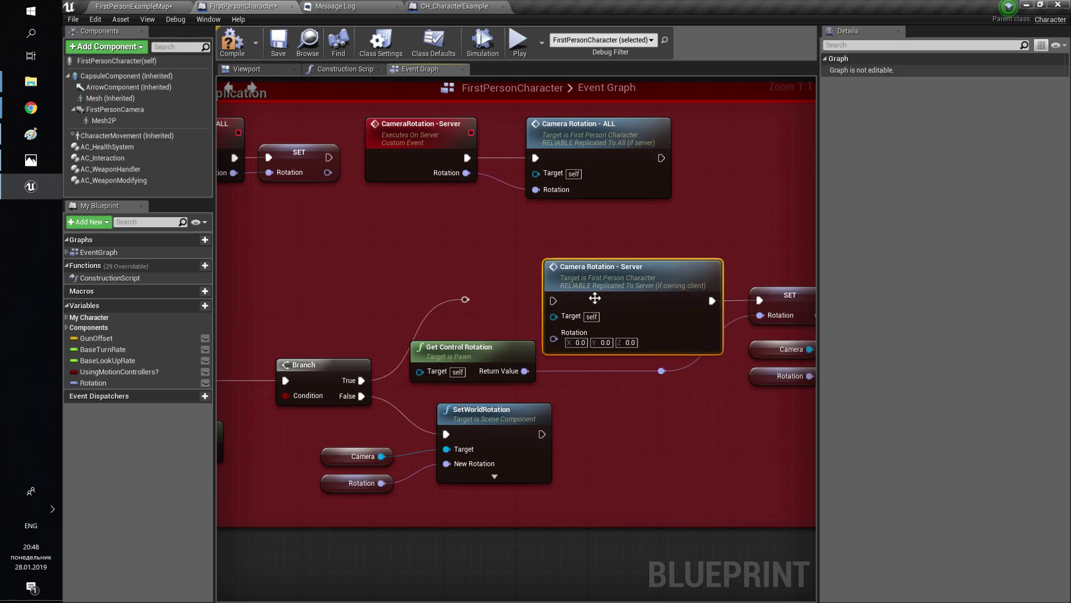
left_click_drag(553, 301, 538, 301)
left_click_drag(463, 298, 464, 299)
left_click_drag(552, 339, 525, 372)
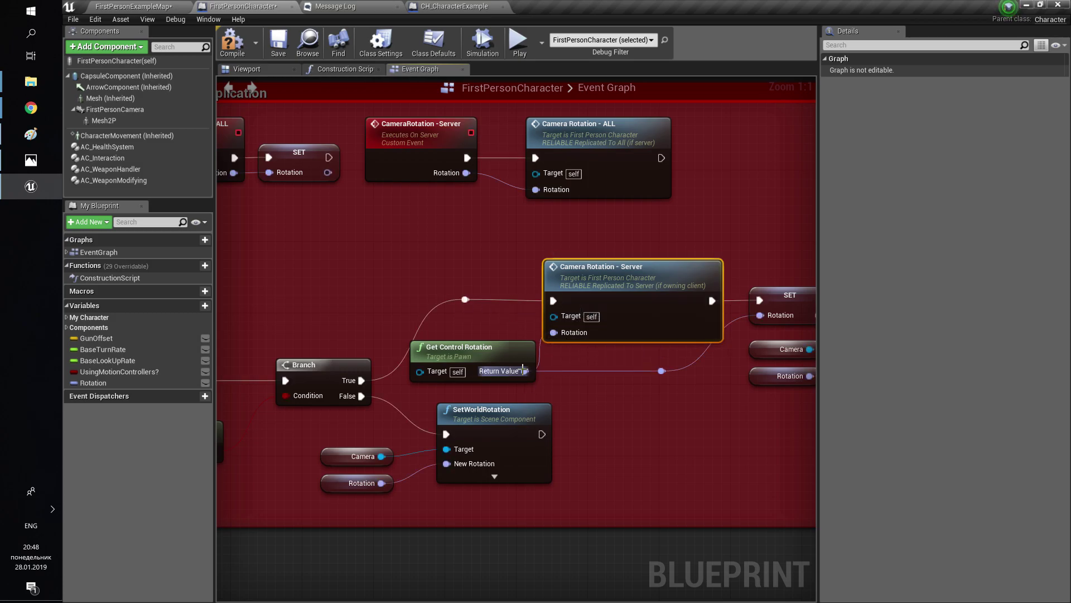
- Copy the Components Initialization and Get Damage groups from CH_CharacterExample into FirstPersonCharacter's Event Graph, placing them above the Spawn projectile group
scroll(552, 269, "down", 4)
right_click_drag(346, 186, 478, 307)
scroll(479, 307, "down", 3)
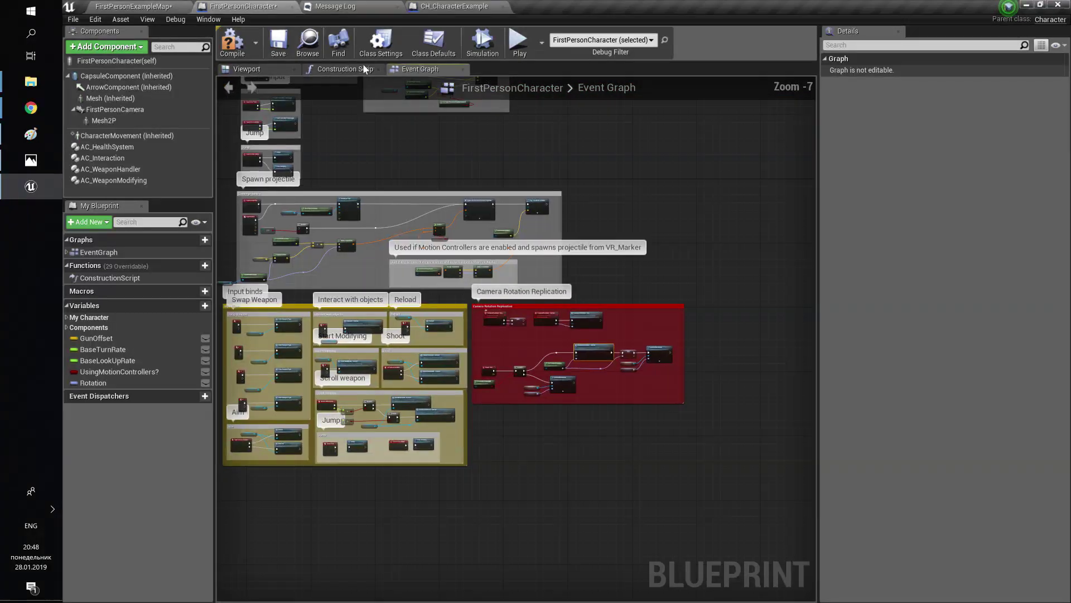
left_click(453, 6)
right_click_drag(647, 302, 607, 386)
left_click_drag(749, 267, 422, 180)
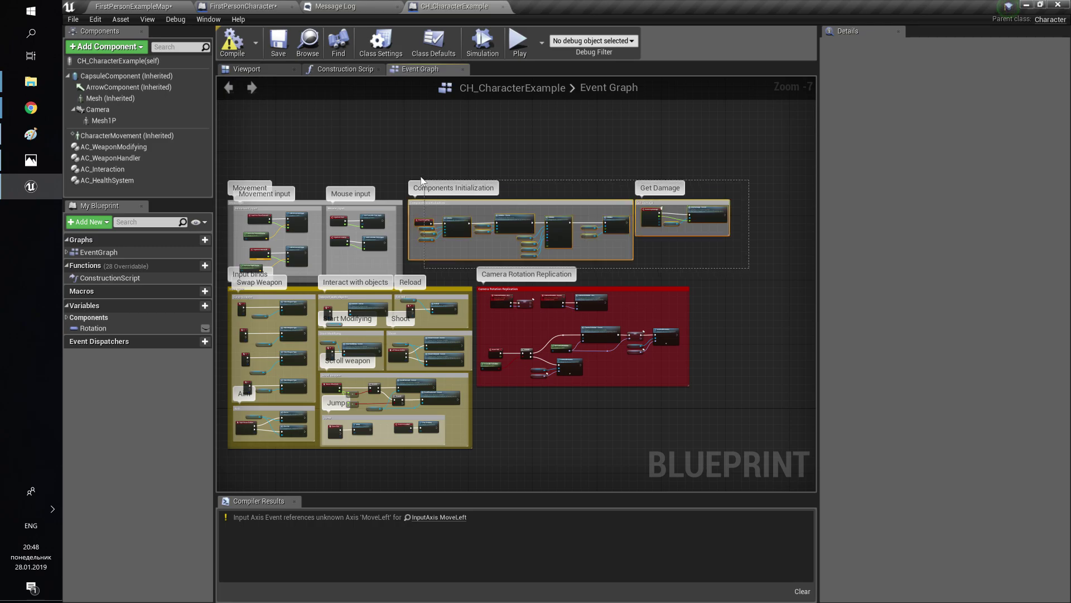
left_click(258, 3)
right_click_drag(684, 293, 557, 360)
right_click_drag(502, 530, 593, 373)
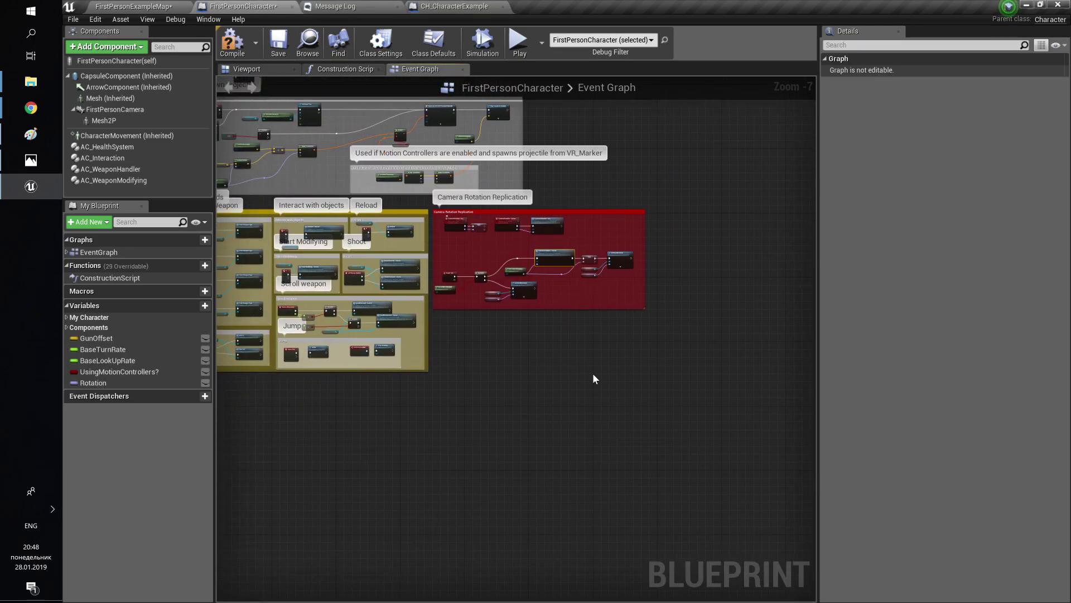
key("ctrl+v")
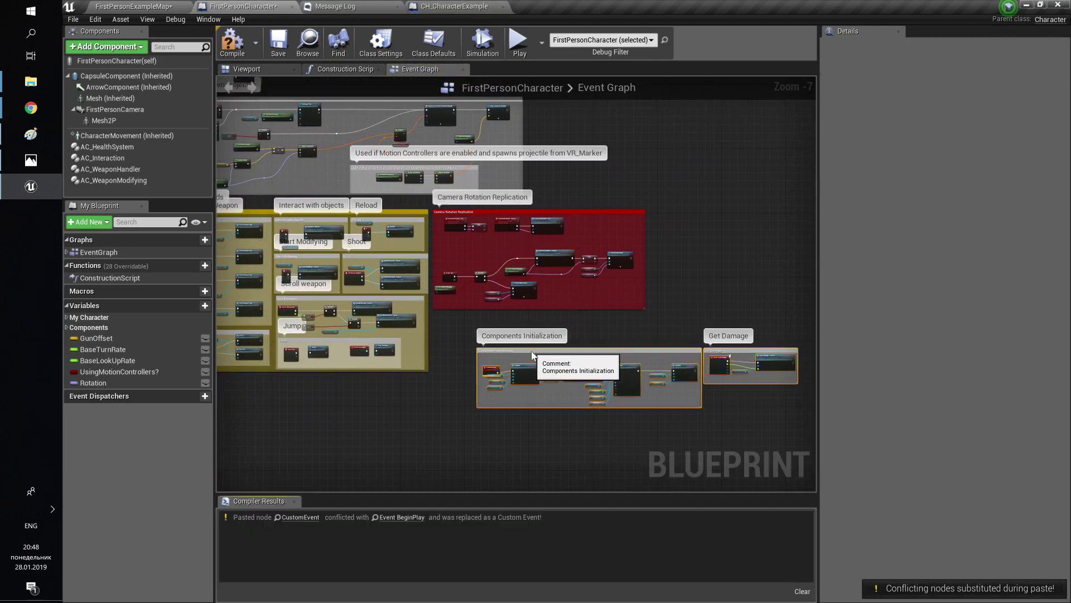
left_click_drag(538, 356, 428, 194)
- Delete all nodes in the HMD and Motion Controllers group except Event BeginPlay, including the Is Head Mounted Display Enabled node
right_click_drag(427, 194, 539, 331)
scroll(456, 166, "up", 3)
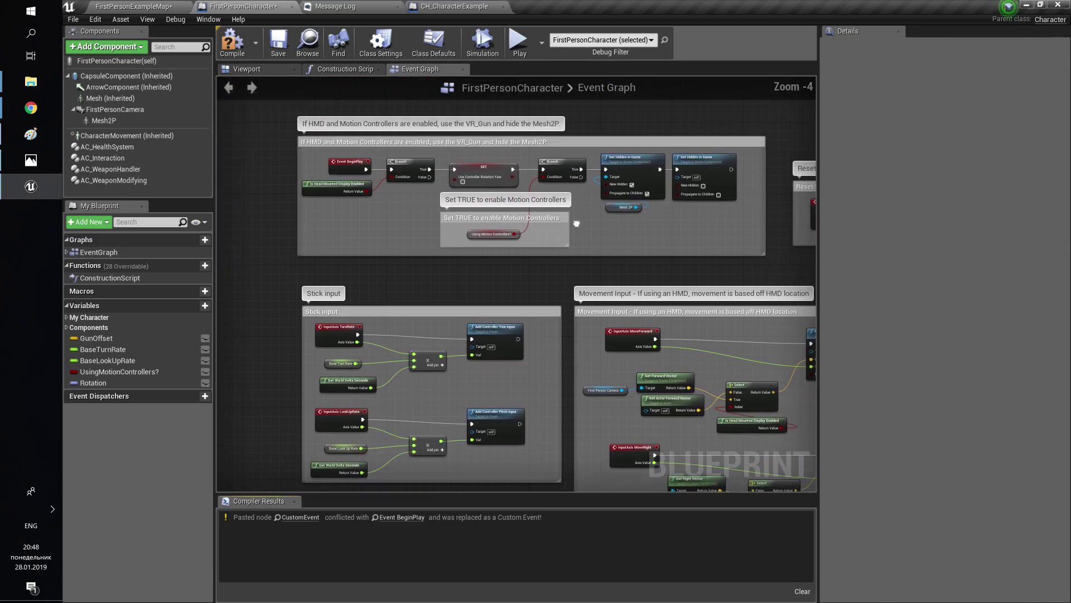
left_click_drag(686, 246, 395, 165)
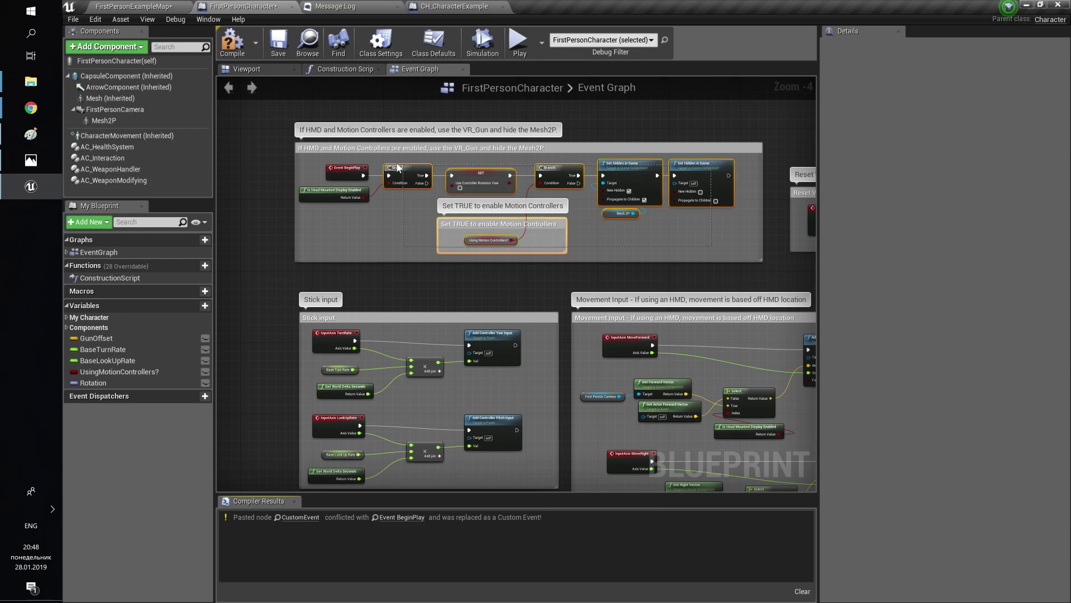
key("Delete")
left_click(352, 191)
key("Delete")
scroll(357, 188, "down", 4)
right_click_drag(369, 199, 326, 165)
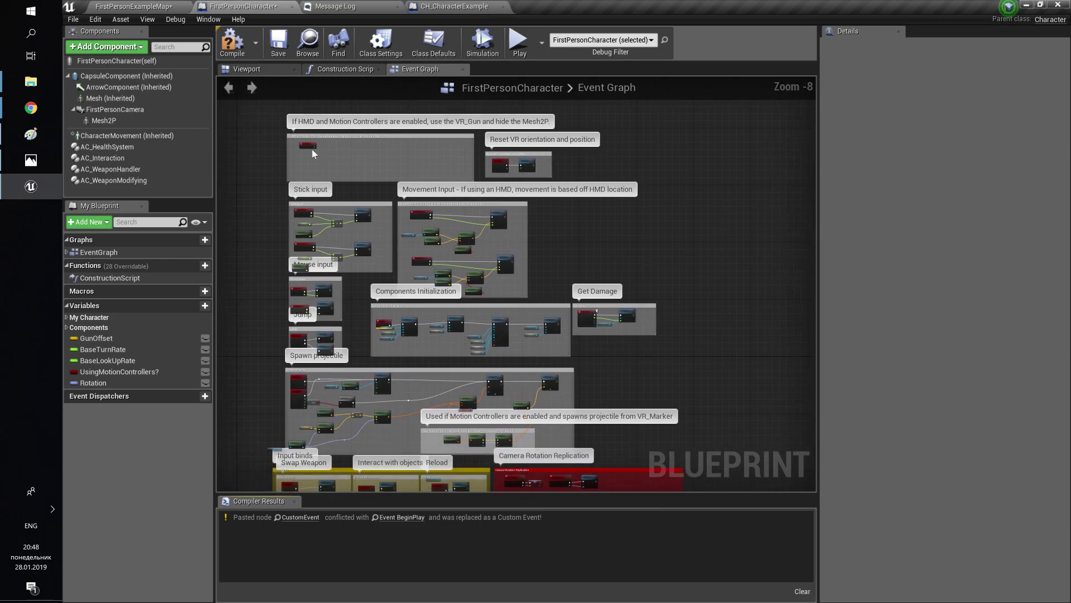
- Replace the pasted CustomEvent in the Components Initialization group with Event BeginPlay, wired into the AC Weapon Modifying Initialize node
left_click_drag(384, 320, 374, 310)
scroll(400, 330, "up", 5)
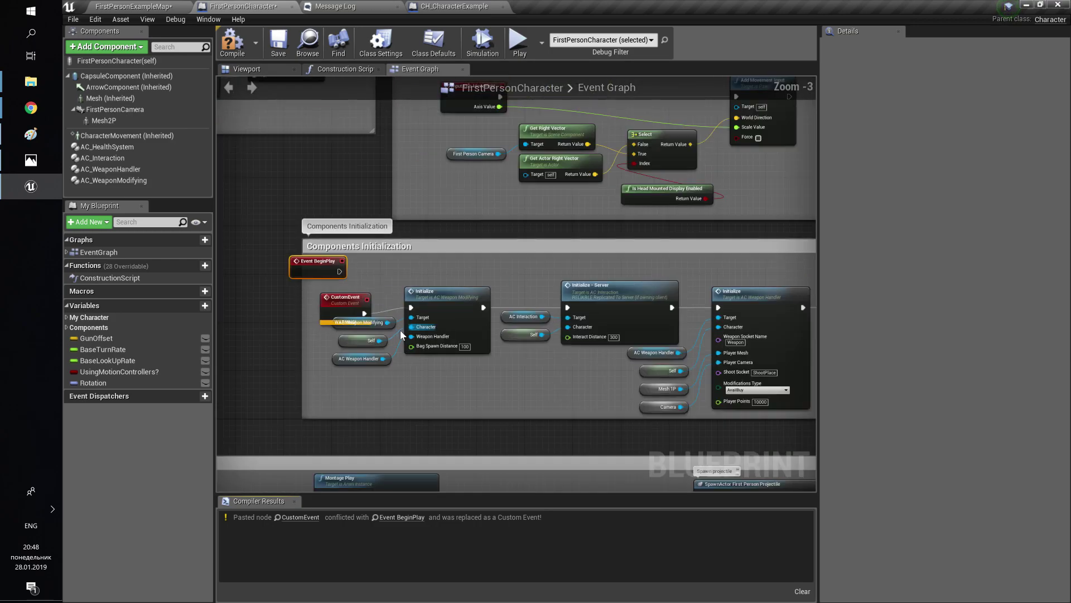
left_click(356, 301)
key("Delete")
scroll(370, 302, "up", 2)
left_click_drag(318, 263, 408, 316)
scroll(370, 303, "up", 1)
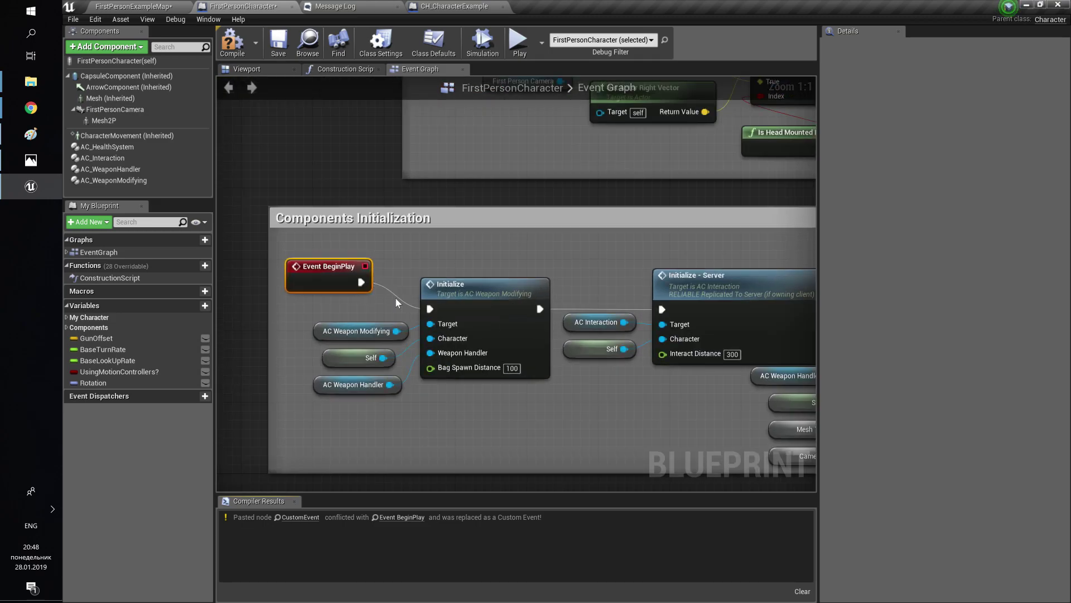
left_click_drag(314, 270, 323, 290)
- Review the remaining Initialize nodes, and look up the component tags of Mesh, Camera and Mesh1P in CH_CharacterExample
right_click_drag(546, 391, 306, 323)
mouse_move(742, 352)
right_mouse_down()
mouse_move(521, 326)
mouse_move(546, 322)
right_mouse_up()
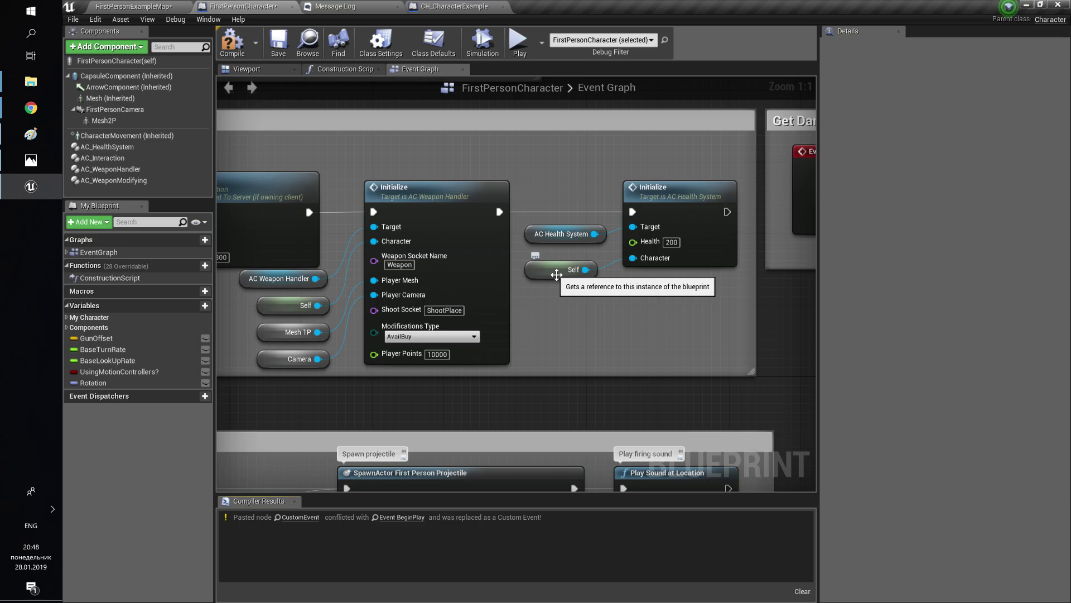
right_click_drag(516, 347, 526, 329)
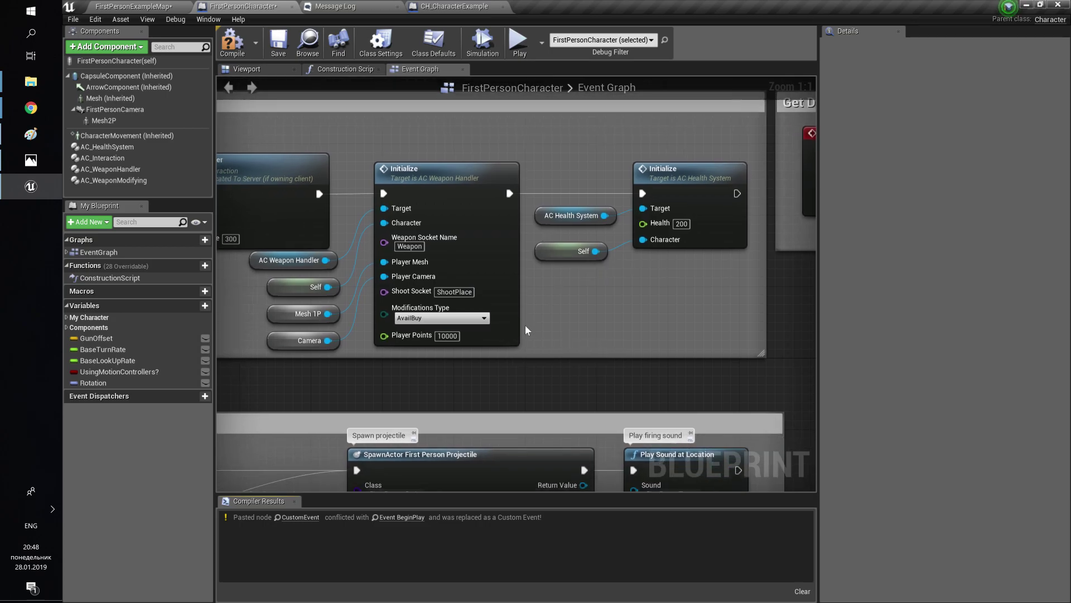
left_click(444, 6)
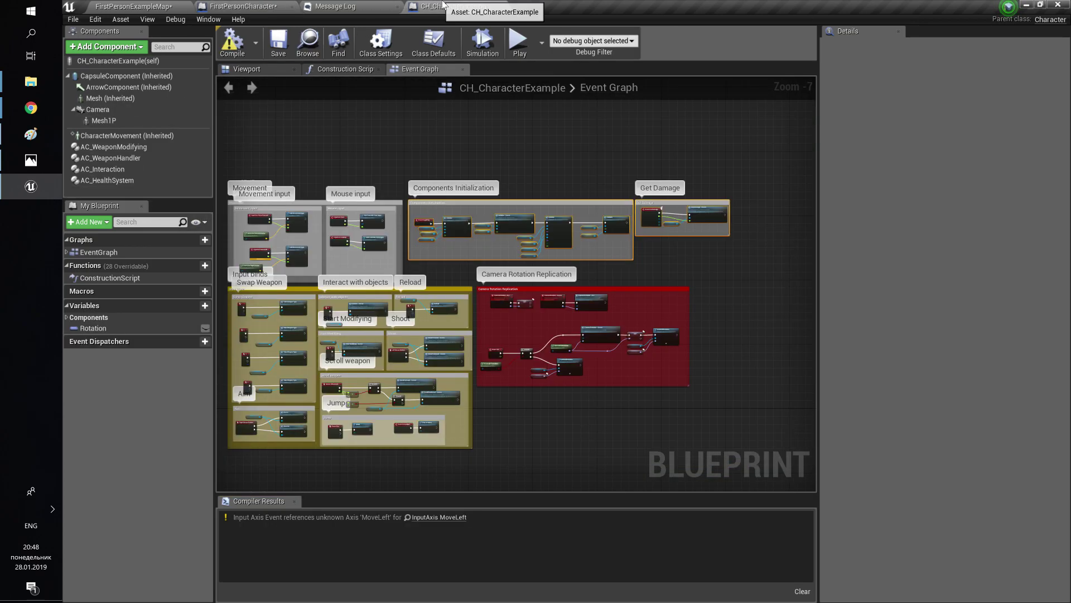
left_click(109, 98)
left_click(920, 45)
type("ta")
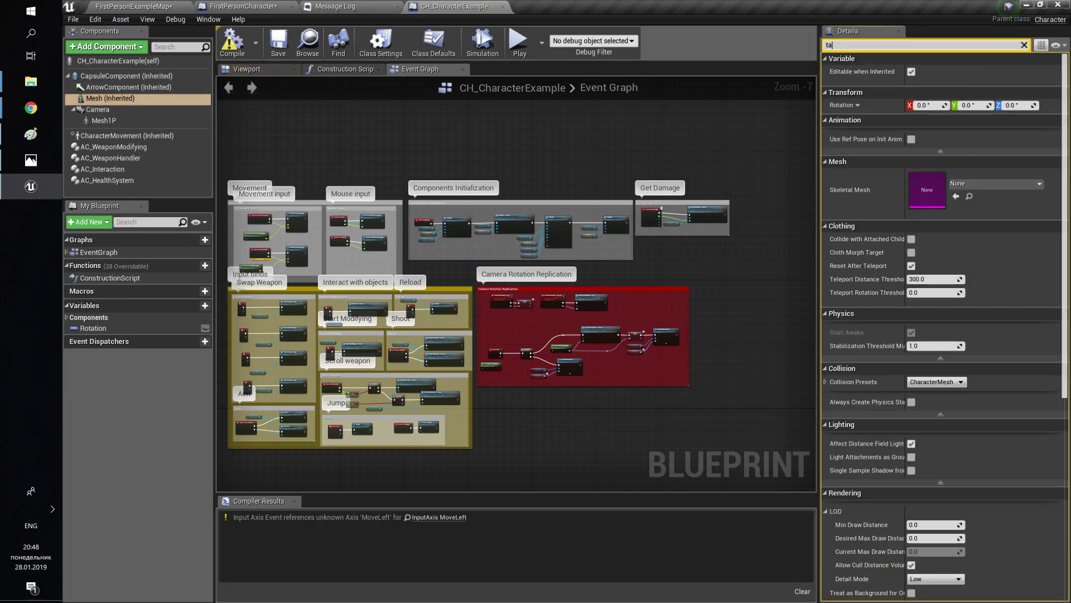
type("g")
left_click(98, 110)
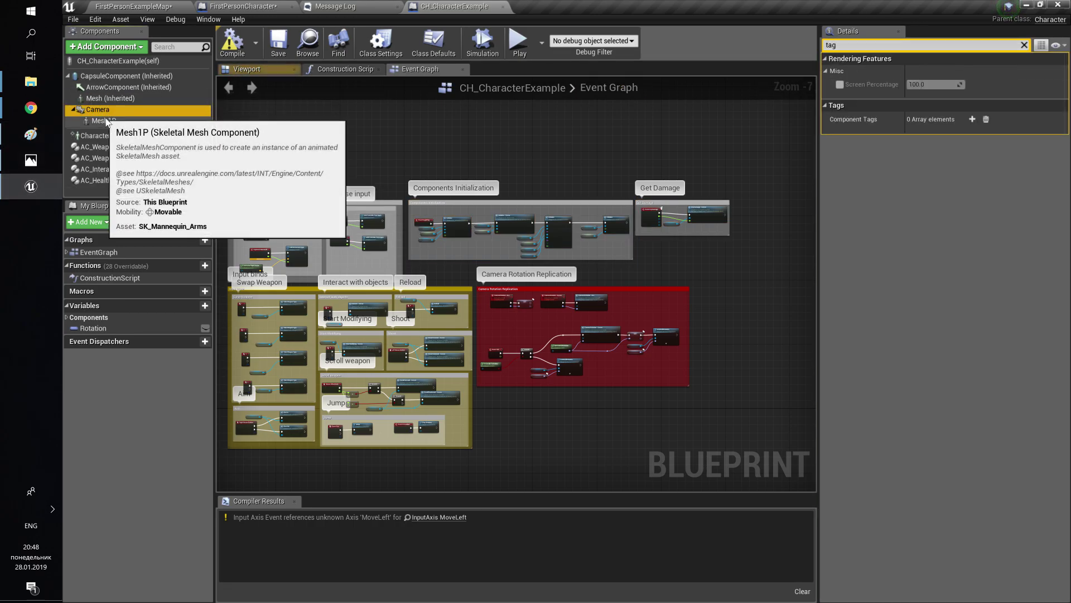
left_click(104, 121)
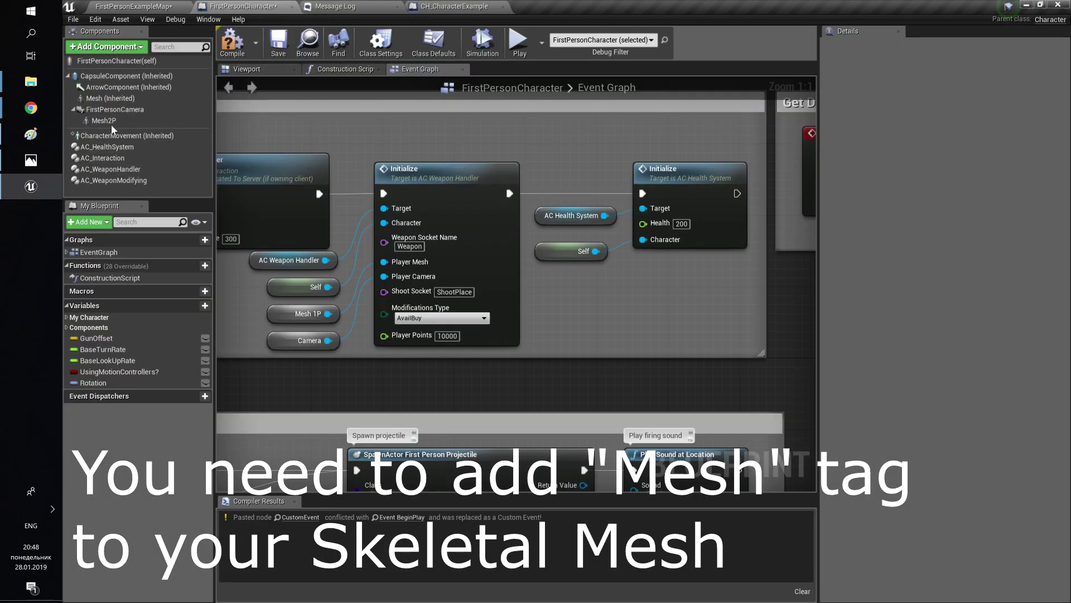
- Add a component tag named Mesh to the Mesh2P component in FirstPersonCharacter and compile the blueprint
left_click(112, 122)
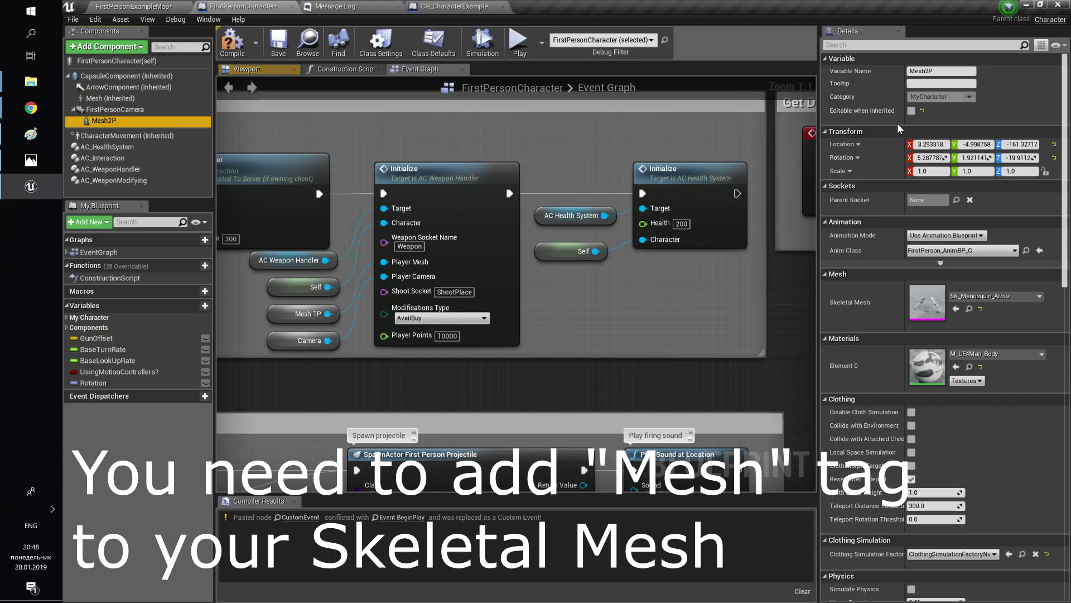
left_click(864, 44)
type("tag")
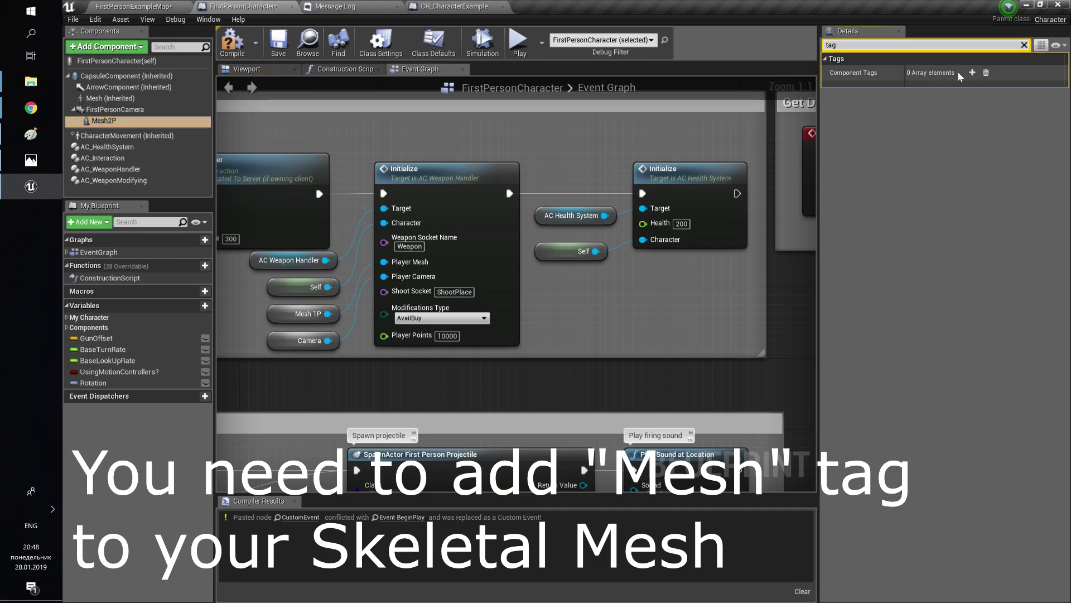
left_click(971, 73)
type("Mesh")
left_click(920, 150)
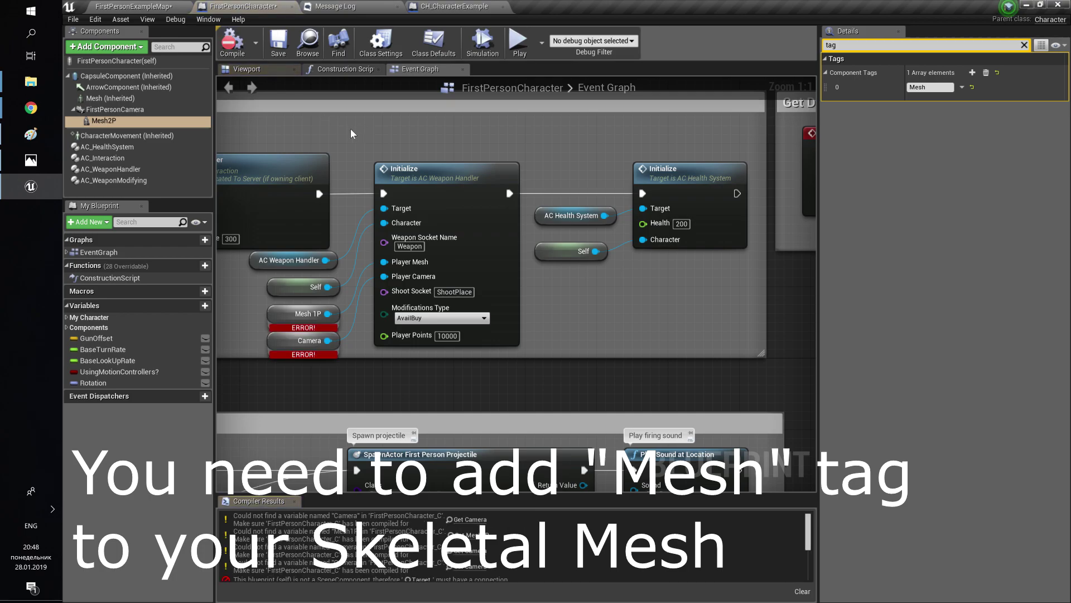
- Replace the broken Mesh 1P and Camera references feeding the AC Weapon Handler Initialize node with Mesh2P and FirstPersonCamera
right_click_drag(333, 275, 525, 239)
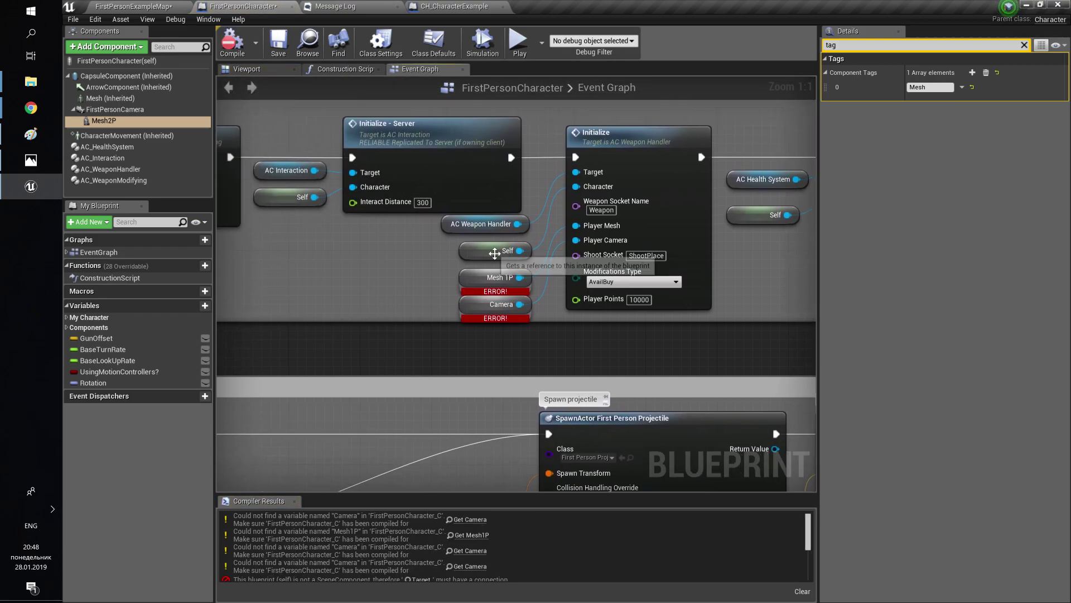
left_click_drag(112, 121, 491, 277)
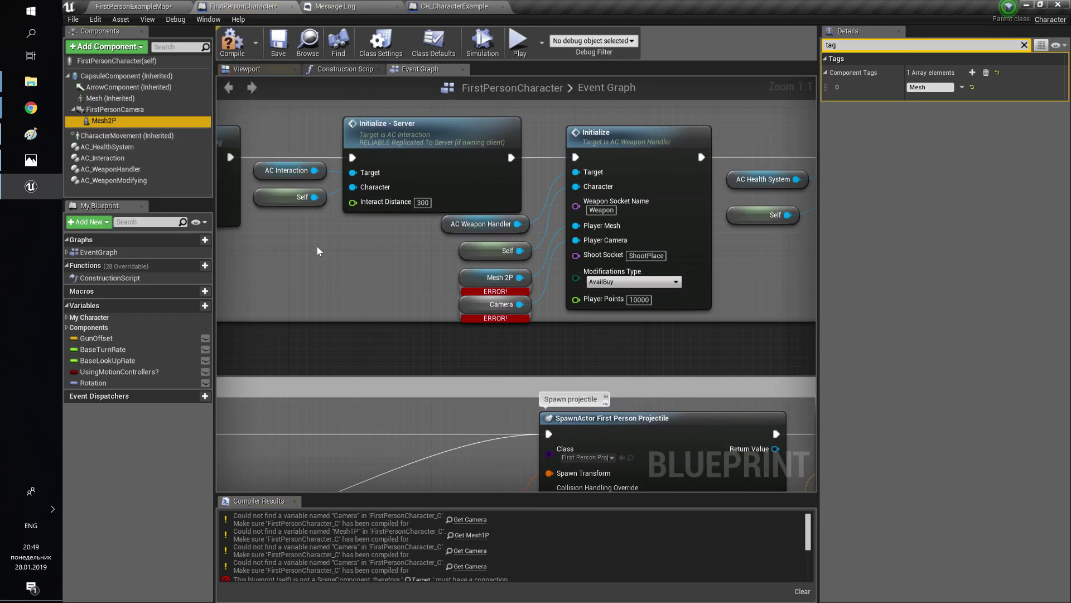
left_click_drag(110, 110, 478, 308)
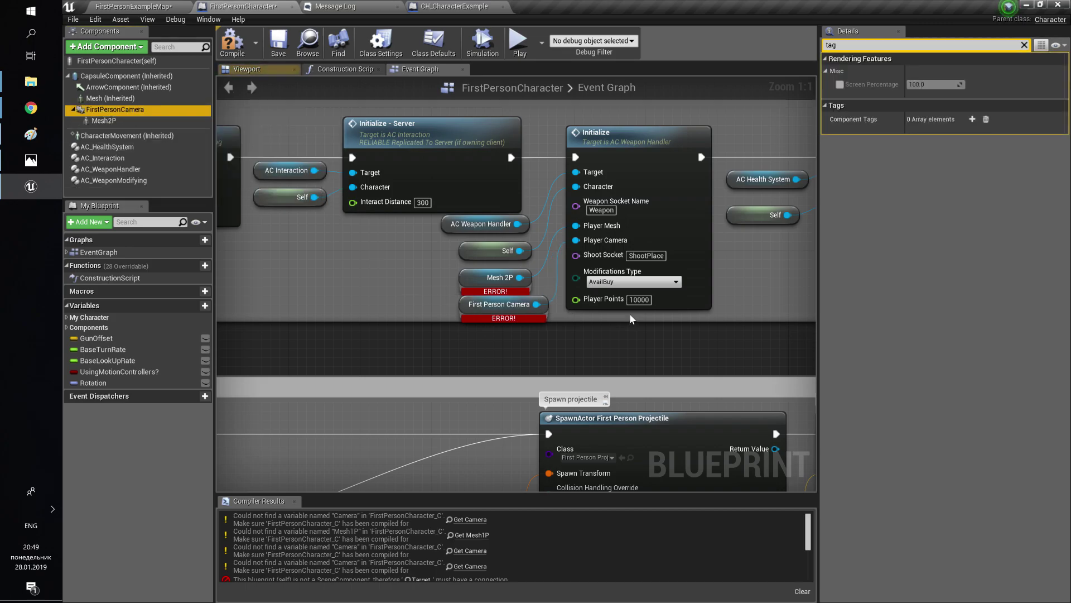
- Delete the whole Spawn projectile group, including its nested motion controller nodes
scroll(631, 318, "down", 8)
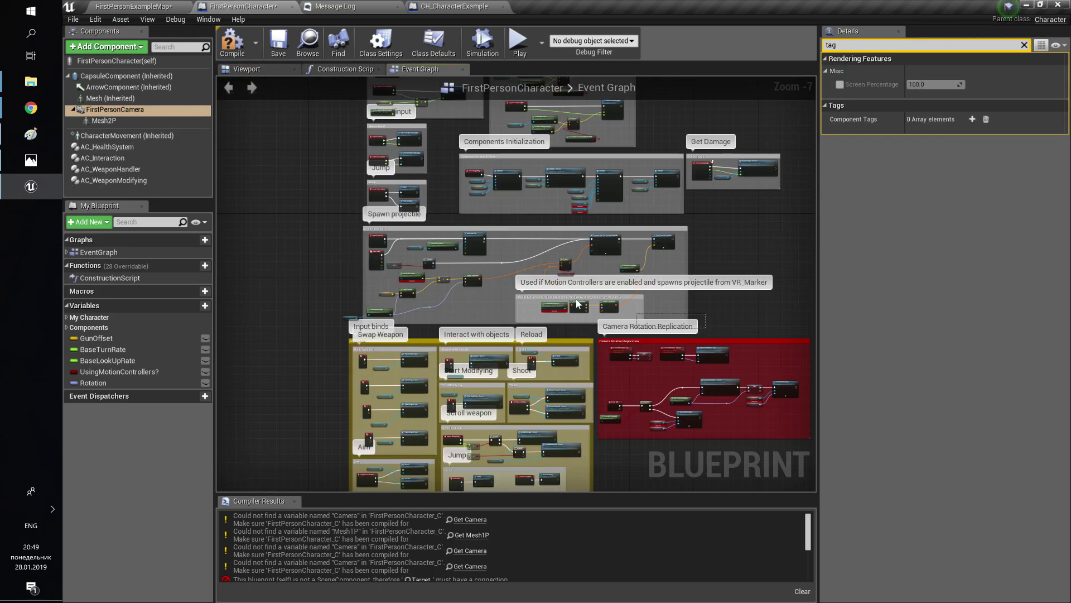
left_click_drag(577, 299, 307, 223)
key("Delete")
- Replace both broken Camera references in the Camera Rotation Replication group with FirstPersonCamera and compile the blueprint
right_click_drag(455, 356, 440, 325)
scroll(540, 344, "up", 5)
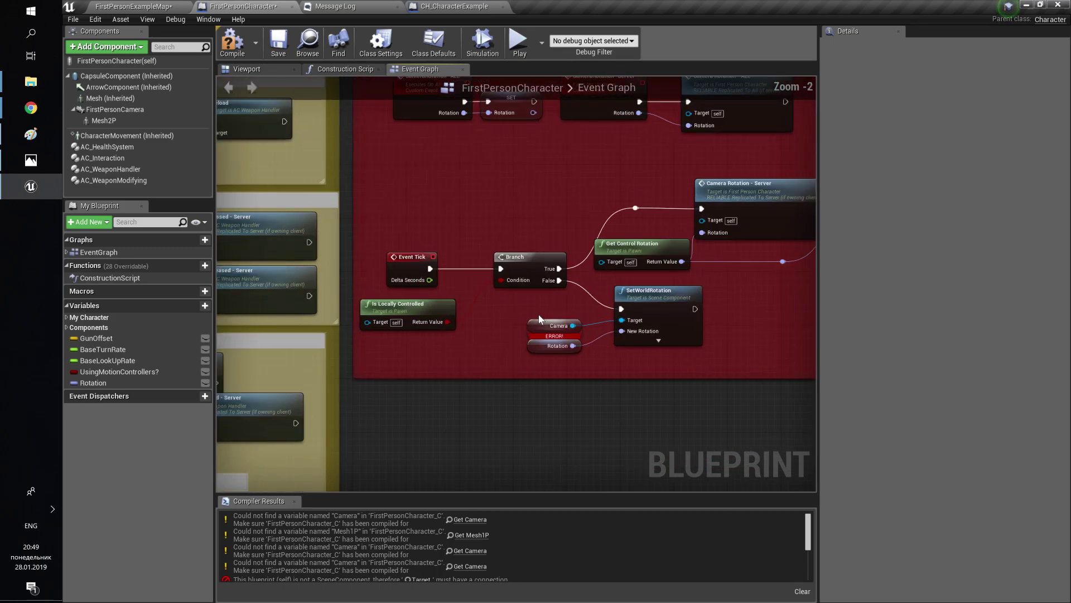
left_click_drag(107, 110, 541, 326)
right_click_drag(591, 292, 260, 327)
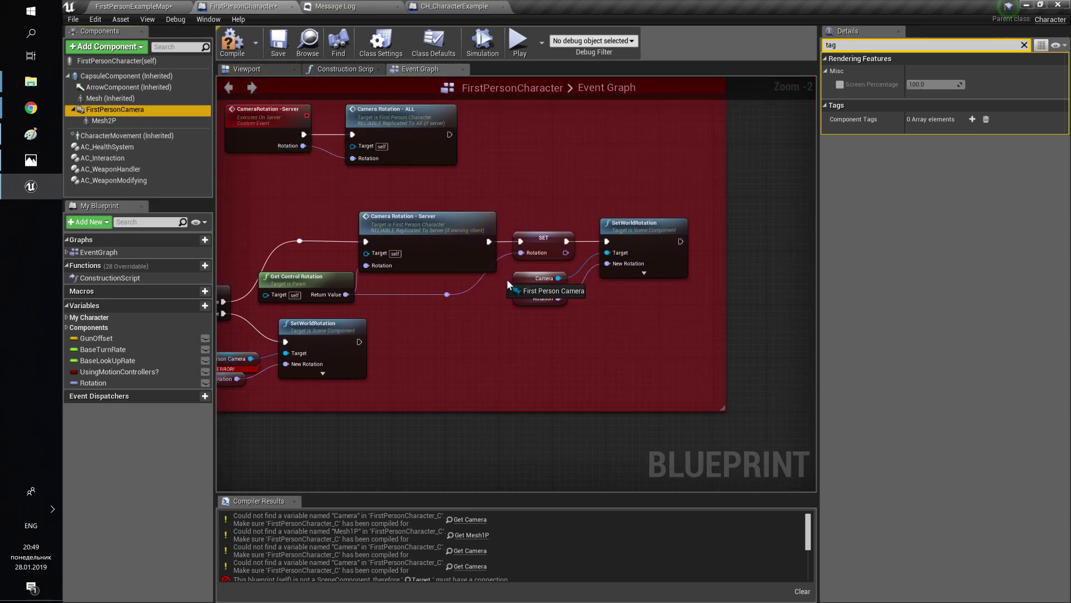
right_click_drag(580, 391, 533, 383)
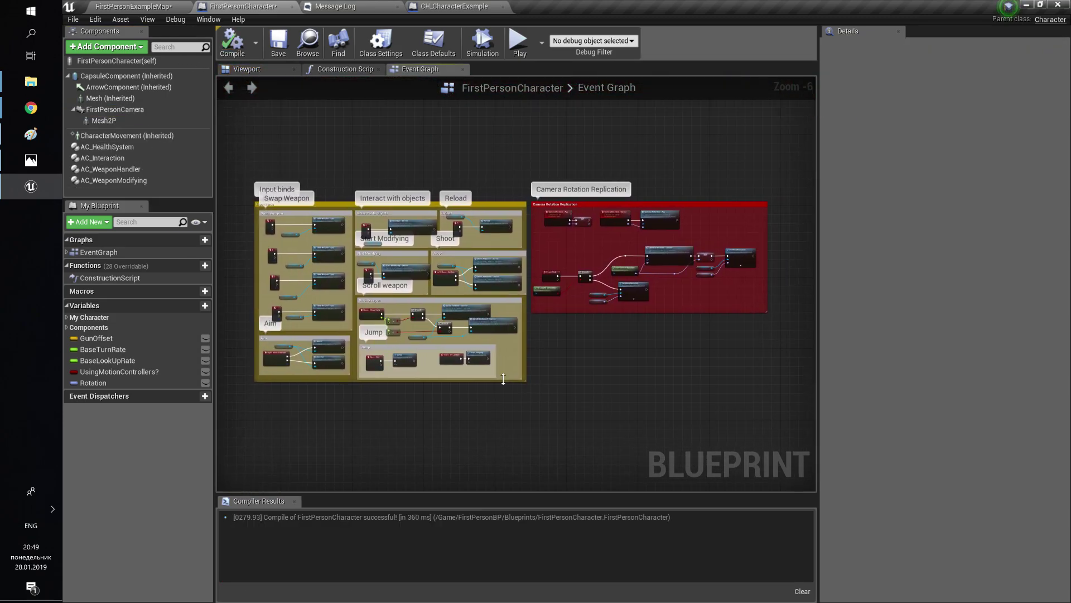
- Move the Input binds and Camera Rotation Replication groups up to sit directly beneath the Components Initialization row
scroll(381, 337, "up", 4)
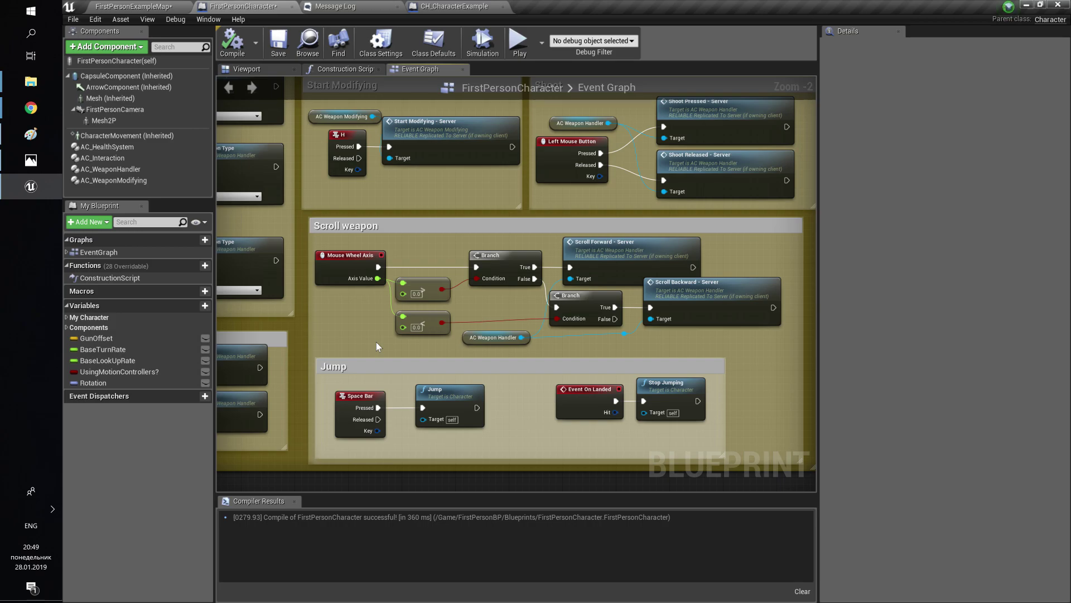
scroll(376, 344, "down", 3)
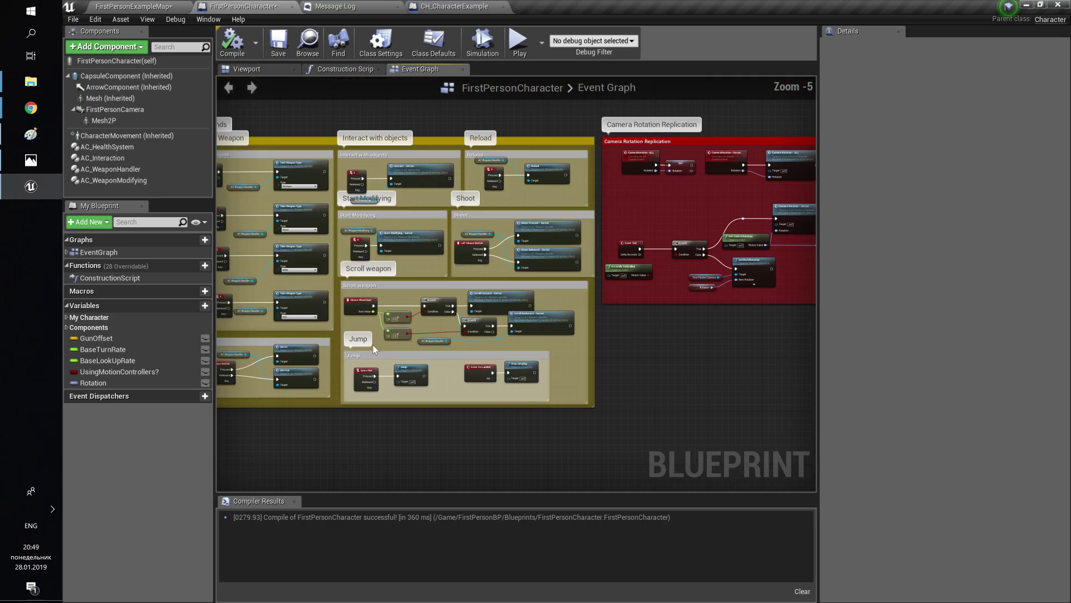
right_click_drag(628, 364, 536, 442)
scroll(467, 387, "down", 3)
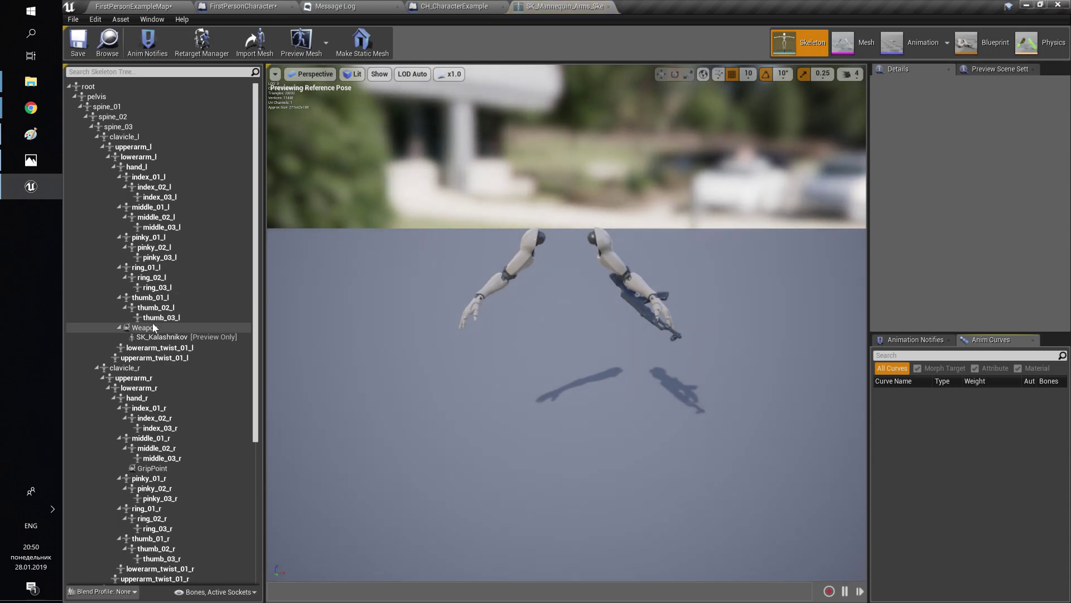
- Examine the Weapon socket on hand_l and its SK_Kalashnikov preview in the example arms skeleton
left_click(152, 328)
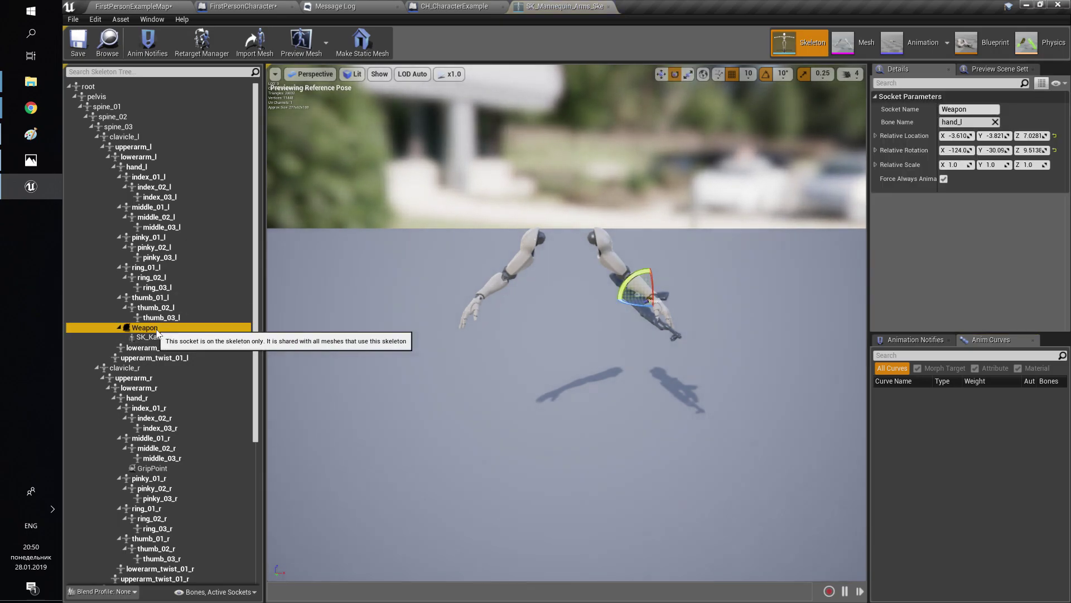
scroll(454, 358, "up", 3)
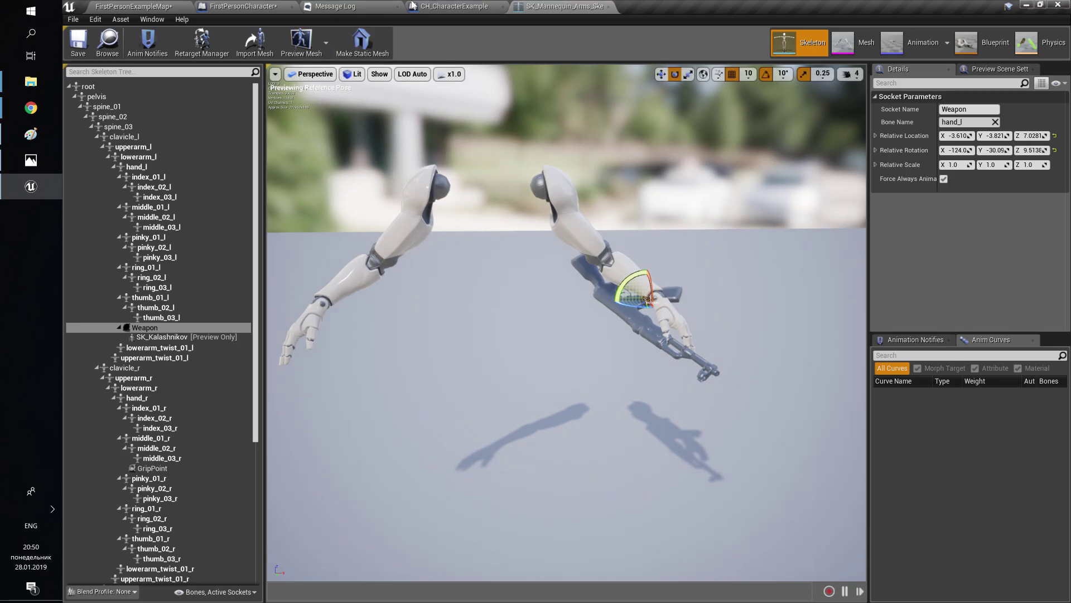
- Open the skeleton of the SK_Mannequin_Arms mesh used by FirstPersonCharacter's Mesh2P component
left_click(248, 7)
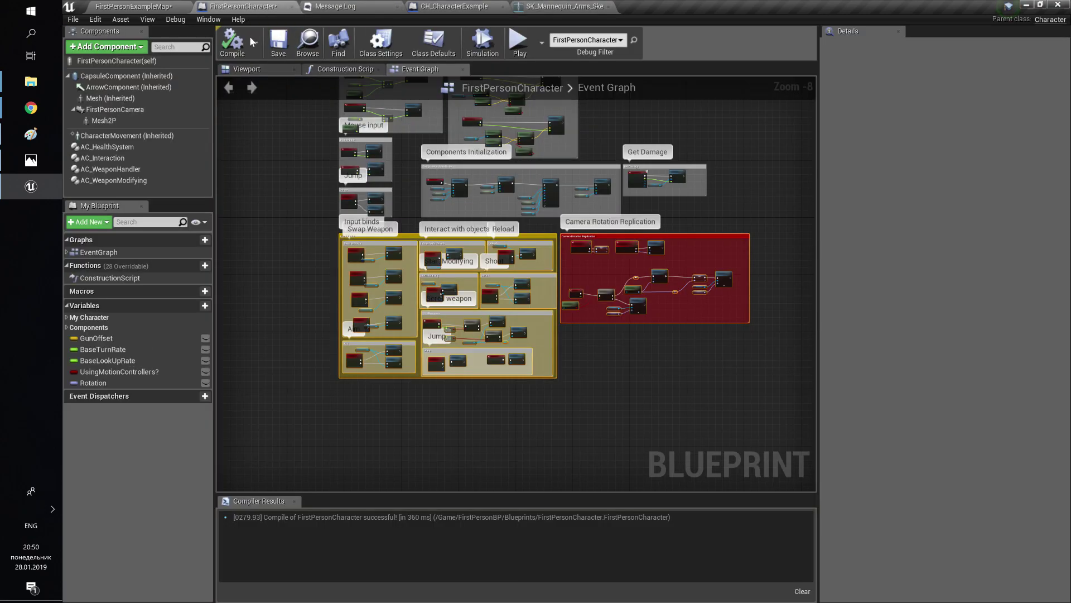
left_click(106, 122)
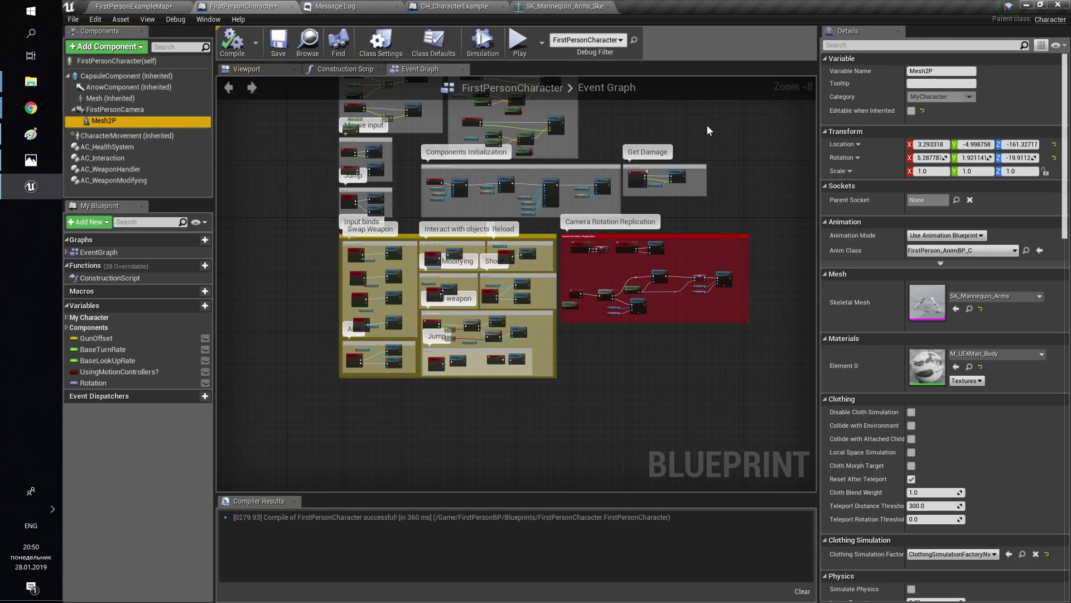
left_click(969, 308)
double_click(230, 124)
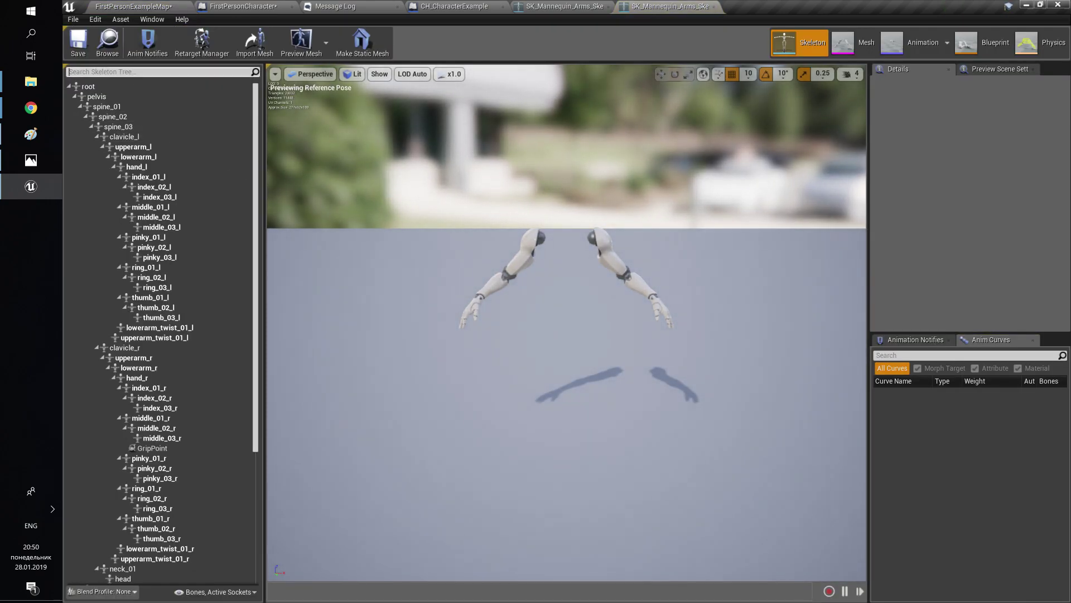
- Add a socket named Weapon to the hand_l bone
type("han")
left_click(137, 167)
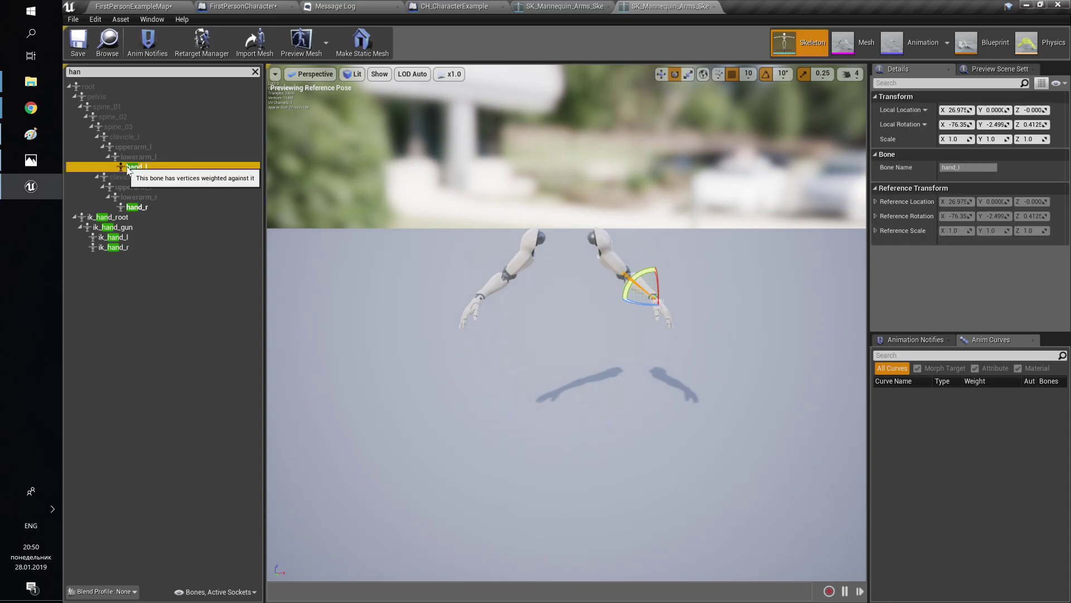
right_click(133, 167)
left_click(156, 206)
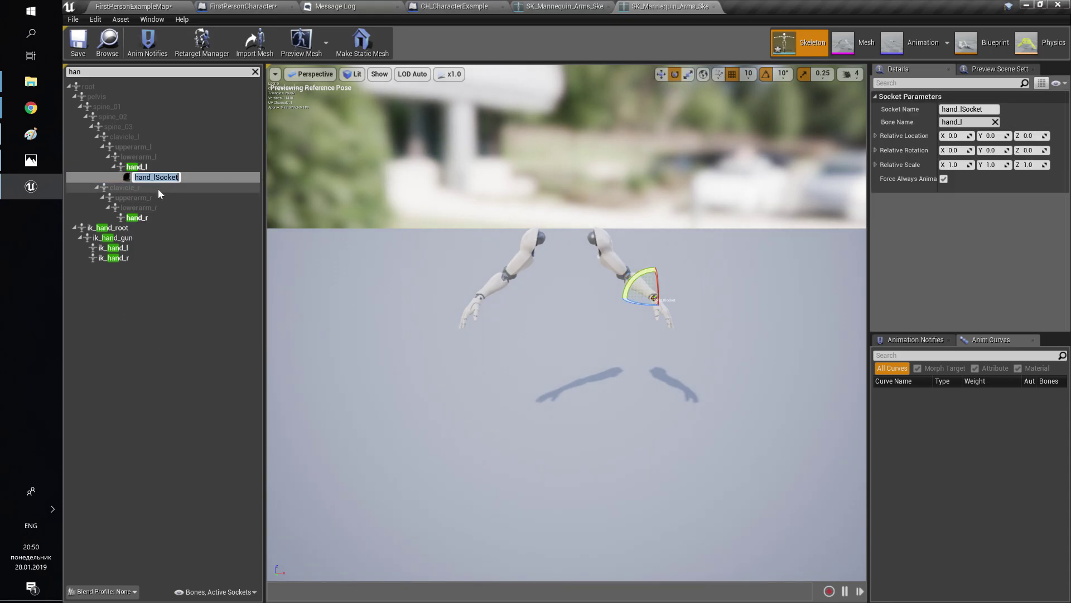
type("Weap")
key("Return")
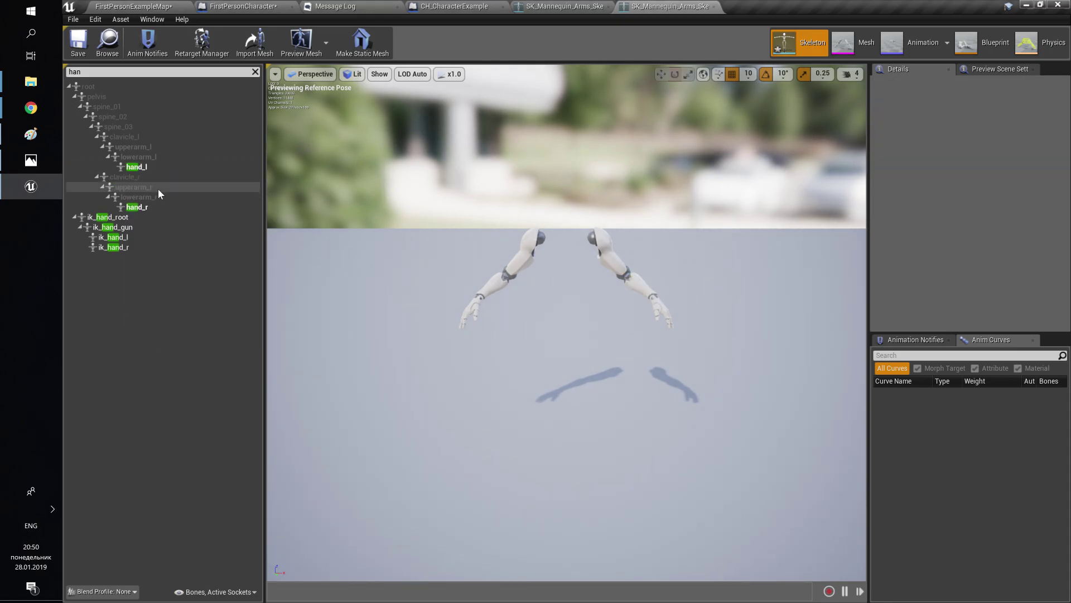
- Attach SK_Kalashnikov as a preview asset to the new Weapon socket
left_click(255, 71)
type("wea")
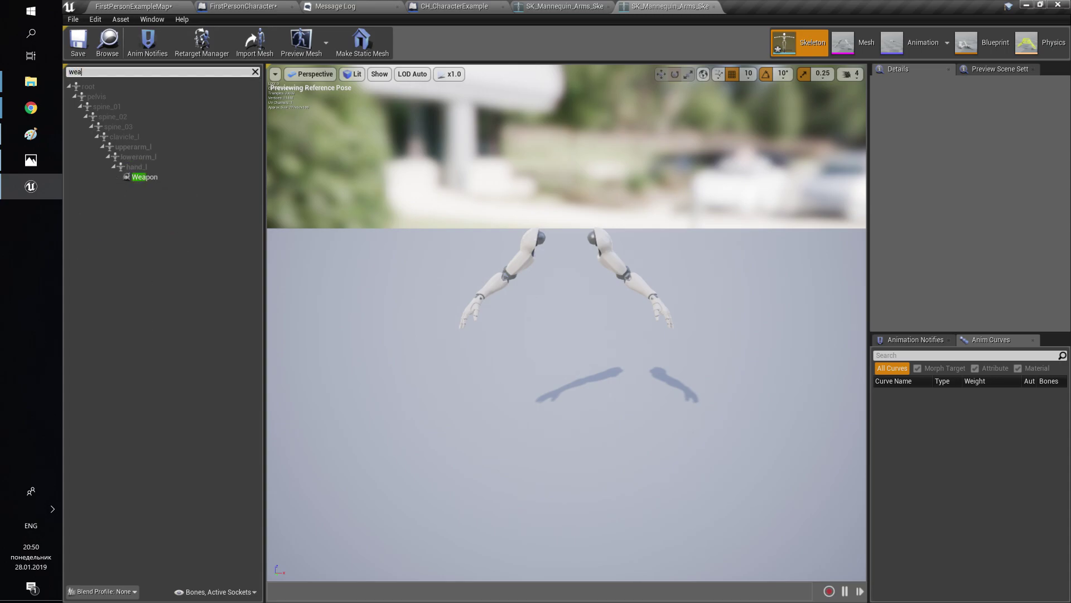
left_click(184, 177)
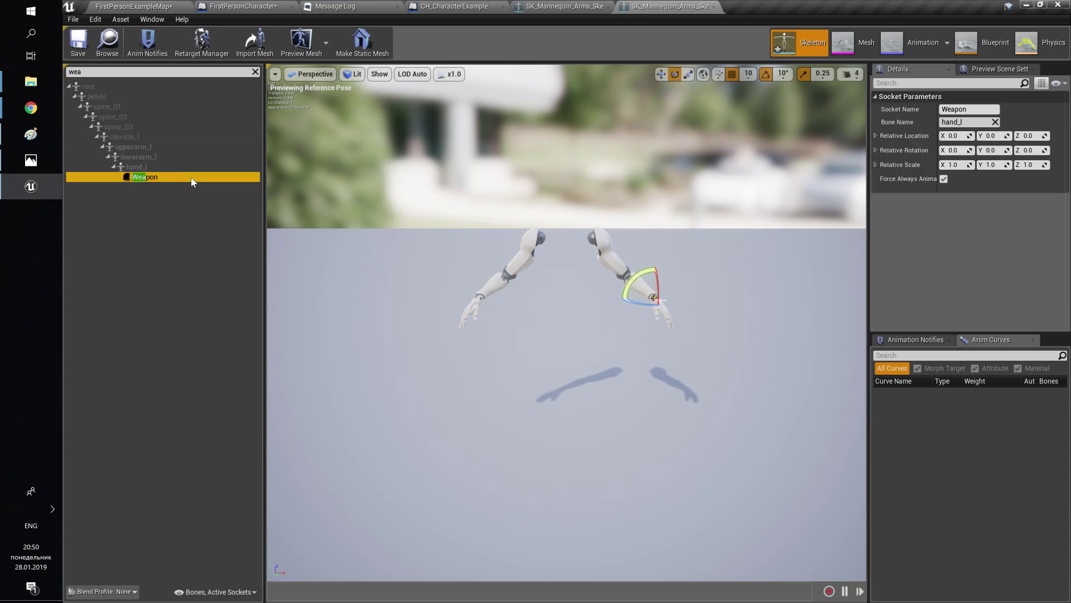
right_click(157, 180)
mouse_move(206, 305)
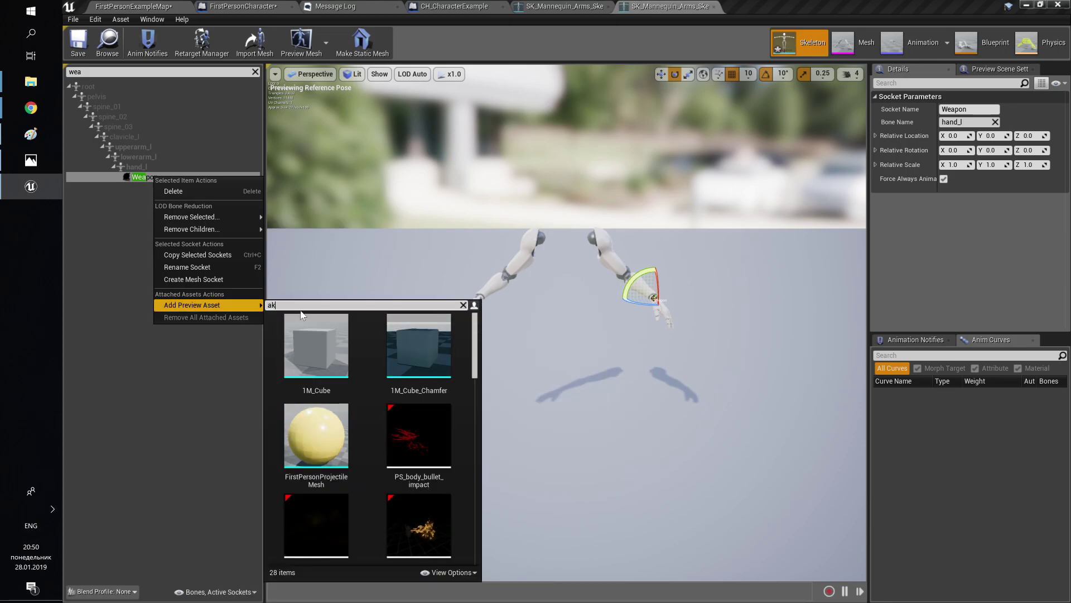
left_click(320, 353)
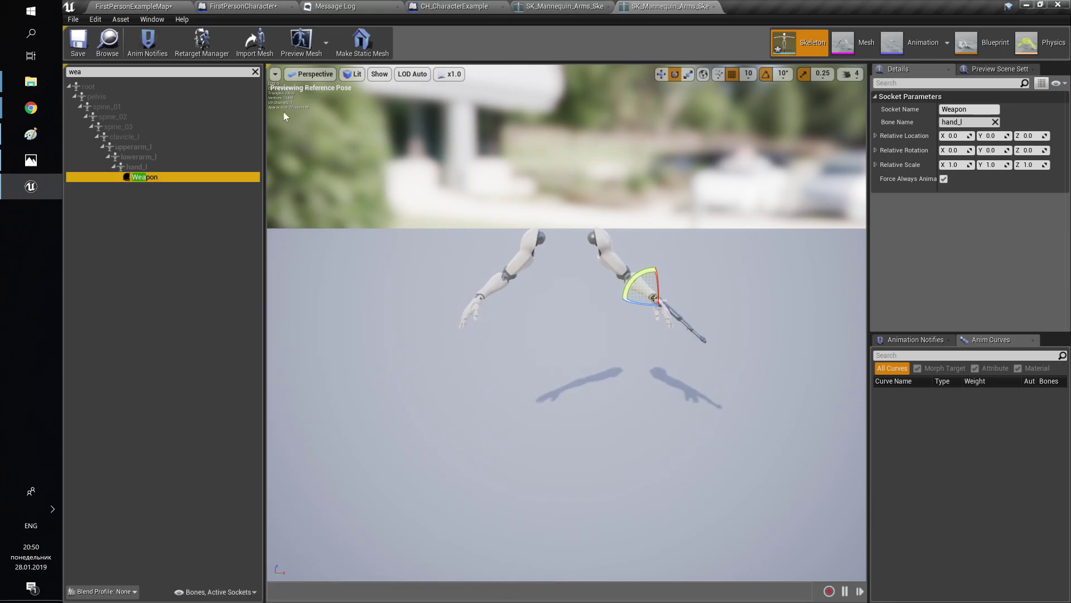
- Clear the skeleton tree filter and select the Weapon socket under hand_l
left_click(255, 71)
left_click(163, 337)
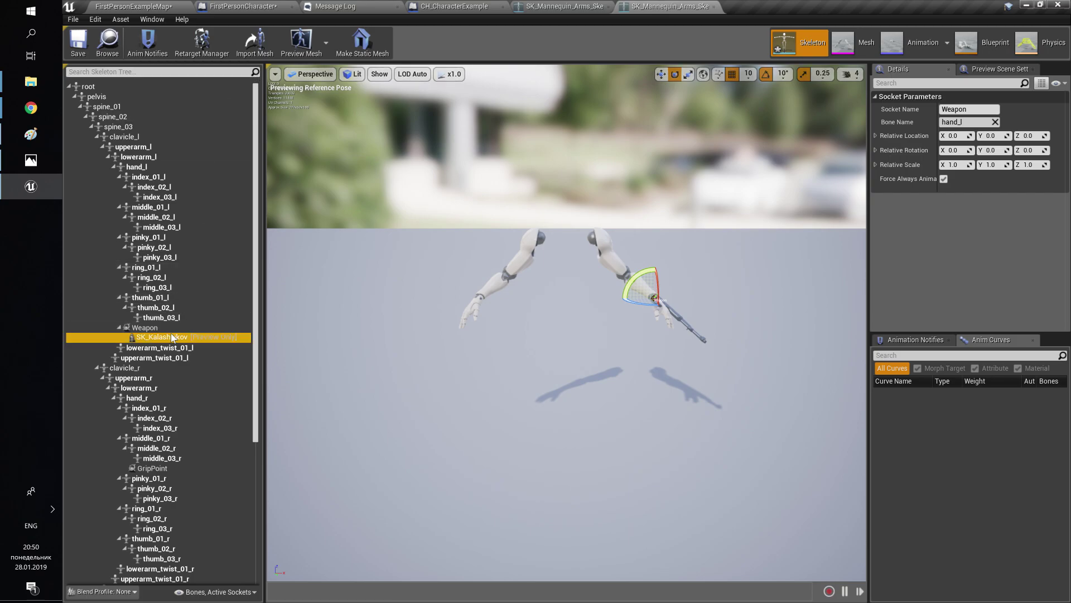
left_click(145, 328)
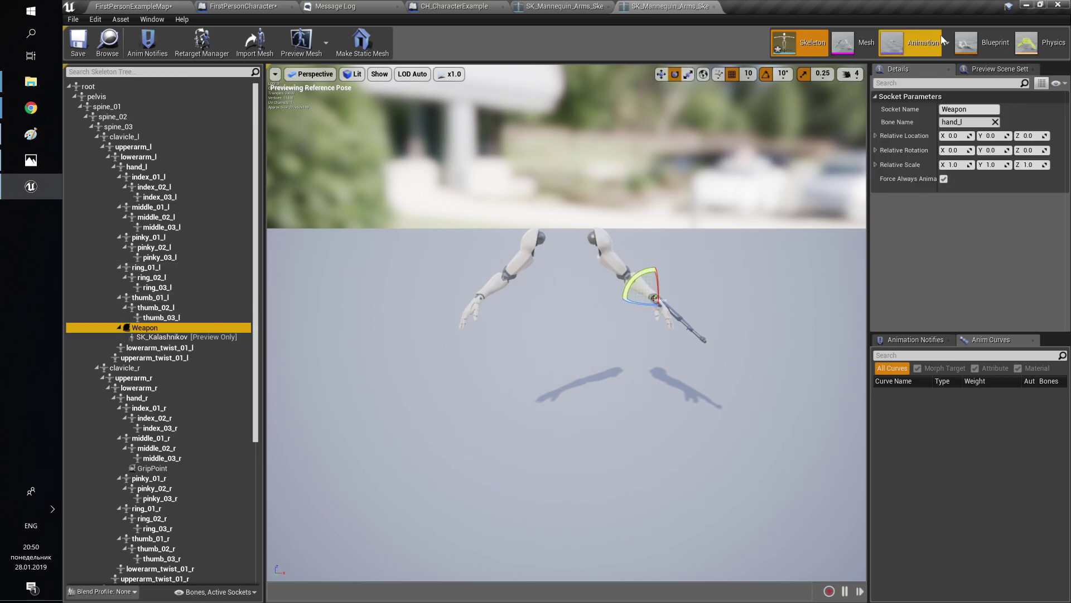
- Open the arms skeleton's FirstPersonFire_Montage animation and select the Weapon socket in its skeleton tree
left_click(914, 43)
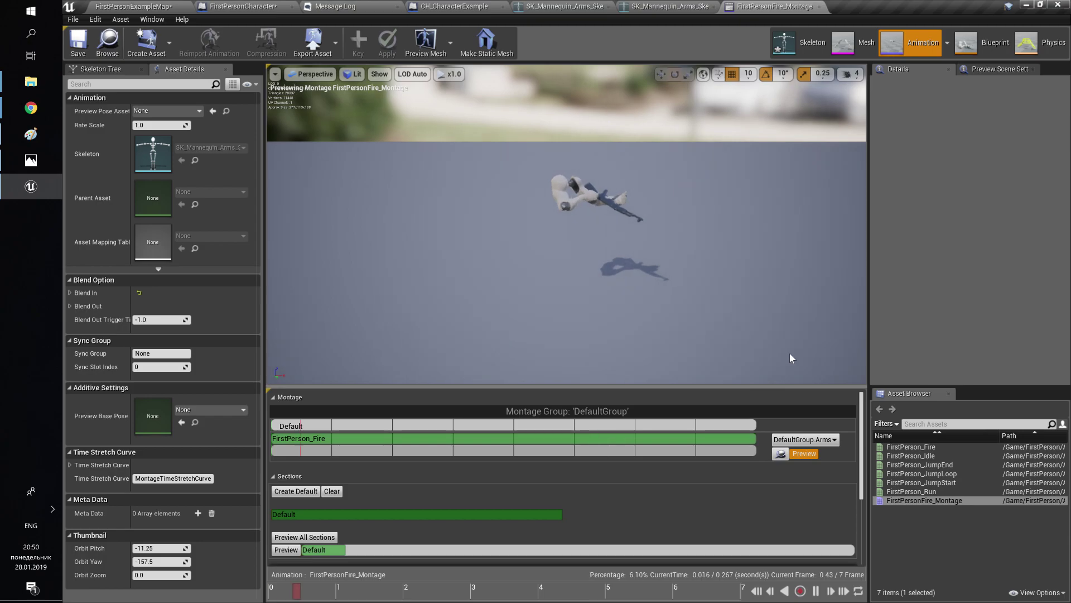
mouse_move(602, 241)
right_mouse_down()
mouse_move(641, 173)
mouse_move(602, 241)
right_mouse_up()
scroll(603, 241, "up", 6)
scroll(602, 241, "down", 3)
left_click(602, 241)
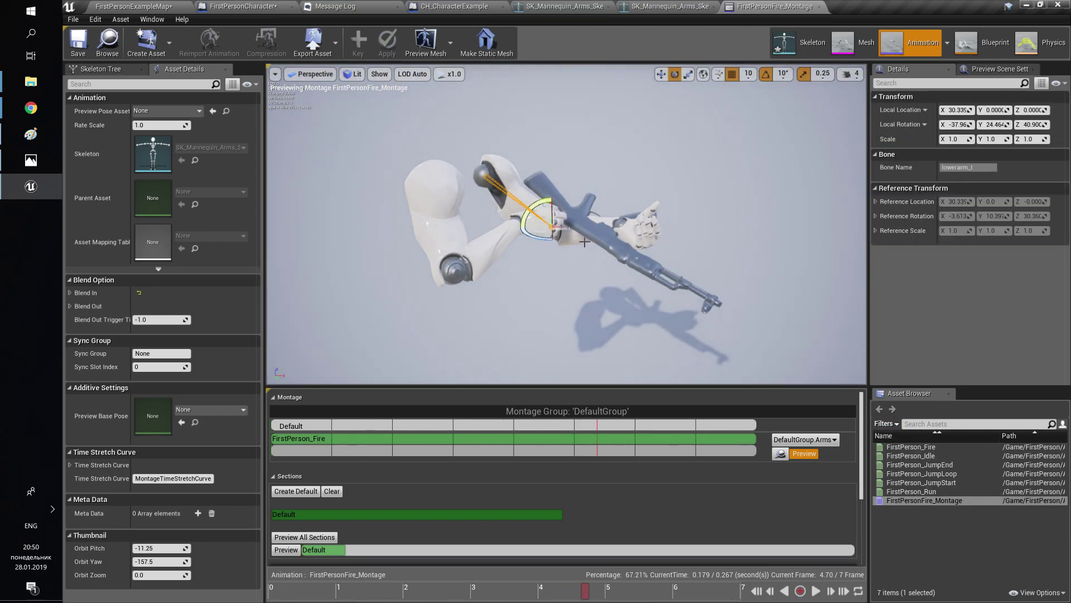
left_click(100, 69)
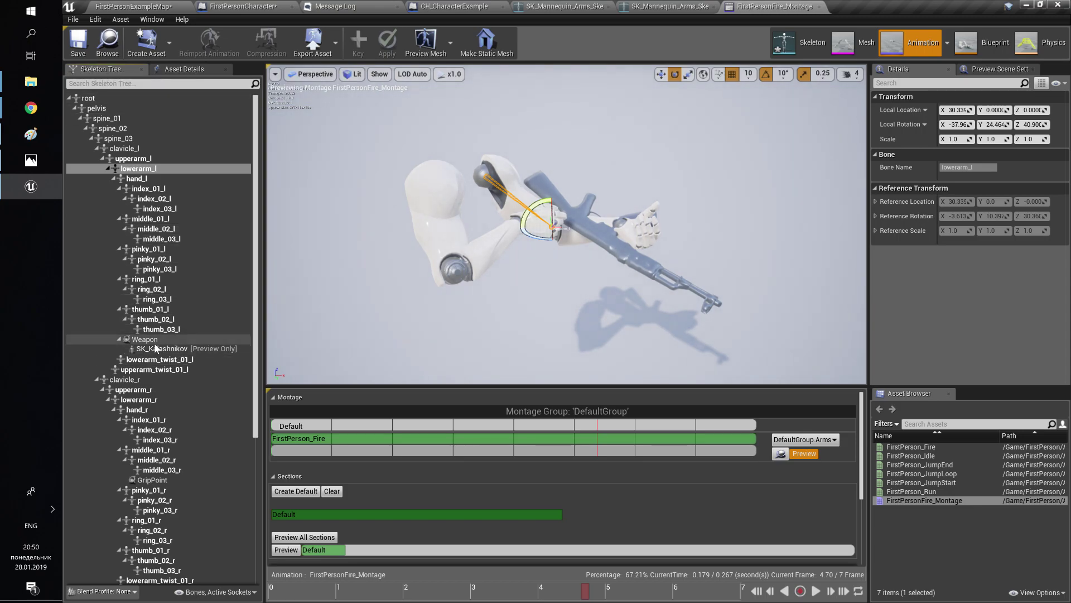
left_click(145, 339)
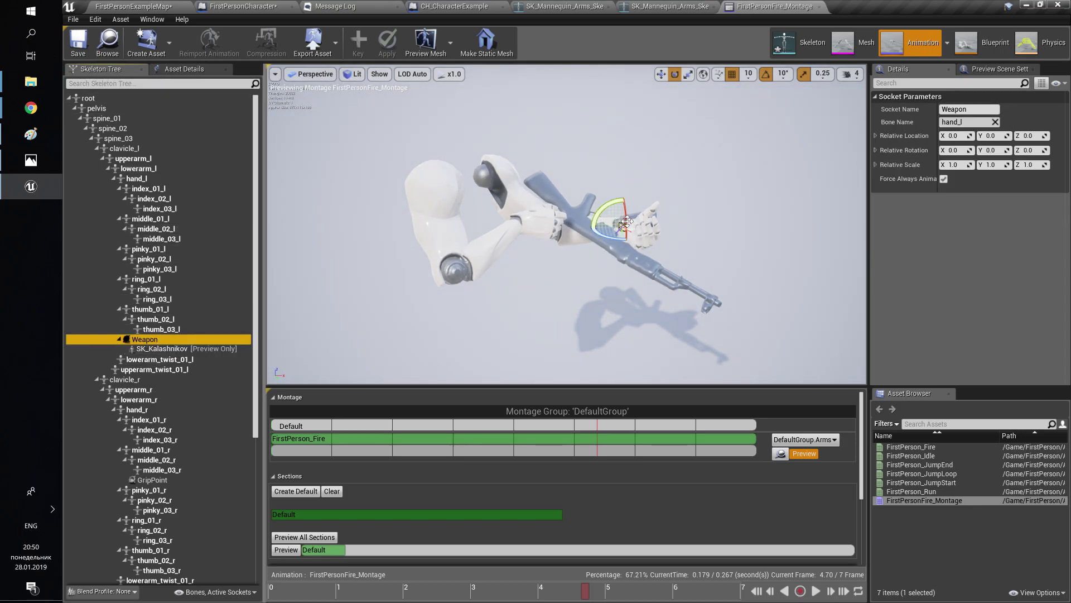
- Rotate and move the Weapon socket so the Kalashnikov preview fits into the arms' grip in the fire pose
left_click_drag(627, 221, 618, 201)
right_click_drag(618, 201, 592, 238)
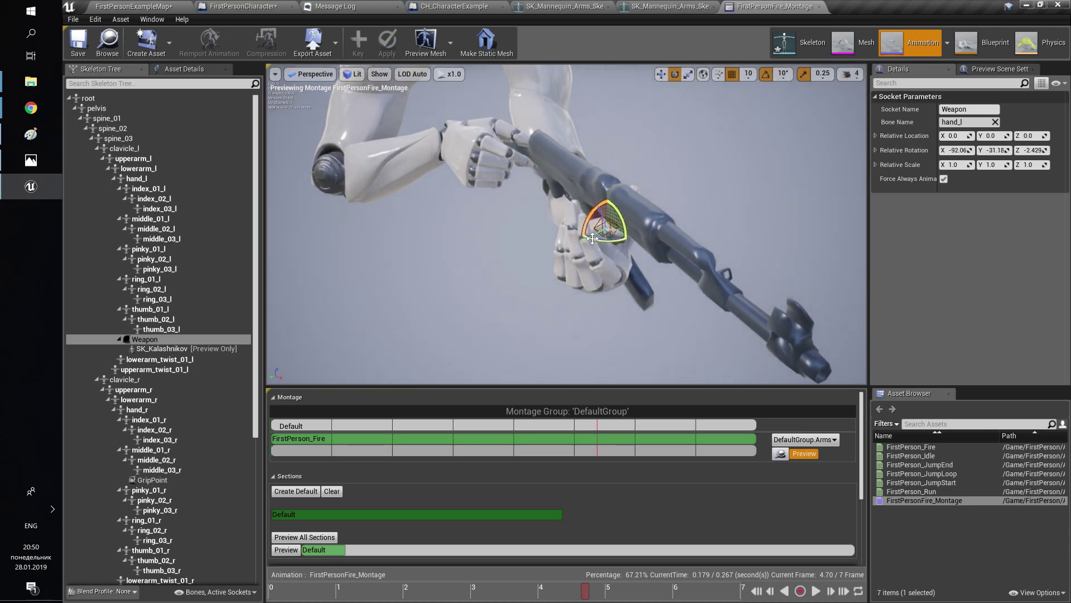
left_click_drag(597, 233, 559, 239)
key("r")
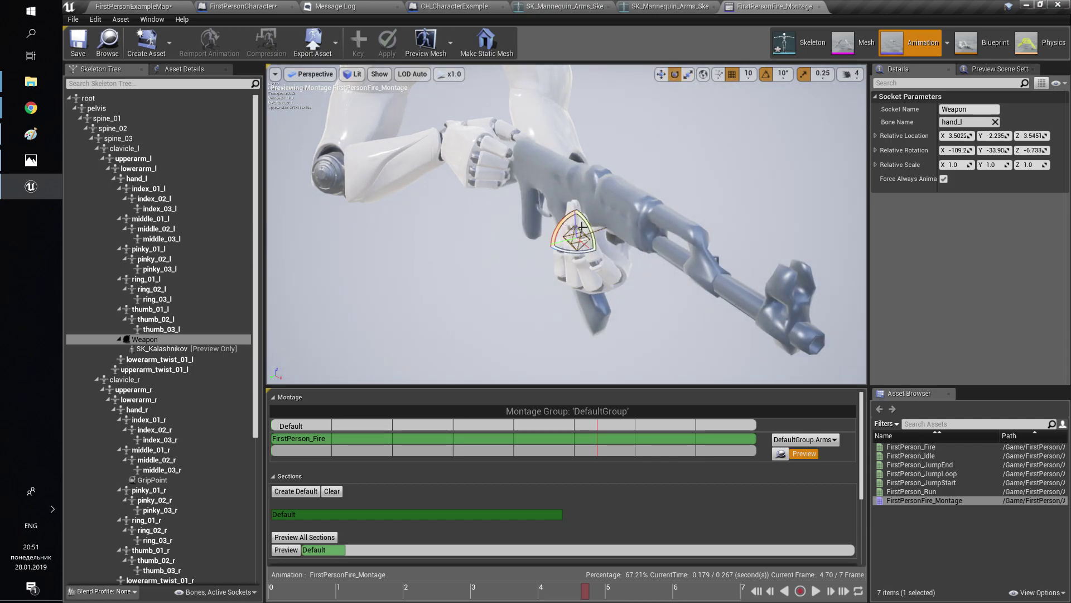
left_click_drag(582, 226, 573, 232)
right_click_drag(573, 232, 502, 196)
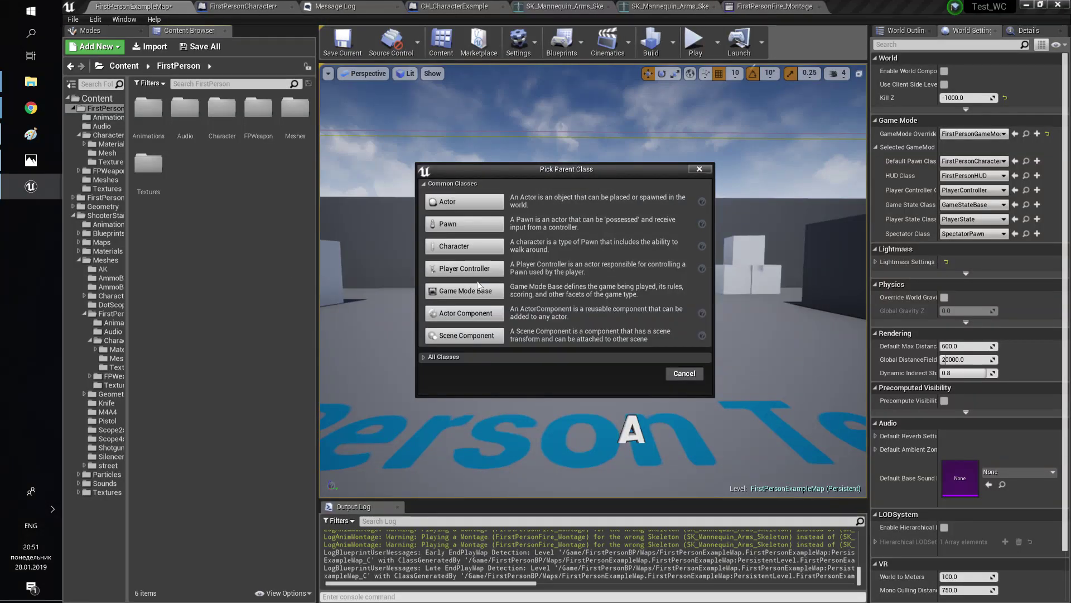
- Create a Player Controller blueprint named PC_Test in the FirstPerson folder and assign it as the level's Player Controller class
left_click(477, 285)
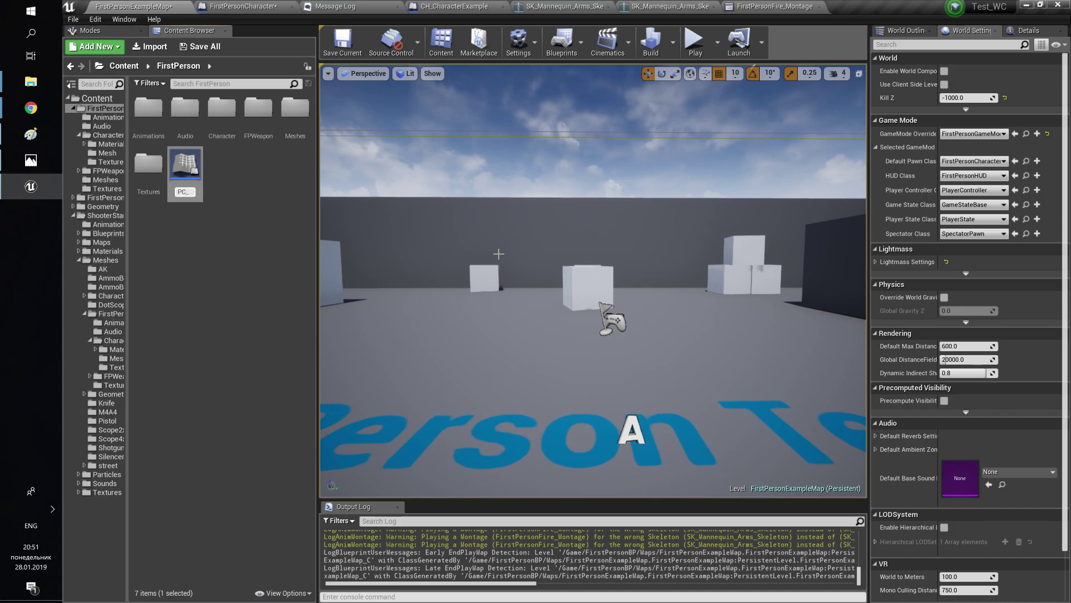
left_click(973, 189)
left_click(957, 233)
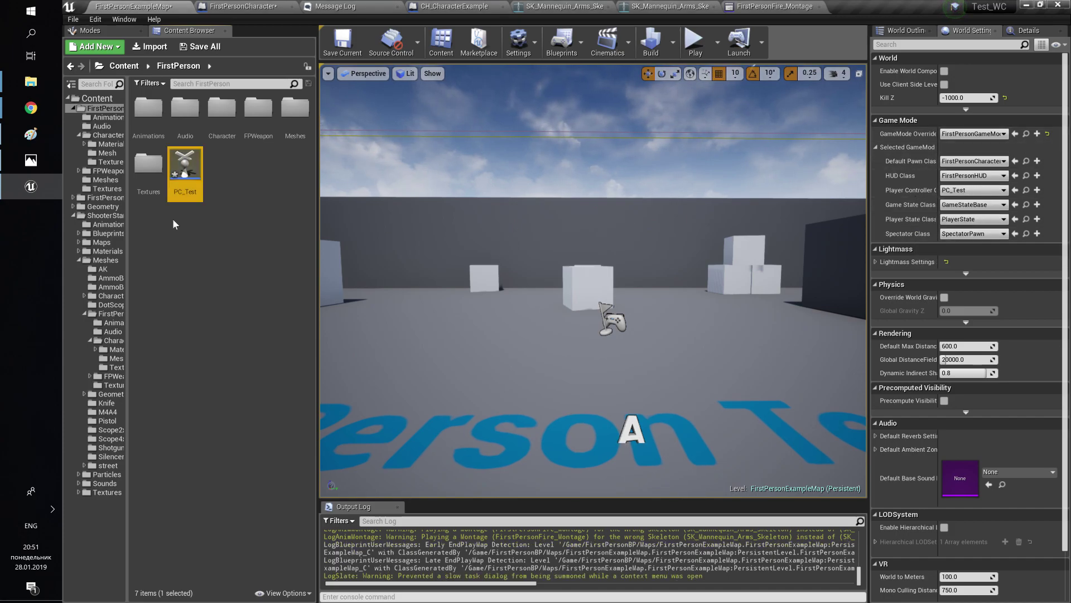
- Open the PC_Test blueprint, and find PC_ShooterPlayerController by searching all content for "PC_" and open it as well
double_click(186, 172)
left_click(134, 6)
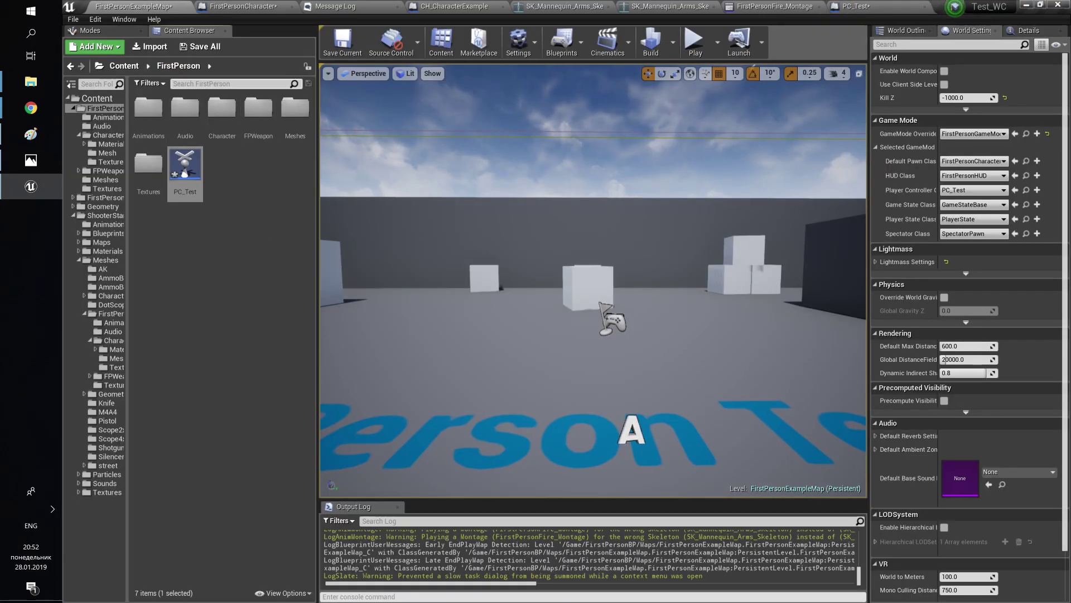
type("PC_")
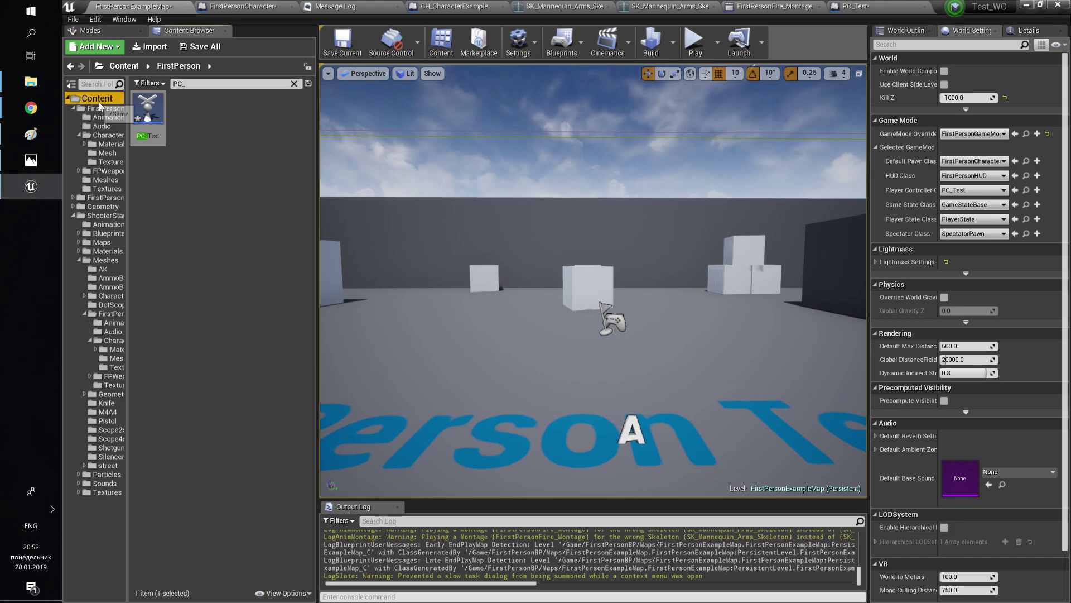
left_click(99, 100)
double_click(176, 109)
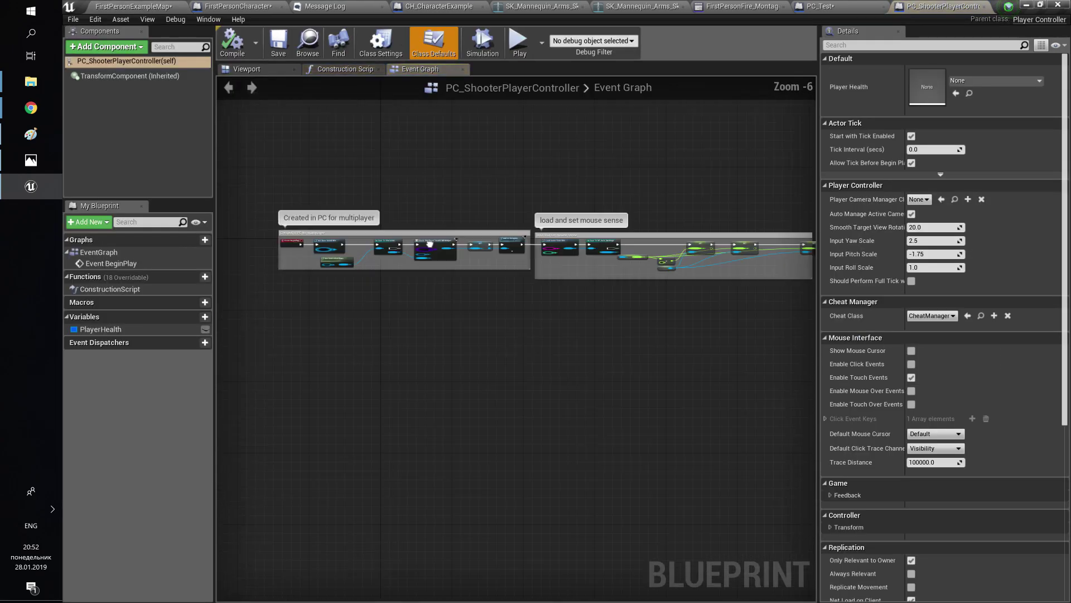
- Copy both commented node groups from PC_ShooterPlayerController's Event Graph into PC_Test's Event Graph
scroll(424, 244, "down", 2)
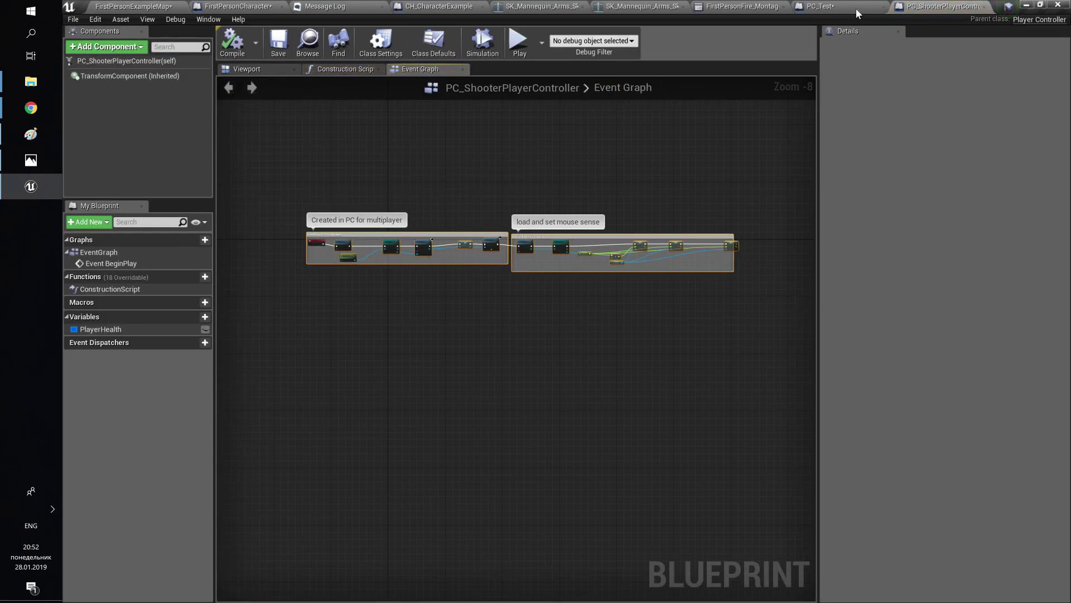
left_click(856, 7)
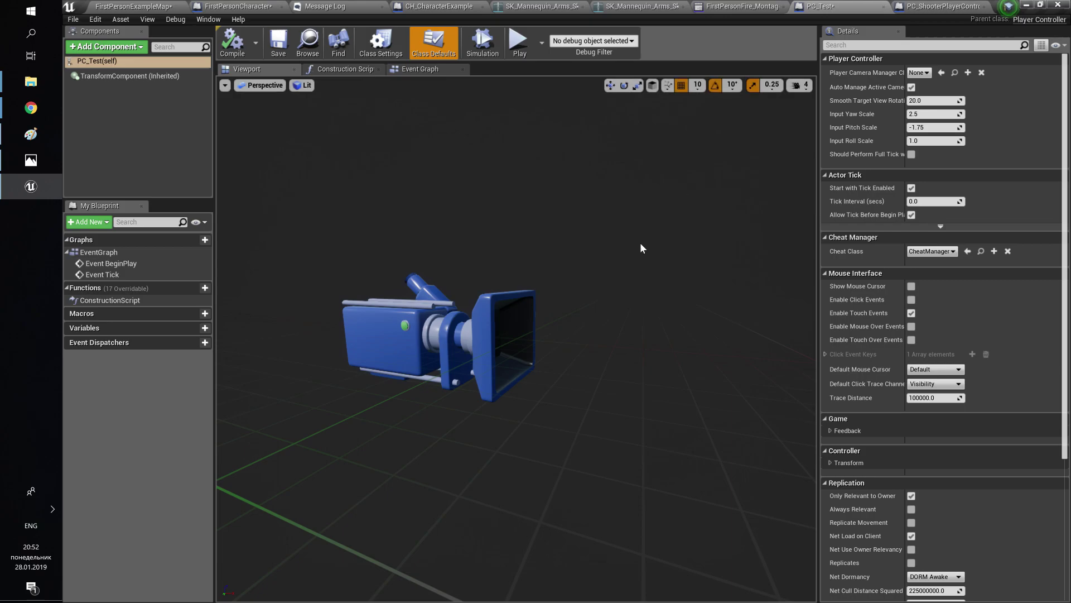
left_click(423, 69)
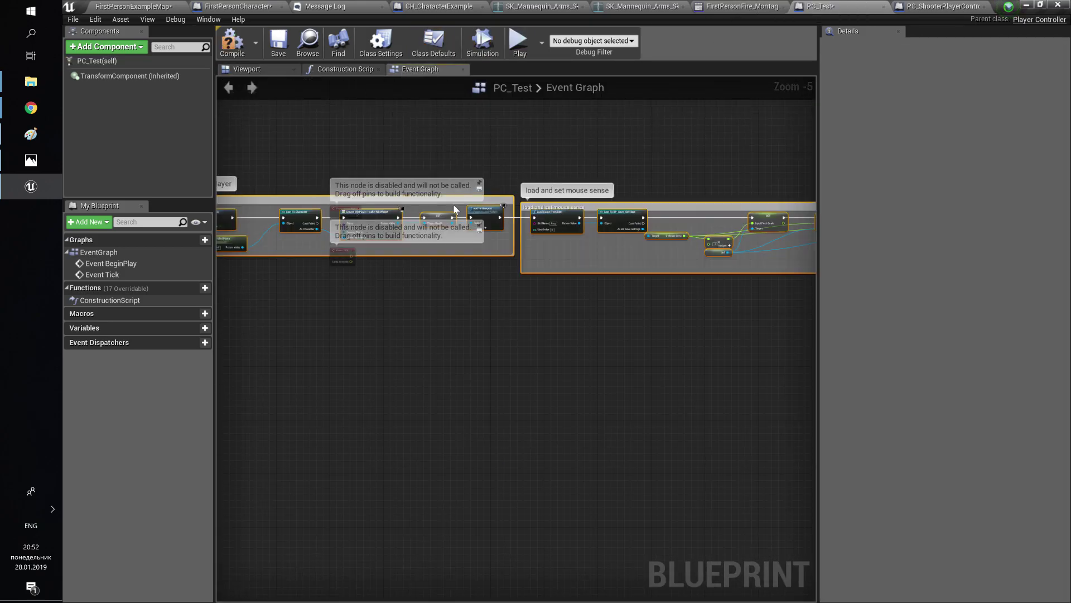
left_click_drag(494, 198, 344, 215)
- Delete the unused Event Tick node from PC_Test's Event Graph
scroll(474, 220, "up", 3)
scroll(221, 226, "down", 1)
right_click_drag(253, 309, 340, 325)
left_click(301, 301)
key("Delete")
- Connect Event BeginPlay to Set Base Sound Mix, create the missing Player Health variable from its SET node, and compile PC_Test
scroll(457, 269, "up", 3)
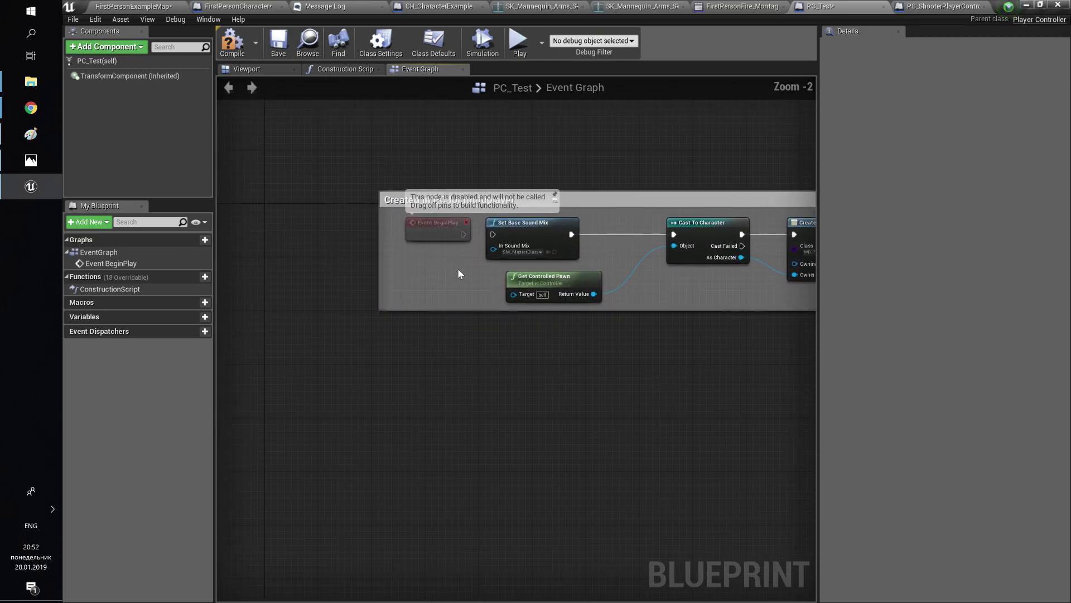
left_click_drag(507, 221, 507, 222)
right_click_drag(644, 238, 273, 259)
scroll(279, 260, "down", 3)
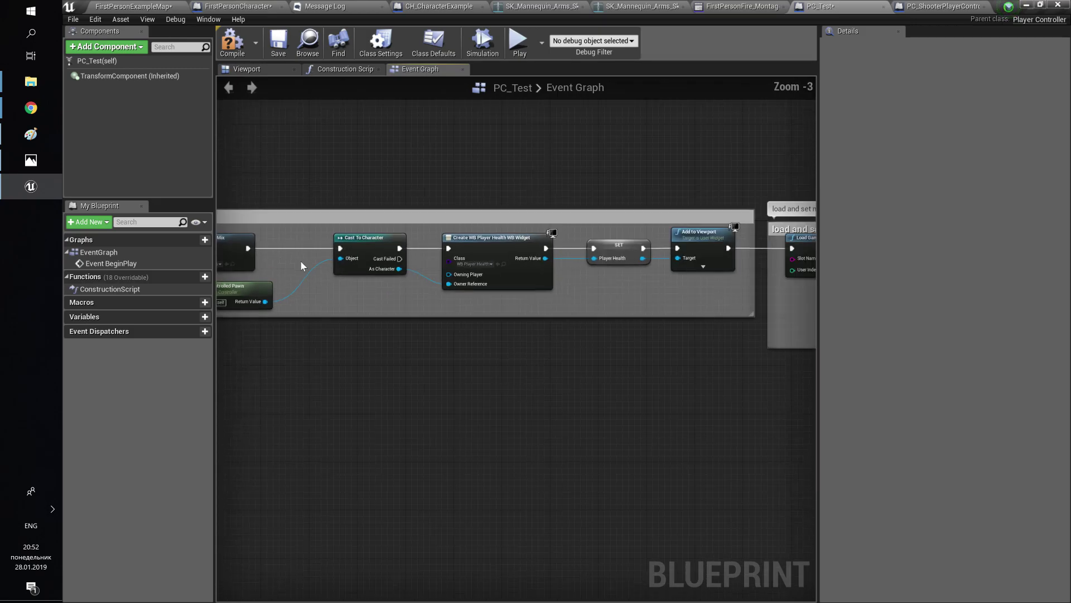
right_click(617, 250)
left_click(636, 262)
left_click(232, 44)
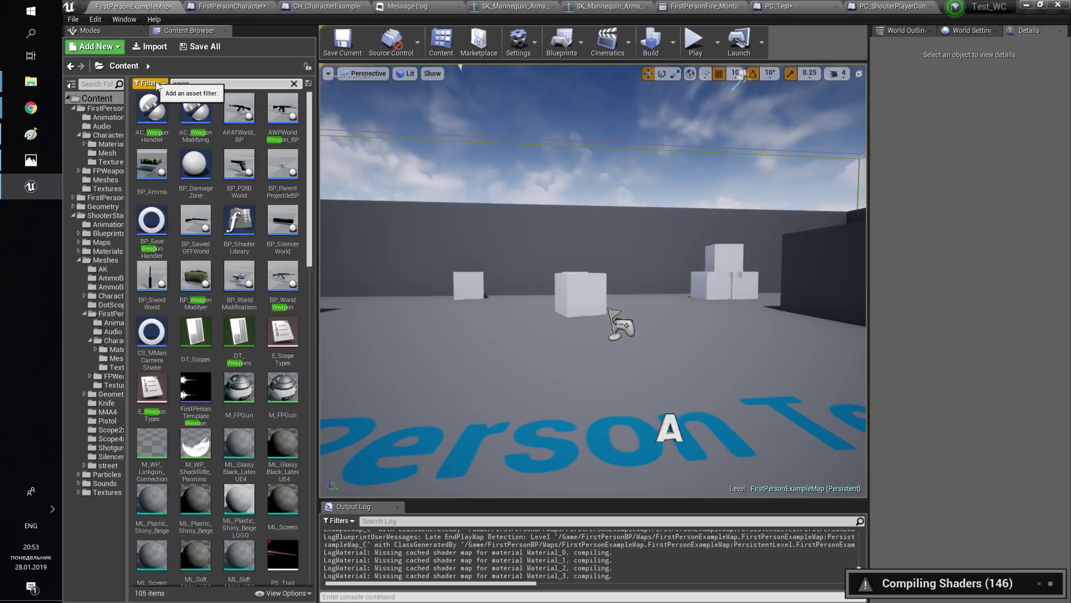
- In the DT_Weapons data table, set the Shoot animation of row G_AK-47 to the other FirstPersonFire_Montage asset
double_click(237, 341)
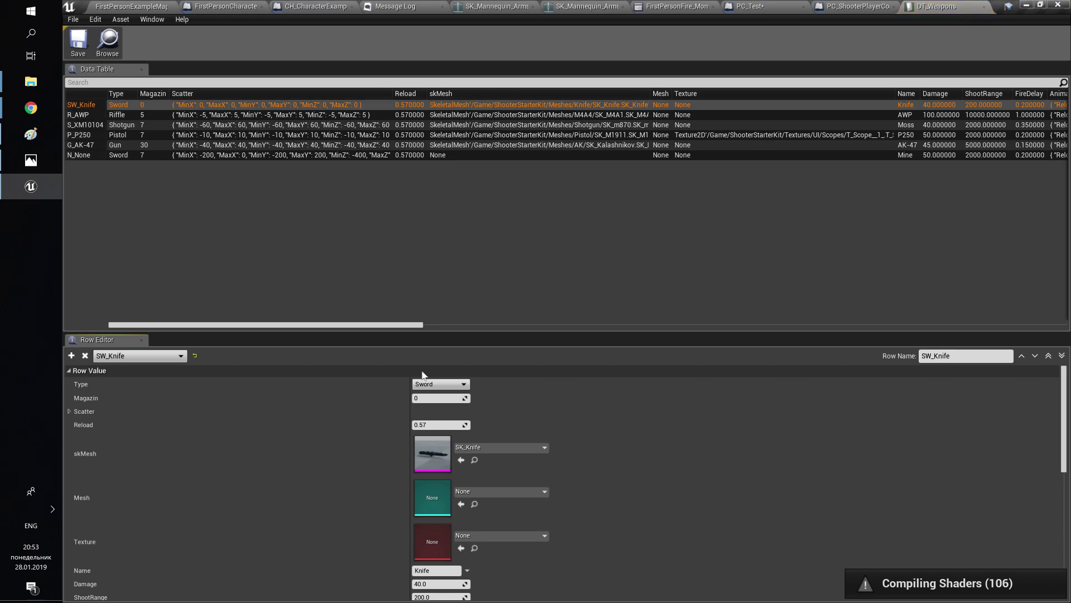
scroll(511, 456, "down", 8)
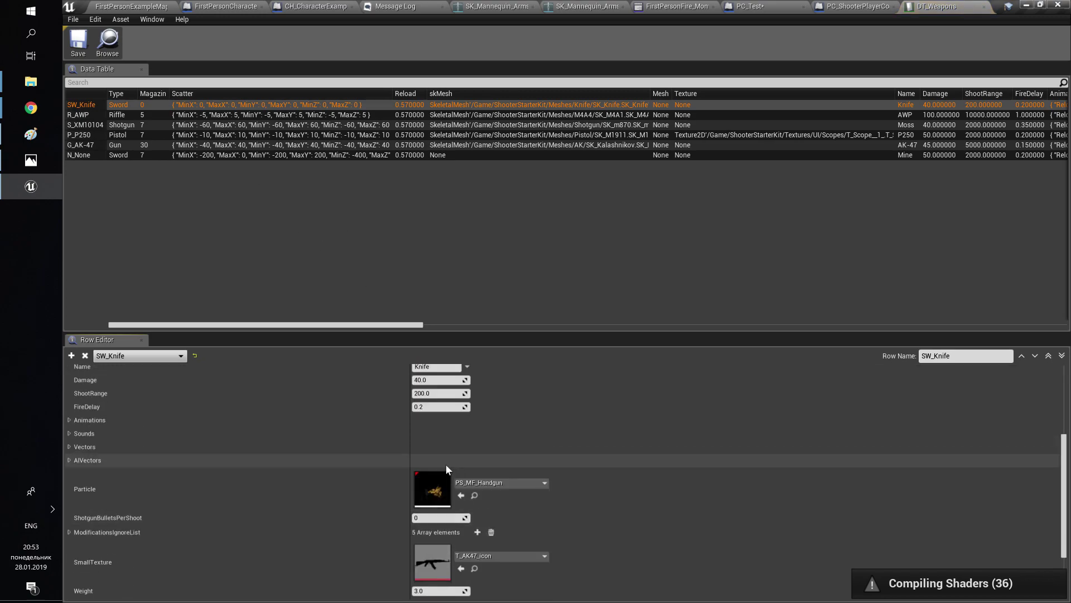
left_click(68, 419)
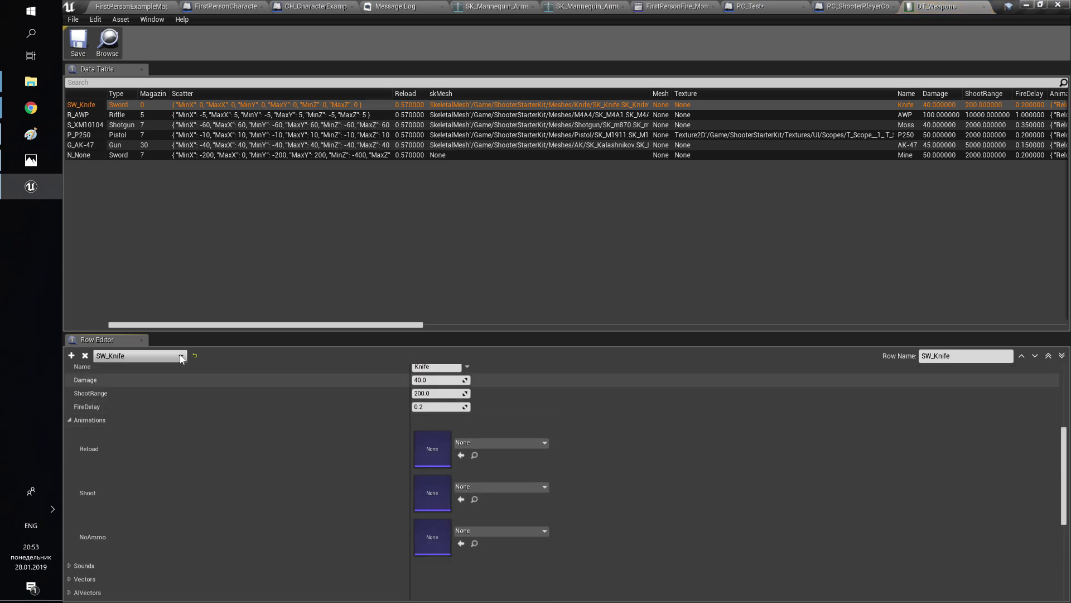
left_click(143, 145)
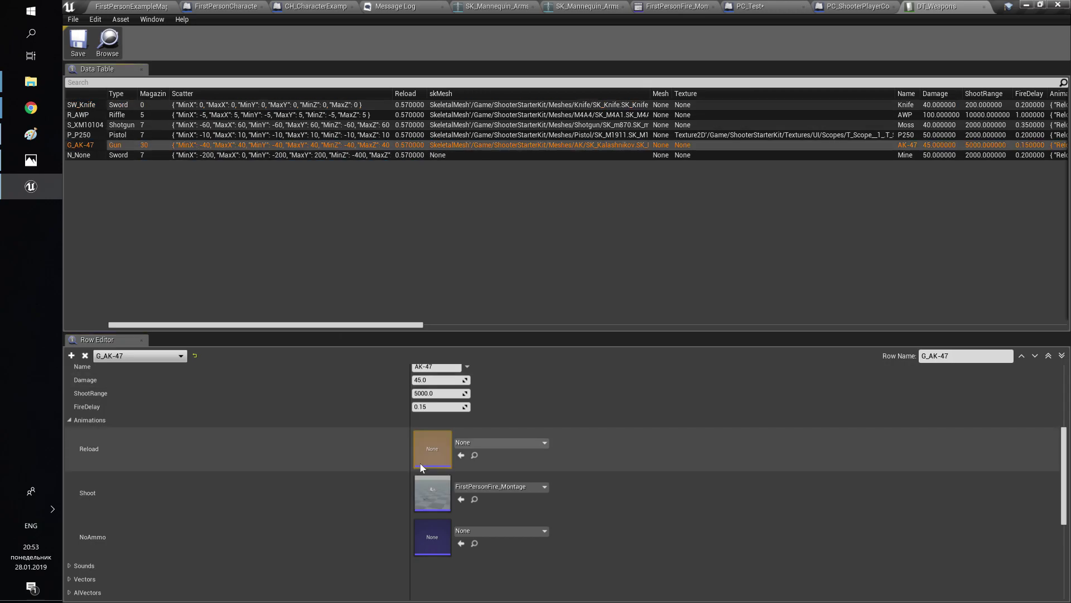
left_click(501, 487)
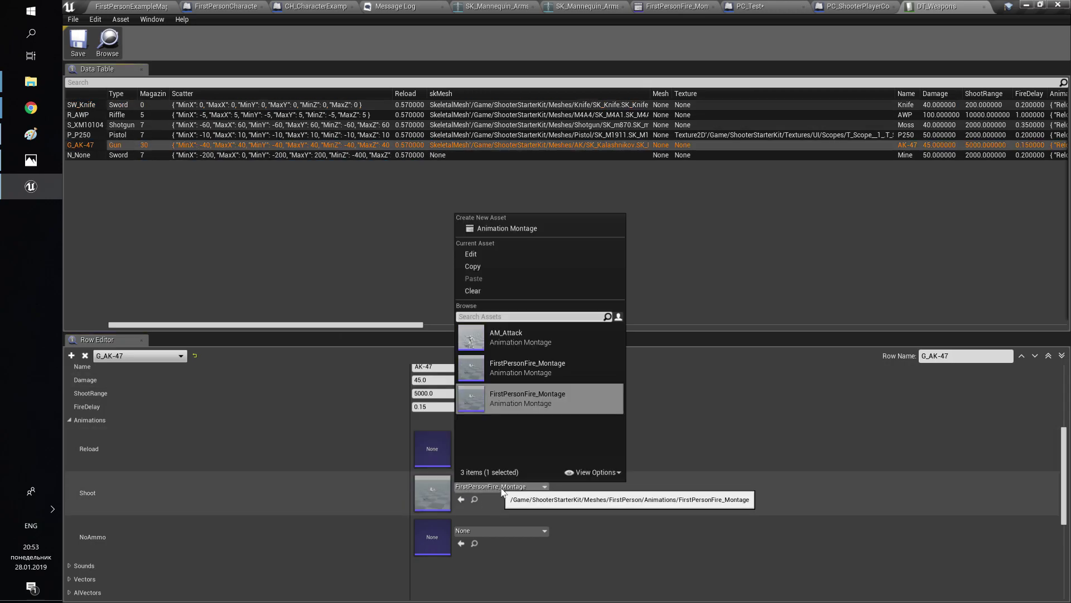
left_click(557, 373)
- Playtest FirstPersonExampleMap by walking around and firing the rifle, and end the play session
left_click(134, 8)
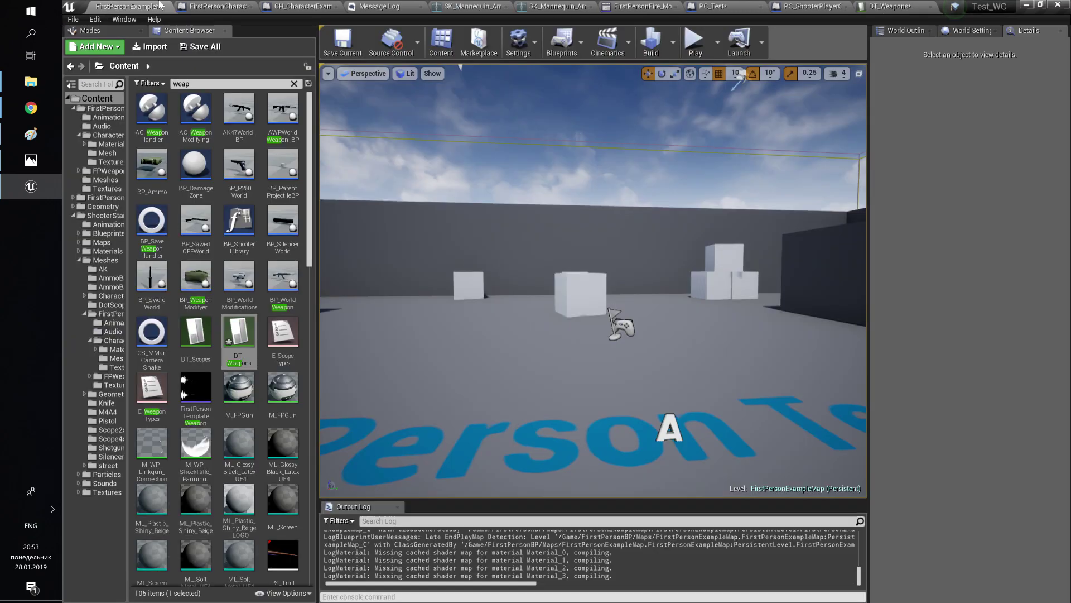
left_click(694, 42)
left_click(594, 288)
key("w")
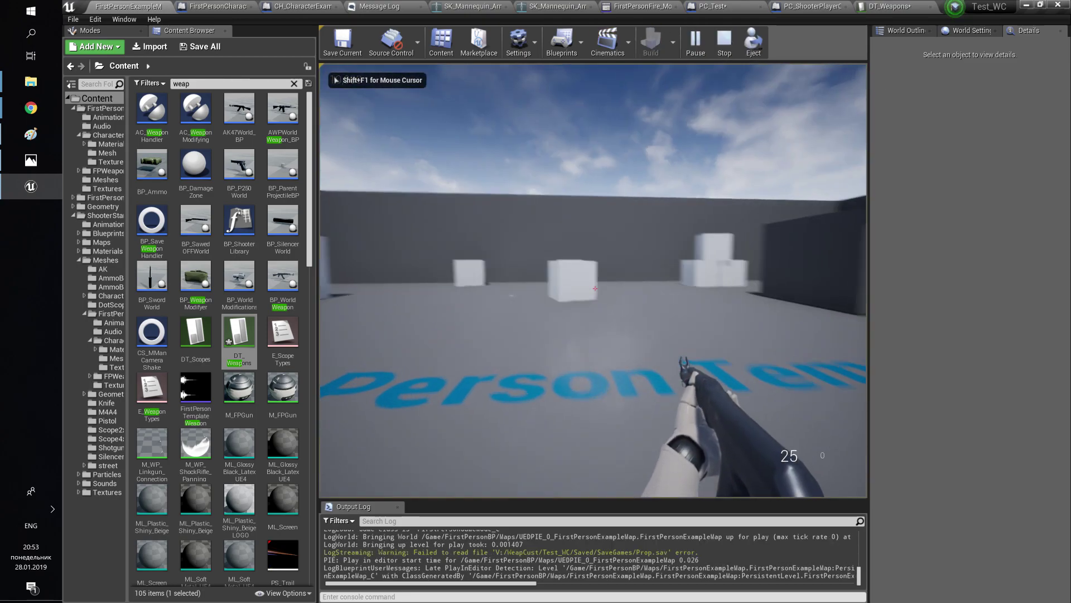
left_click(595, 288)
left_click_drag(594, 288, 595, 287)
key("s")
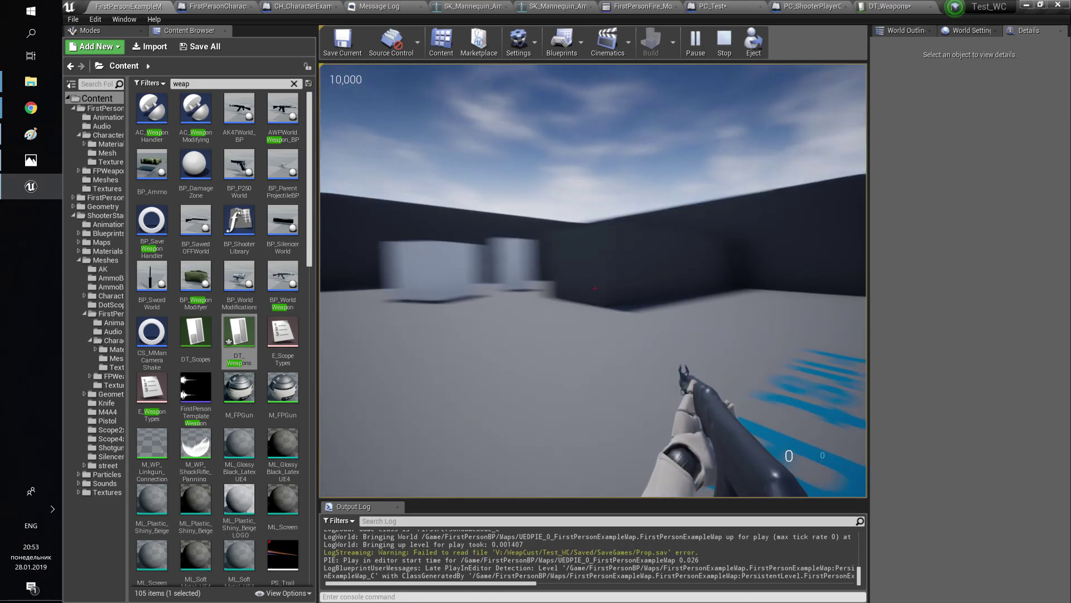
key("Escape")
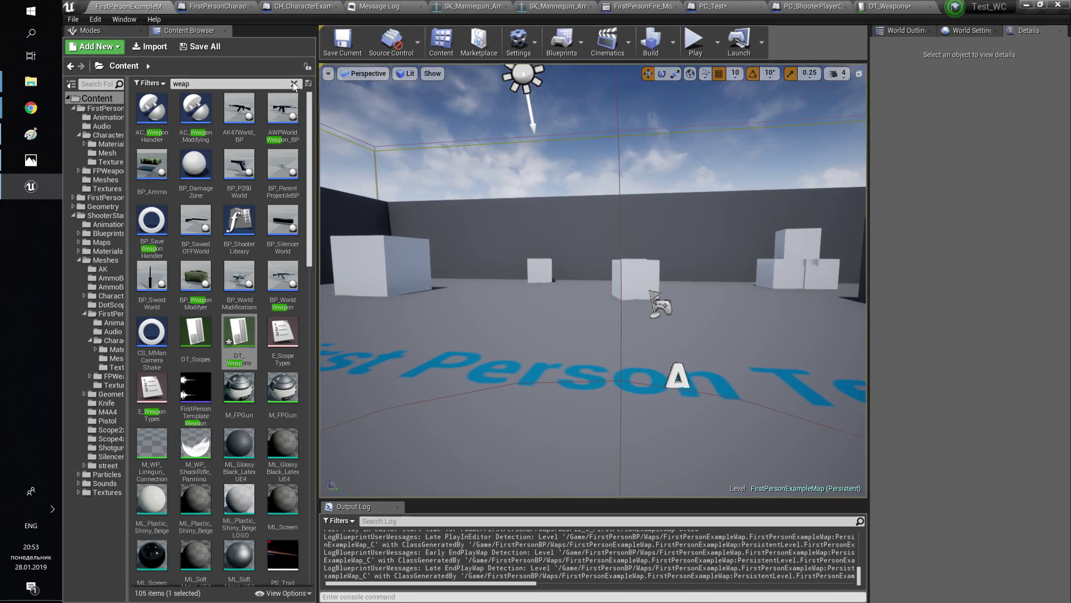
- Place a BP_Ammo pickup in the level, and find CH_Shooter by searching for "ai" and place it nearby
left_click_drag(169, 150, 441, 399)
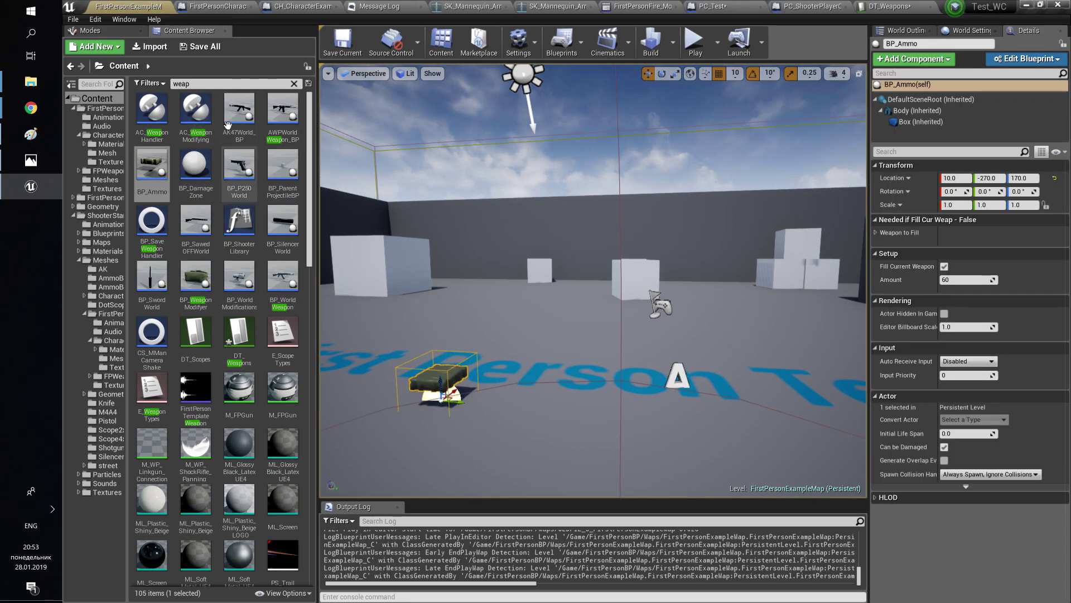
key("BackSpace")
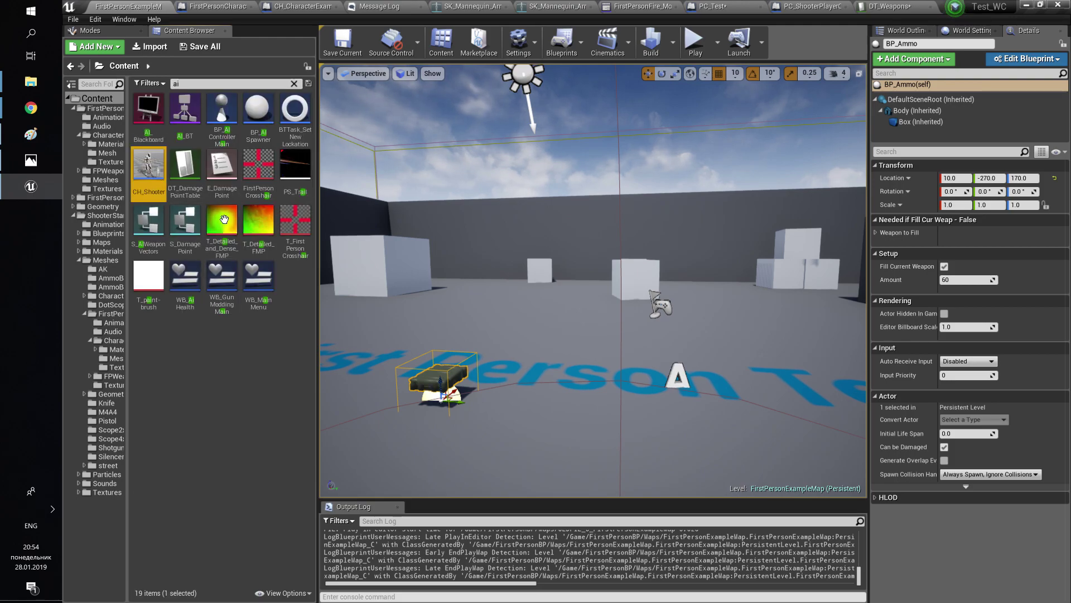
left_click_drag(526, 347, 526, 347)
right_click_drag(526, 347, 524, 418)
- Search the placeable classes for "nav" and place a Nav Mesh Bounds Volume near the centre of the level
left_click(90, 30)
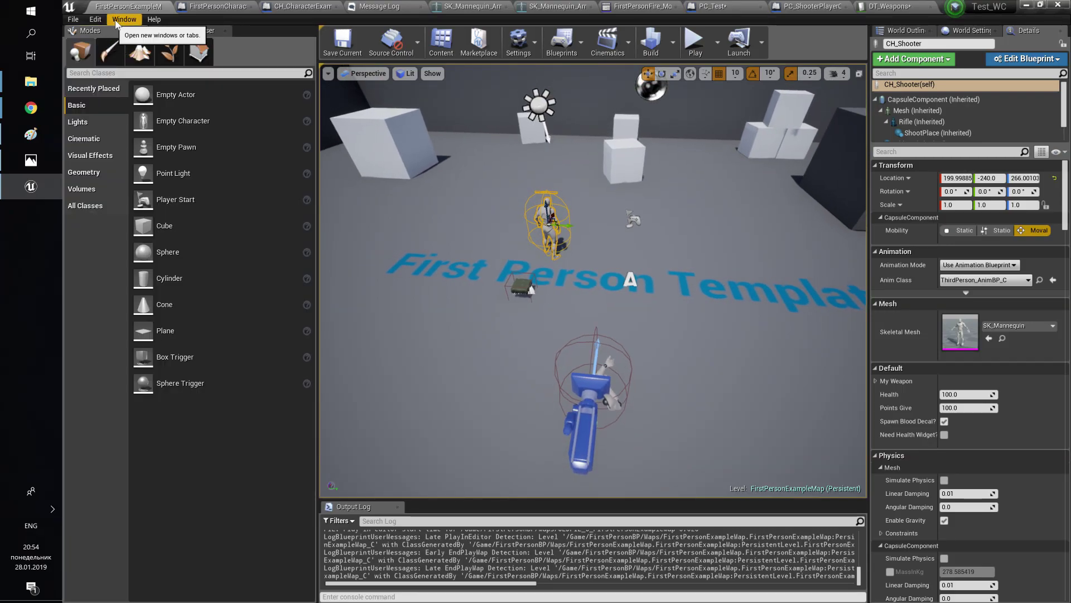
left_click(177, 73)
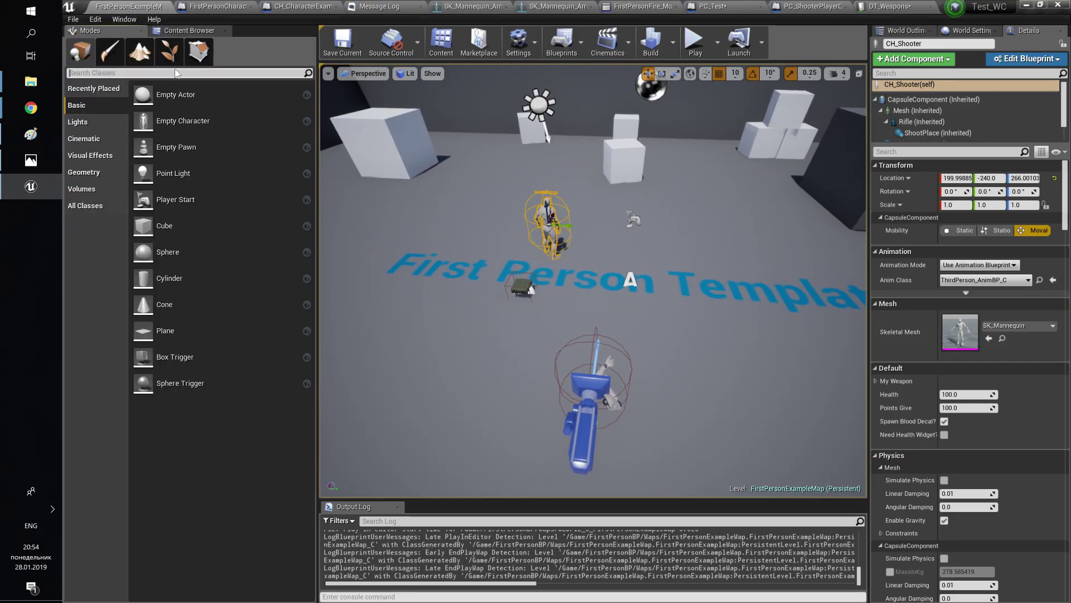
type("nav")
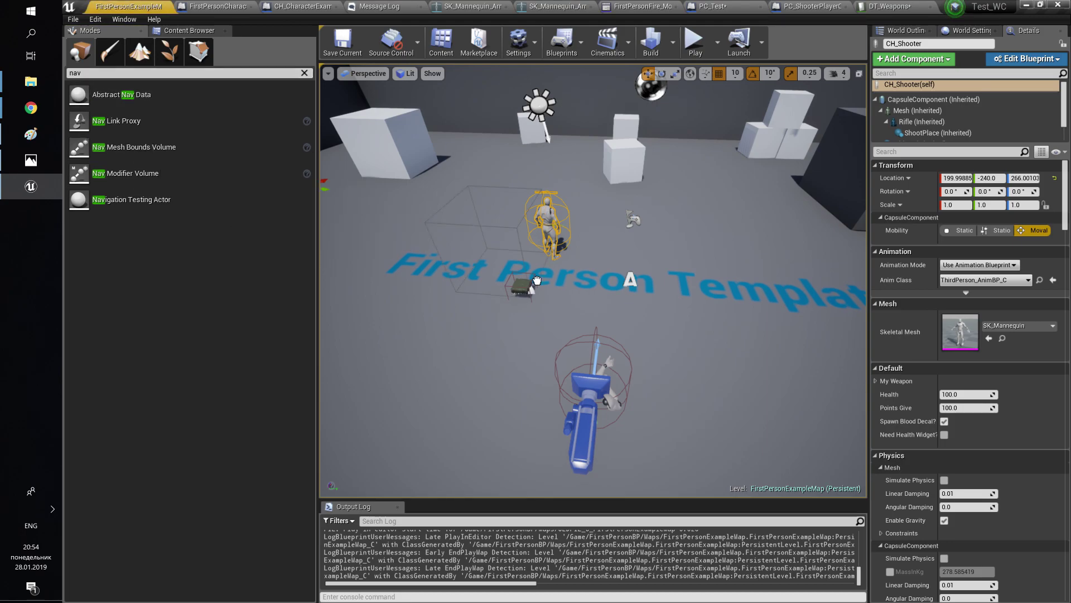
left_click_drag(134, 147, 562, 234)
- Scale the Nav Mesh Bounds Volume to 12.5, 15.5, 7.25 to cover the arena, and show the navigation mesh
scroll(616, 286, "down", 8)
key("r")
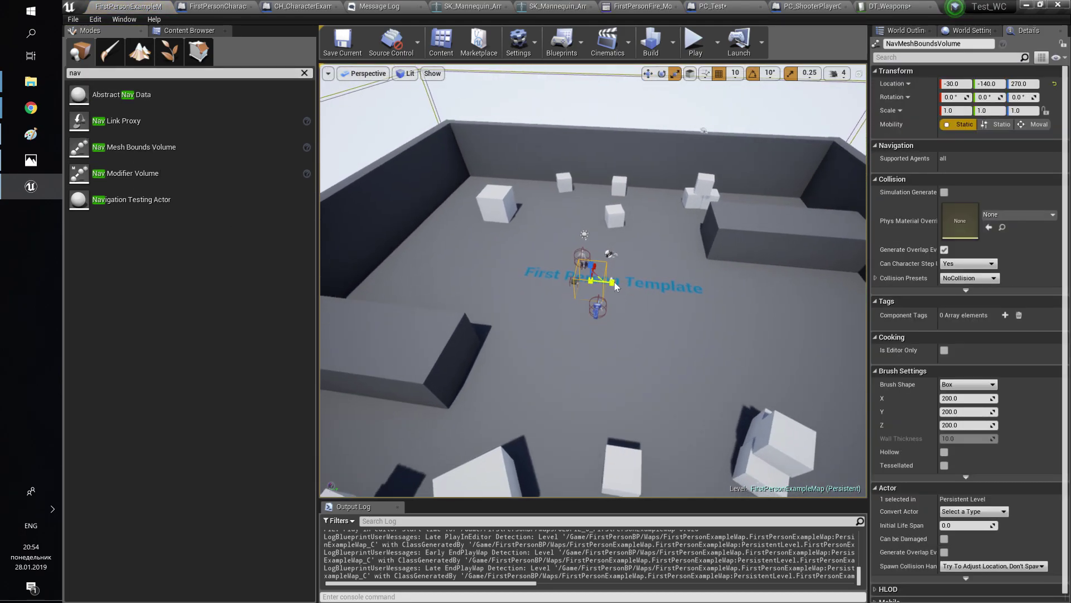
mouse_move(595, 266)
left_mouse_down()
mouse_move(625, 263)
mouse_move(592, 251)
left_mouse_up()
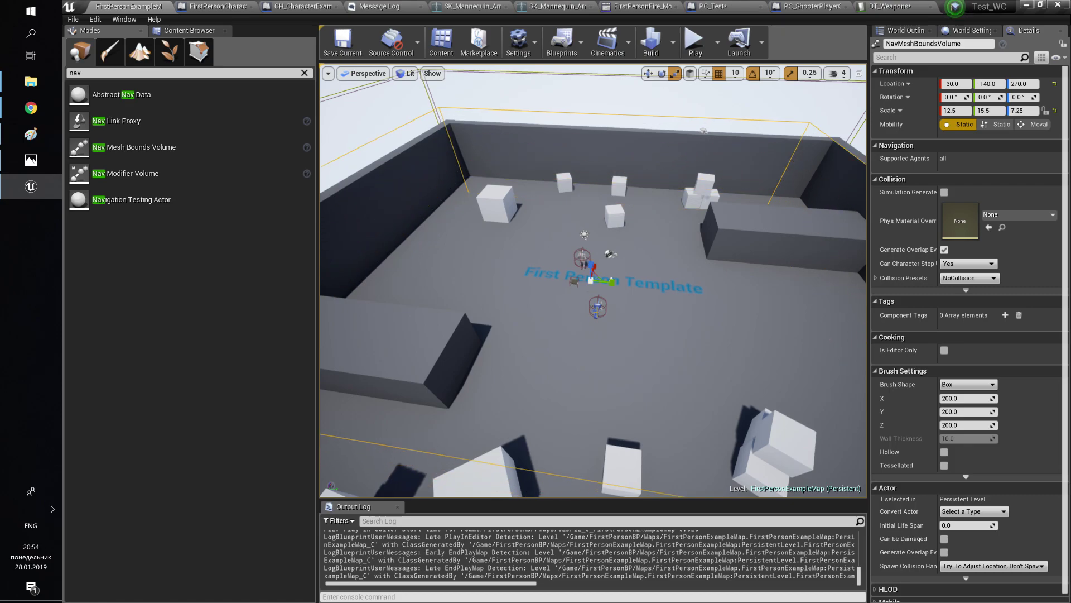
right_click_drag(592, 279, 564, 269)
key("p")
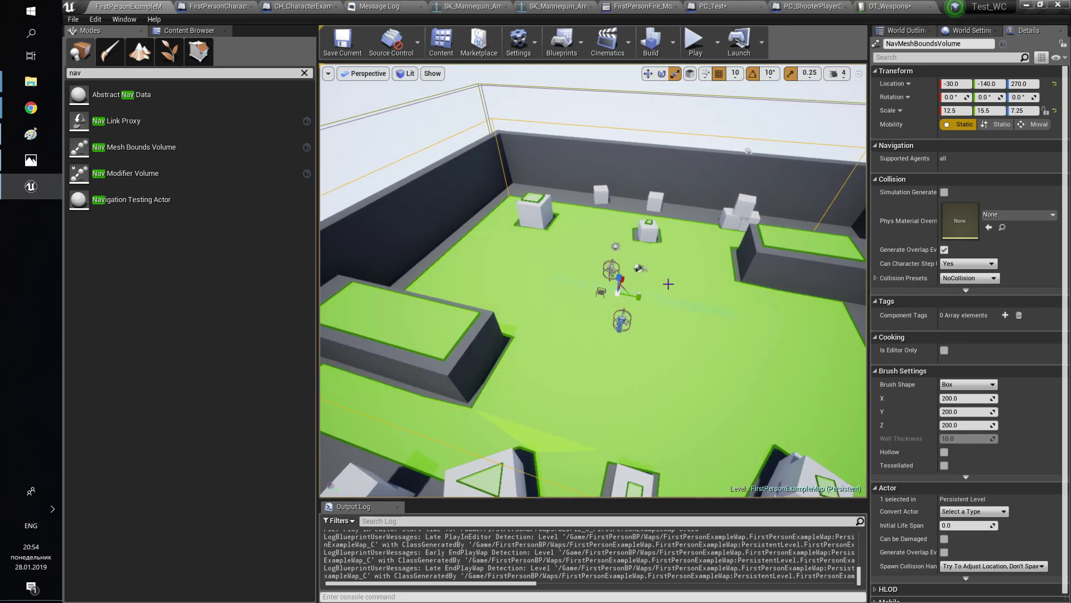
- Hide the navigation mesh overlay in the level view
key("p")
right_click_drag(667, 282, 664, 304)
key("w")
key("d")
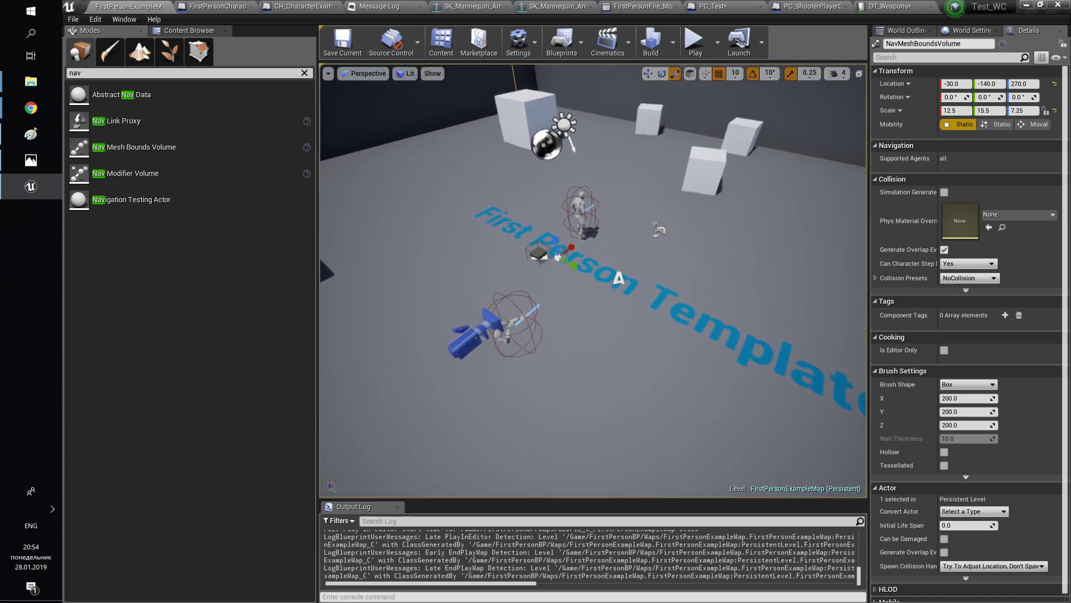
- Find BP_Health by searching for "heal" and BP_WeaponModifyer by searching for "mod", and place both near the ammo pickup in the level
left_click(172, 32)
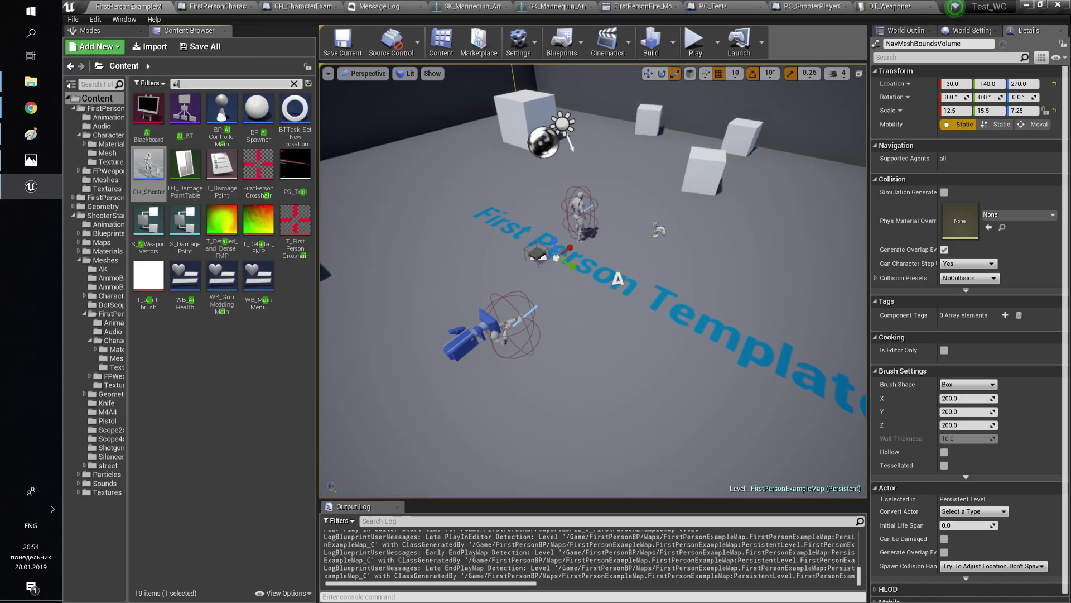
type("heal")
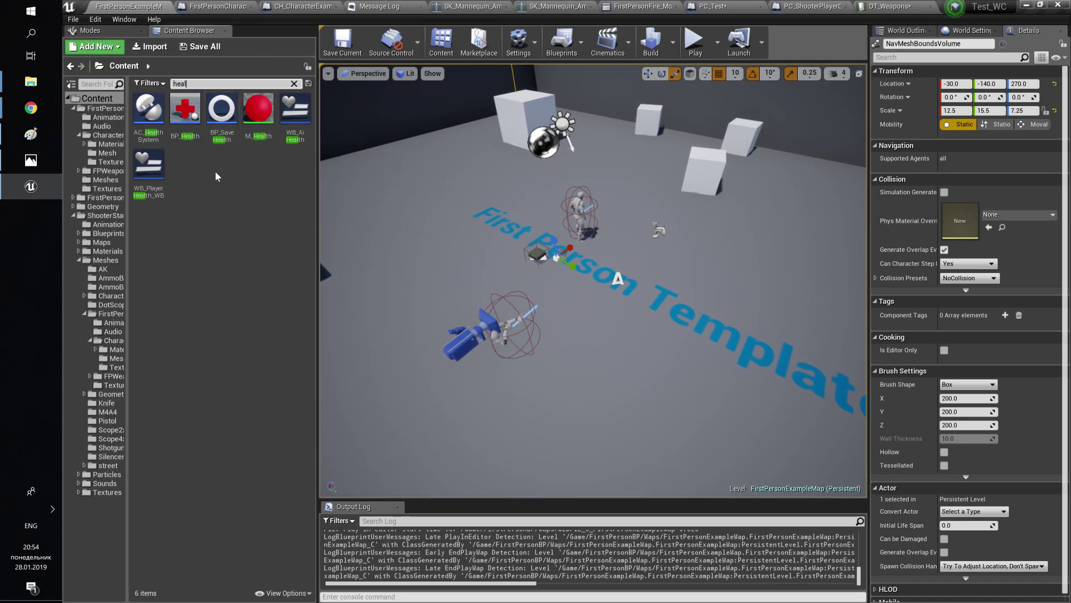
left_click_drag(185, 112, 459, 260)
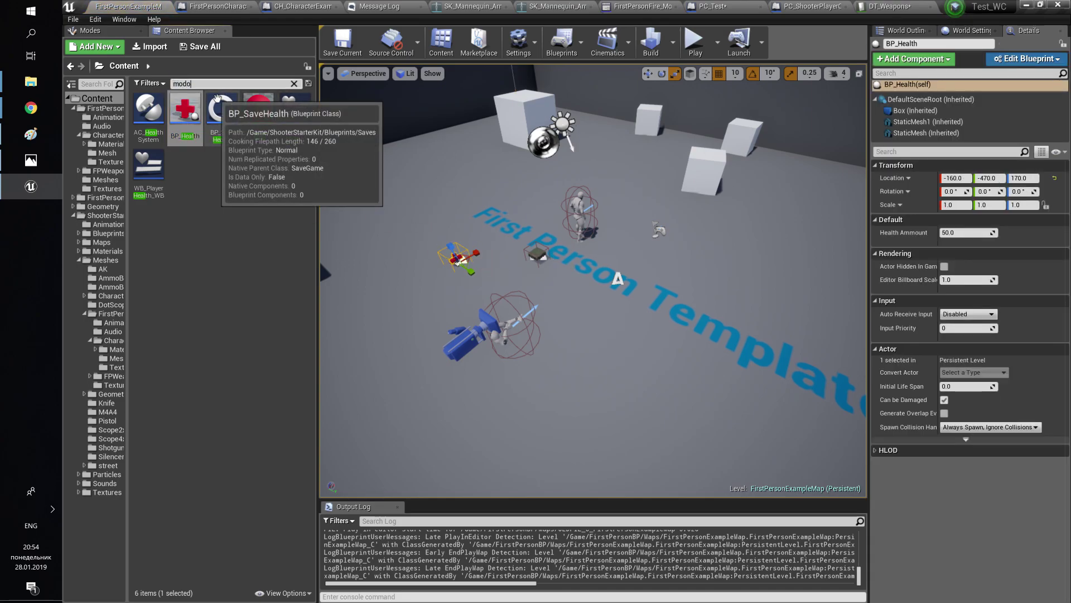
key("BackSpace")
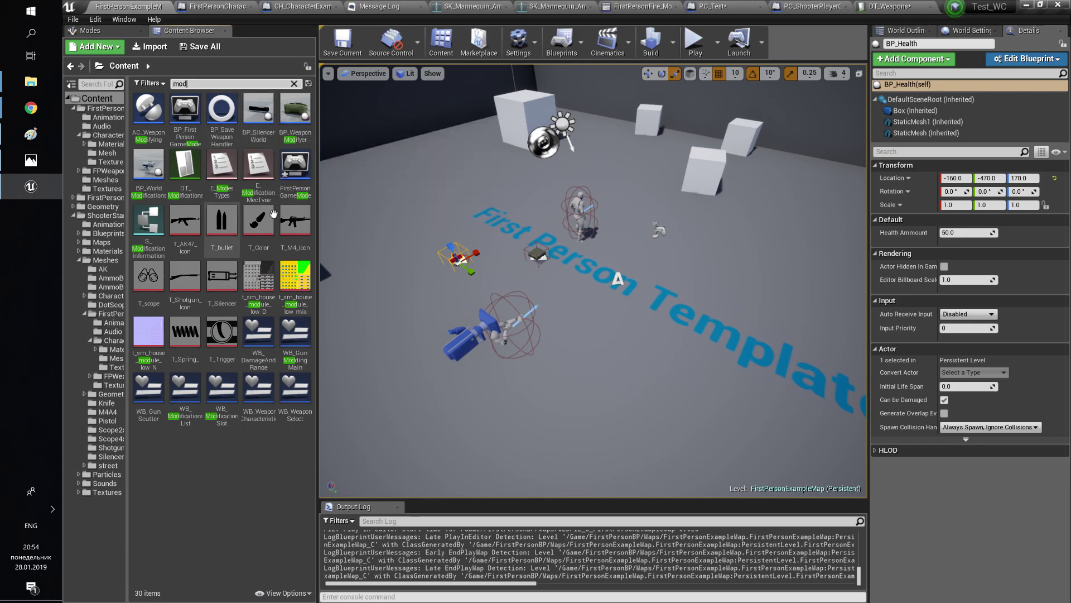
left_click_drag(311, 127, 672, 310)
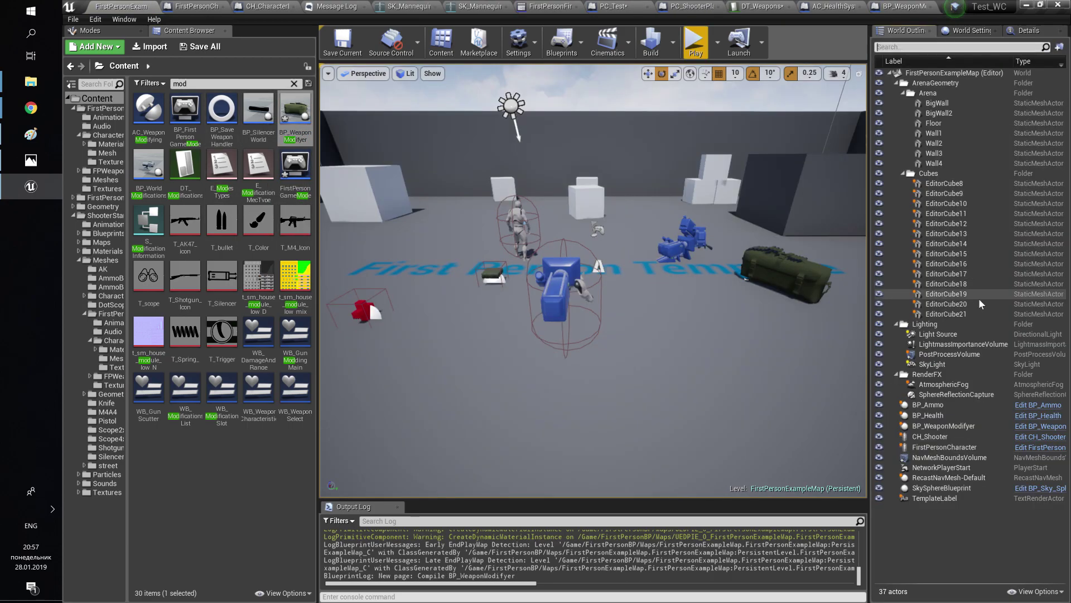
- Select the PostProcessVolume, filter its properties by "mate", and add an element to the Post Process Materials array
left_click(967, 354)
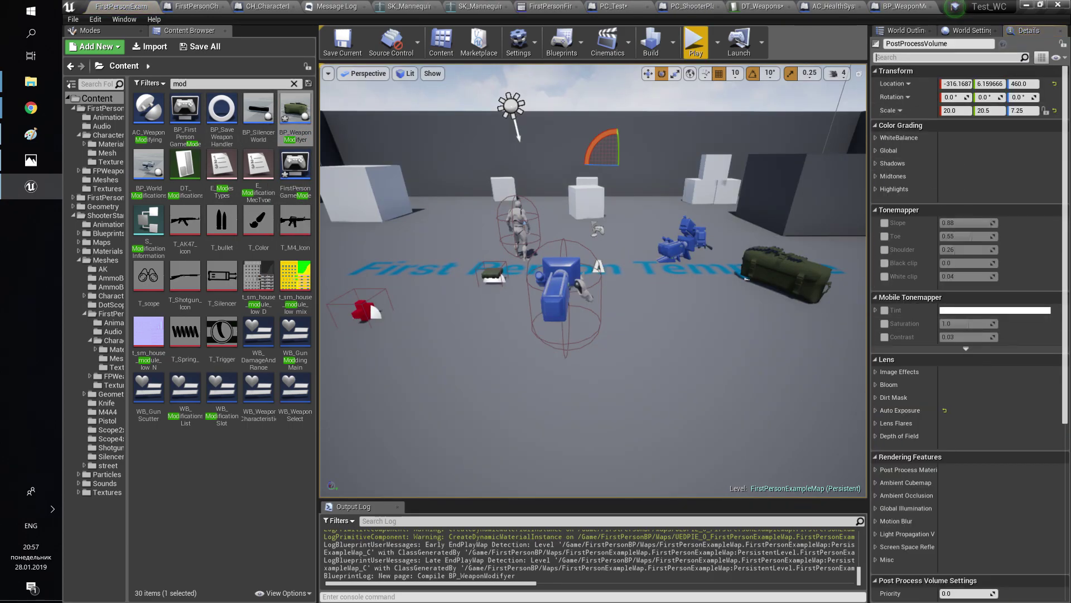
left_click(948, 57)
type("mate")
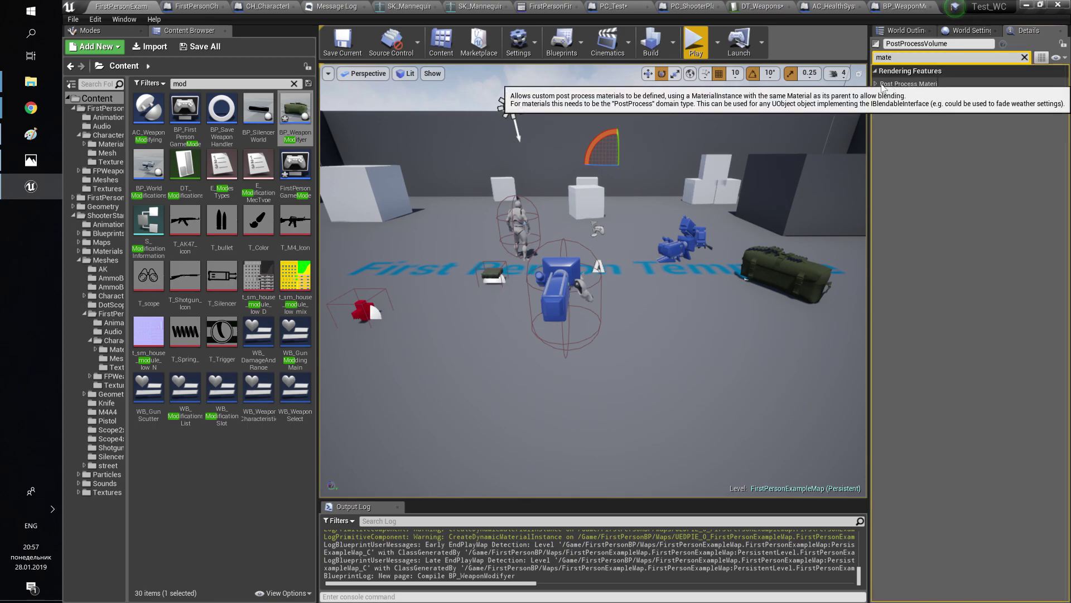
left_click(875, 84)
left_click(1005, 99)
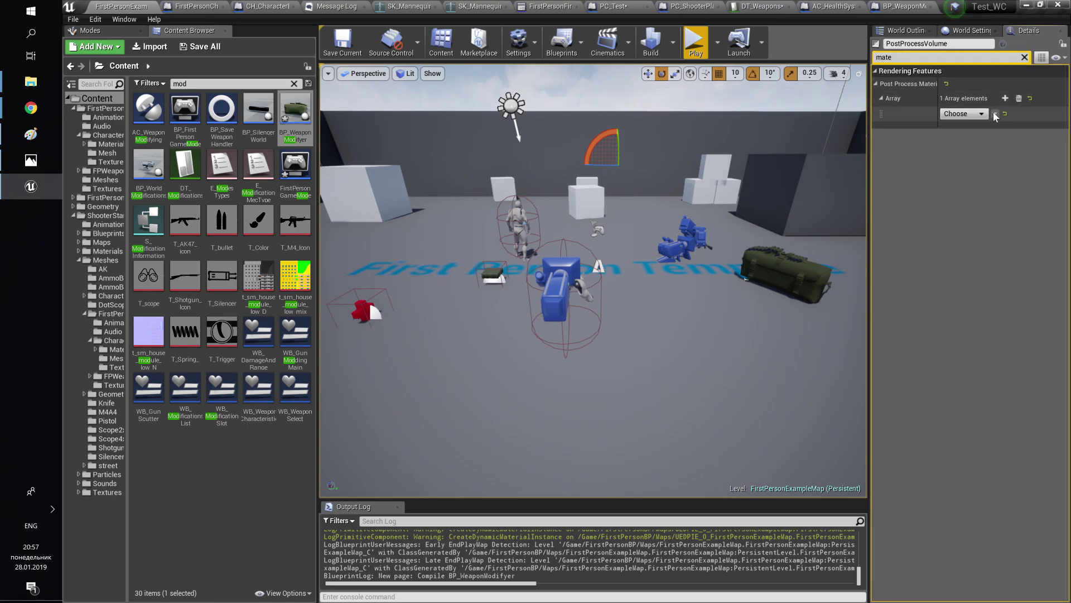
- Assign the MI_Outliner material instance, found by searching for "out", to the new Post Process Materials element
left_click(964, 114)
left_click(985, 143)
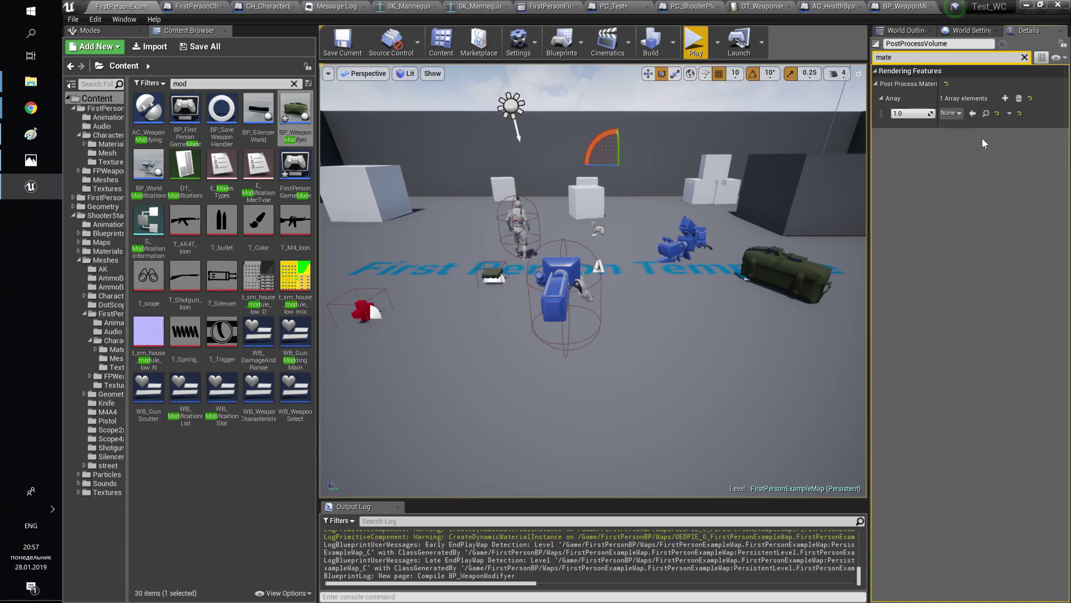
left_click(954, 114)
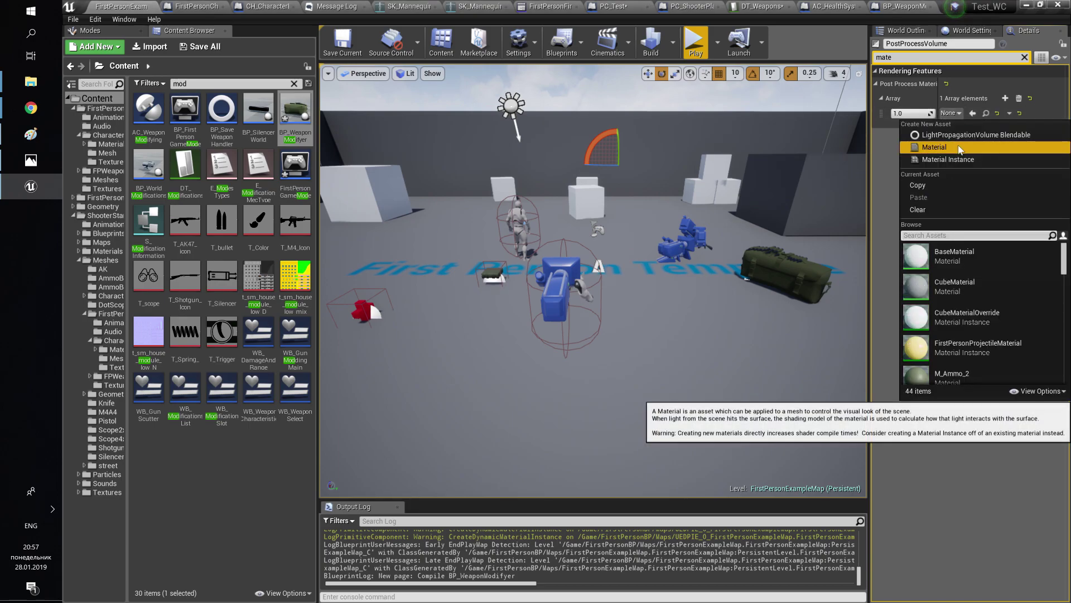
type("out")
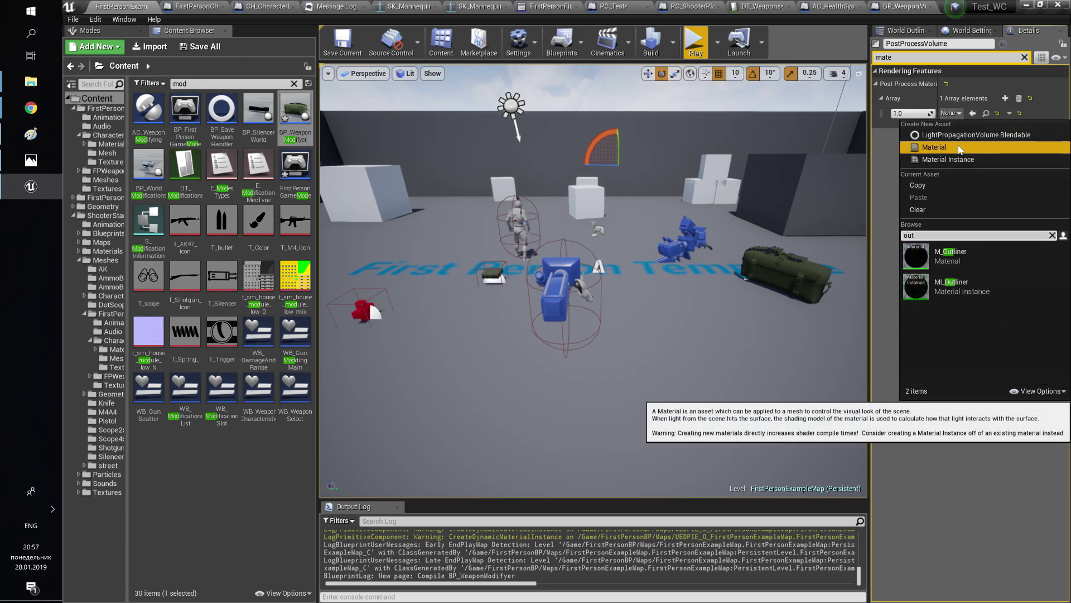
left_click(956, 288)
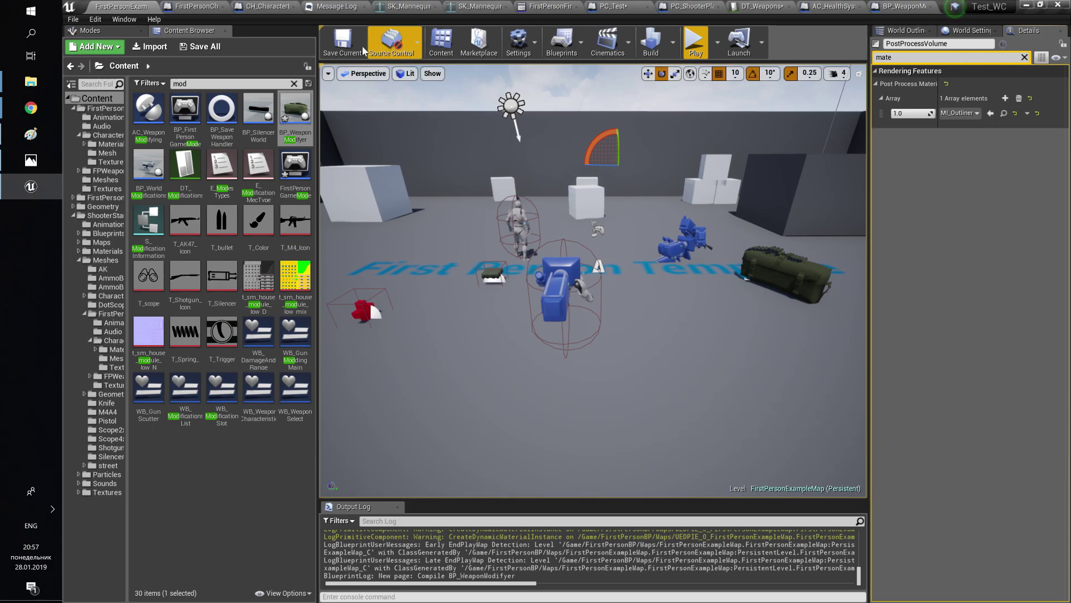
- Playtest the level by firing the rifle and walking up to the weapon modifier crate, and end the play session
left_click(694, 45)
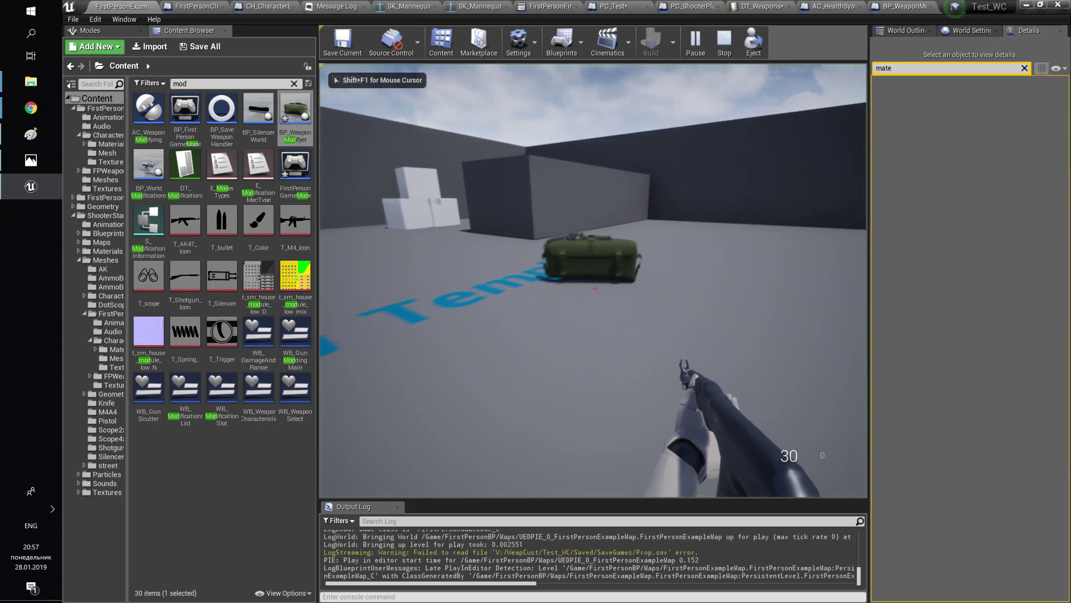
left_click(594, 287)
left_click(595, 287)
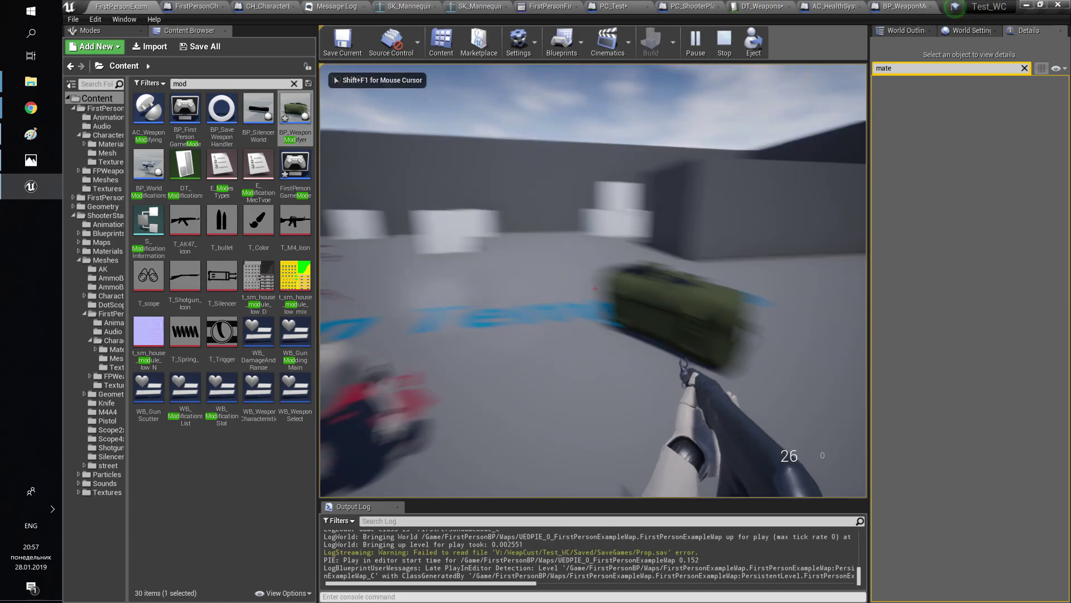
key("w")
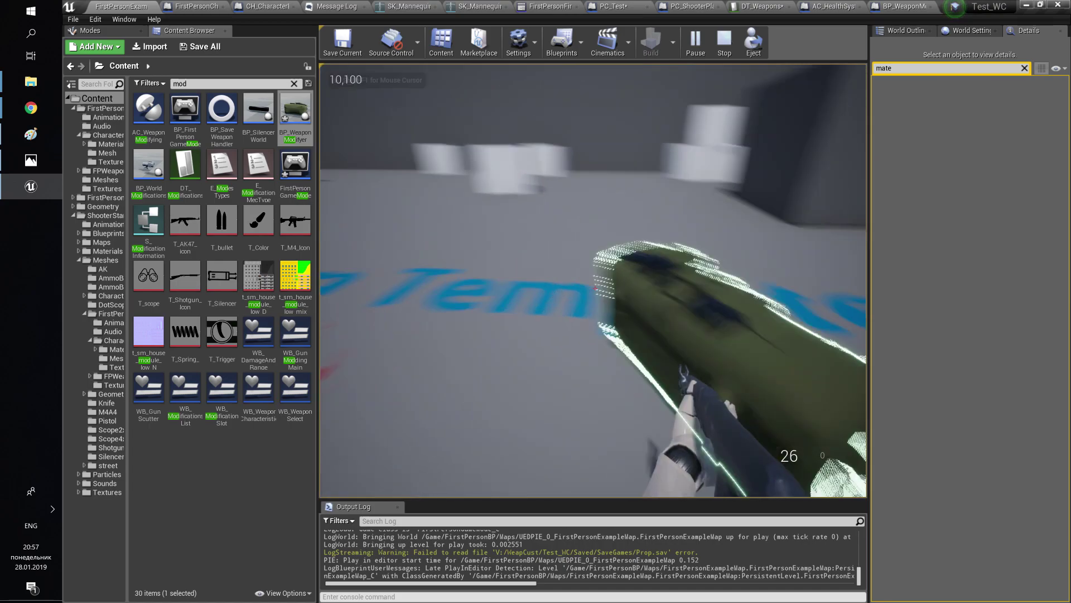
key("s")
key("Escape")
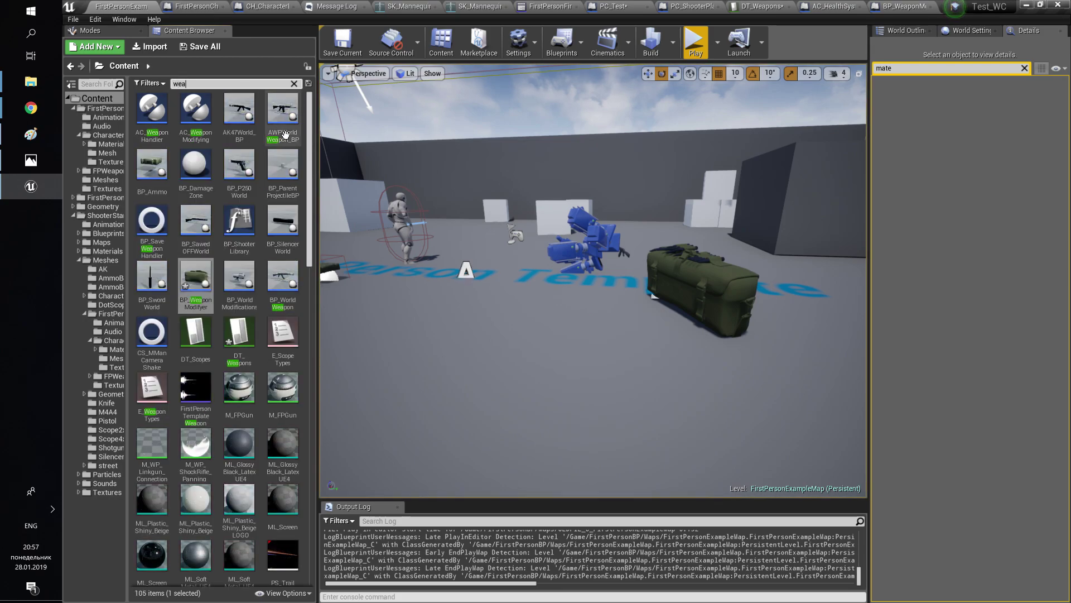
- Place AWPWorldWeapon_BP and AK47World_BP from the "wea" search results on the floor in front of the weapon modifier crate
right_click_drag(390, 179, 391, 219)
key("s")
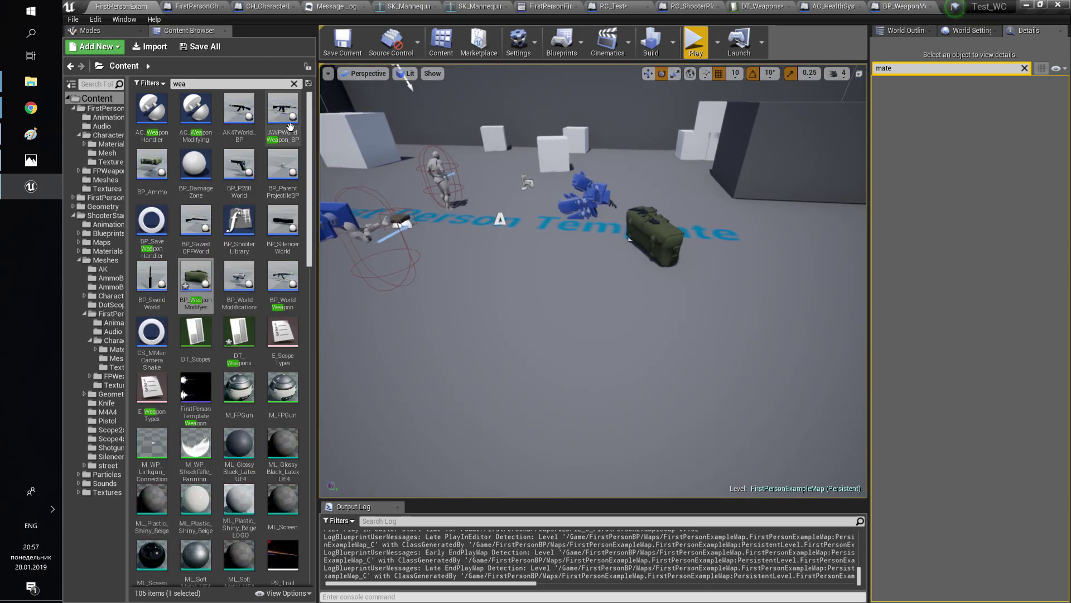
left_click_drag(283, 117, 570, 286)
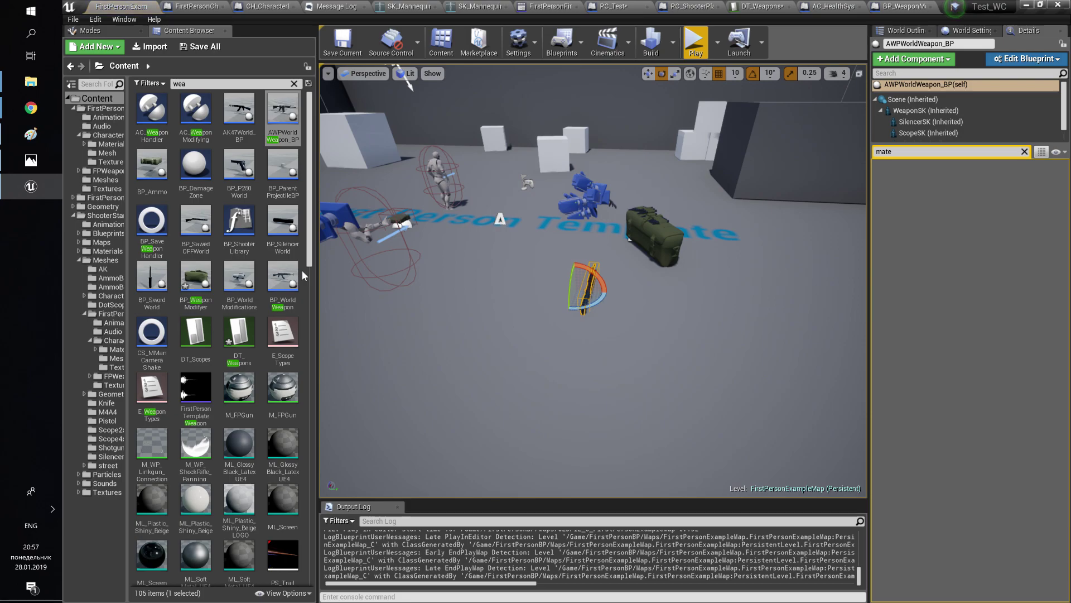
left_click_drag(239, 115, 487, 296)
- Open the Magazin value of the placed AK47 for editing, and set the placed AWP's Magazin to 60
left_click_drag(526, 352, 526, 353)
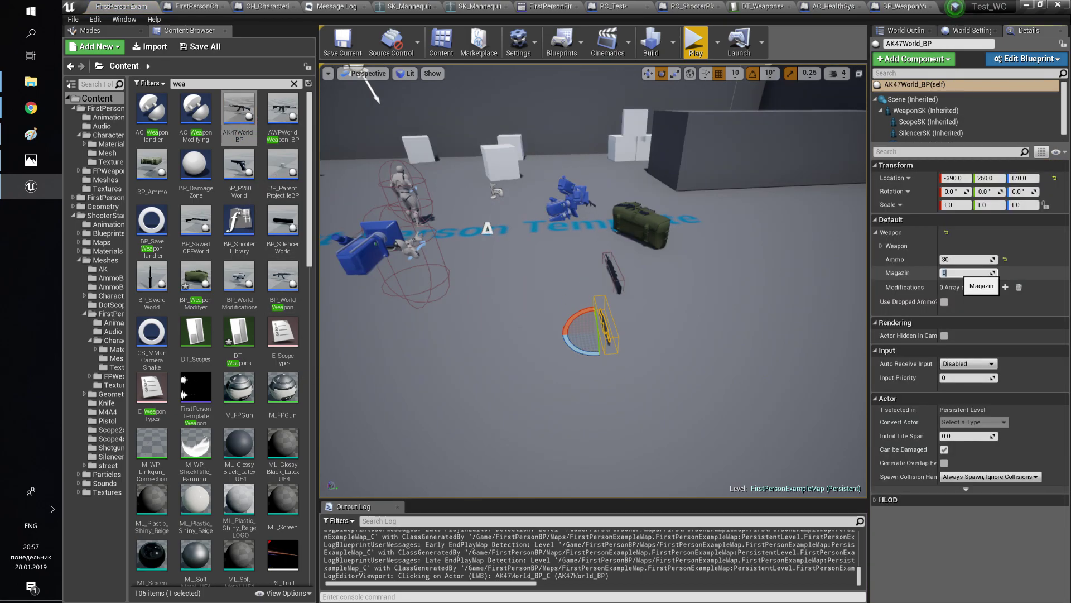
left_click(615, 270)
left_click(614, 270)
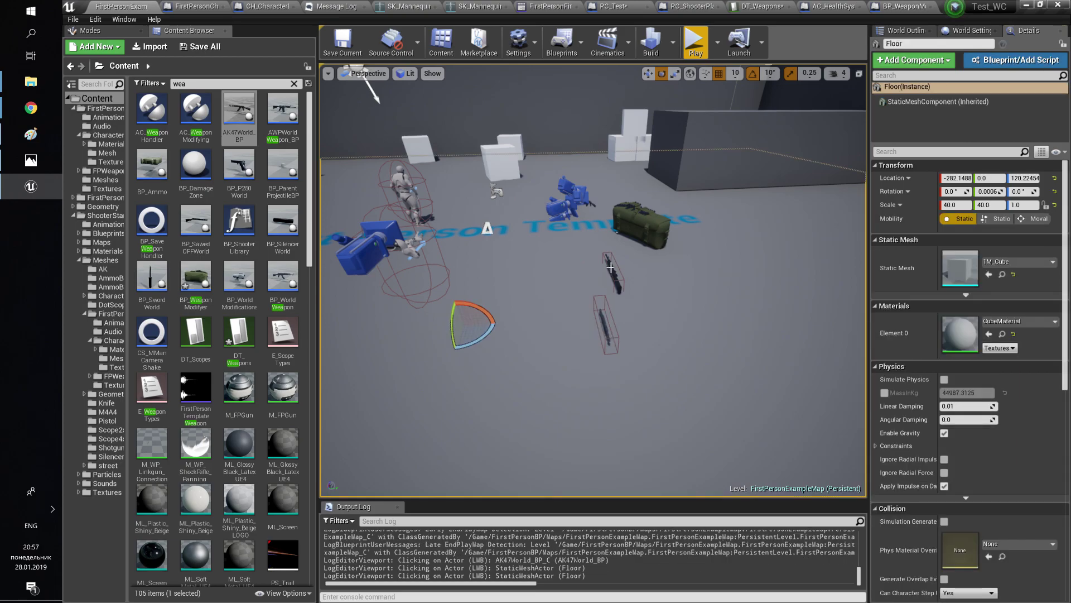
left_click(611, 268)
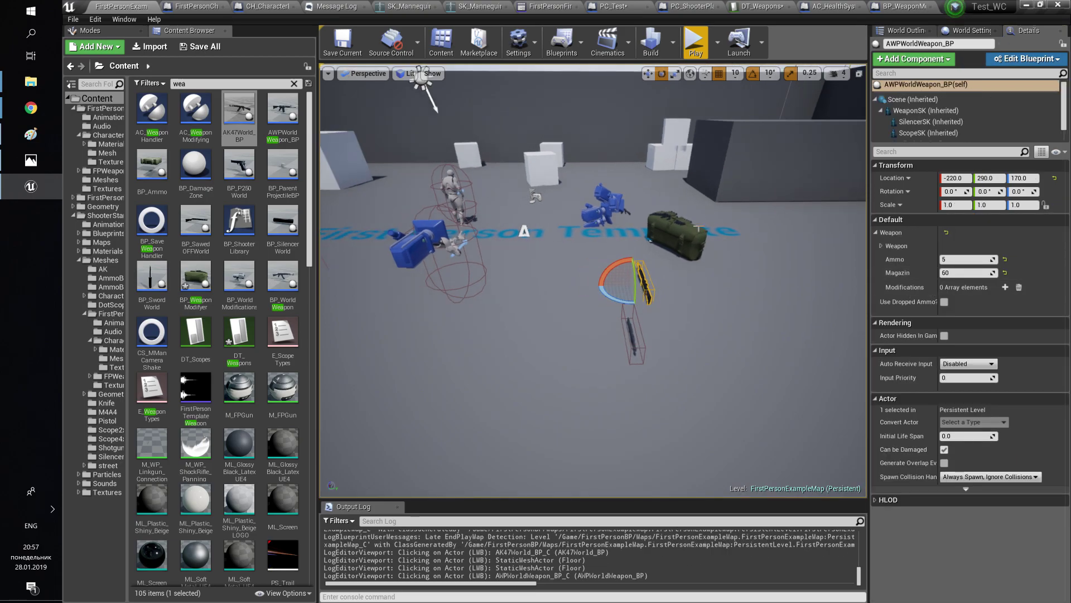
- Playtest the level with the placed weapons by firing and walking forward
left_click(695, 42)
left_click(595, 288)
left_click(595, 288)
left_click(594, 288)
left_click(595, 288)
key("w")
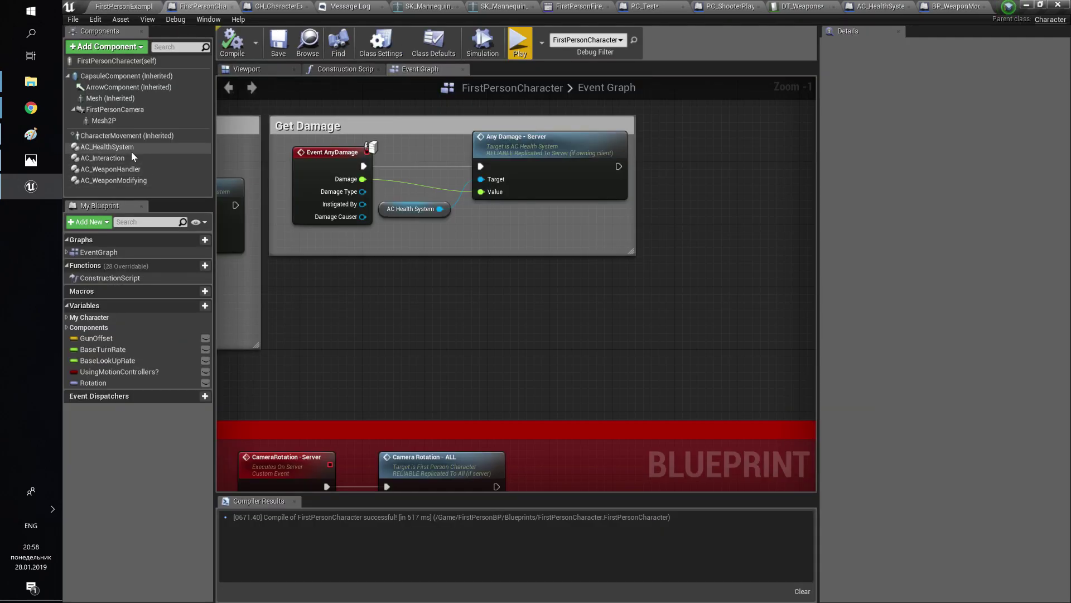
- In FirstPersonCharacter's AC_WeaponHandler, expand Weapon Inventory elements 4 and 3 to check their weapons, and delete element 3
left_click(110, 169)
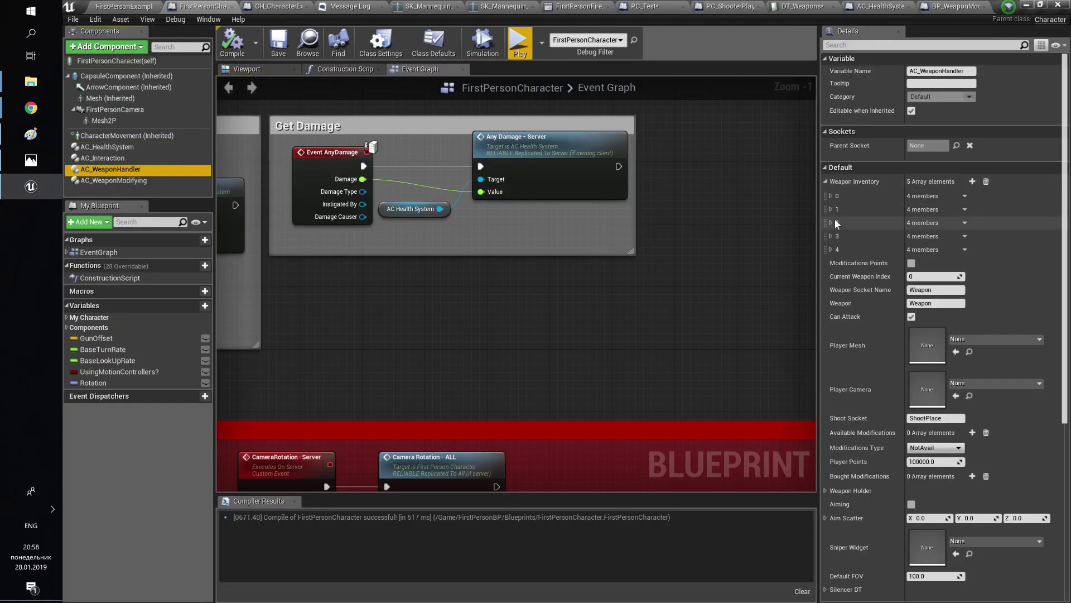
left_click(831, 249)
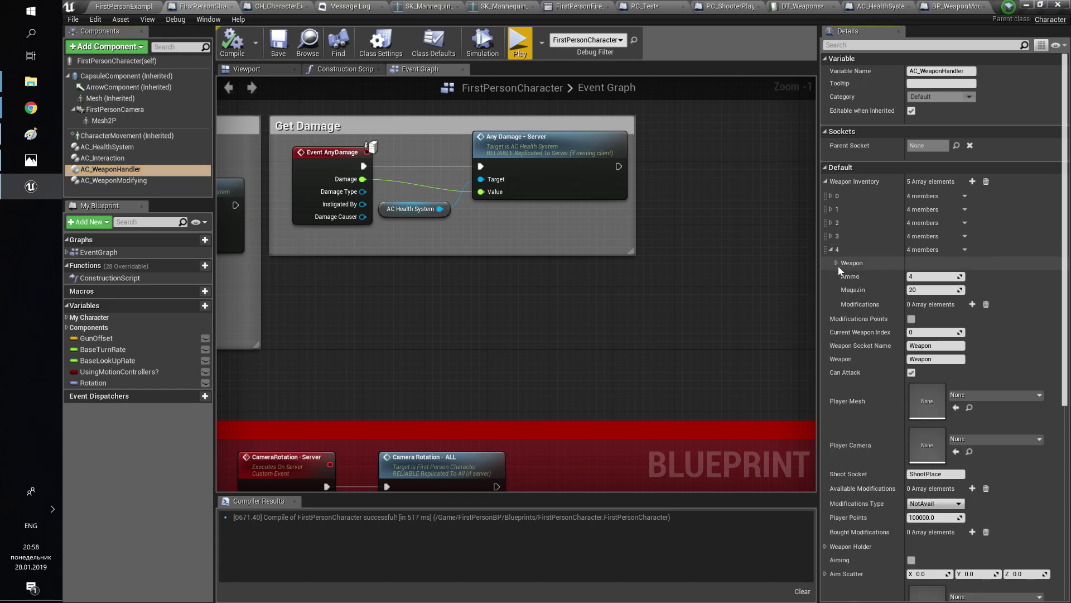
left_click(837, 263)
left_click(831, 236)
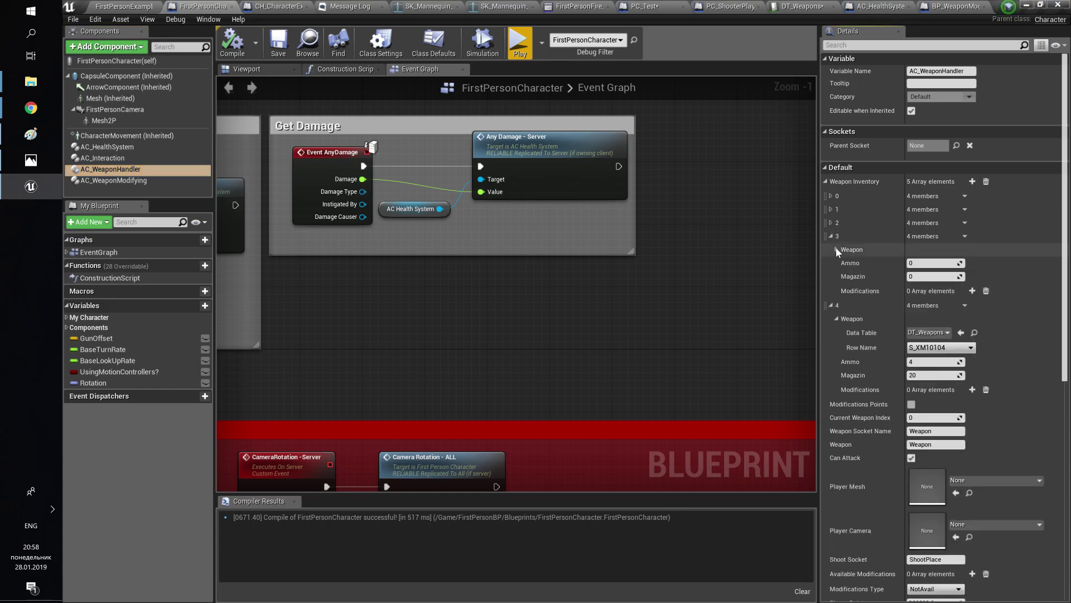
left_click(836, 249)
left_click(964, 236)
left_click(965, 256)
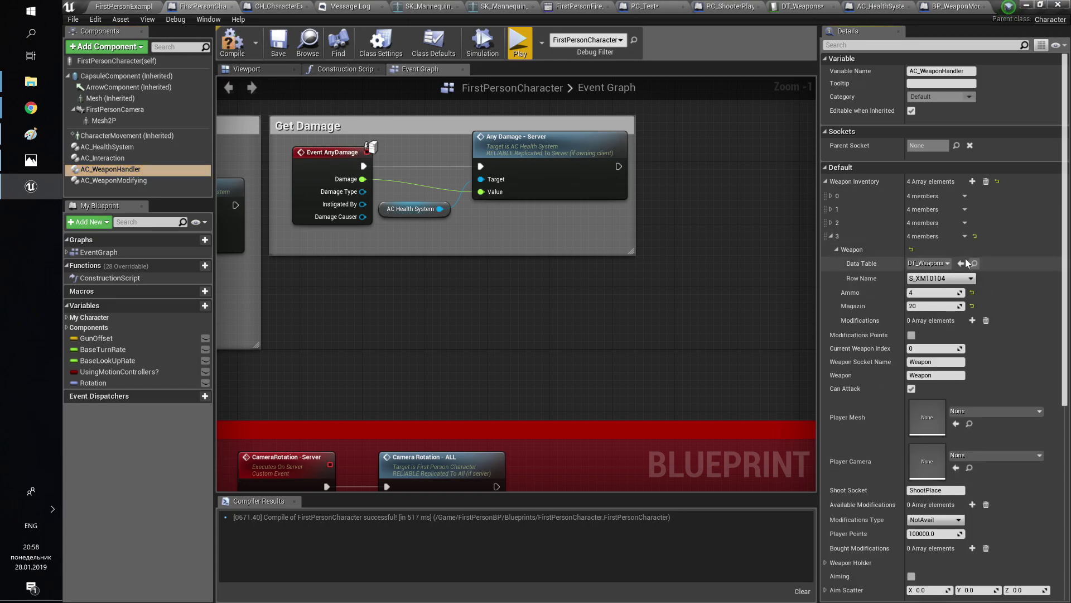
- Delete Weapon Inventory element 1, which holds the P_P250 weapon, and briefly playtest the character by firing
left_click(830, 209)
left_click(836, 221)
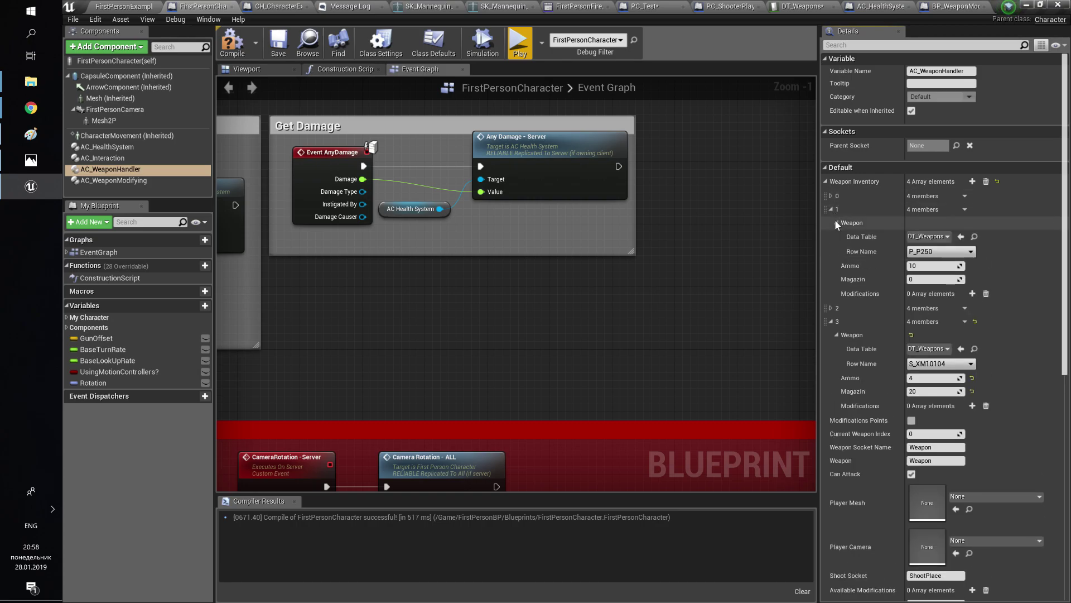
left_click(964, 209)
left_click(971, 230)
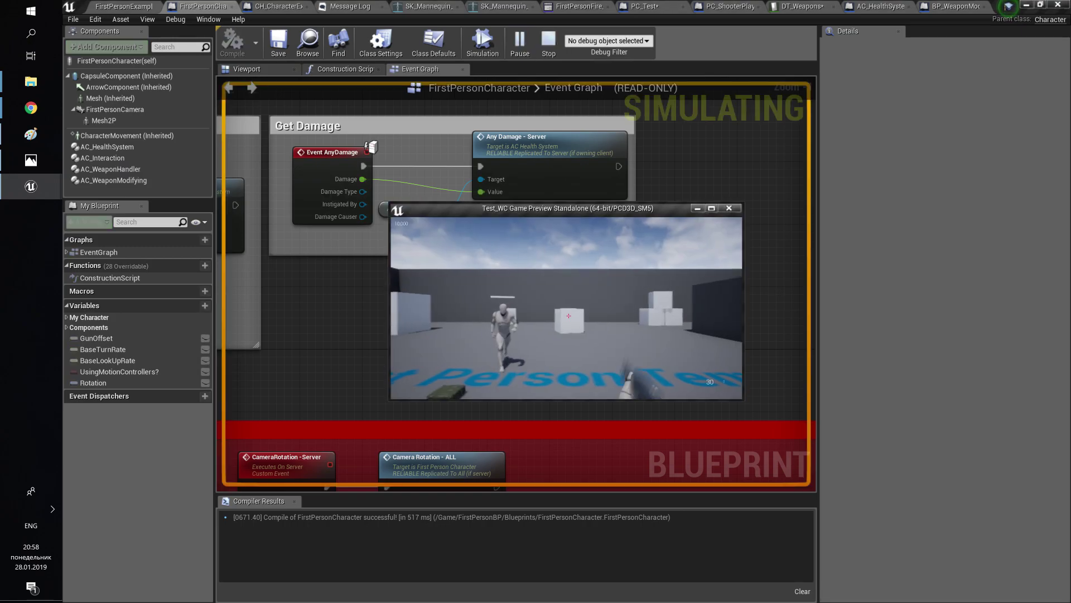
left_click(569, 316)
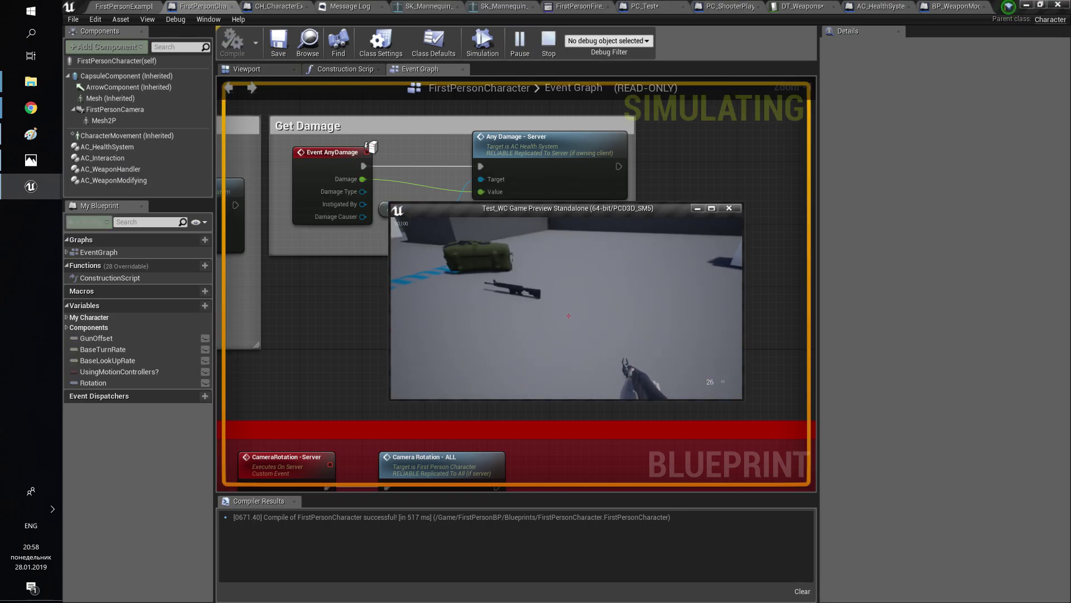
key("Escape")
- Delete Weapon Inventory element 1, which holds the R_AWP weapon, from AC_WeaponHandler
left_click(125, 168)
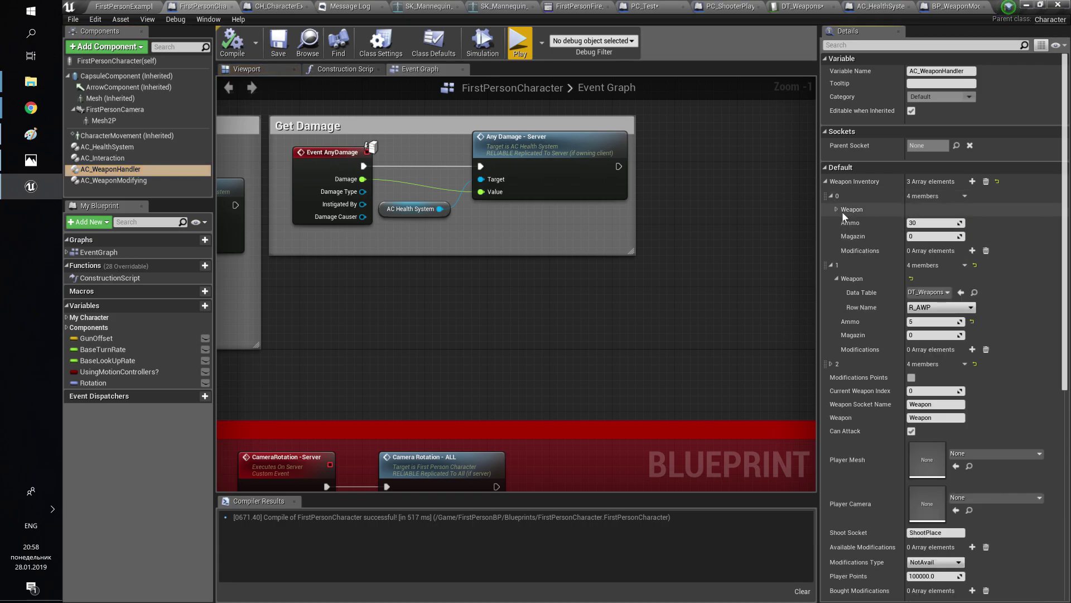
left_click(965, 266)
left_click(978, 289)
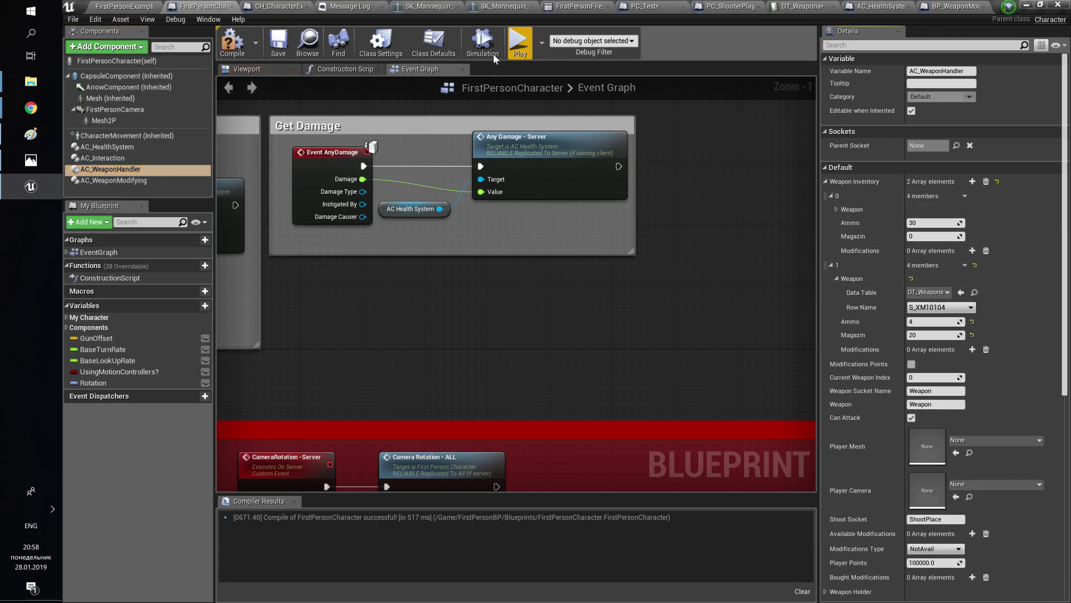
- Playtest the character with the reduced inventory by firing the rifle and switching to the shotgun
key("alt+p")
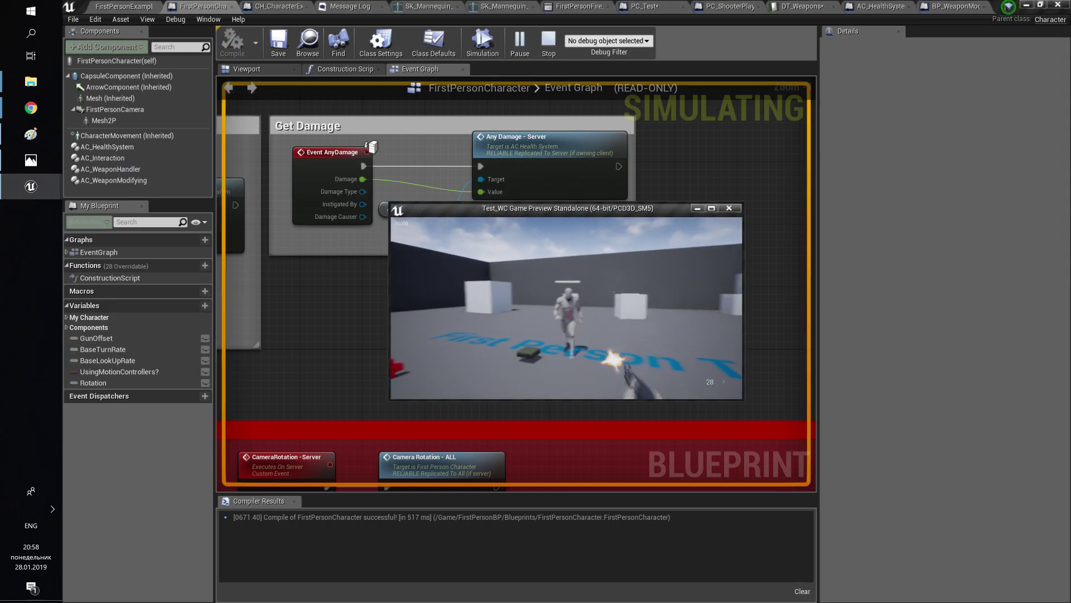
key("2")
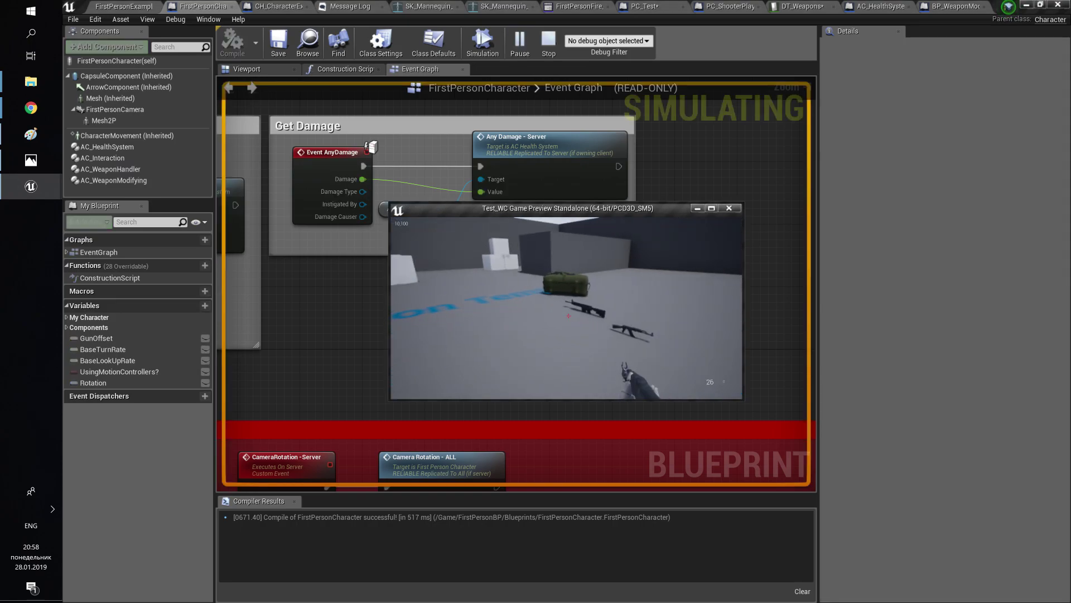
key("1")
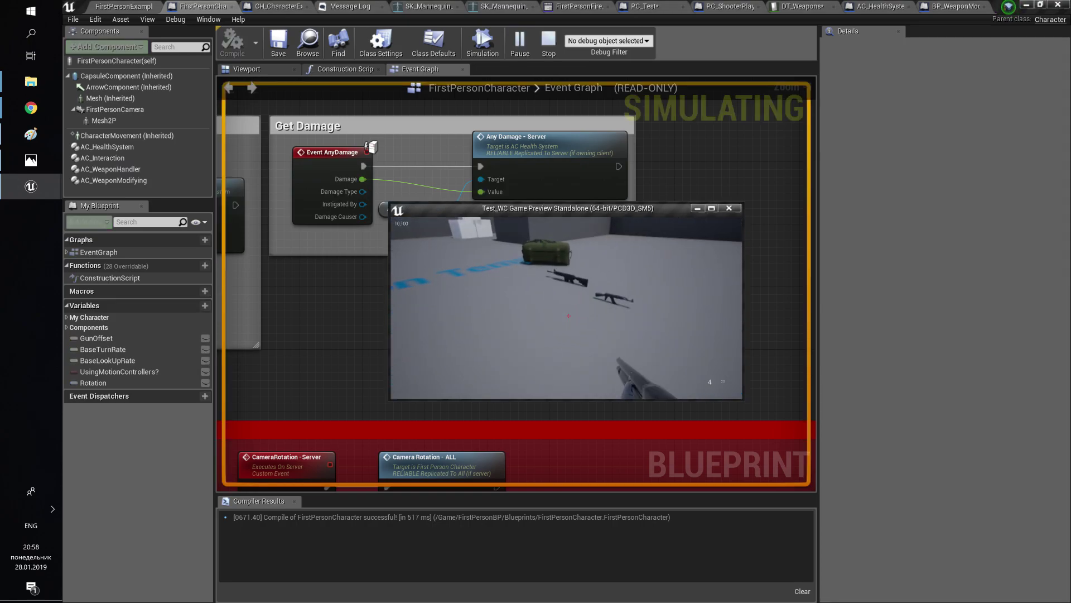
- Playtest picking up a rifle from the floor, firing it and reloading it
key("w")
key("e")
key("s")
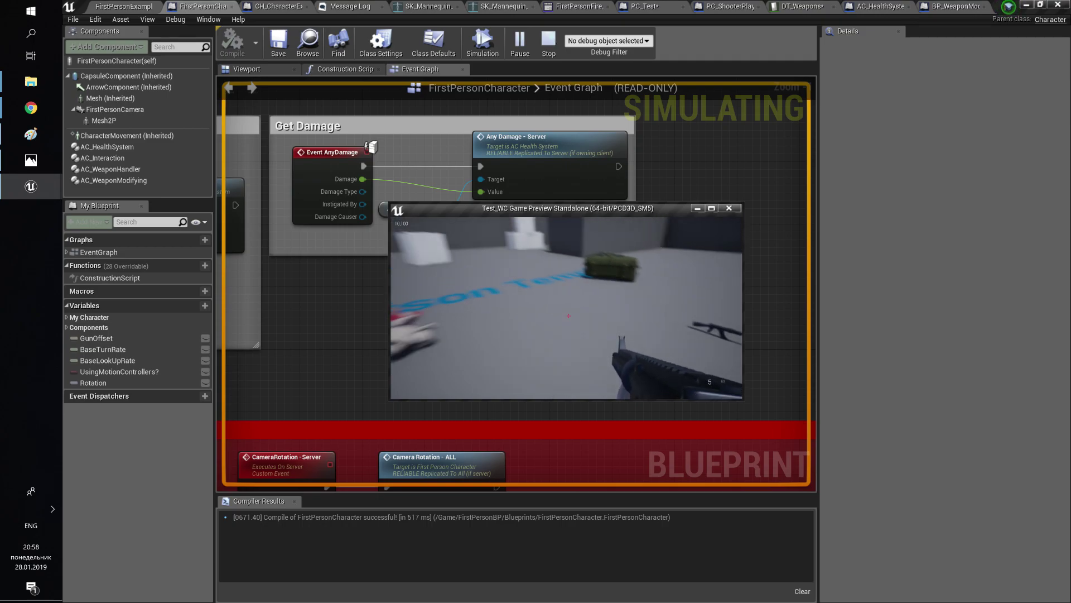
left_click(569, 316)
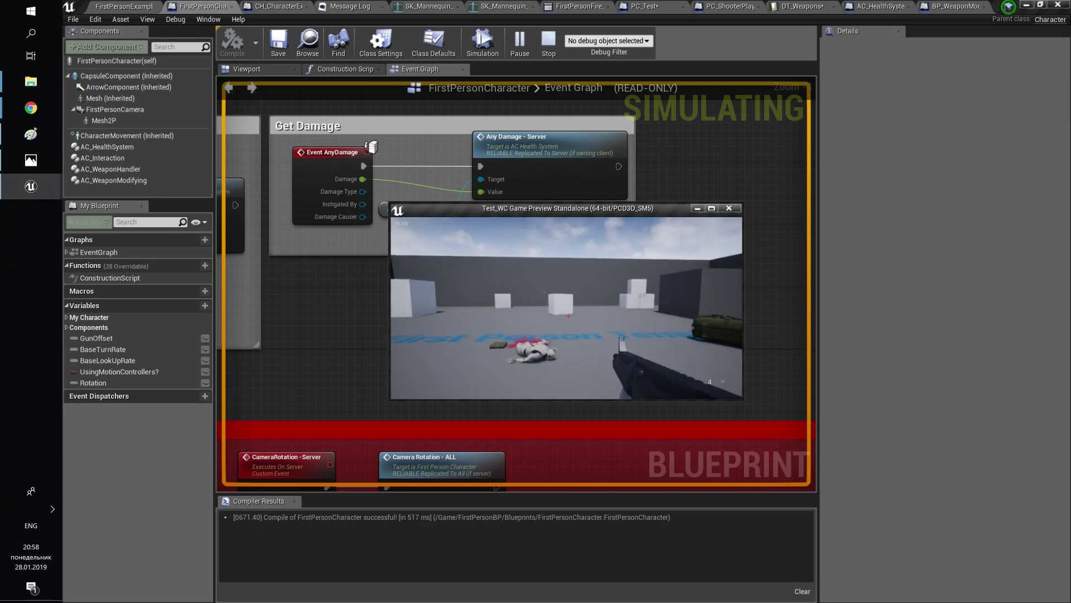
key("w")
key("r")
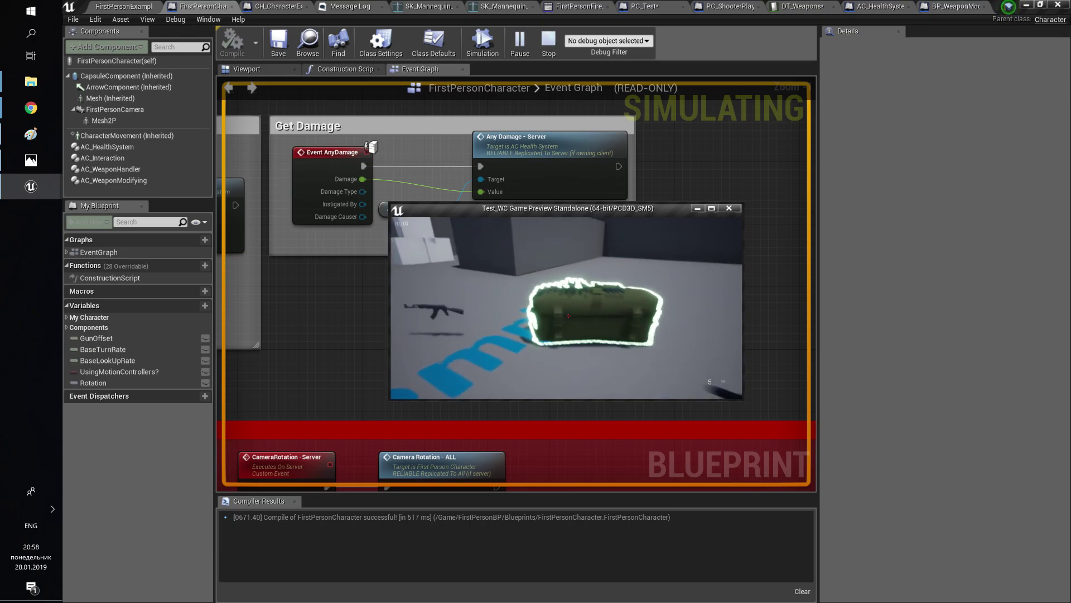
- Playtest the weapon modifier bag by customising the AK-47 with a camouflage and a scope, and the AWP with the v525-M modification
key("e")
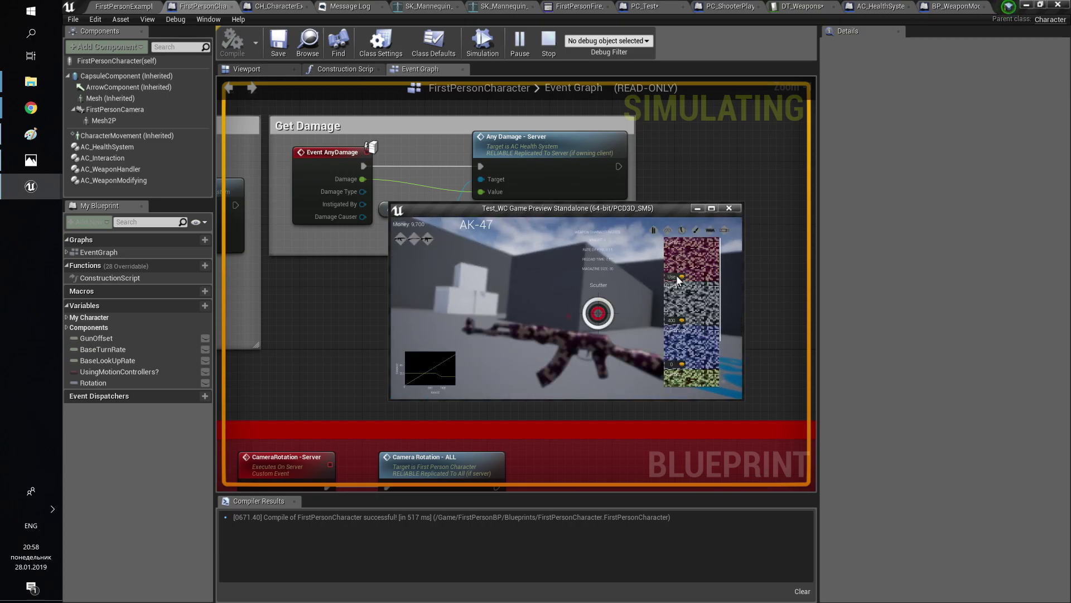
left_click(668, 231)
left_click(673, 276)
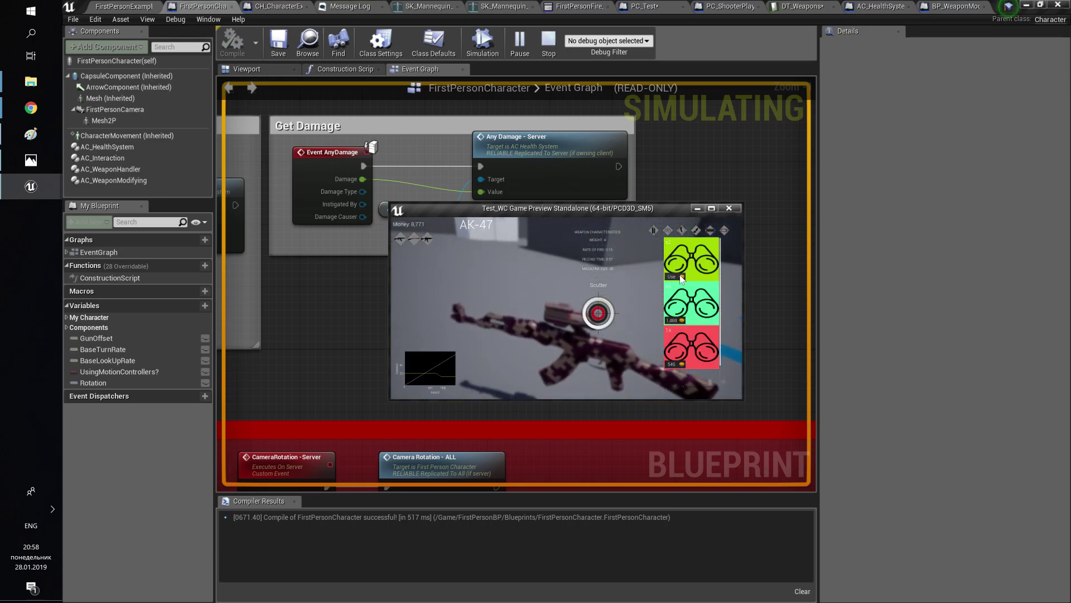
left_click(697, 230)
left_click(681, 230)
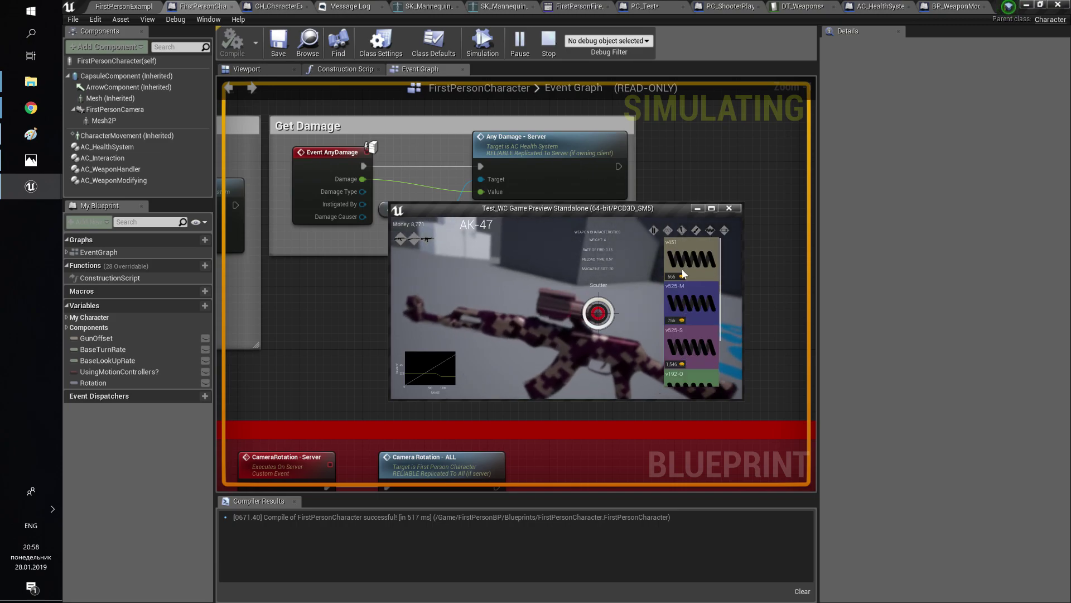
left_click(429, 239)
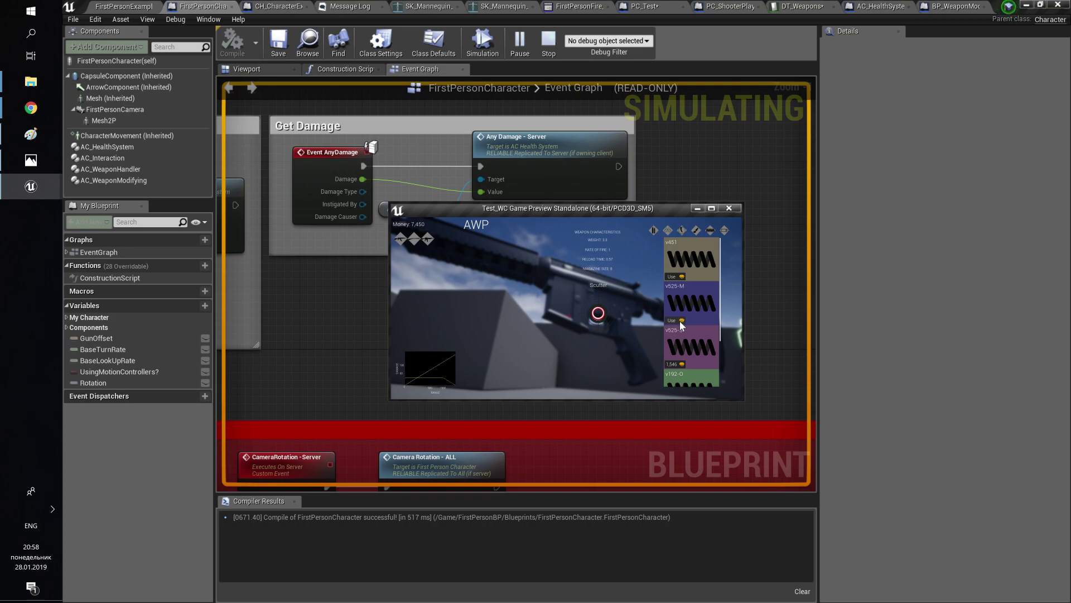
left_click(679, 320)
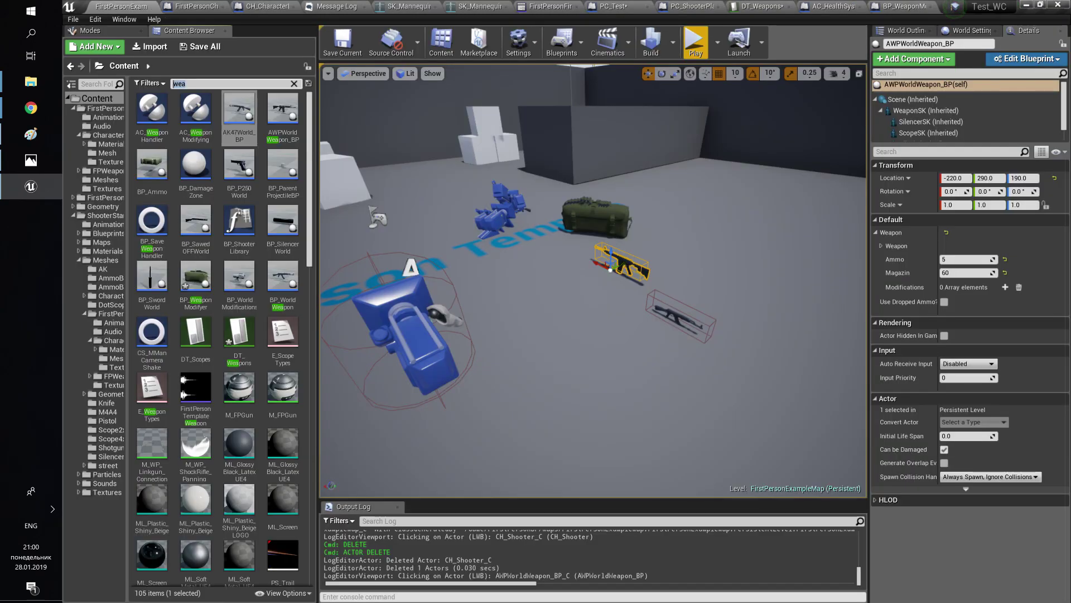
- Search the project content for "main" and open the WB_GunModdingMain widget
type("n")
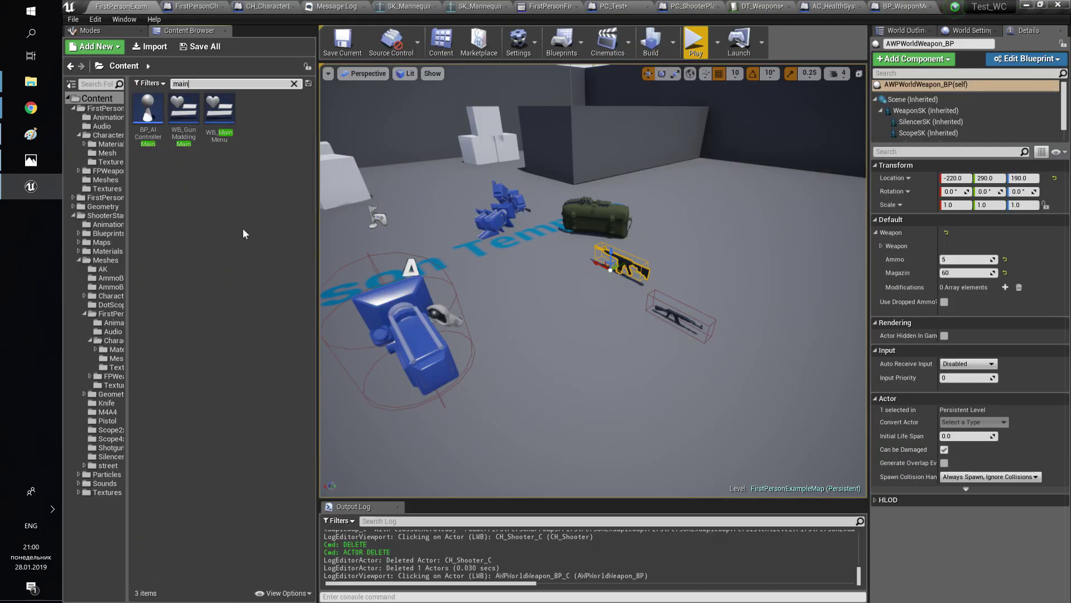
double_click(184, 114)
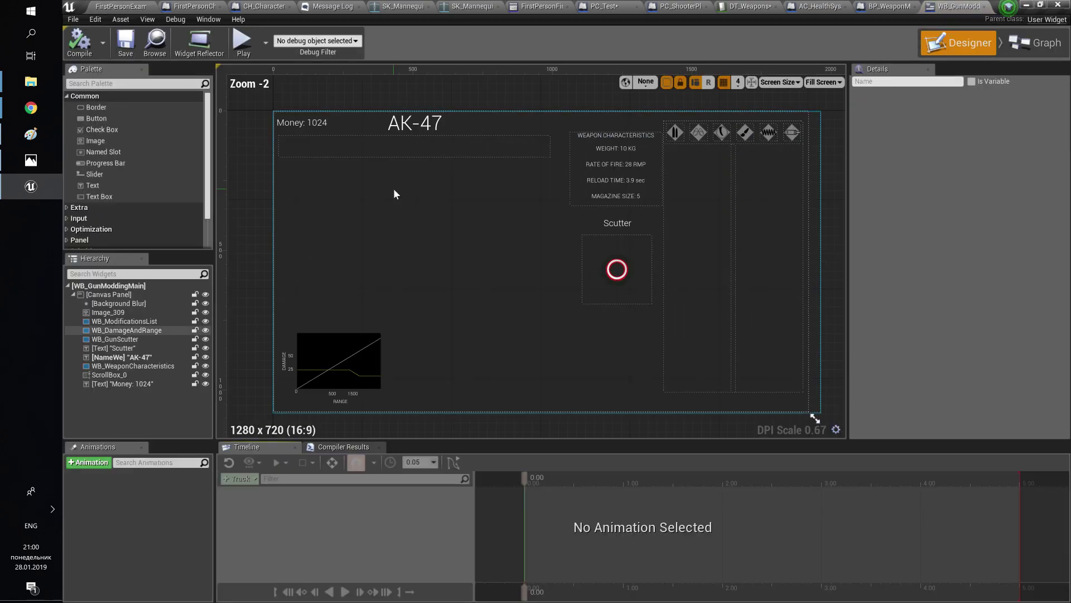
left_click(123, 305)
key("Delete")
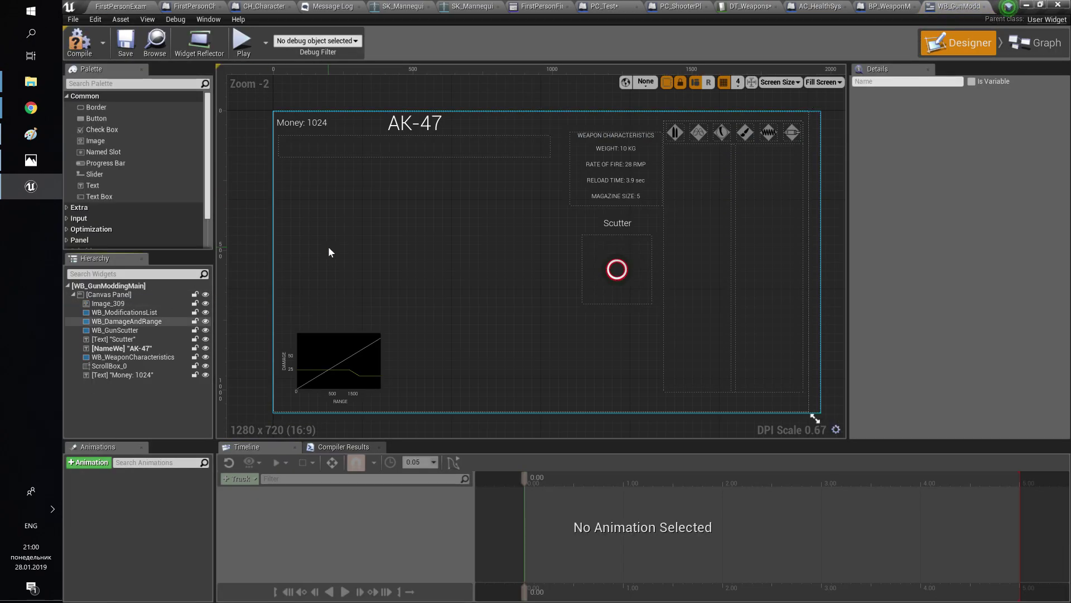
key("ctrl+z")
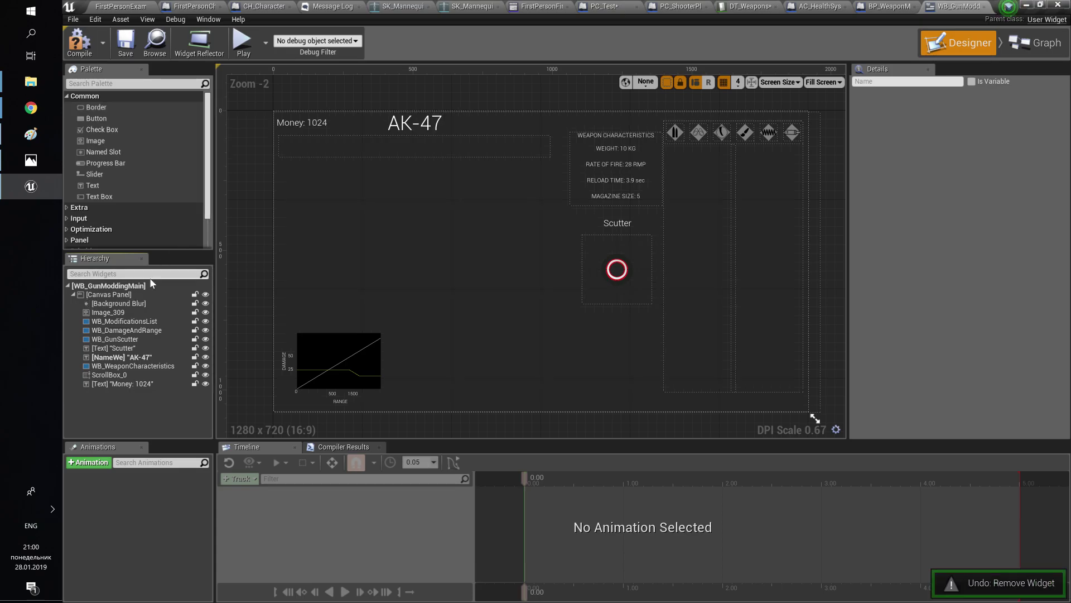
- Set the Background Blur widget's Blur Strength to 0 in WB_GunModdingMain
left_click(942, 330)
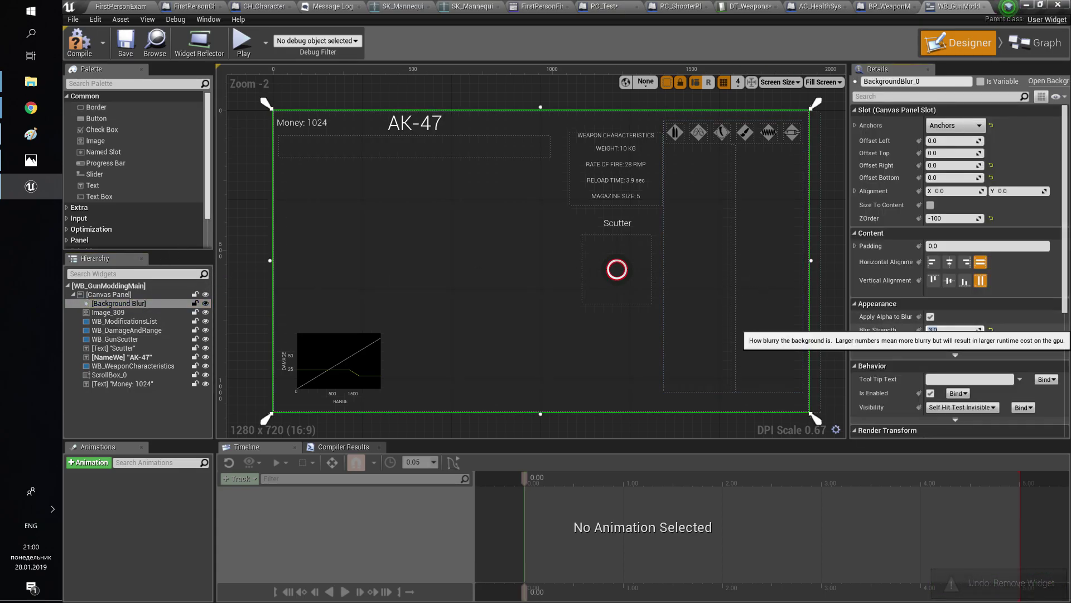
type("0")
key("Return")
- Playtest the level in a new editor window and check the weapon modifier screen at the green bag
left_click(127, 4)
left_click(718, 43)
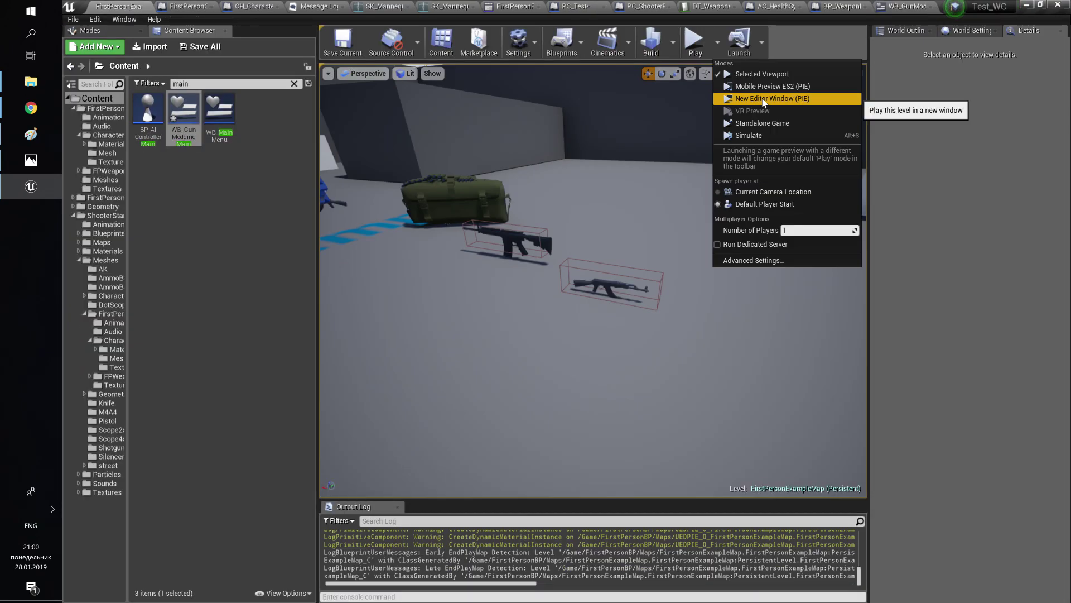
left_click(762, 99)
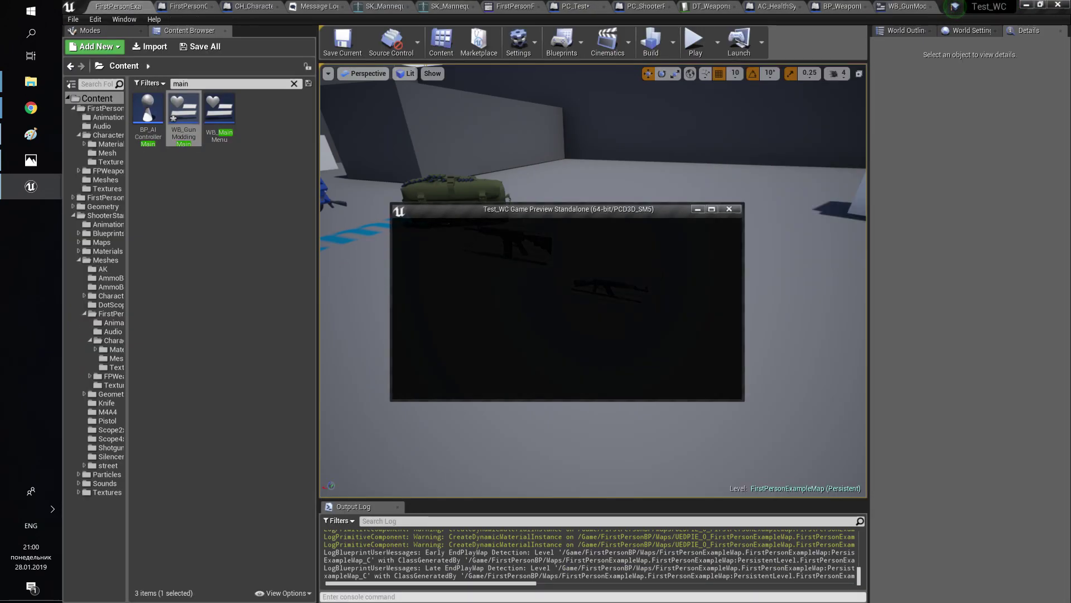
key("w")
key("e")
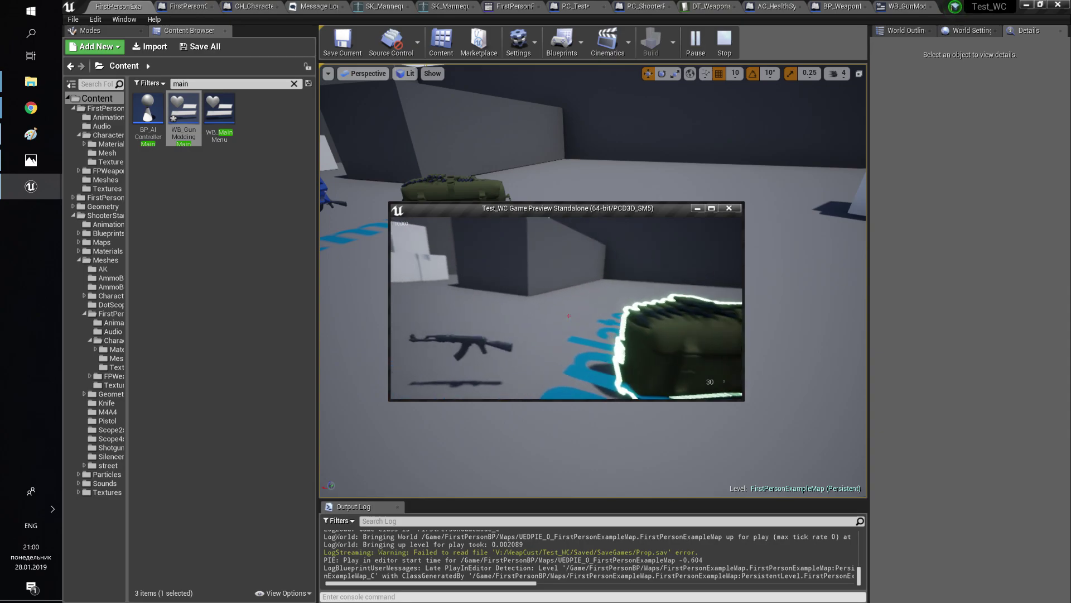
left_click(682, 294)
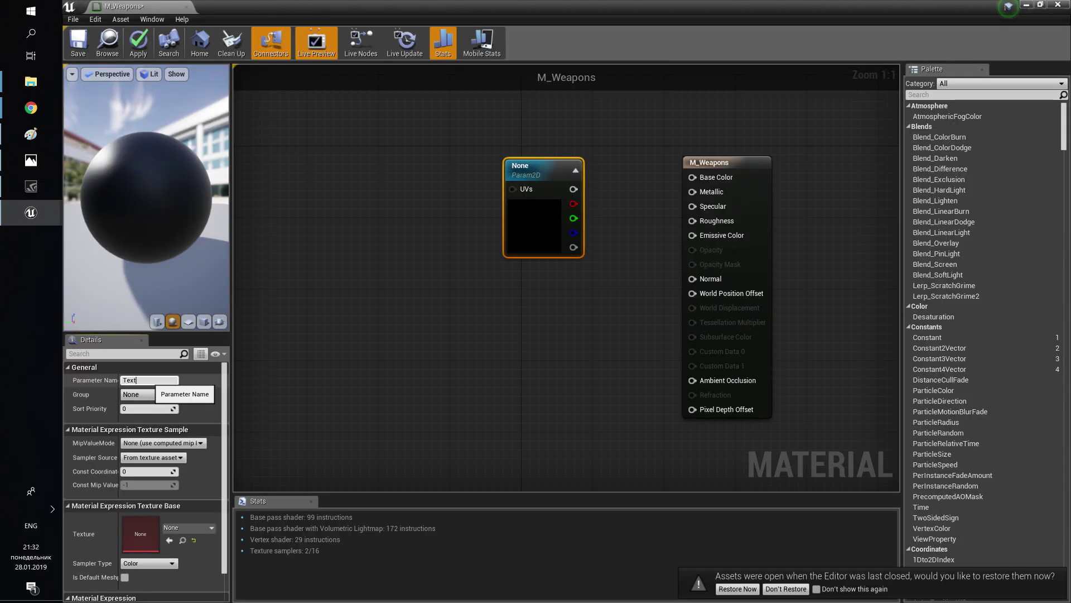
- In the M_Weapons material, name the texture parameter "Texture" and connect its output to Base Color
key("Return")
left_click_drag(573, 188, 692, 176)
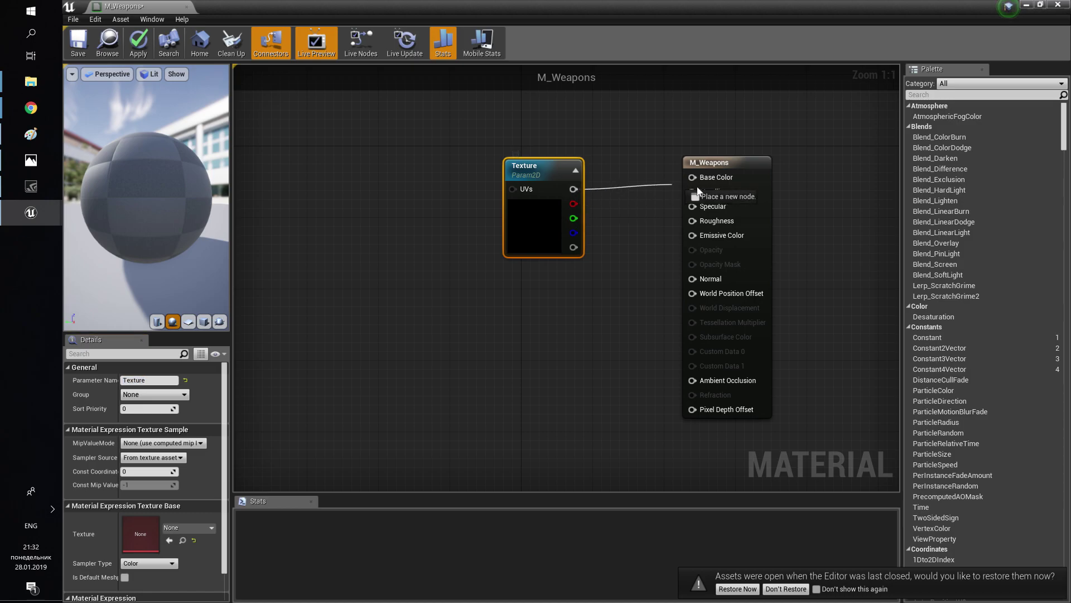
left_click_drag(536, 166, 526, 163)
- Assign the T_Weapon texture to the Texture parameter, finding it with the search term "weapon"
left_click(189, 527)
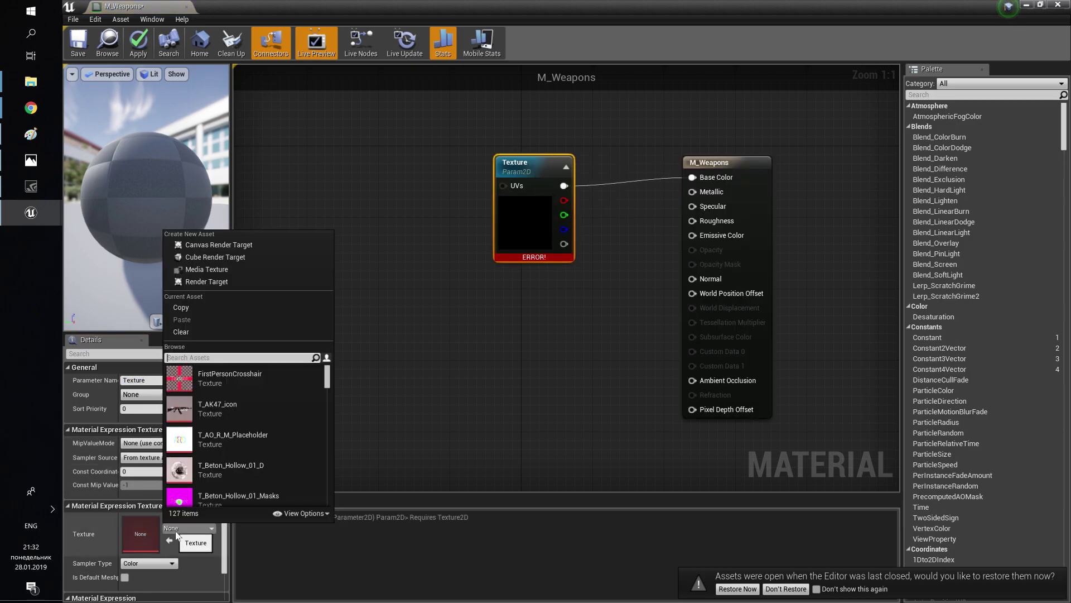
type("weapon")
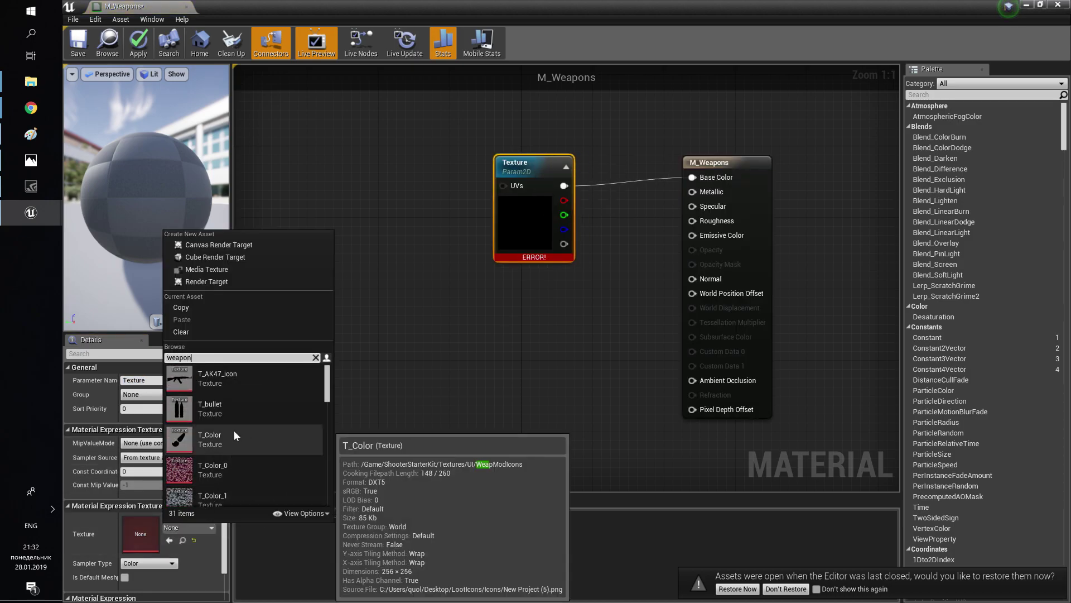
scroll(249, 440, "down", 3)
scroll(249, 440, "down", 12)
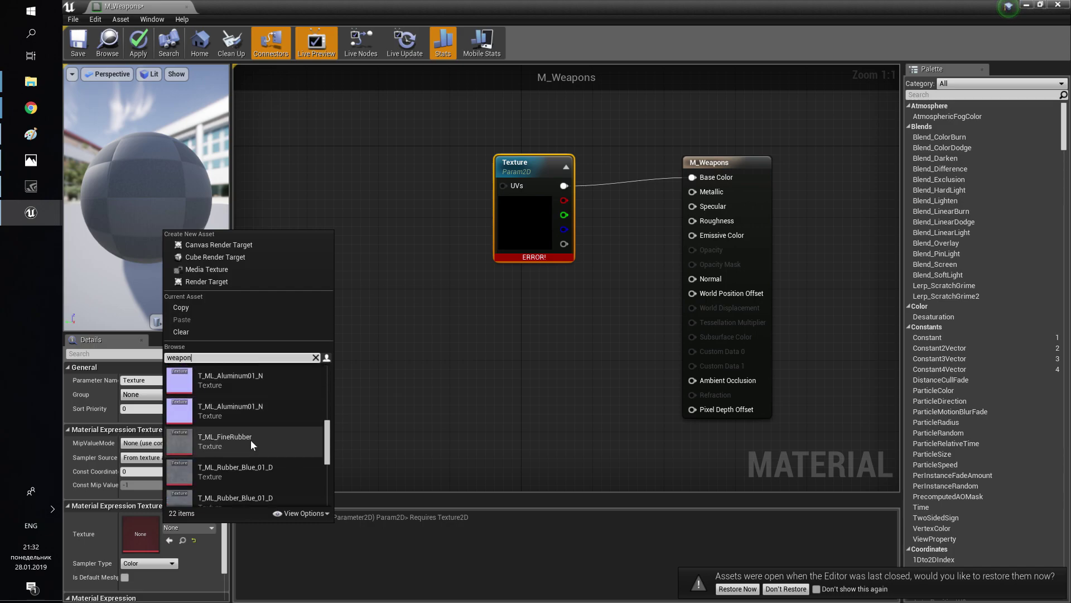
left_click(250, 423)
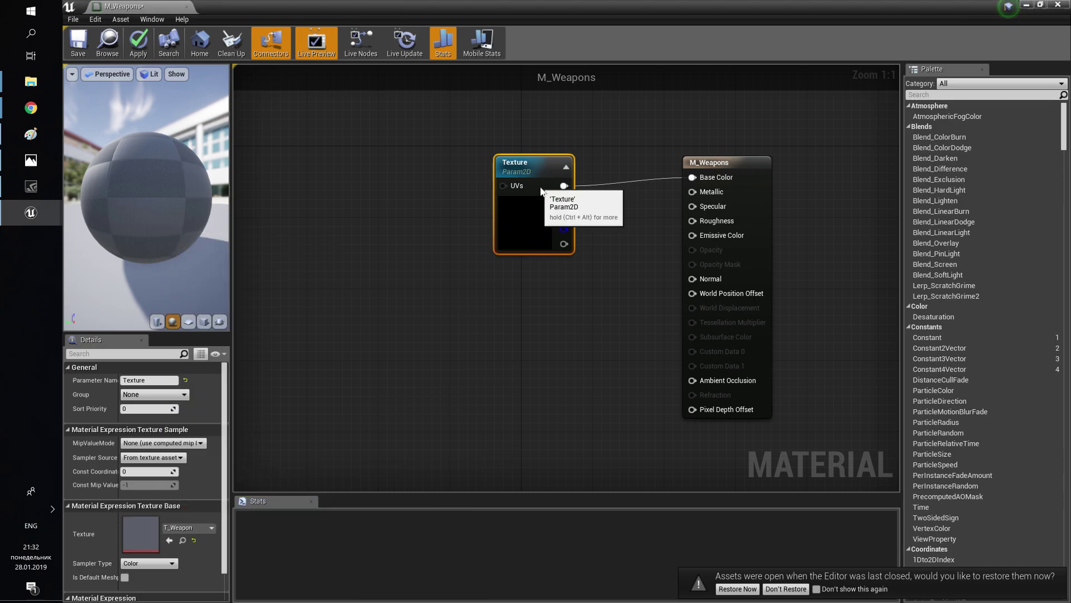
- Move the Texture node aside, and add two constants of value 1 connected to Metallic and Specular
left_click_drag(537, 184, 466, 175)
left_click(595, 220)
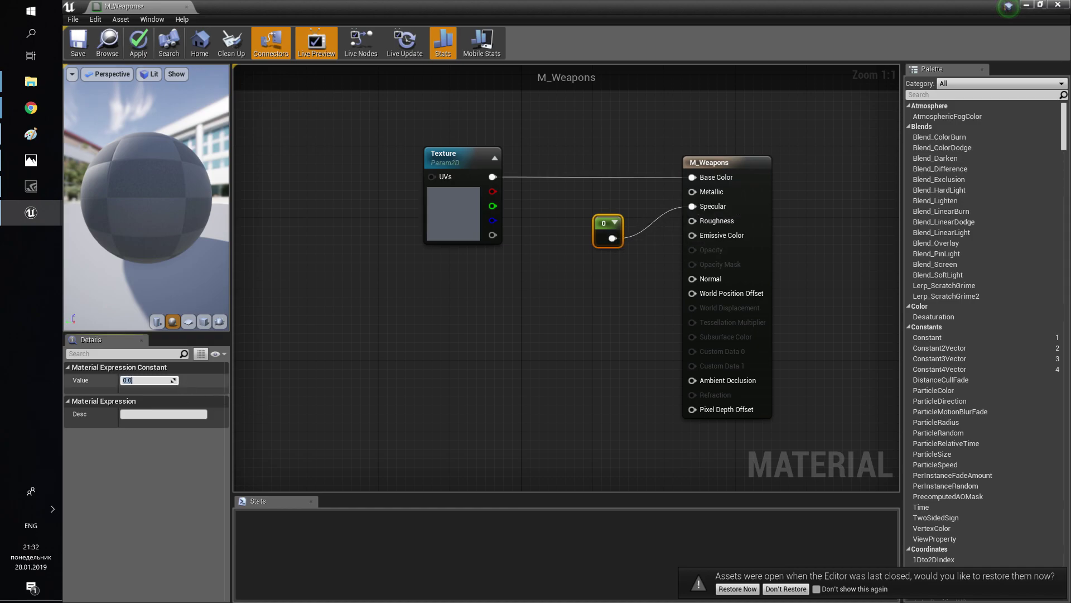
left_click_drag(601, 225, 714, 196)
left_click(559, 231)
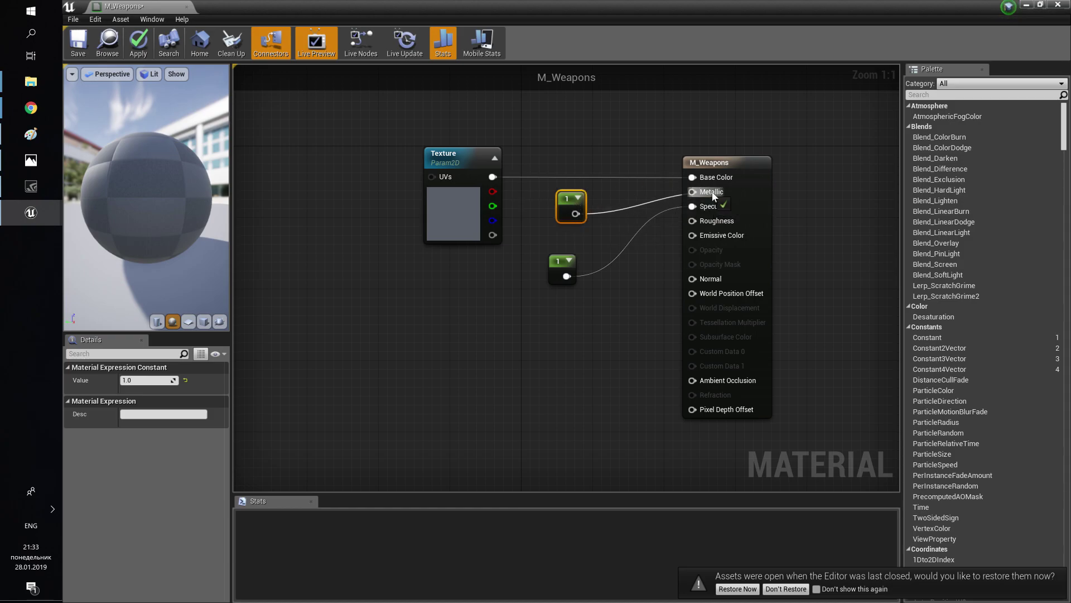
- Set the Specular constant to 0.5 and apply the changes to the M_Weapons material
left_click(560, 268)
left_click(149, 380)
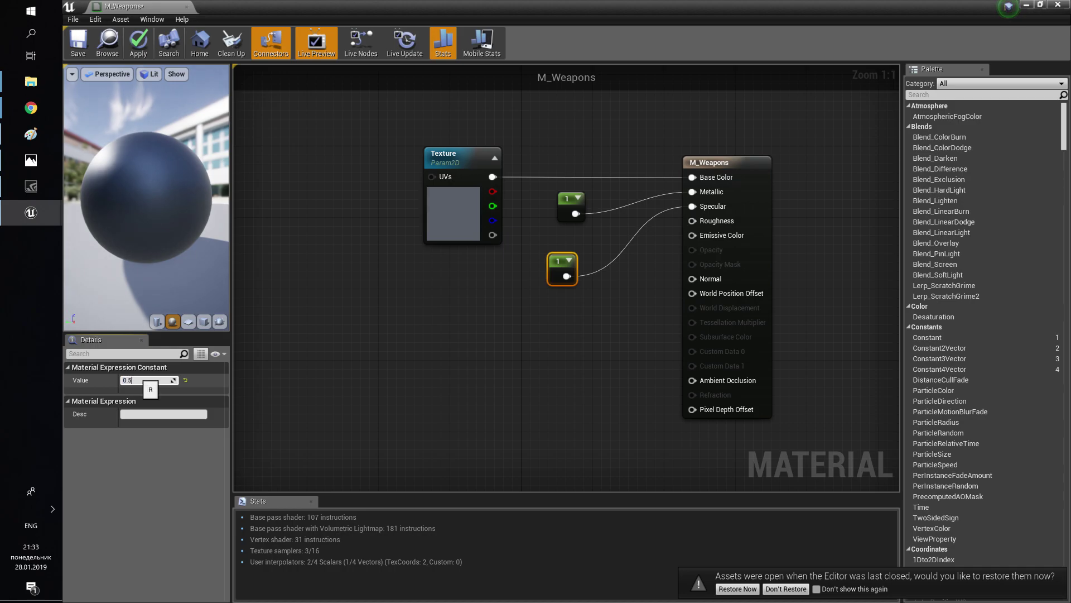
key("Return")
left_click(559, 208)
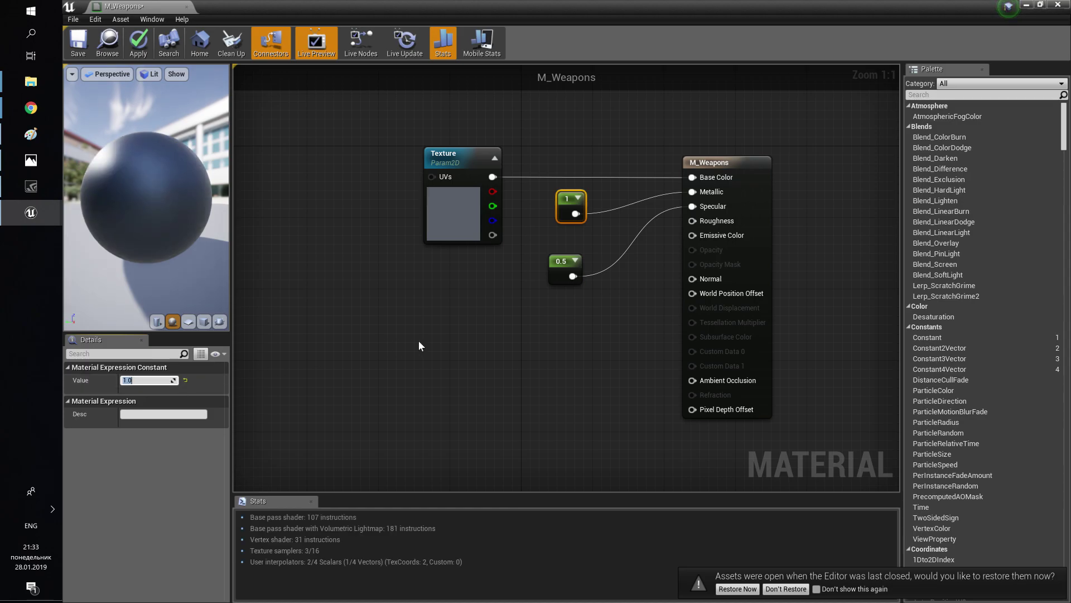
left_click(138, 43)
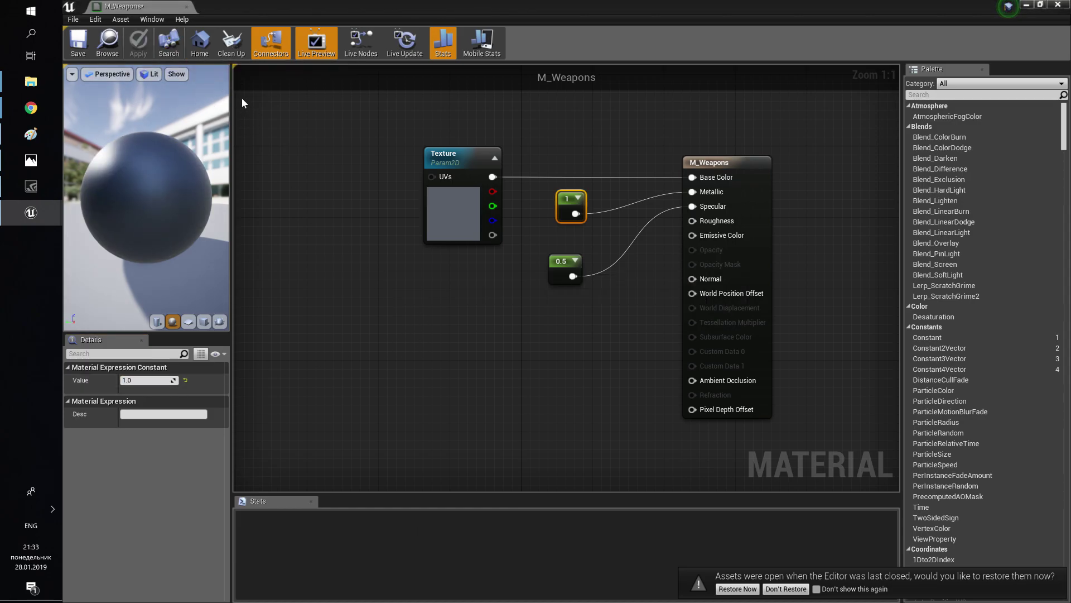
- Return to the level editor, search the whole Content folder for "wea", and open the DT_Weapons data table
left_click_drag(146, 9, 223, 6)
left_click(132, 6)
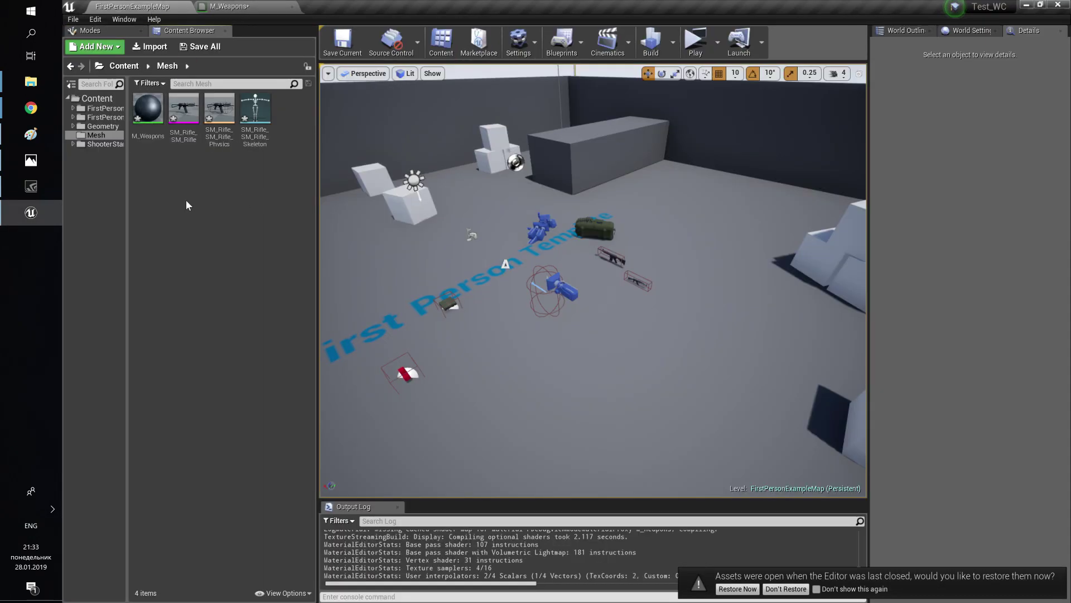
left_click(92, 98)
left_click(173, 84)
type("wea")
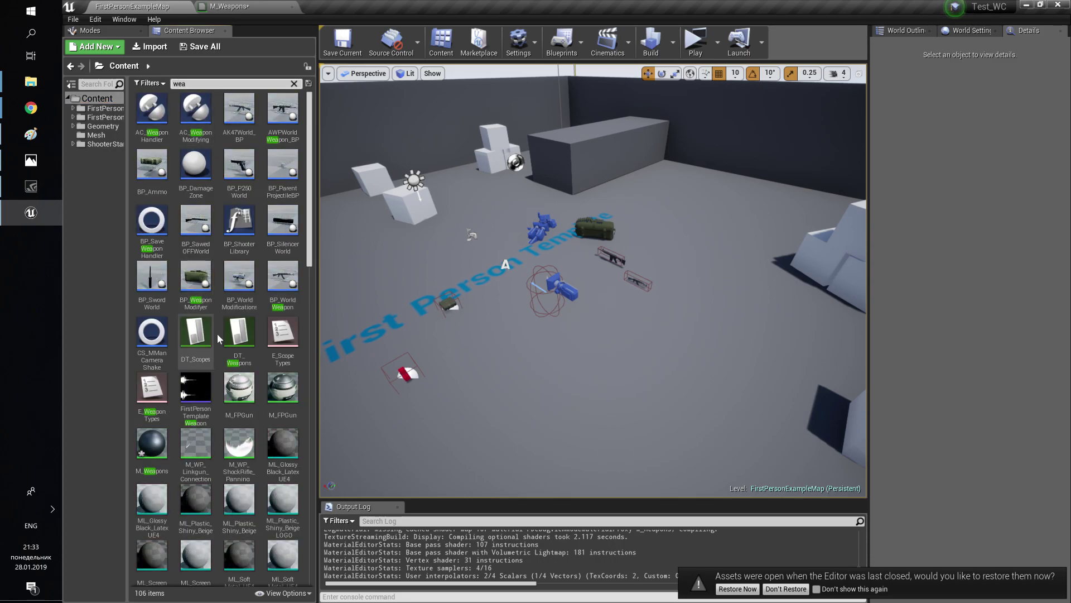
double_click(237, 336)
- Open the SM_Rifle_SM_Rifle skeletal mesh from the Mesh folder, clearing the content search
left_click(128, 4)
left_click(94, 135)
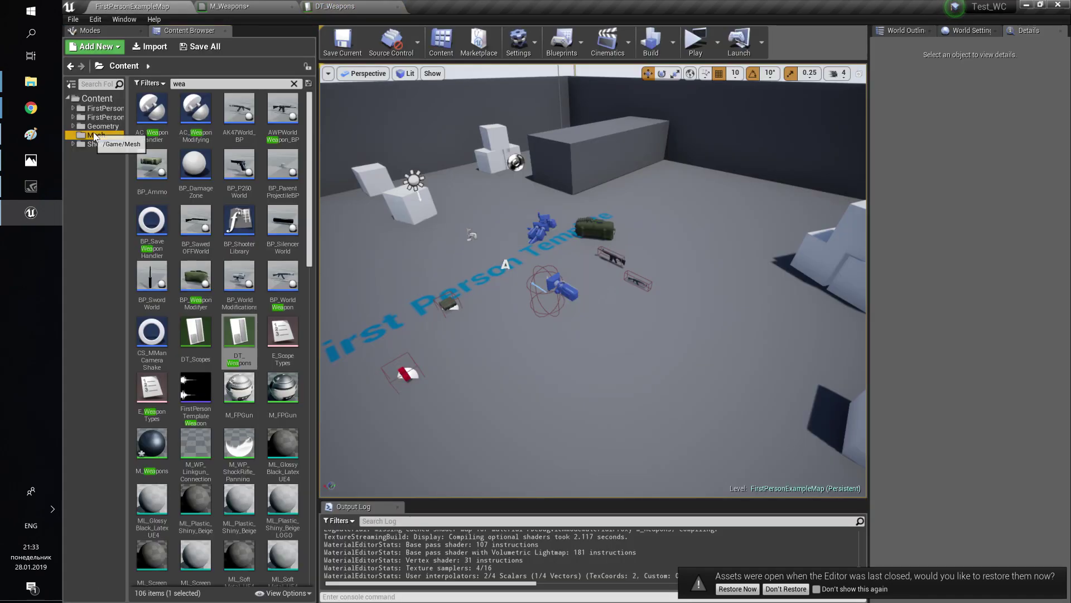
left_click(294, 84)
double_click(184, 109)
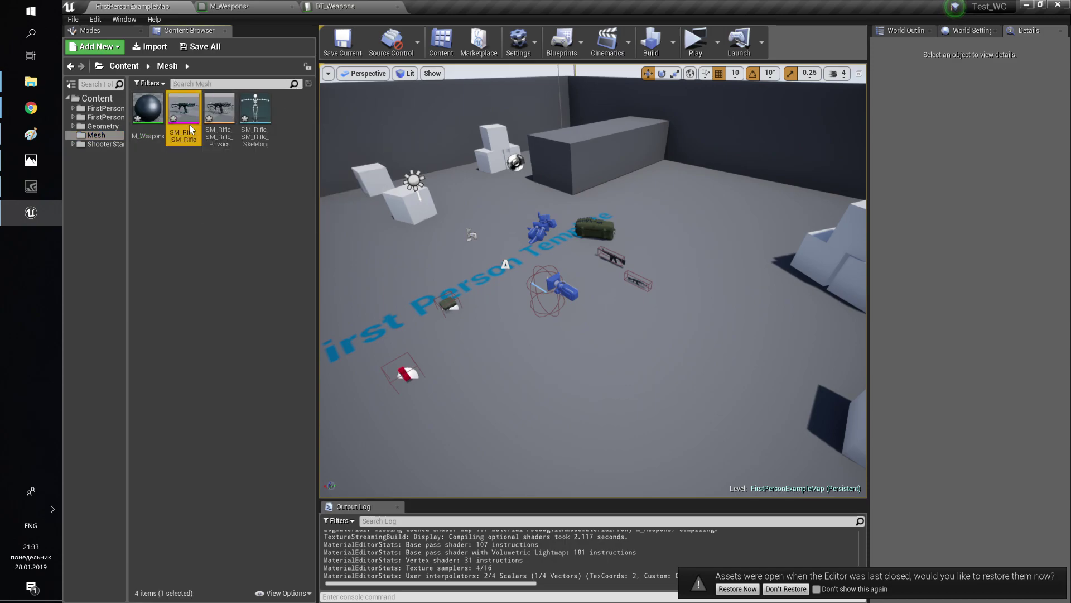
- Search the Content folder for "kala", open the SK_Kalashnikov mesh, and bring up its skeleton to view the Scope, Silencer and ShootPlace sockets
left_click(137, 6)
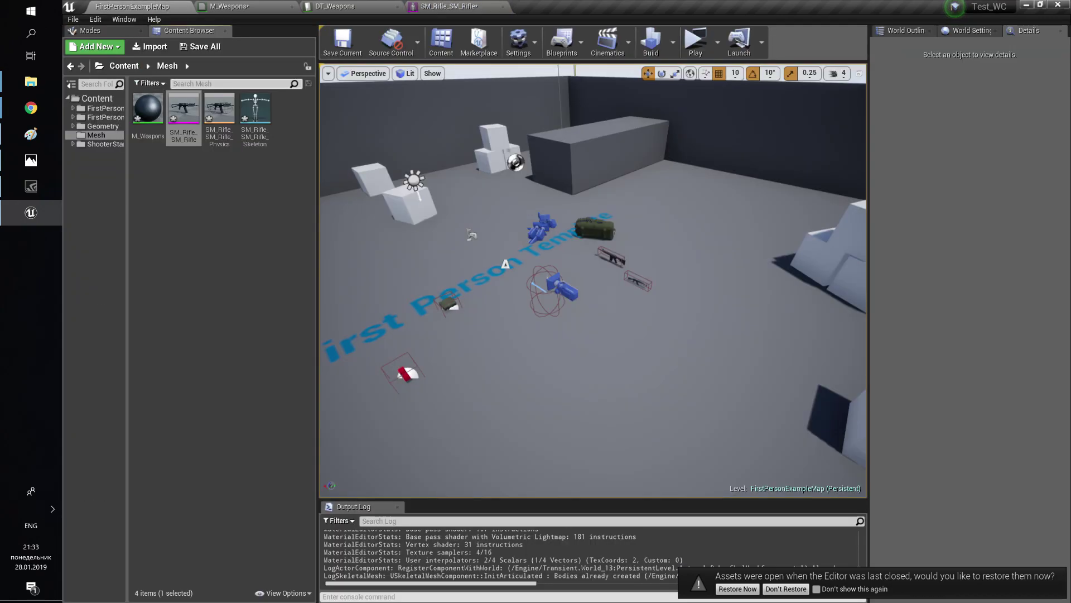
type("kala")
left_click(96, 98)
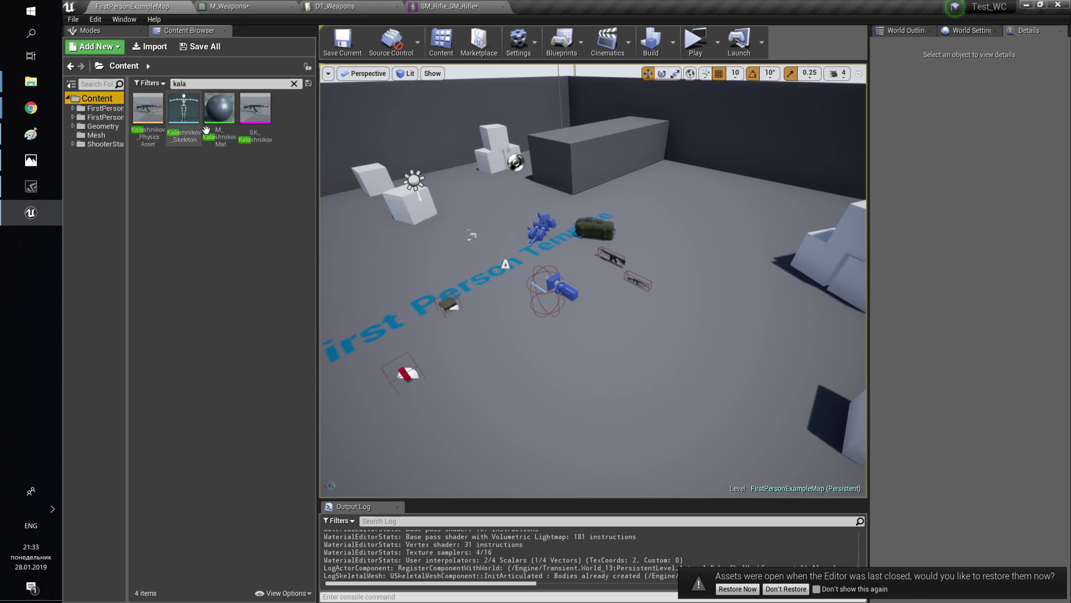
double_click(254, 118)
left_click(932, 42)
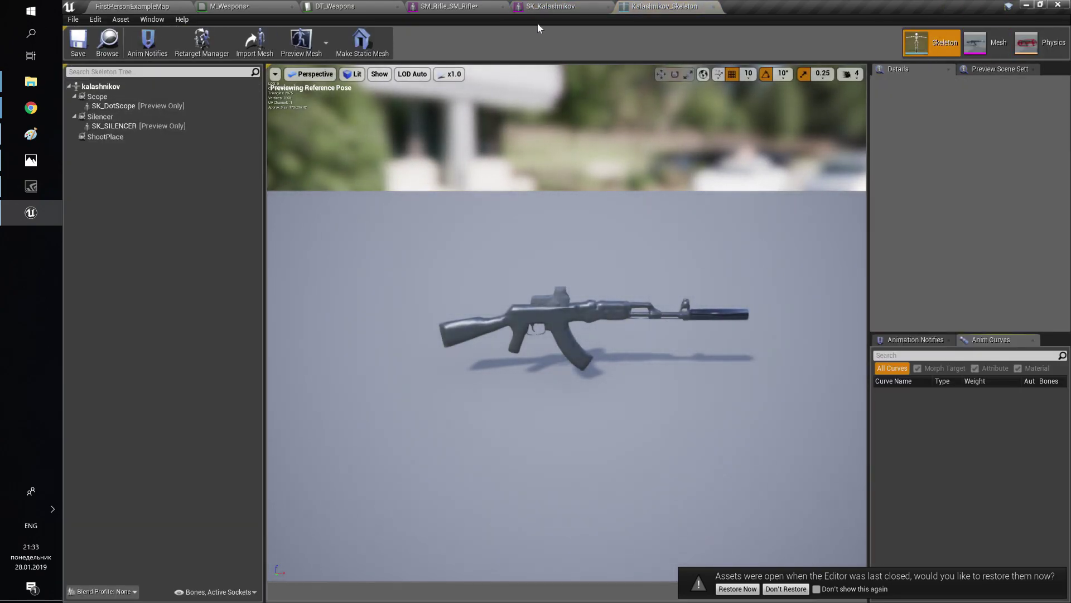
left_click(549, 6)
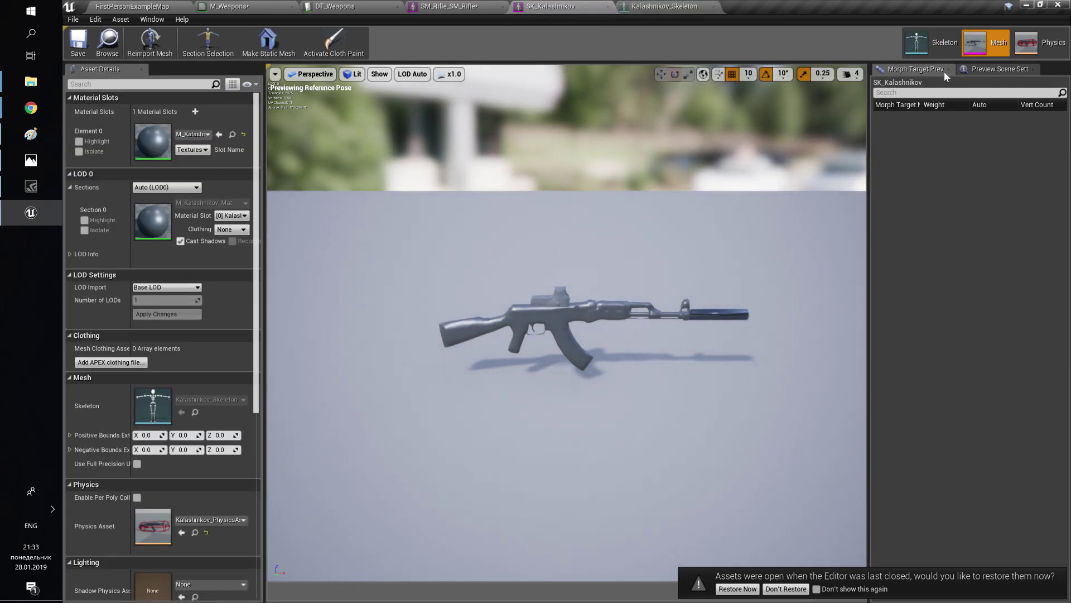
- Open the skeleton of SM_Rifle_SM_Rifle and add a socket named Scope to the SM_Rifle bone
left_click(457, 6)
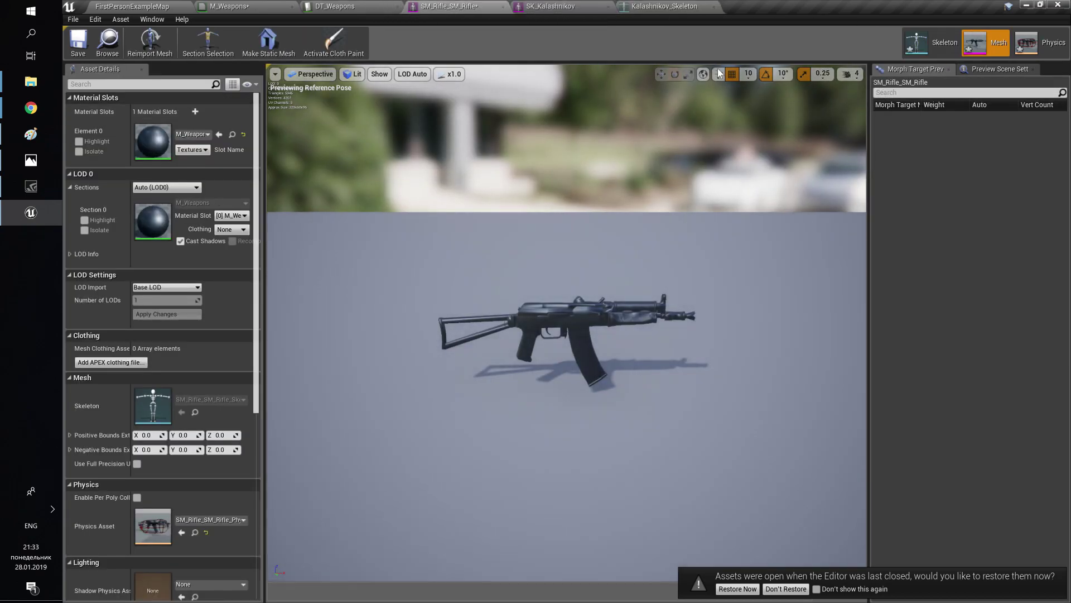
left_click(924, 45)
left_click(96, 86)
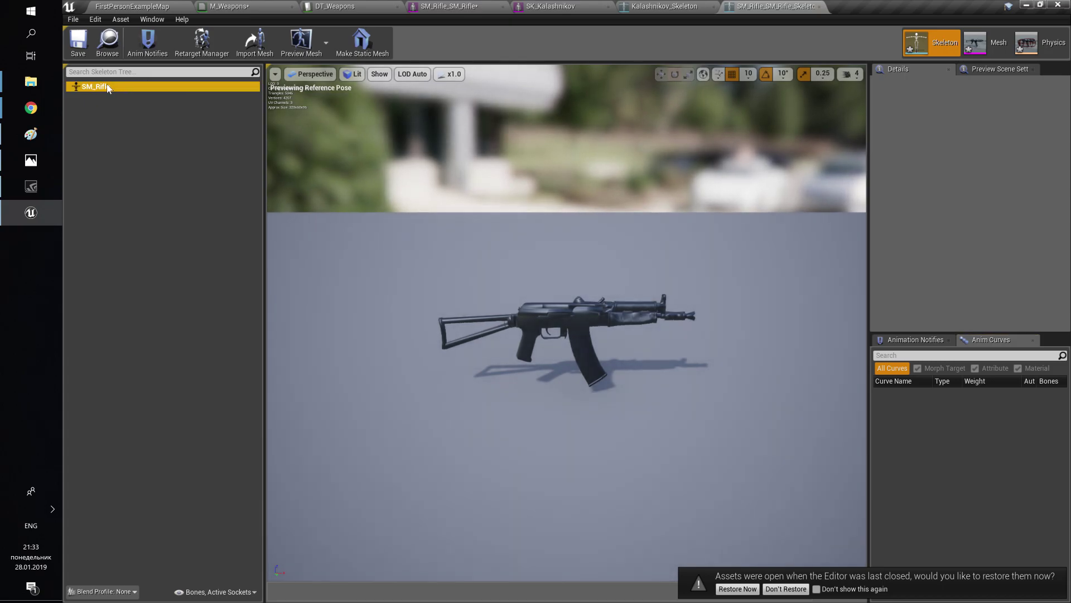
right_click(106, 86)
left_click(134, 122)
type("Scope")
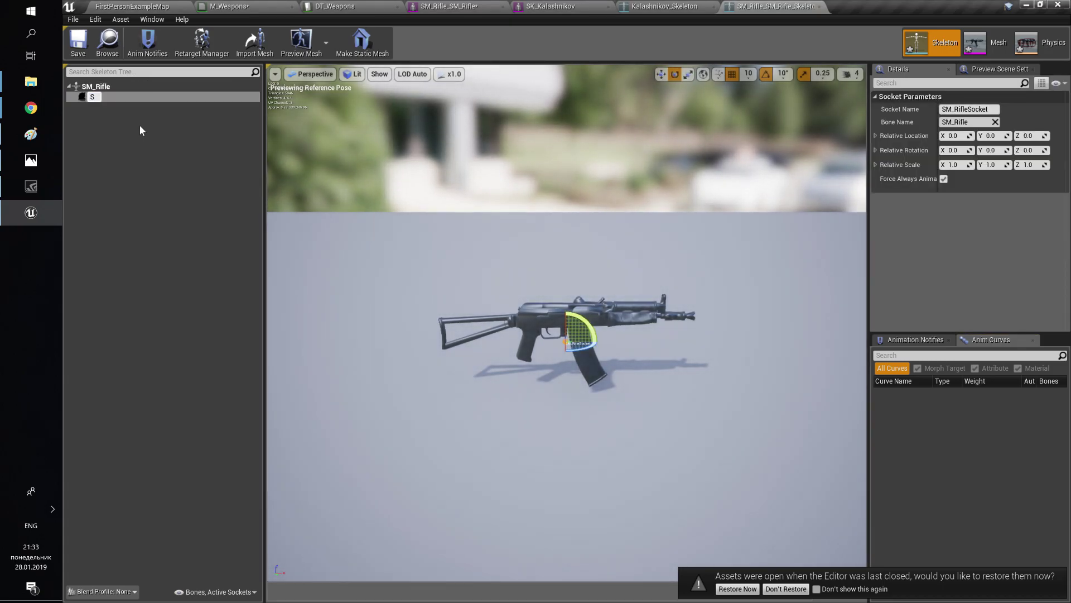
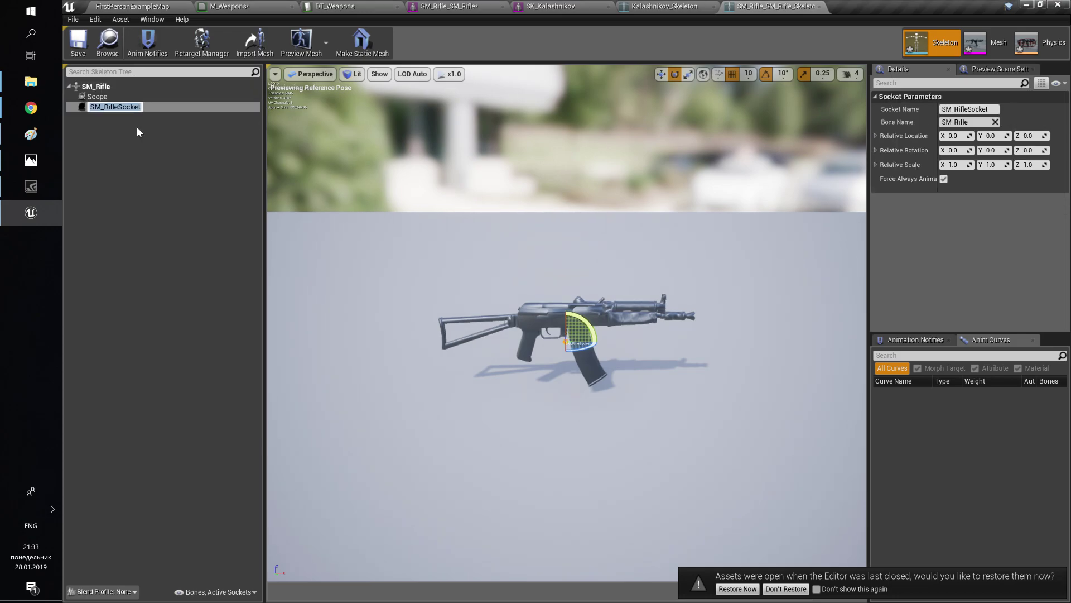
- Add two more sockets to the SM_Rifle bone, named Silencer and ShootPlace
type("Silencer")
key("Return")
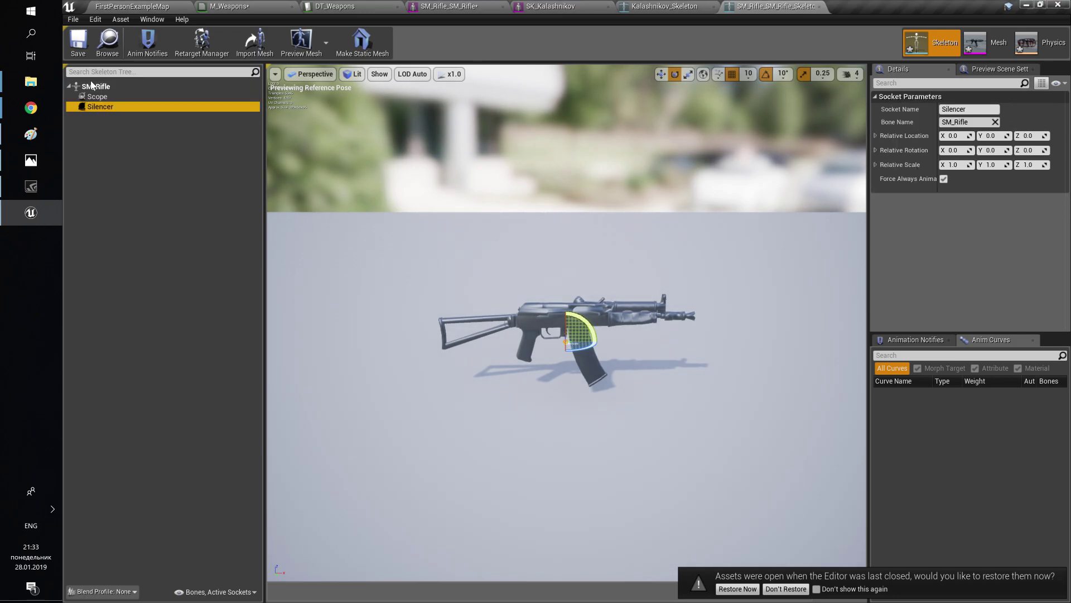
right_click(102, 86)
left_click(144, 126)
type("S")
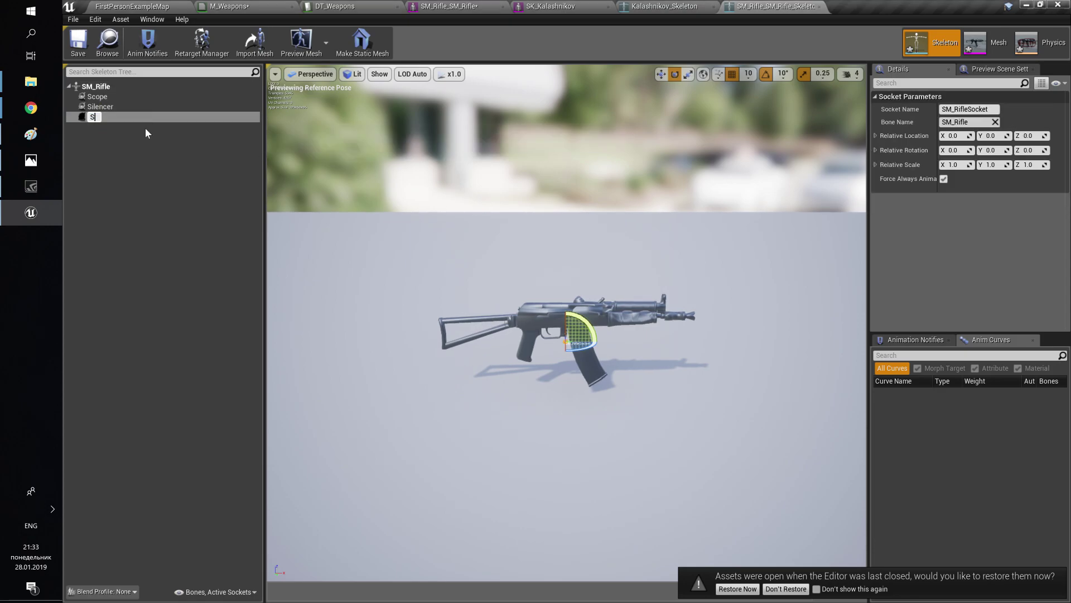
type("hootPlace")
key("Return")
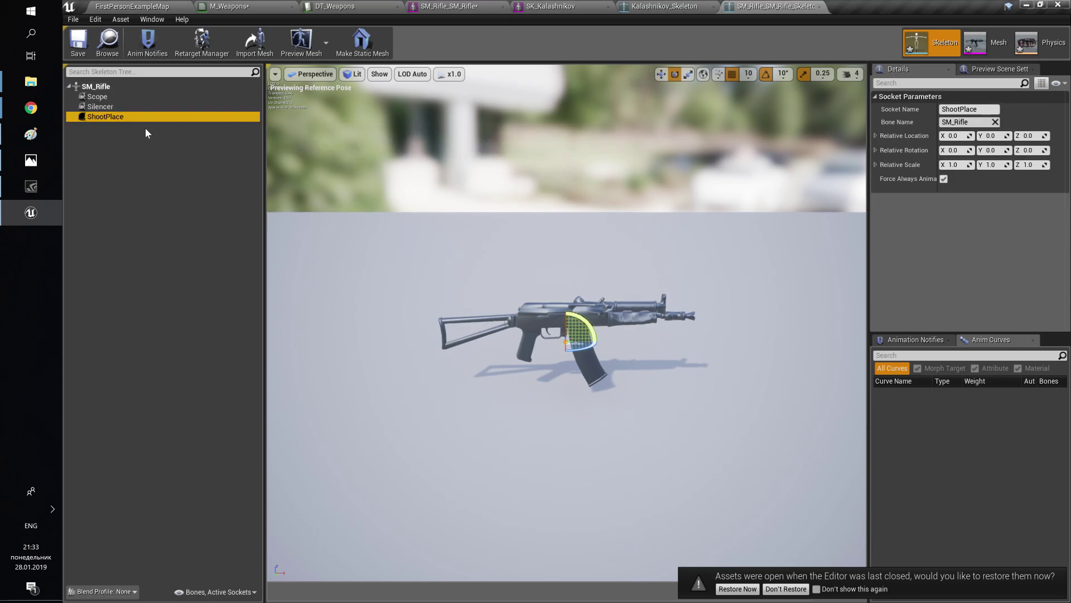
- Compare the rifle skeleton's sockets with those in Kalashnikov_Skeleton
left_click(692, 6)
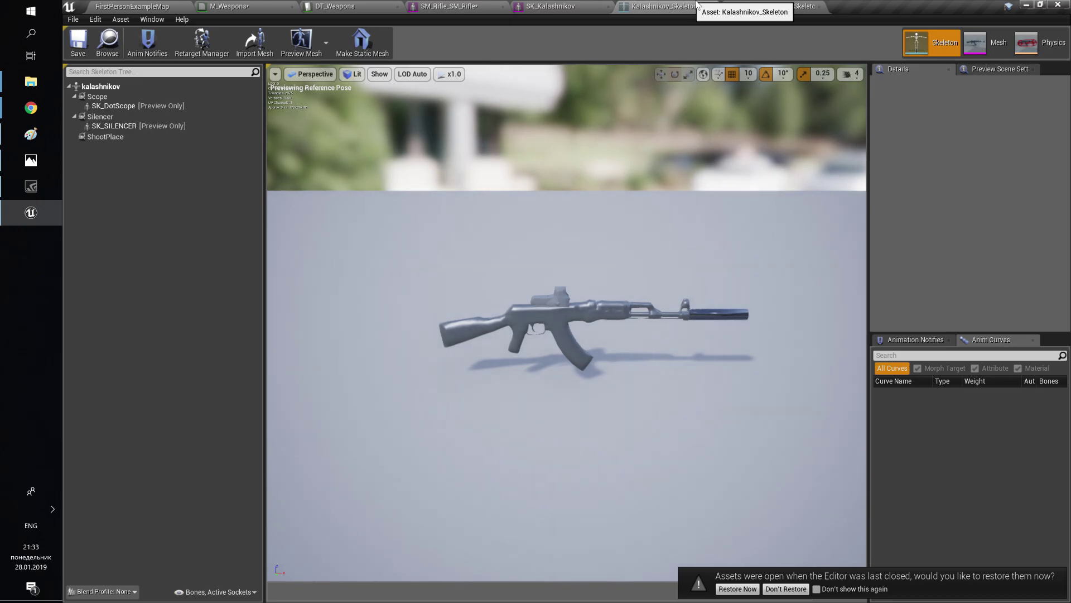
left_click(735, 4)
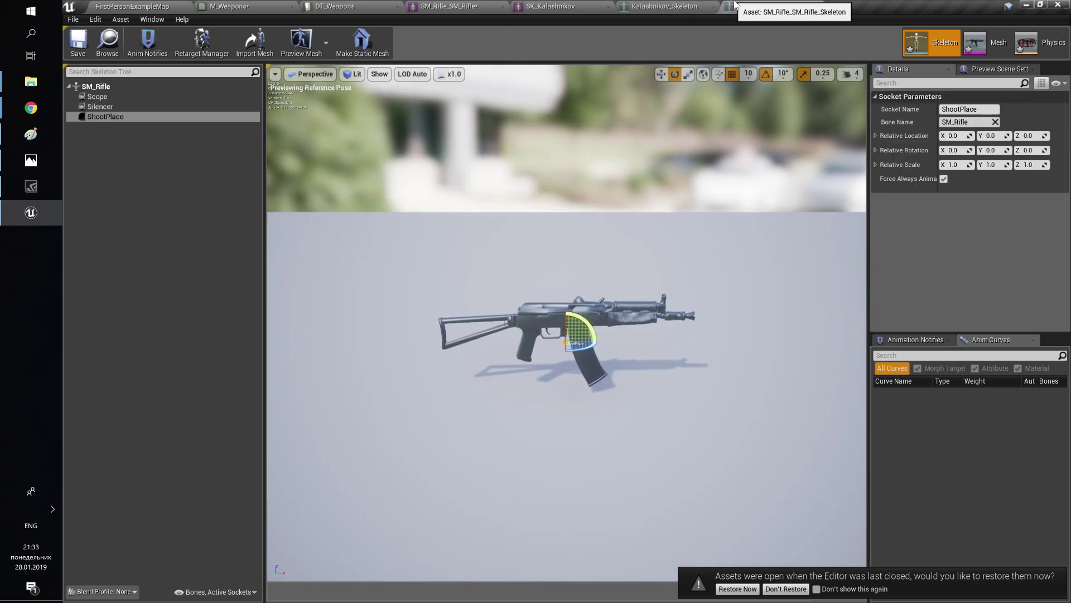
left_click(676, 5)
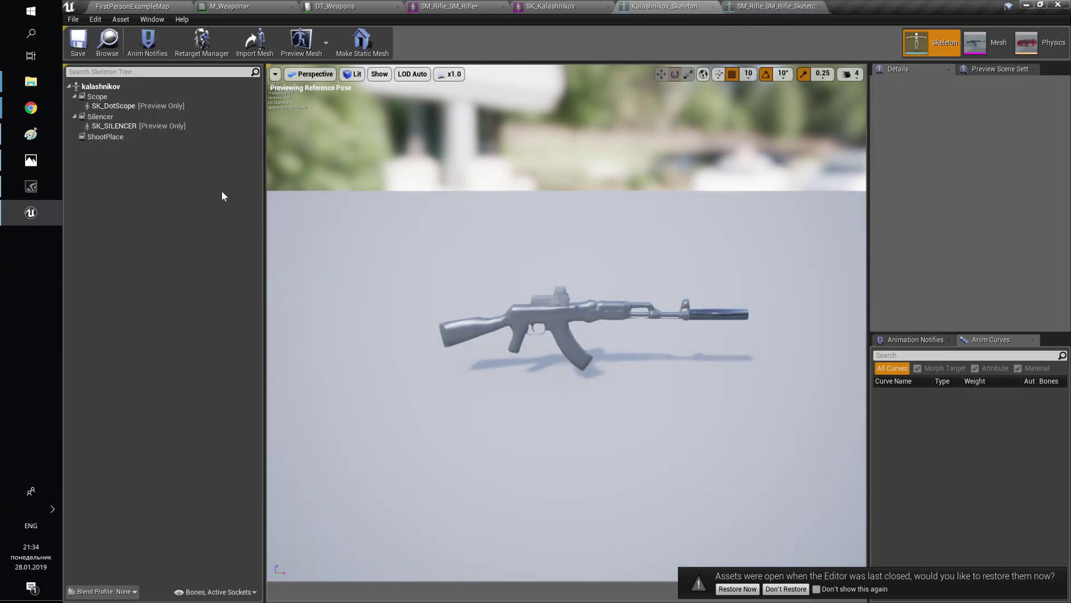
left_click(780, 6)
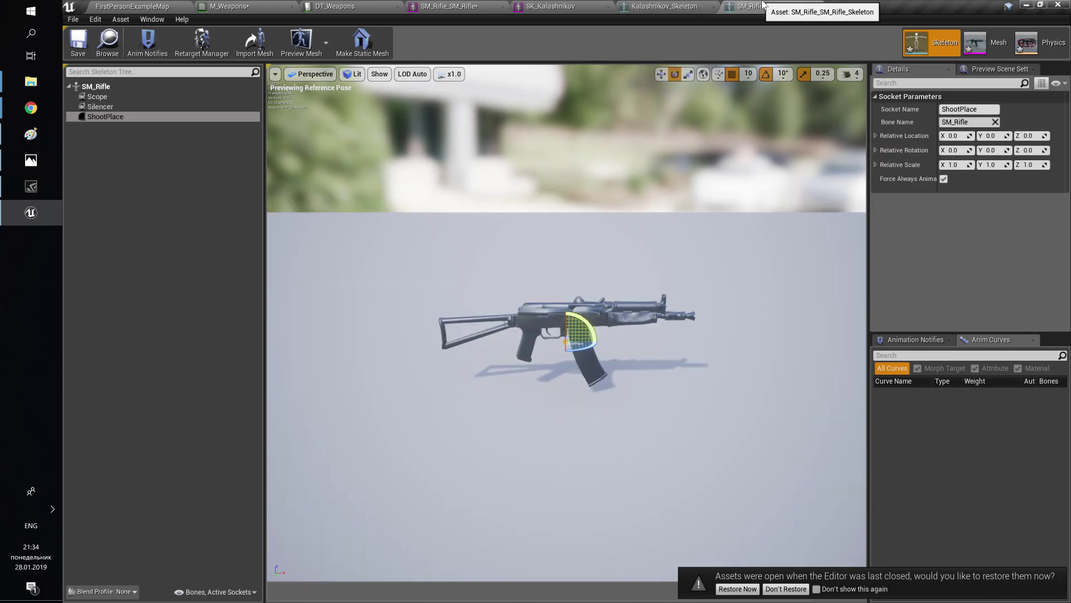
left_click(680, 6)
left_click(742, 4)
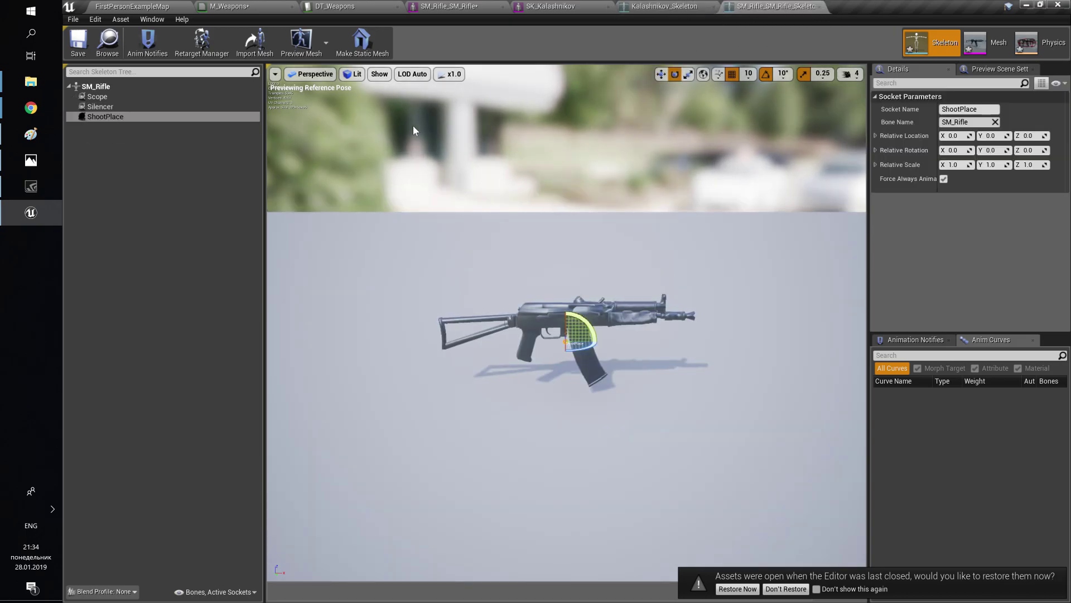
- Move the Silencer socket up and forward, just beyond the muzzle, to about Y 107 and Z 16.3
right_click(94, 107)
left_click(94, 111)
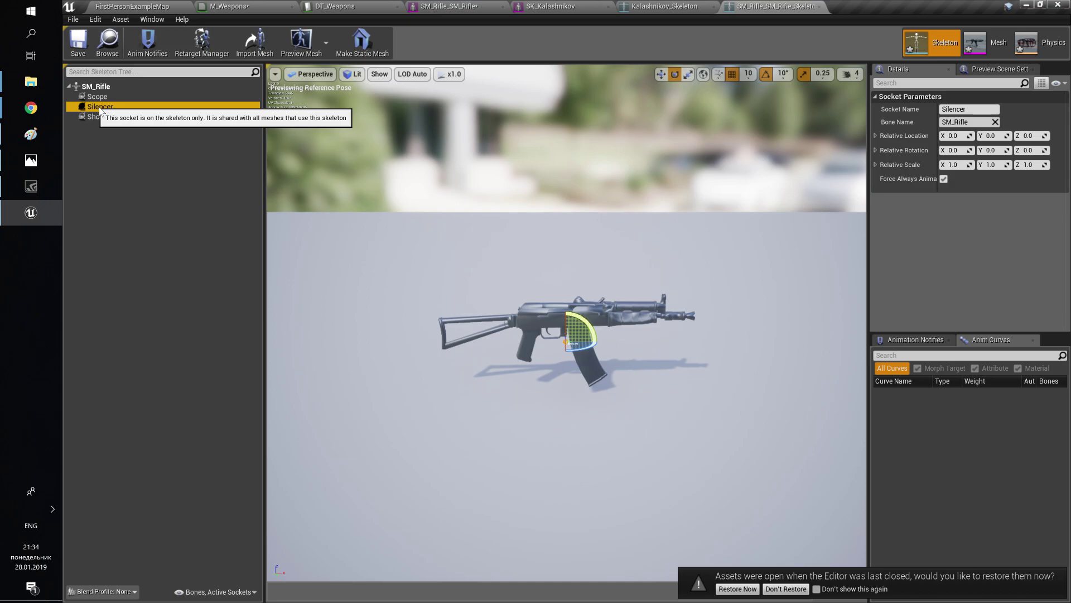
key("w")
mouse_move(593, 349)
right_mouse_down()
mouse_move(586, 382)
mouse_move(570, 356)
mouse_move(590, 352)
right_mouse_up()
key("d")
key("s")
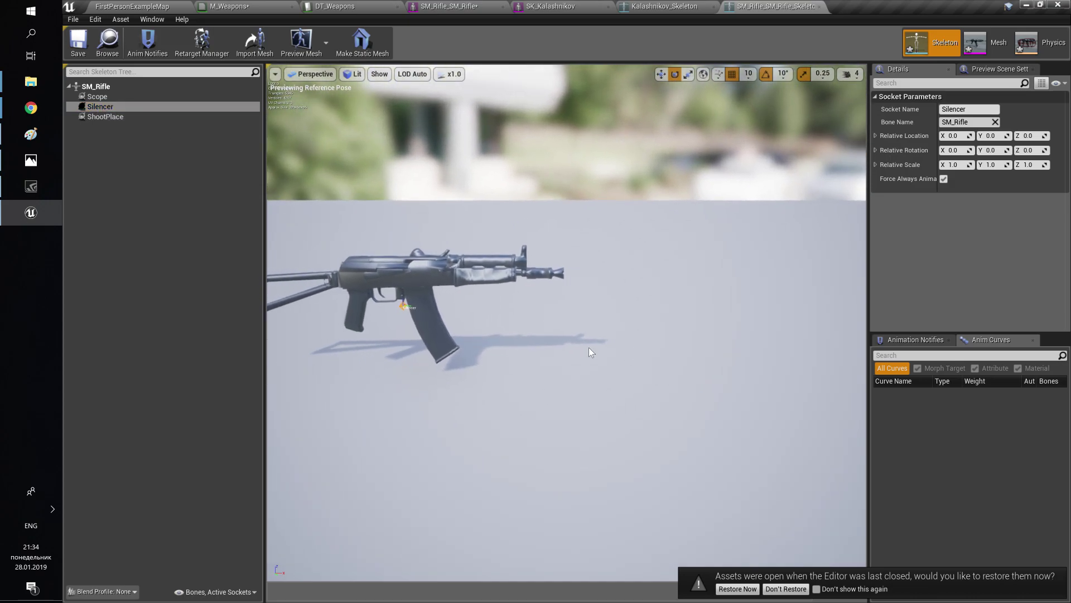
key("w")
key("d")
right_click_drag(489, 337, 313, 357)
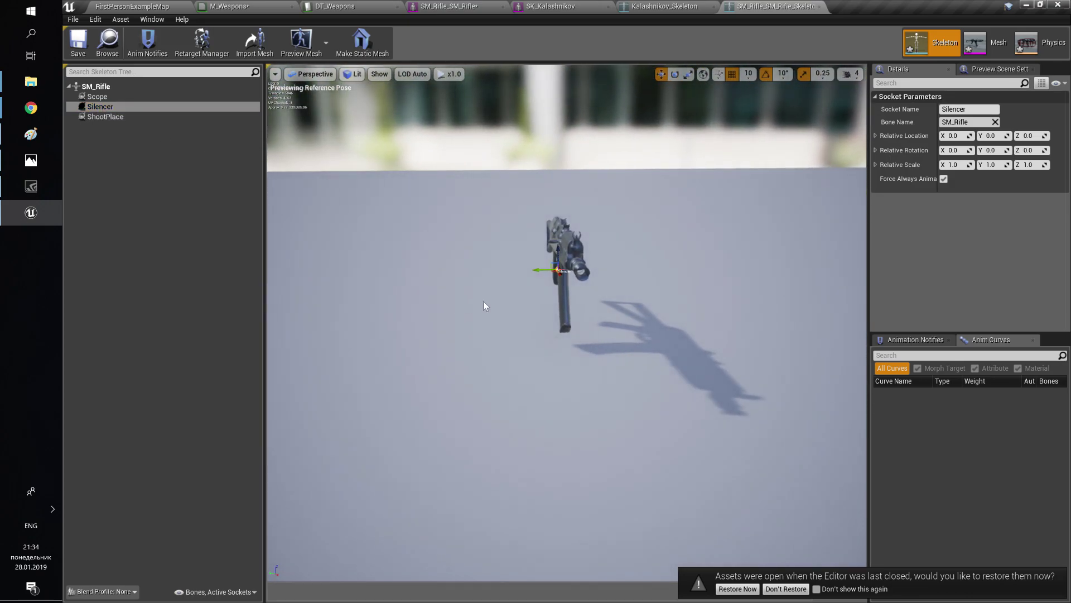
key("a")
right_click_drag(483, 303, 642, 284)
key("s")
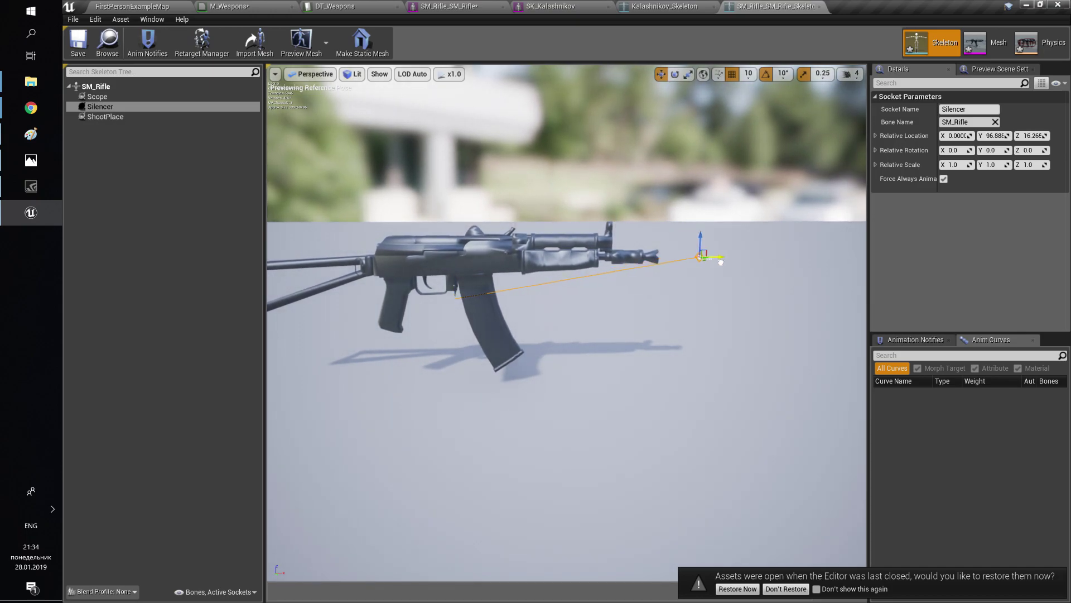
- Attach the SK_SILENCER mesh as a preview asset to the Silencer socket
left_click(100, 106)
left_click(105, 116)
right_click(105, 107)
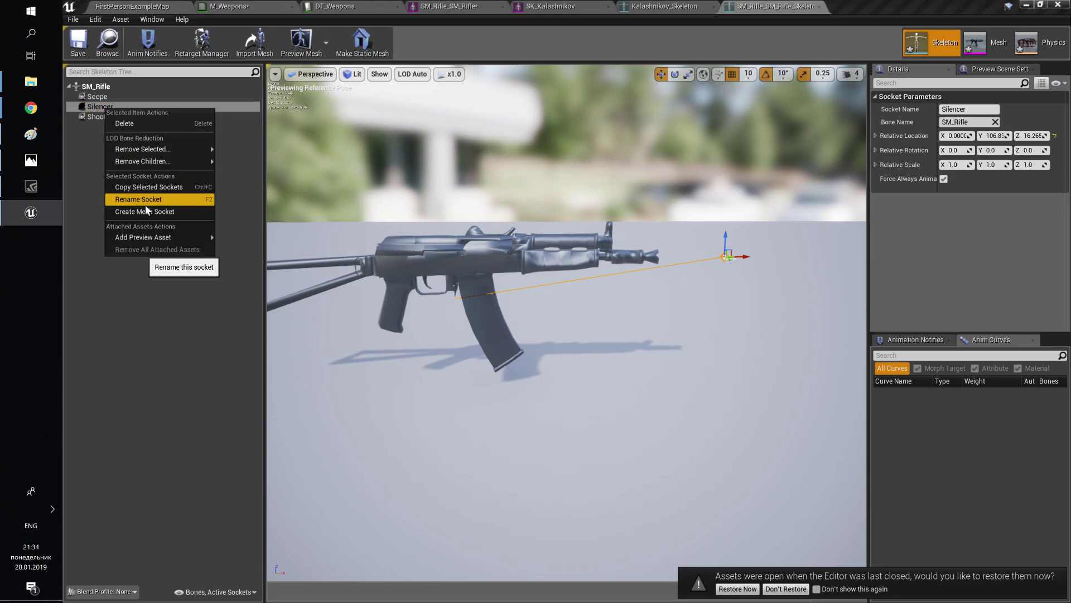
mouse_move(160, 240)
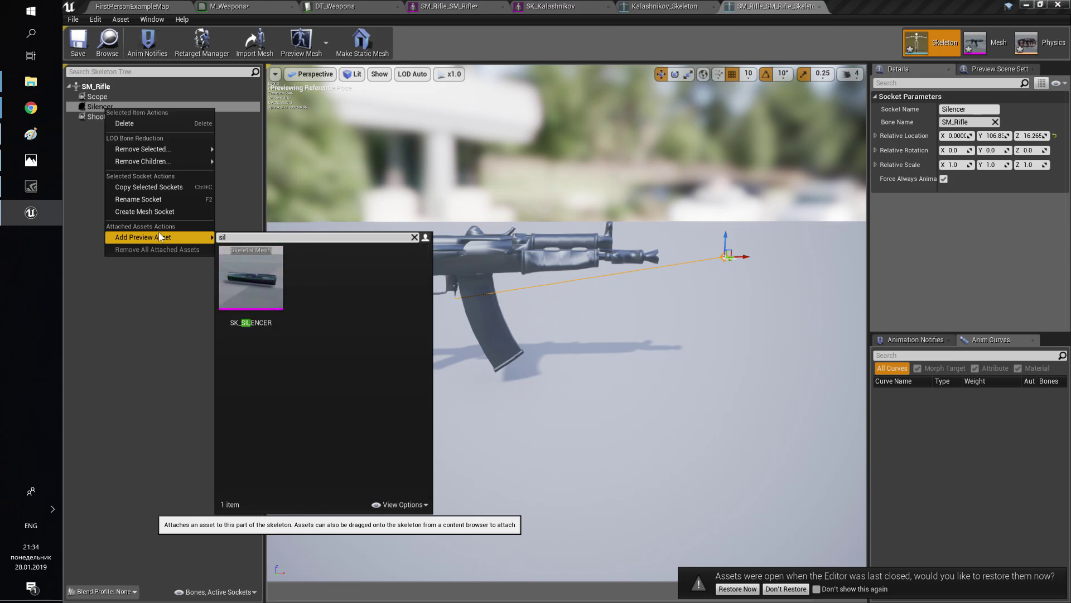
left_click(263, 302)
- Rotate the Silencer socket to about -90° around Z, scale it to 1.75, and move it back to about Y 80
key("w")
right_click_drag(532, 310, 511, 346)
key("r")
key("e")
left_click_drag(628, 339, 525, 326)
key("w")
key("r")
right_click_drag(519, 346, 419, 344)
key("w")
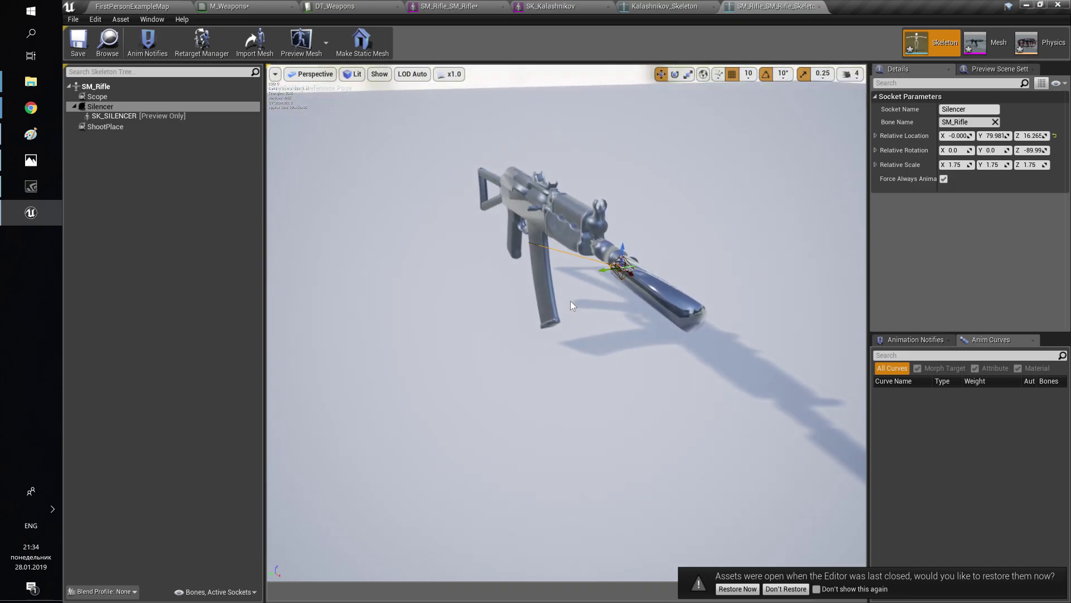
- Align the silencer with the barrel by moving its socket to about X 1.98 and Y 74.7
mouse_move(606, 265)
right_mouse_down()
mouse_move(627, 265)
mouse_move(617, 265)
right_mouse_up()
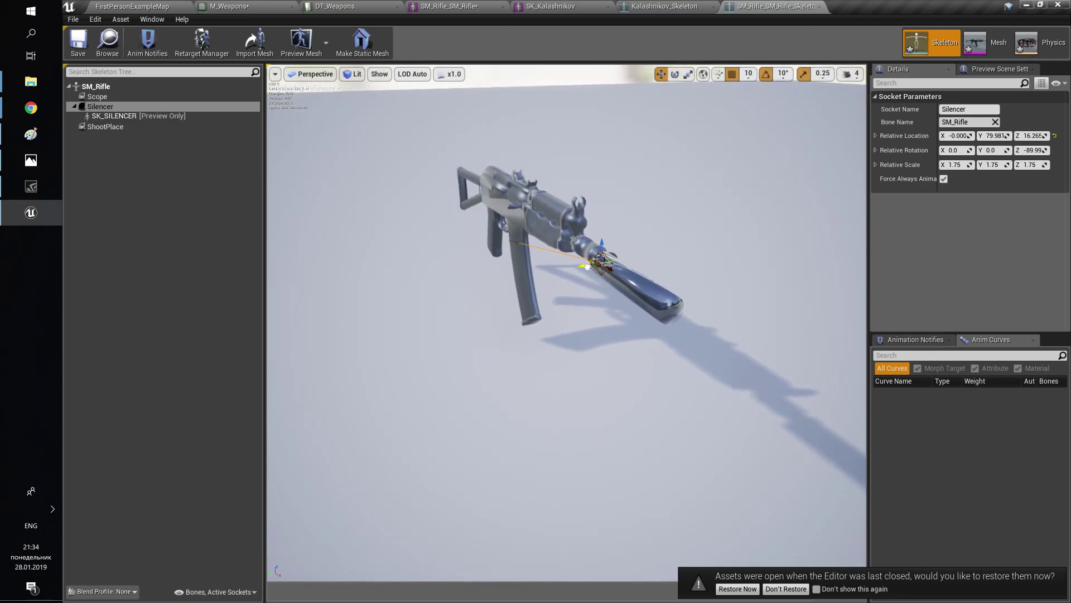
left_click_drag(587, 266, 596, 266)
right_click_drag(596, 265, 698, 237)
key("a")
key("w")
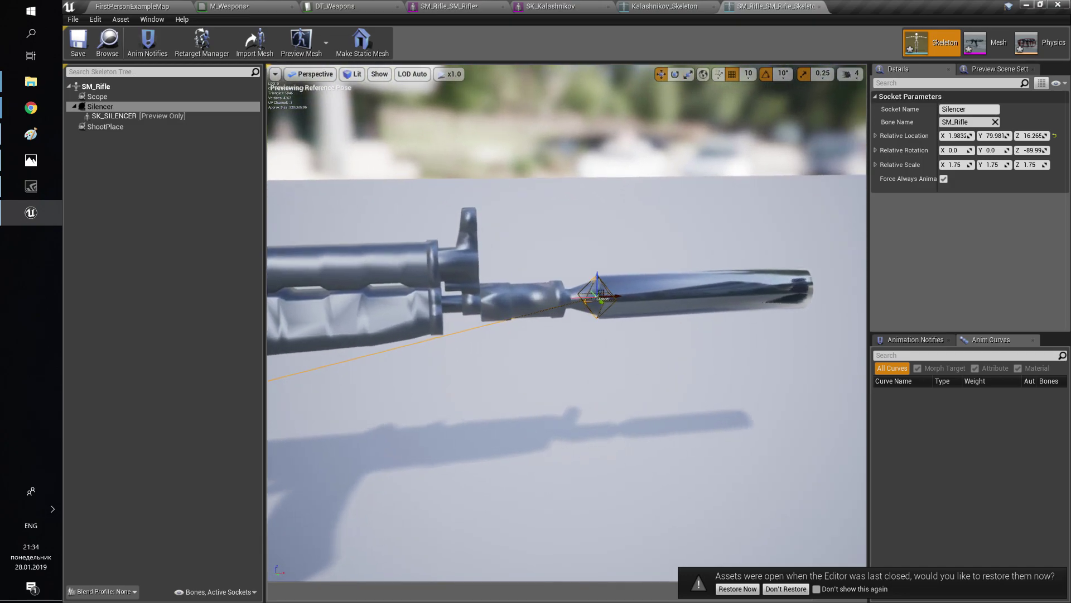
left_click_drag(614, 294, 583, 291)
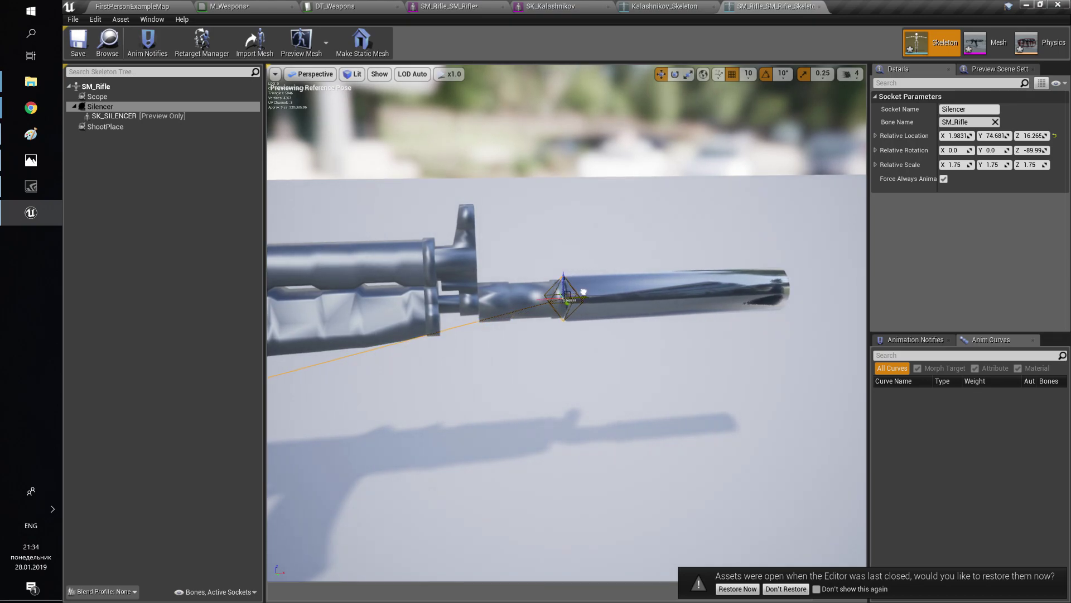
key("s")
right_click_drag(603, 369, 595, 316)
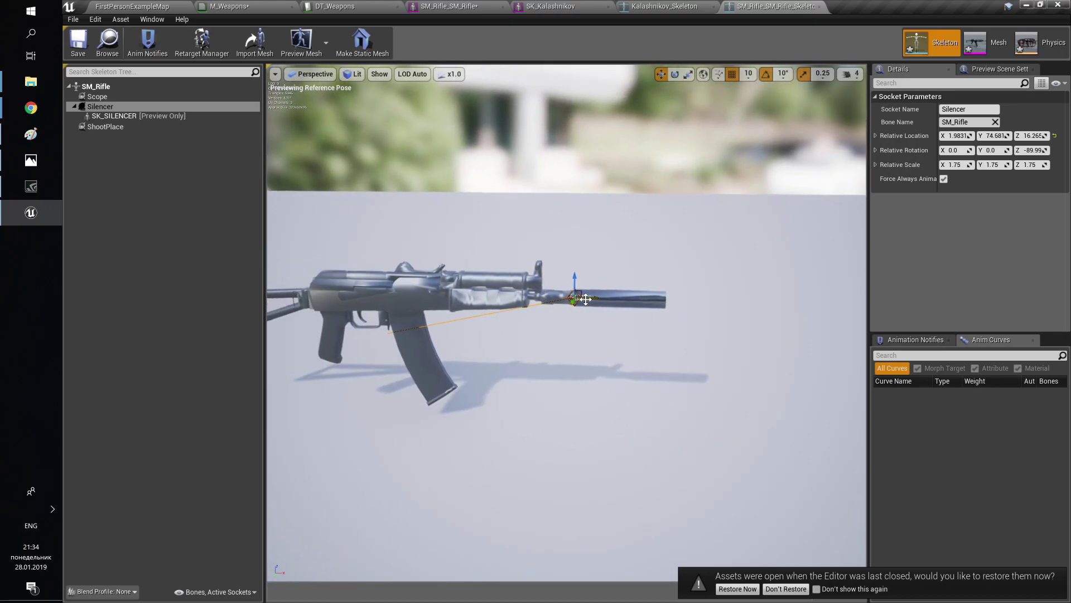
- Attach the SK_pk23lowpoly_Scope mesh as a preview asset to the Scope socket
right_click(96, 97)
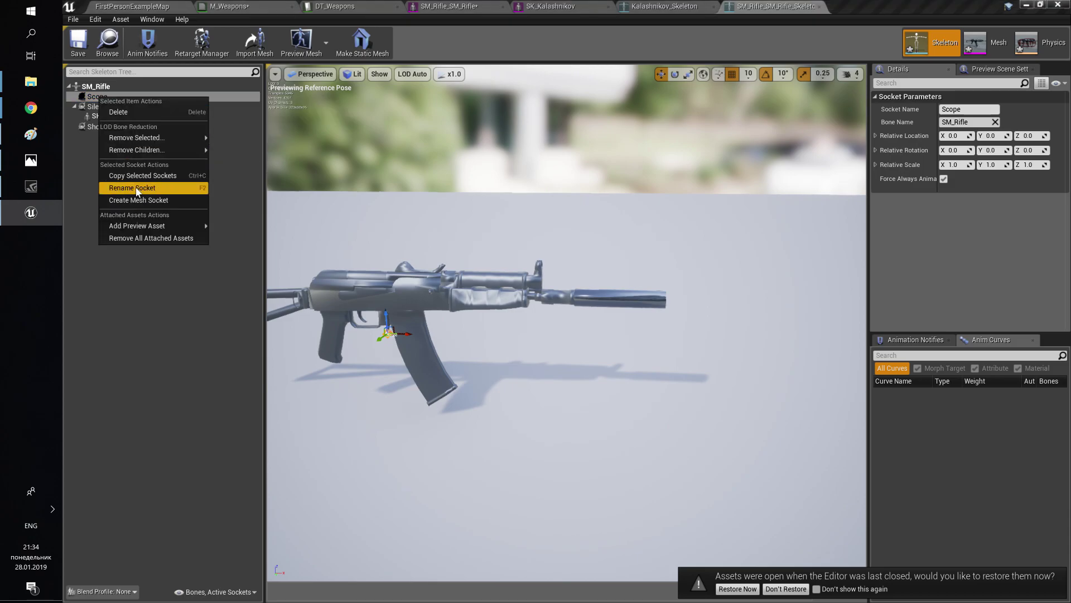
mouse_move(136, 225)
type("sco")
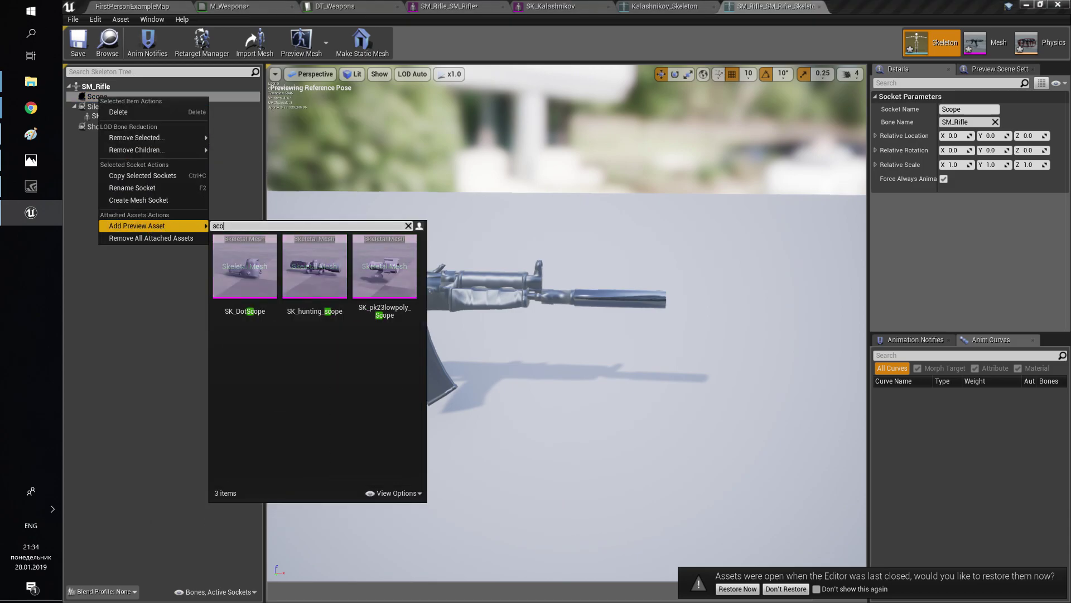
left_click(379, 277)
- Raise the Scope socket to about Z 27 above the receiver and rotate it about 90° around Z
key("a")
right_click_drag(529, 338, 539, 337)
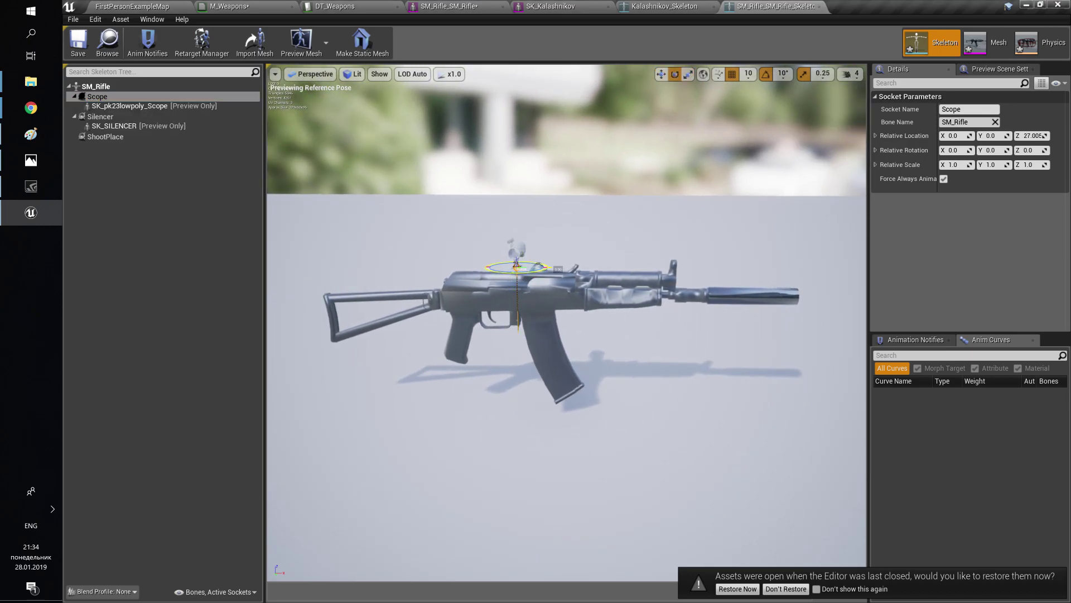
left_click_drag(528, 267, 537, 264)
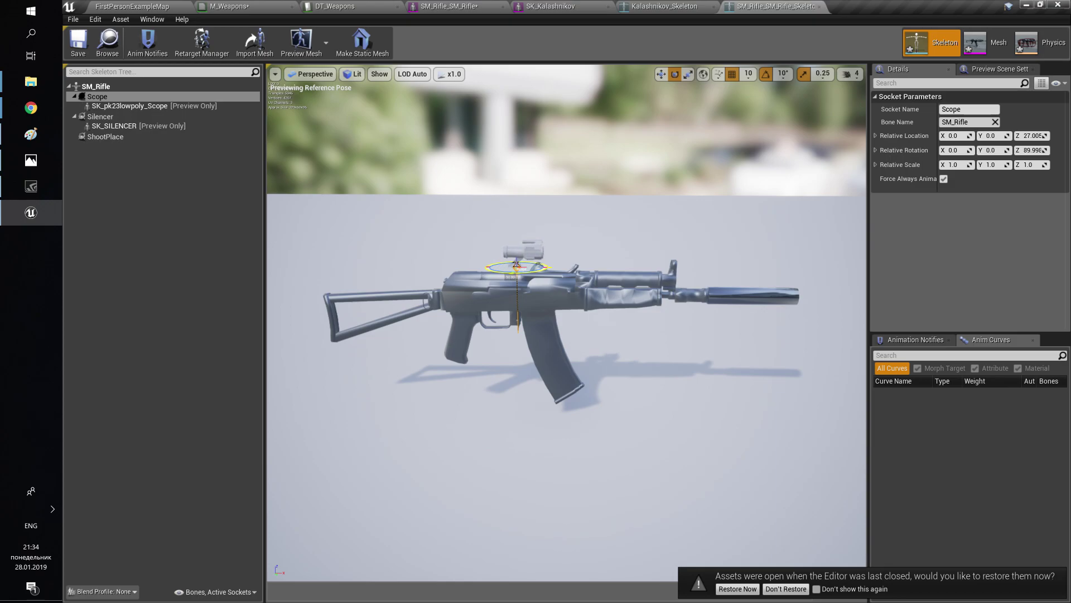
- Scale the Scope socket uniformly to 1.75
key("w")
right_click_drag(646, 264, 669, 335)
key("space")
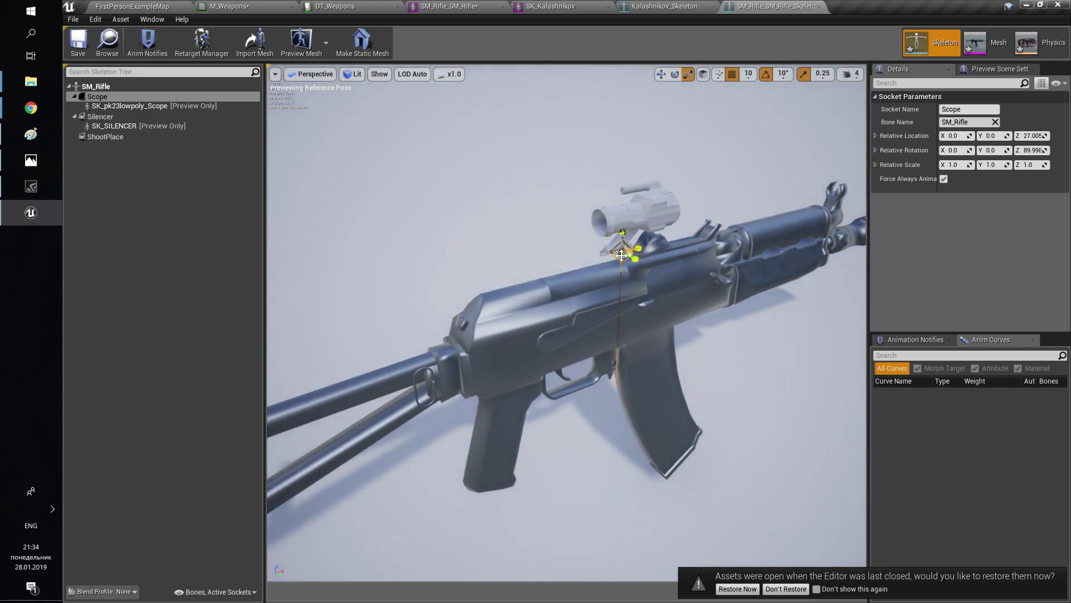
mouse_move(622, 255)
left_mouse_down()
mouse_move(650, 240)
mouse_move(635, 248)
left_mouse_up()
- Seat the scope on top of the receiver by moving its socket to about X 0.66 and Z 24.5
key("d")
right_click_drag(635, 249, 558, 215)
left_click_drag(441, 255, 441, 272)
left_click_drag(571, 341, 570, 341, "alt")
right_click_drag(546, 329, 546, 329)
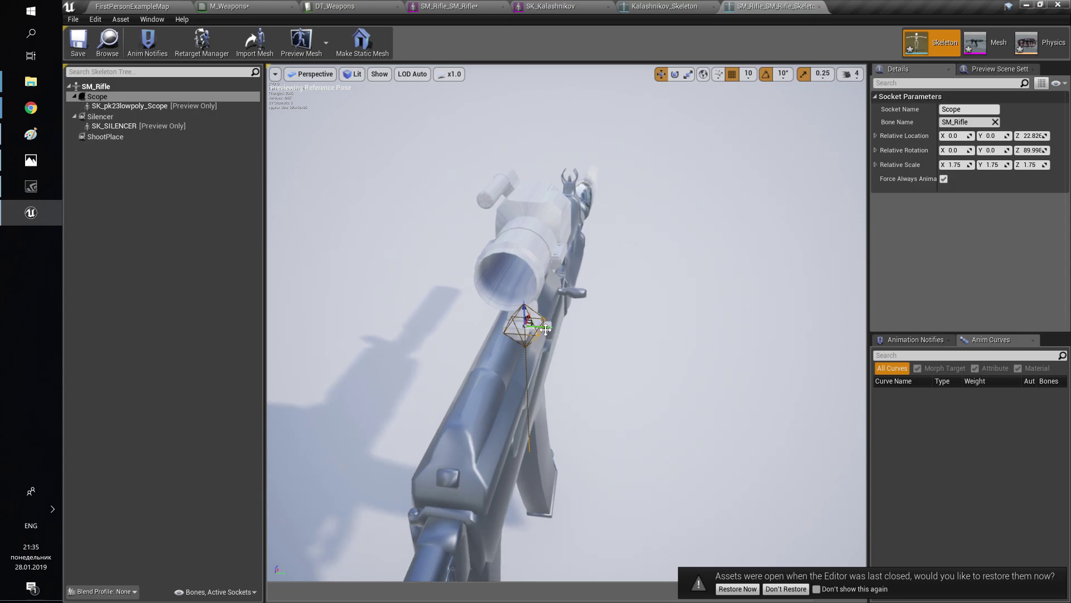
left_click_drag(547, 327, 525, 302)
right_click_drag(524, 303, 698, 267)
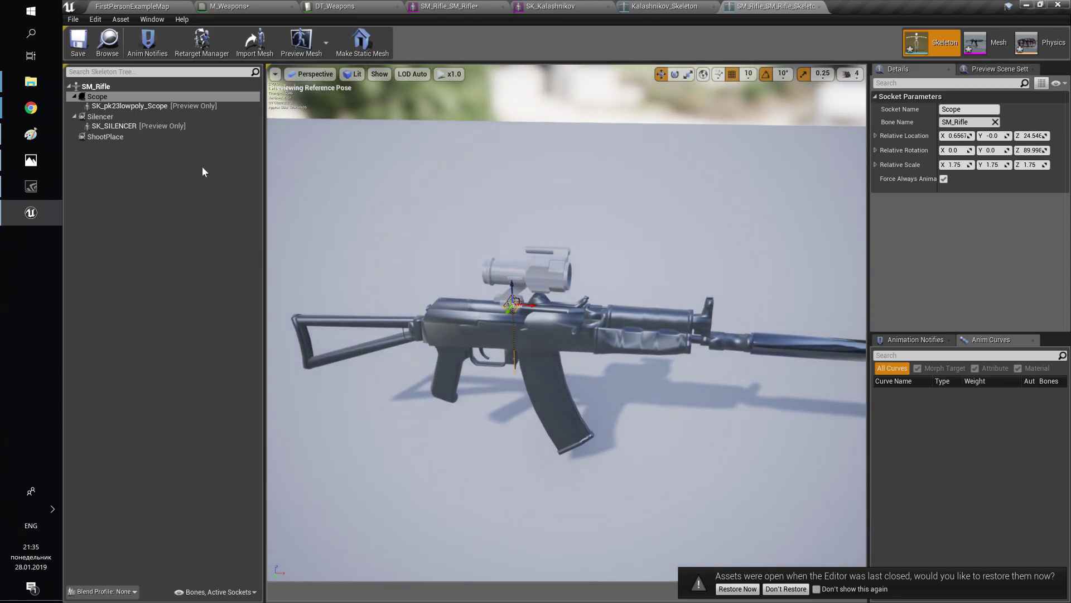
- Move the ShootPlace socket to the silencer's front end, about Y 109 and Z 15.9, and save the skeleton
left_click(116, 140)
right_click_drag(408, 362, 427, 363)
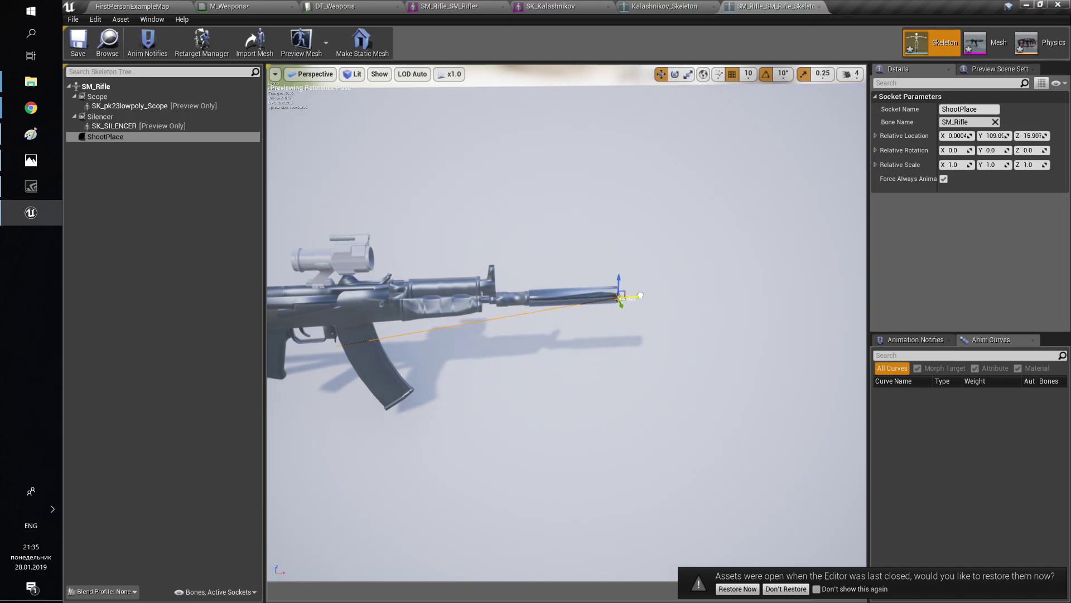
left_click(79, 45)
key("a")
right_click_drag(535, 310, 531, 316)
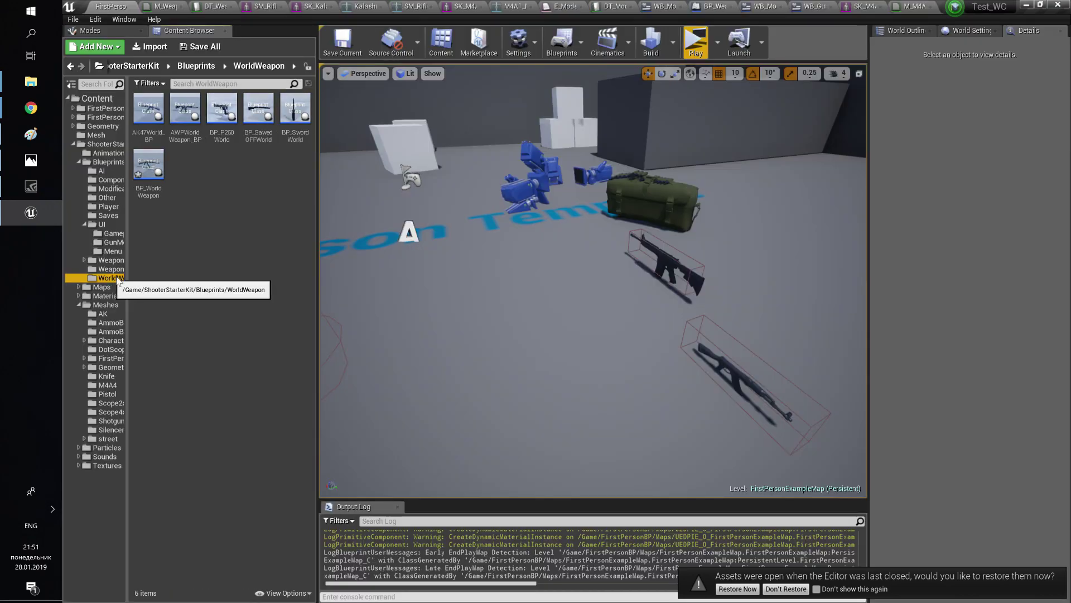
- Create a child Blueprint of BP_WorldWeapon named BP_NewWeapon in the WorldWeapon folder and open it
right_click(159, 182)
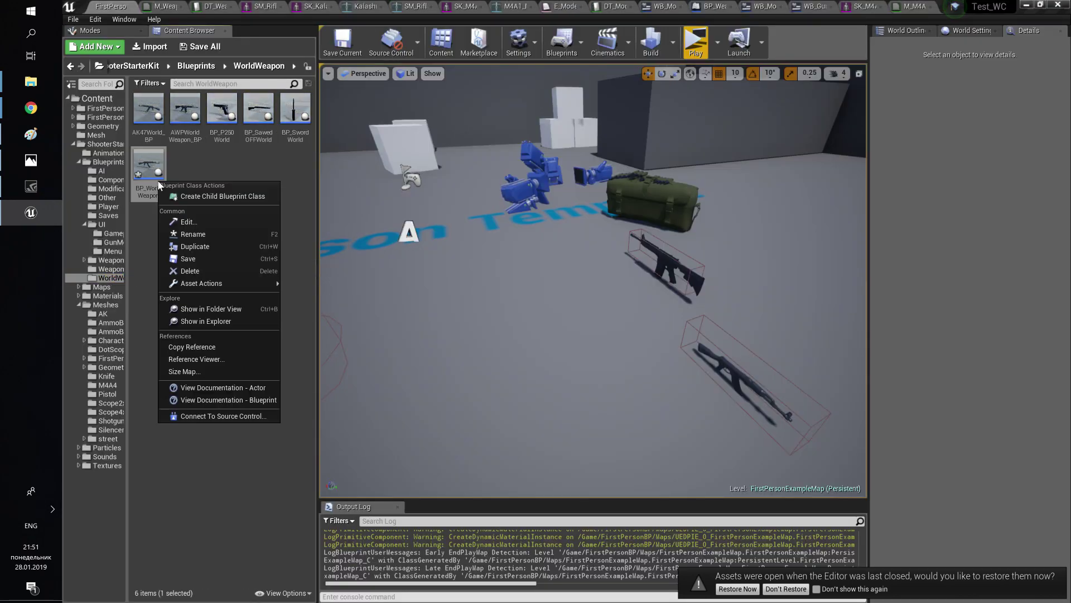
left_click(186, 195)
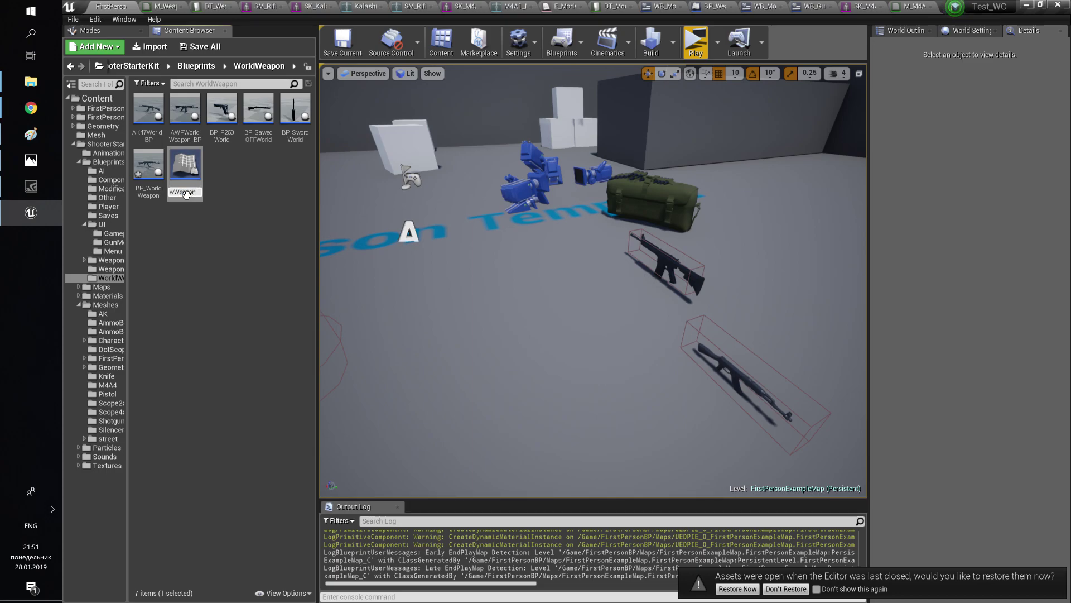
key("Return")
double_click(220, 122)
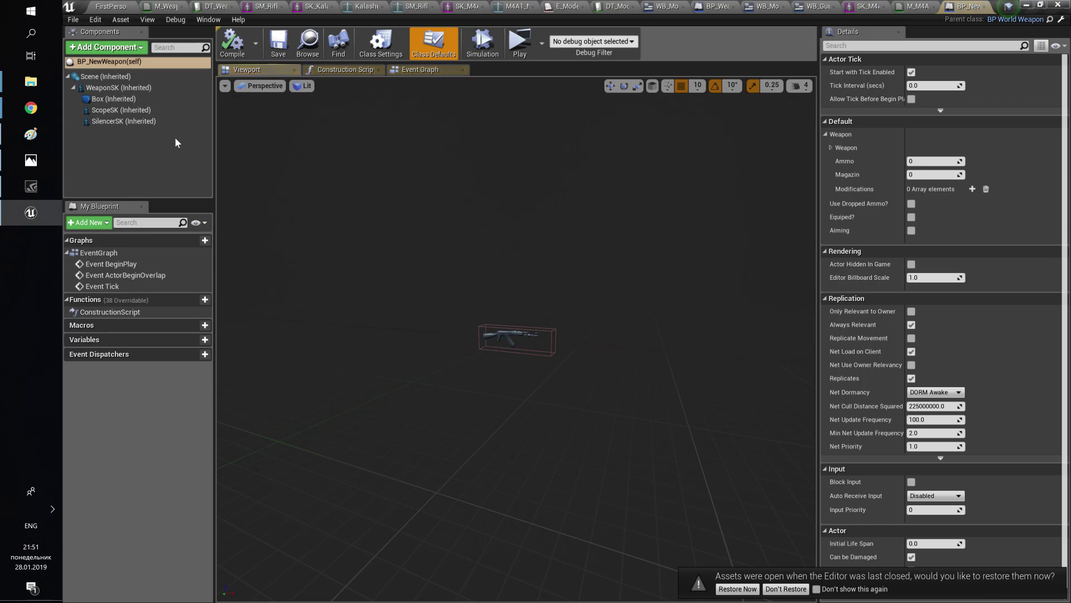
- Set the default weapon's data table in BP_NewWeapon to DT_Weapons and check the available row names
left_click(830, 148)
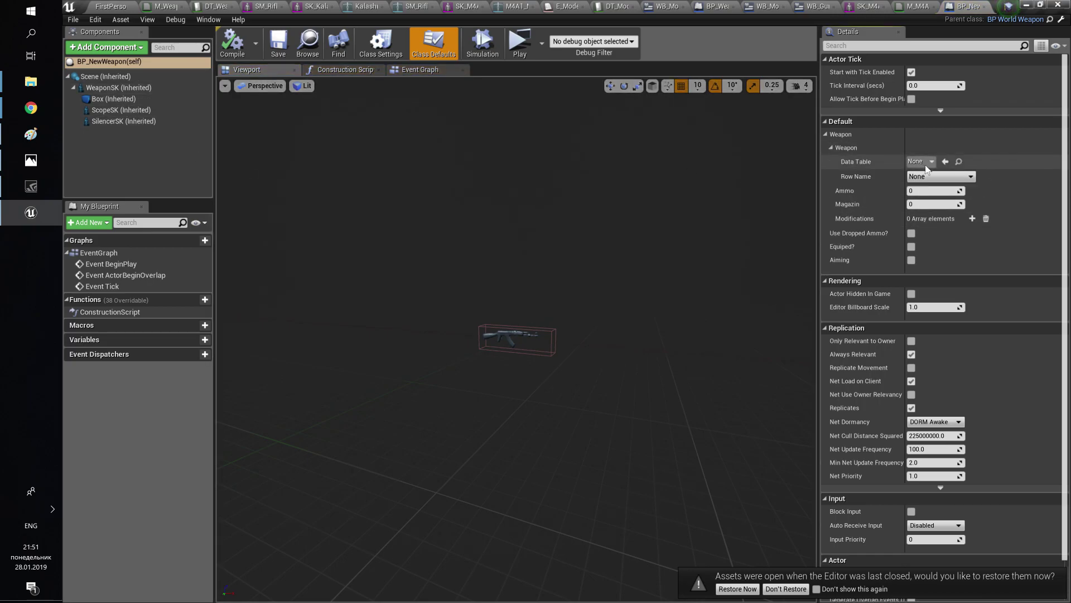
left_click(920, 161)
left_click(964, 364)
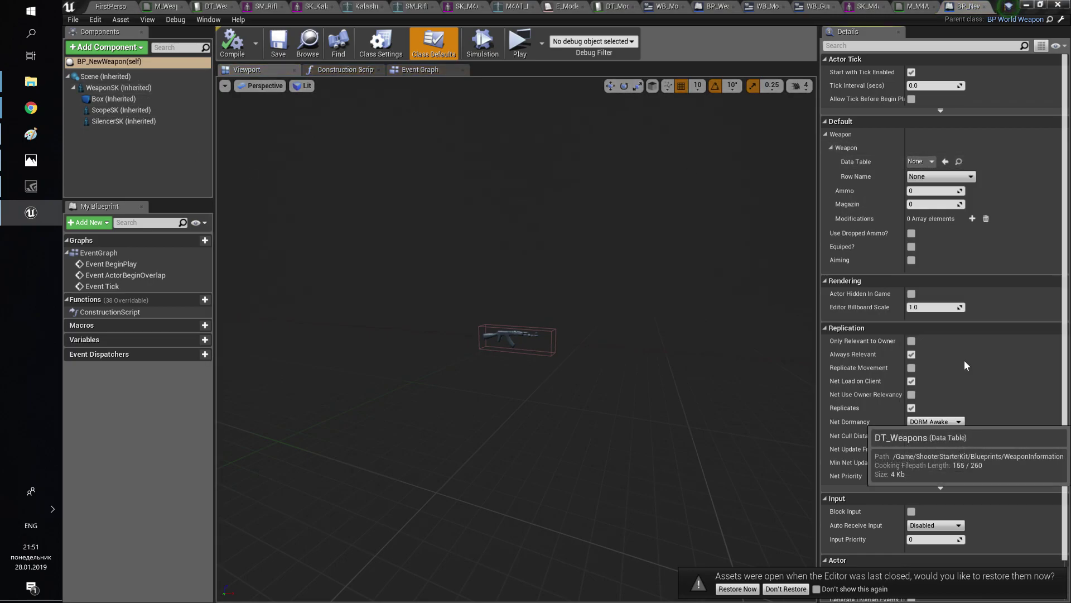
left_click(928, 177)
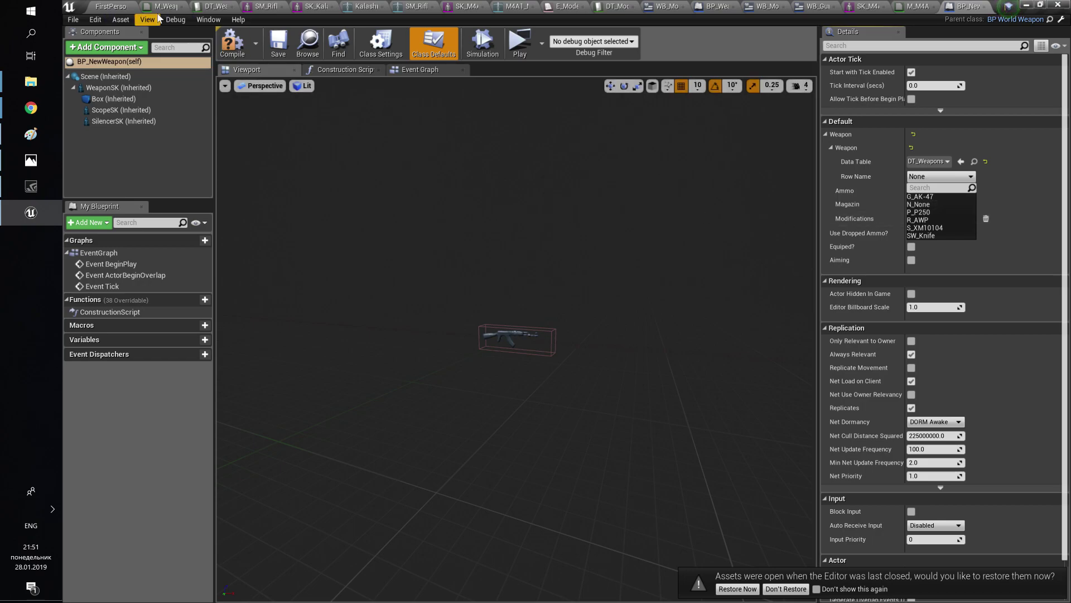
- Add a new row named R_New to the DT_Weapons data table
left_click(212, 7)
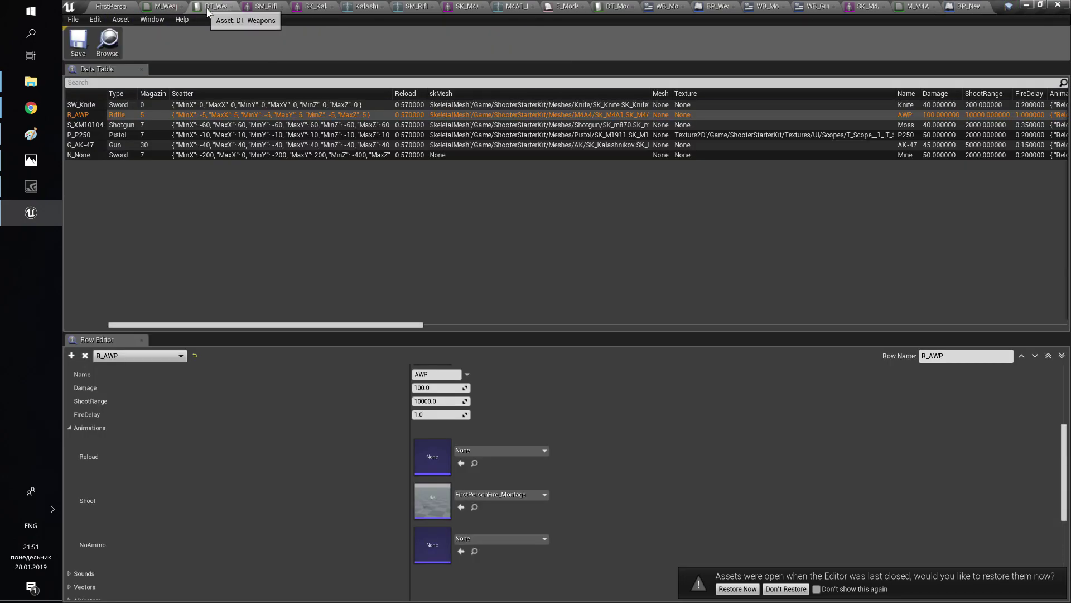
left_click(72, 356)
left_click(961, 355)
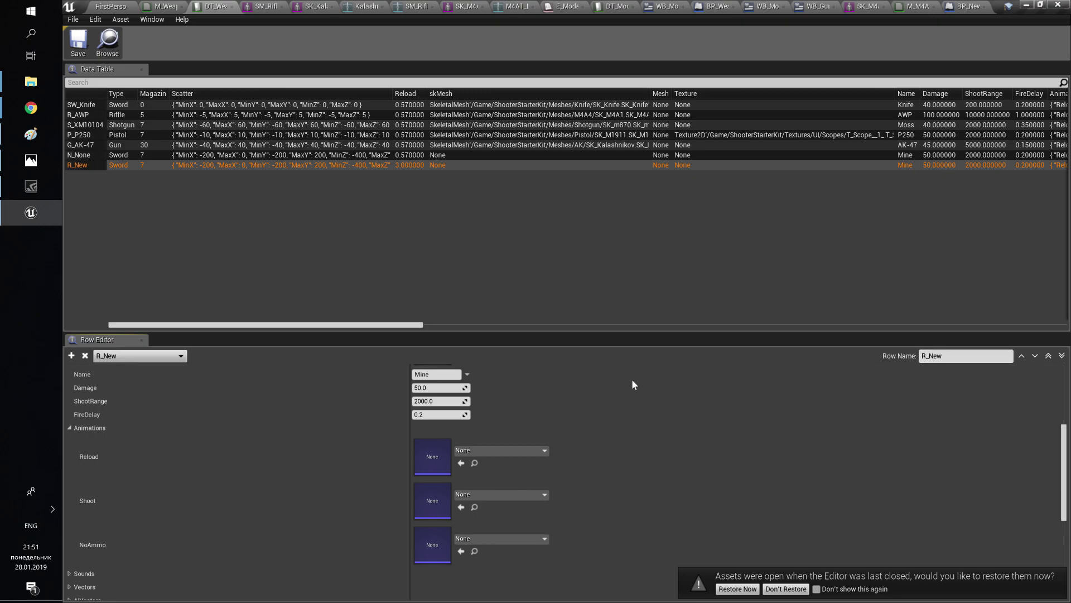
- Set the R_New row's weapon type to Riffle and its name to NewWeapon
scroll(492, 430, "up", 6)
left_click(441, 384)
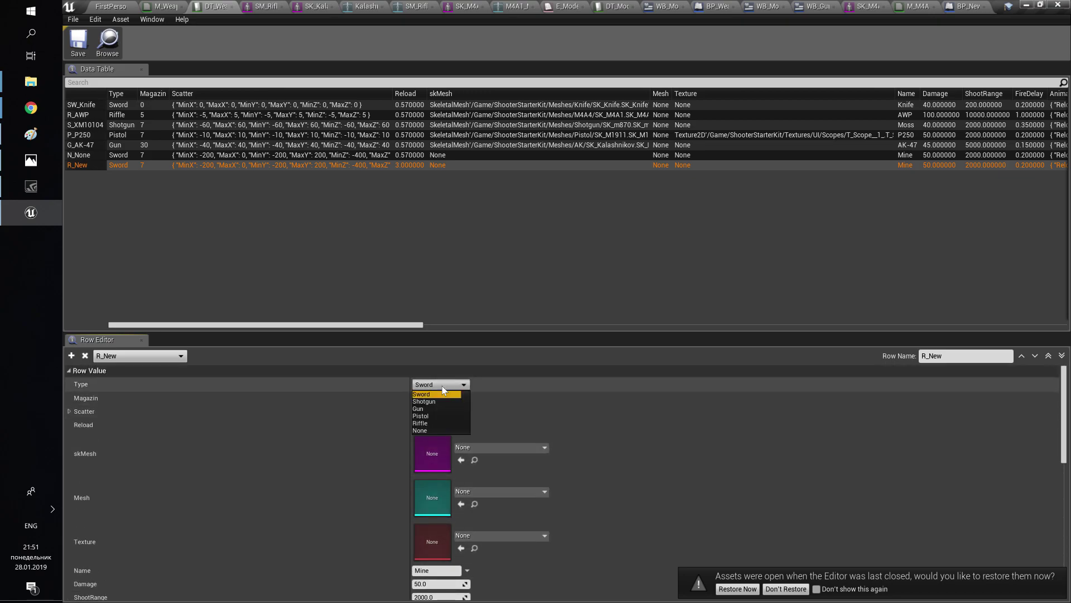
left_click(431, 422)
scroll(431, 422, "down", 4)
left_click(427, 481)
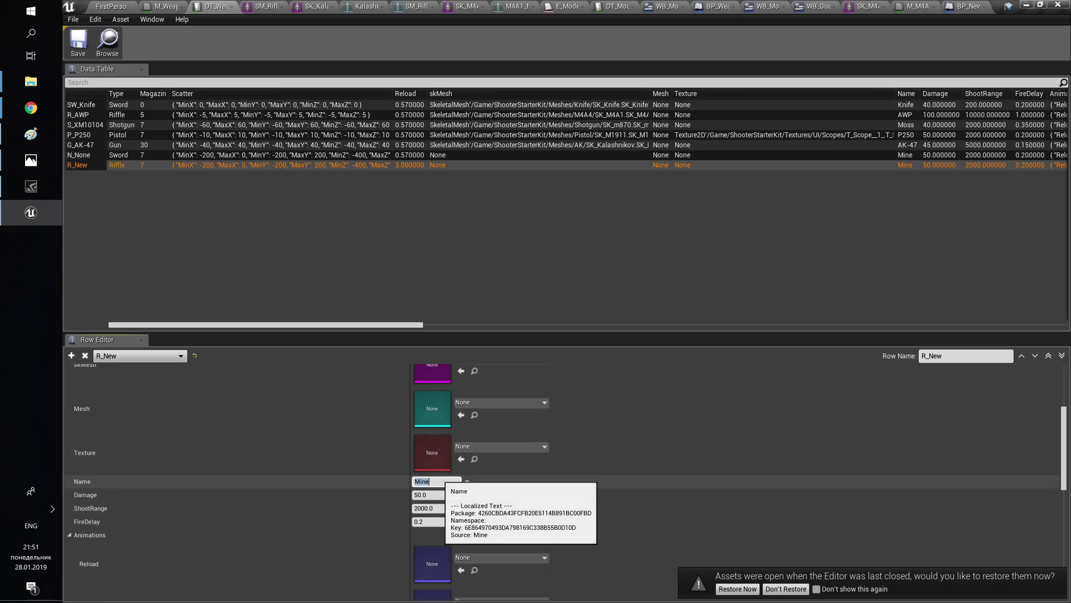
type("NewWeapon")
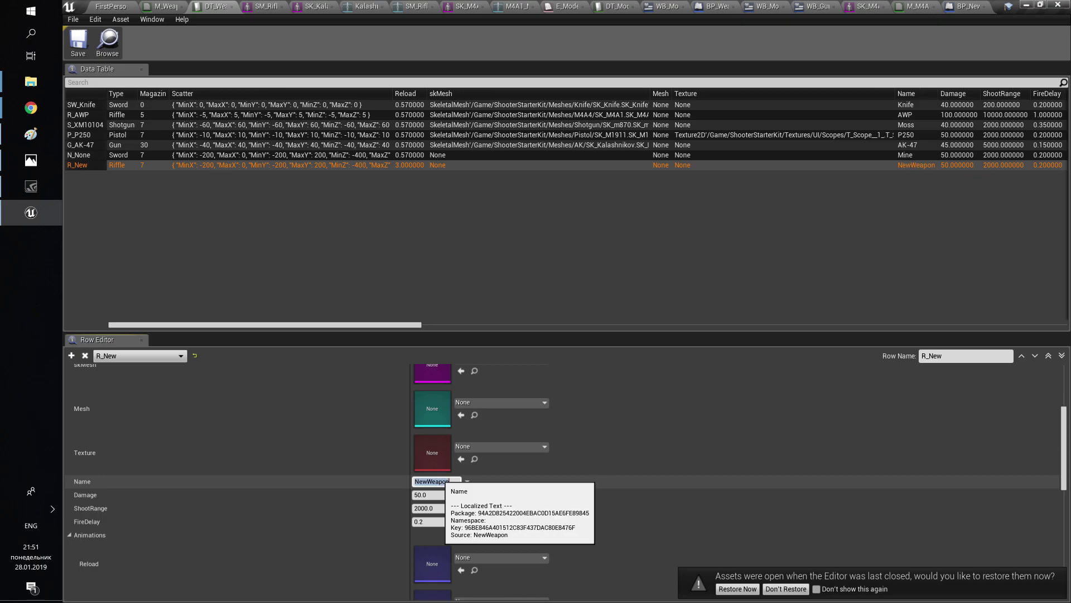
key("Return")
- Assign FirstPersonFire_Montage as the Shoot animation of the R_New row
scroll(485, 496, "up", 3)
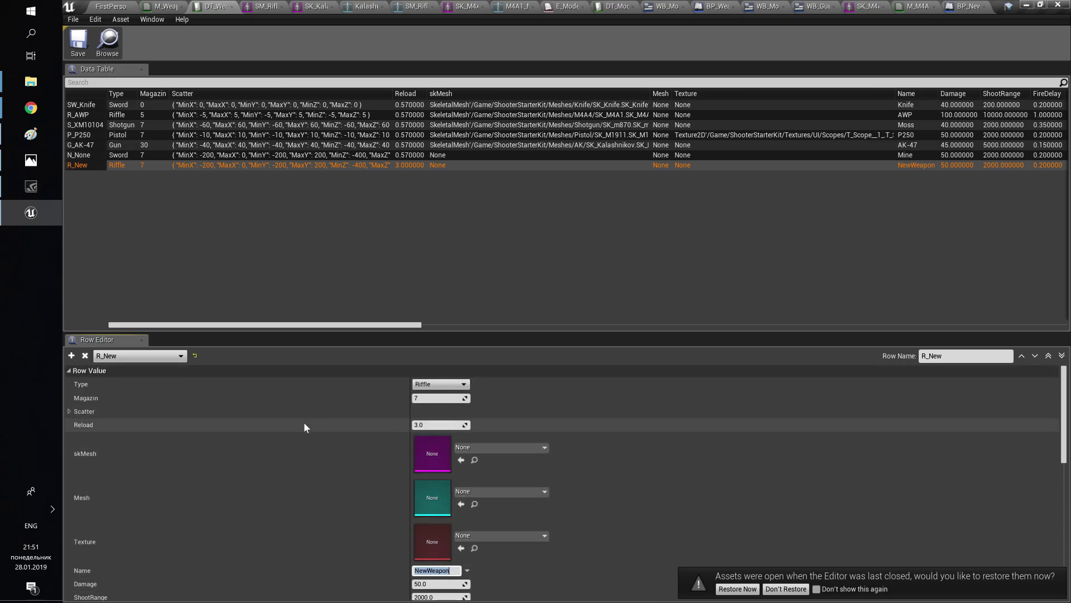
scroll(132, 416, "down", 2)
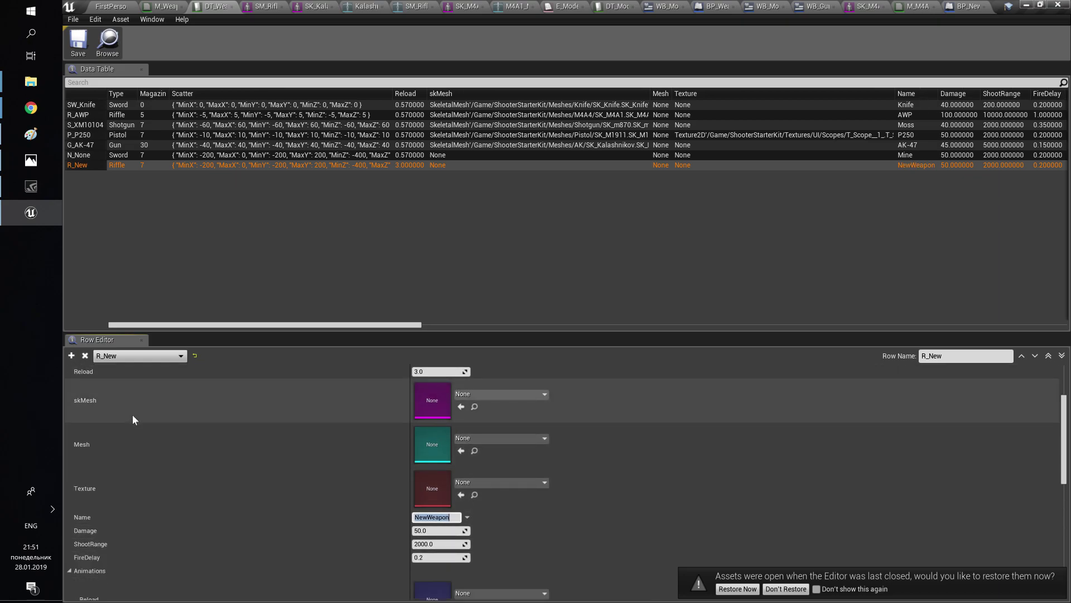
scroll(133, 416, "down", 6)
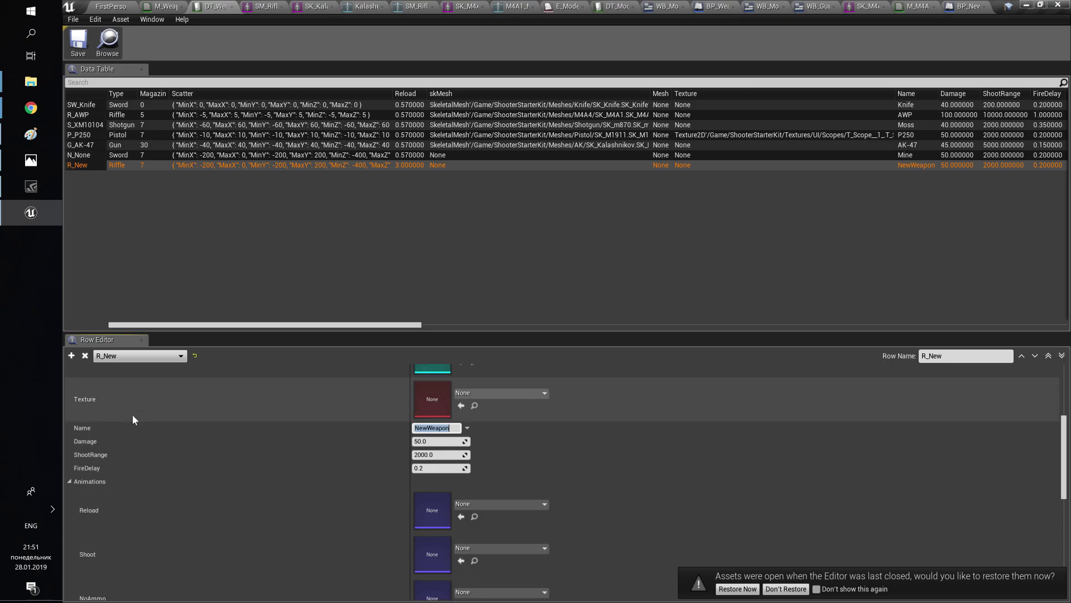
left_click(491, 476)
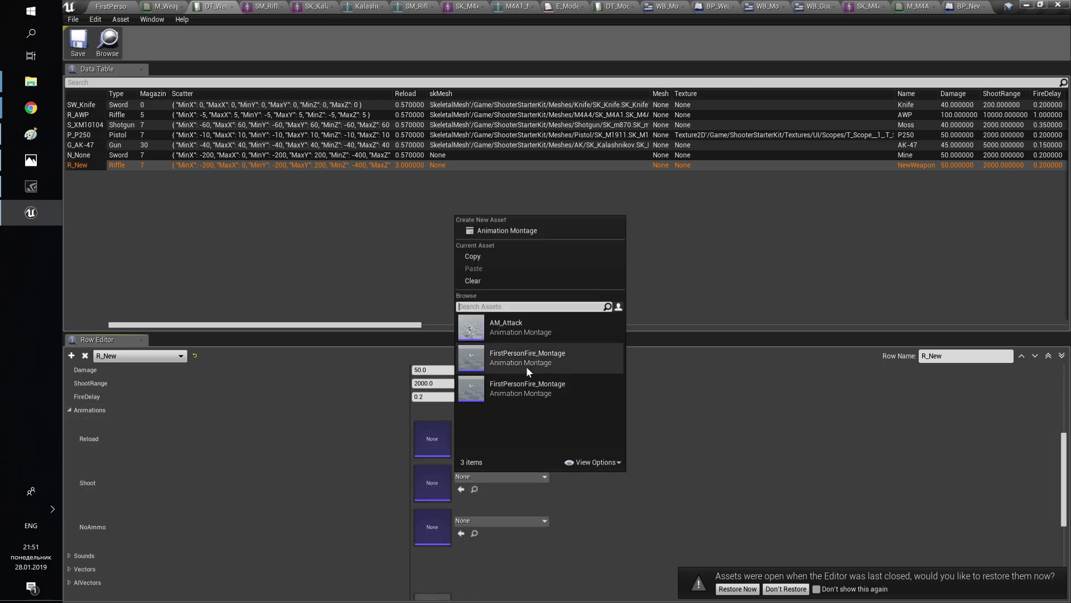
left_click(526, 366)
- Assign the SC_Sniper_1 sound cue as the ShootSound of the R_New row
scroll(335, 470, "down", 3)
left_click(69, 483)
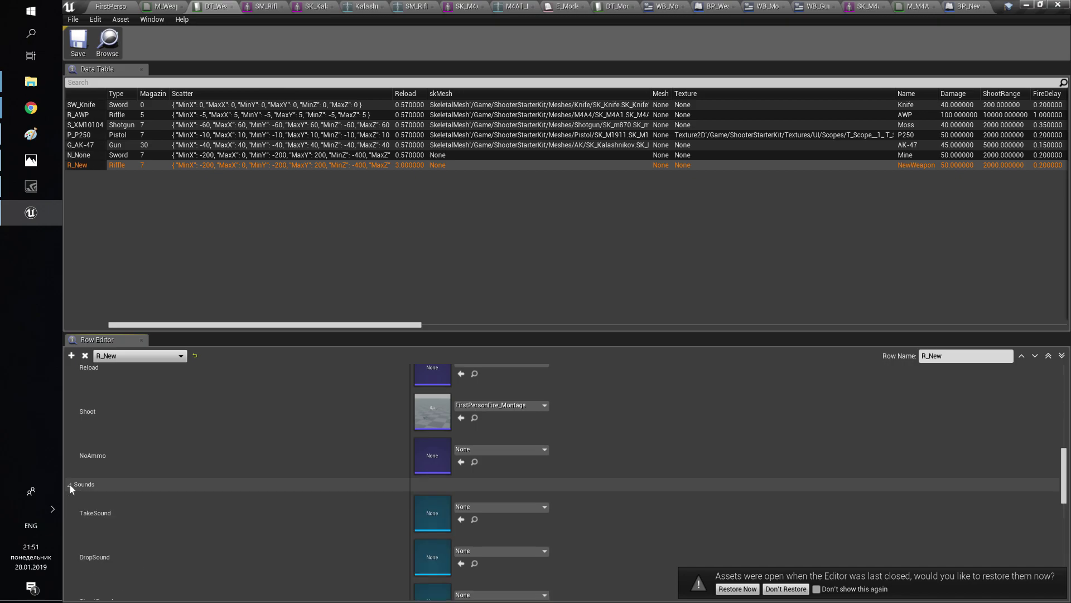
scroll(357, 499, "down", 2)
left_click(477, 541)
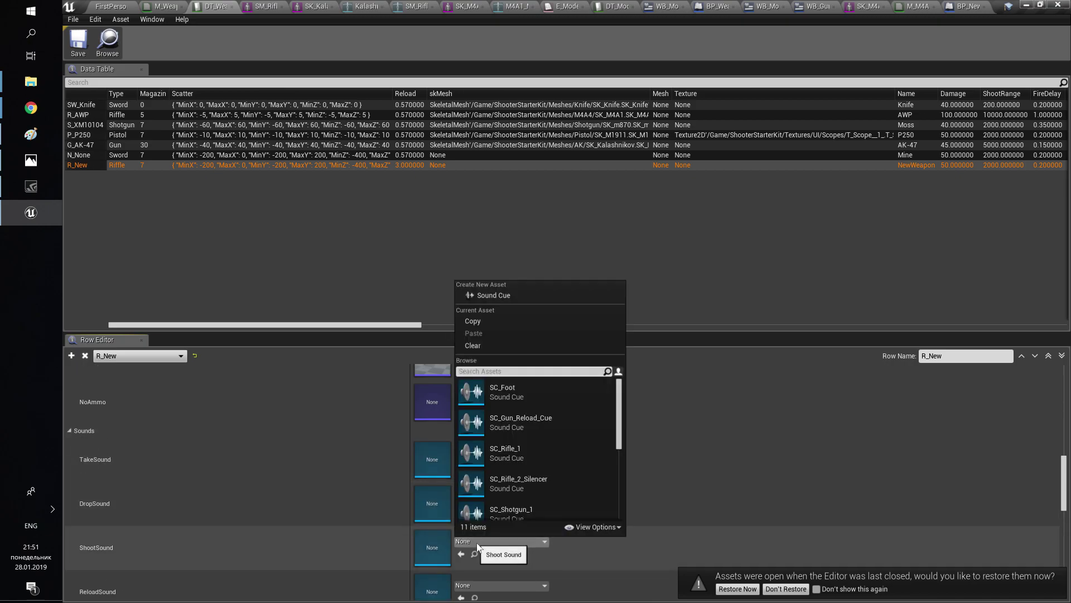
type("sh")
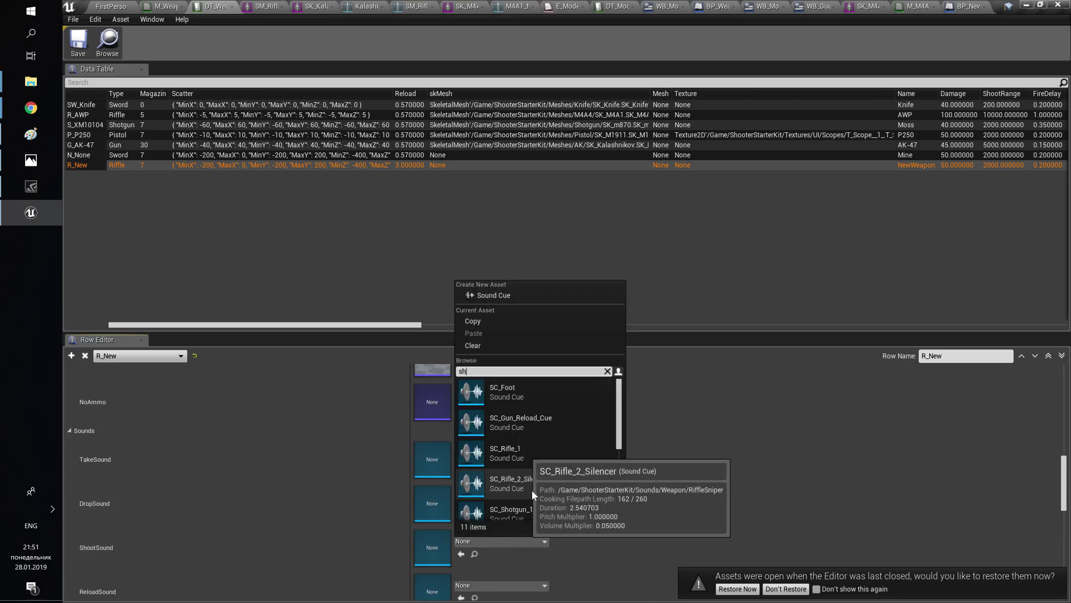
scroll(554, 404, "down", 5)
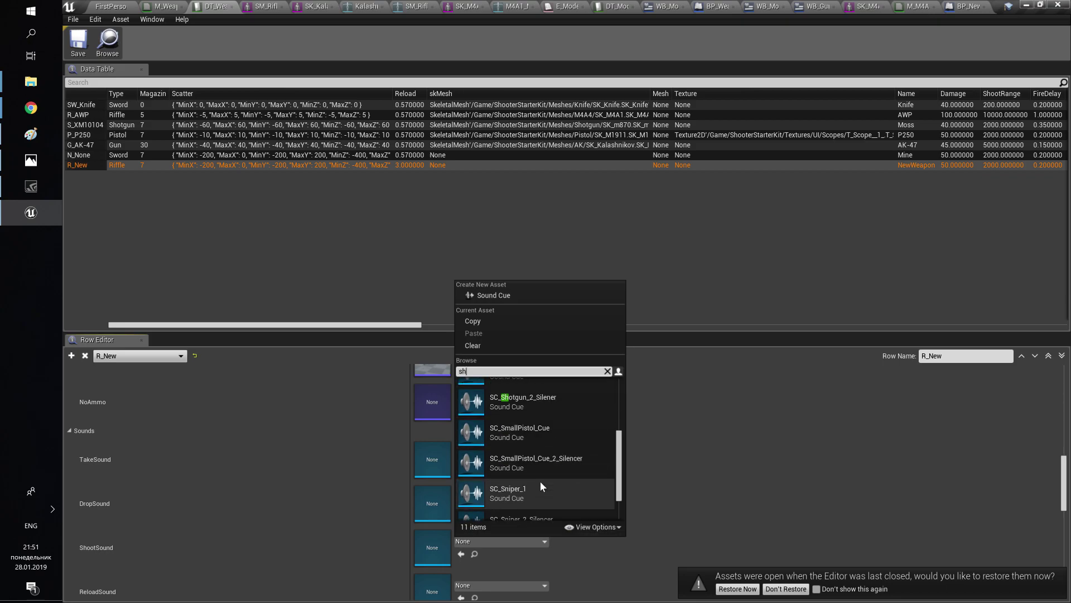
scroll(563, 480, "down", 1)
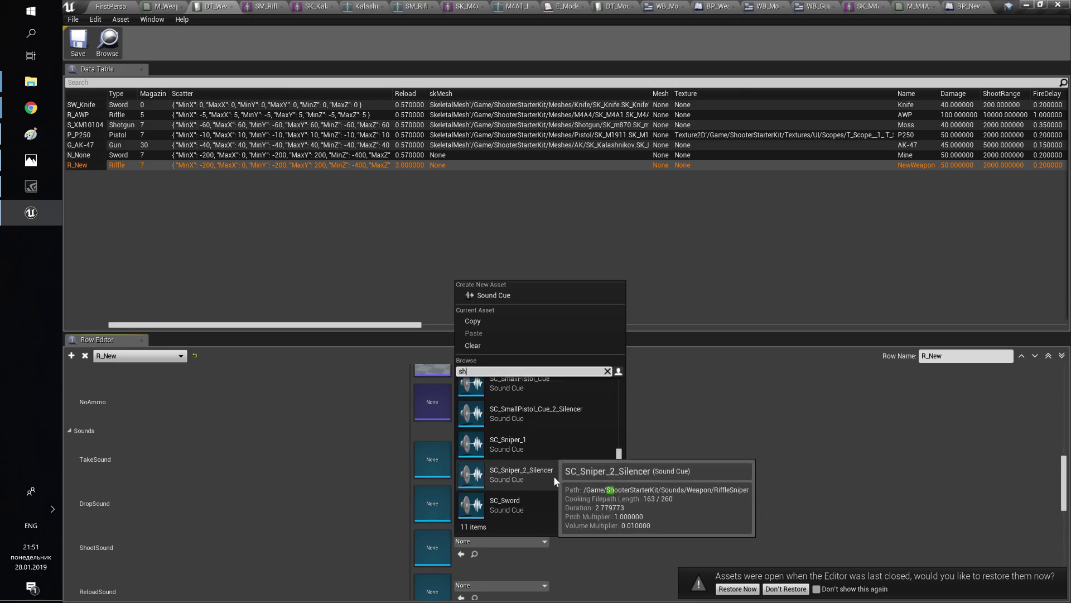
left_click(541, 449)
- Assign the SC_Sniper_2_Silencer sound cue as the SilencerSound of the R_New row
scroll(372, 483, "down", 4)
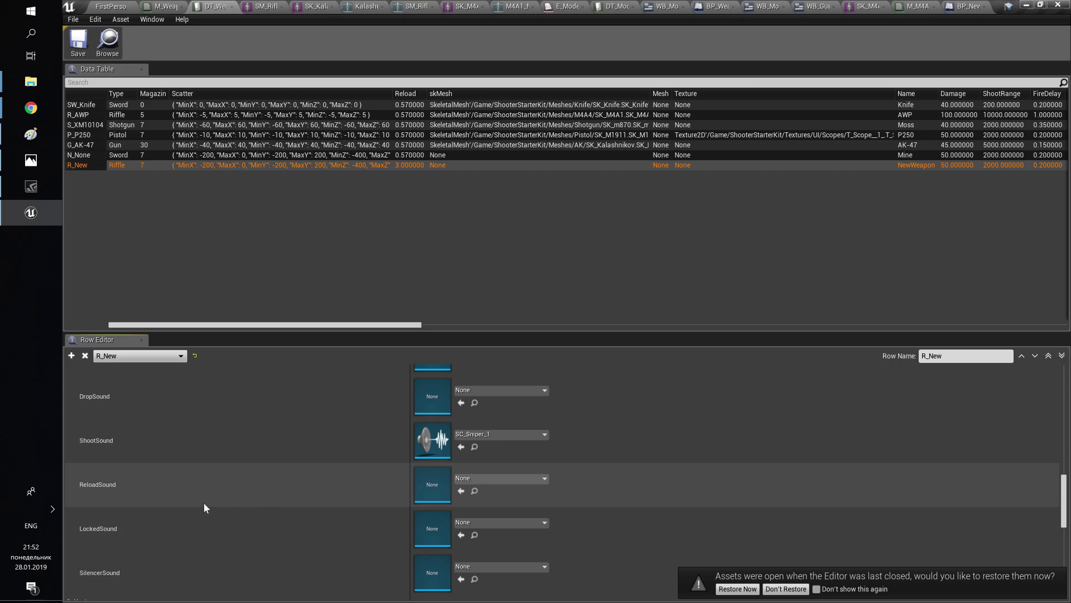
scroll(210, 507, "down", 1)
left_click(491, 510)
type("sil")
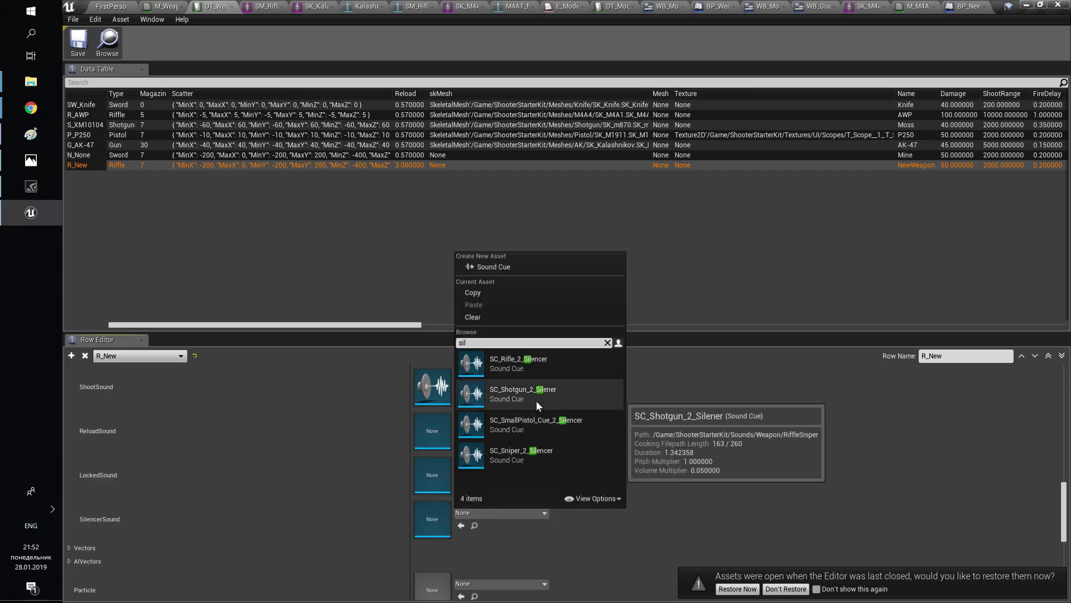
left_click(547, 456)
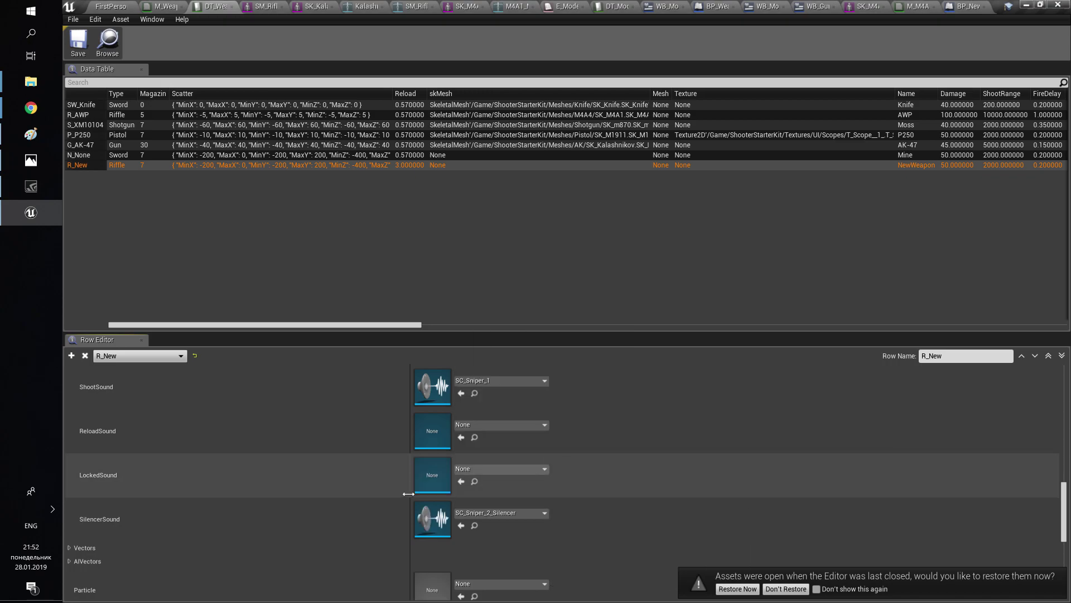
- Set both SmallTexture and CasualTexture of the R_New row to T_AK47_icon
scroll(409, 493, "down", 3)
scroll(406, 488, "down", 2)
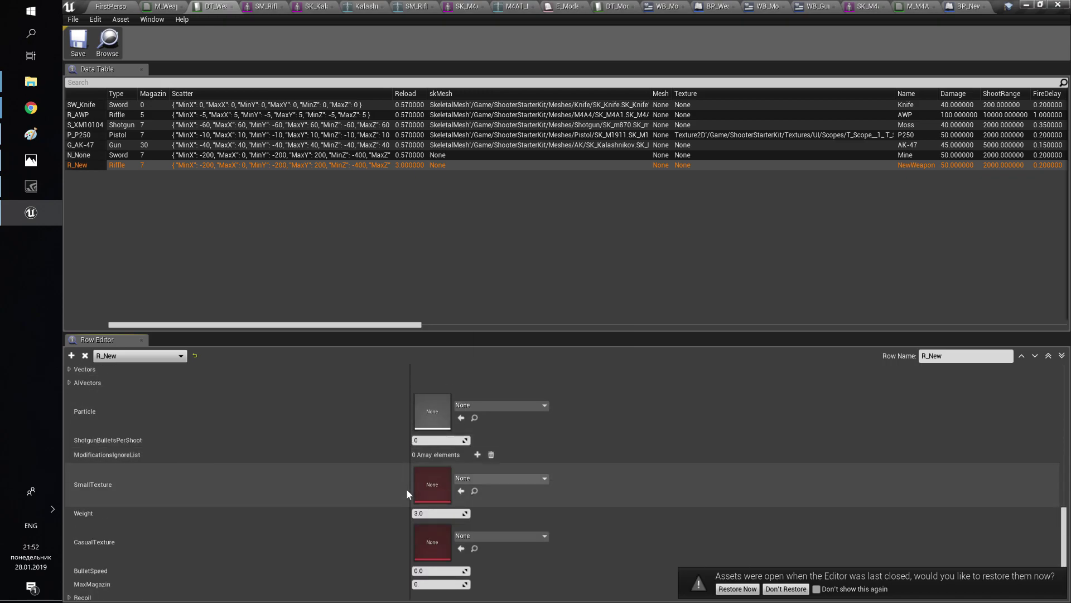
left_click(500, 479)
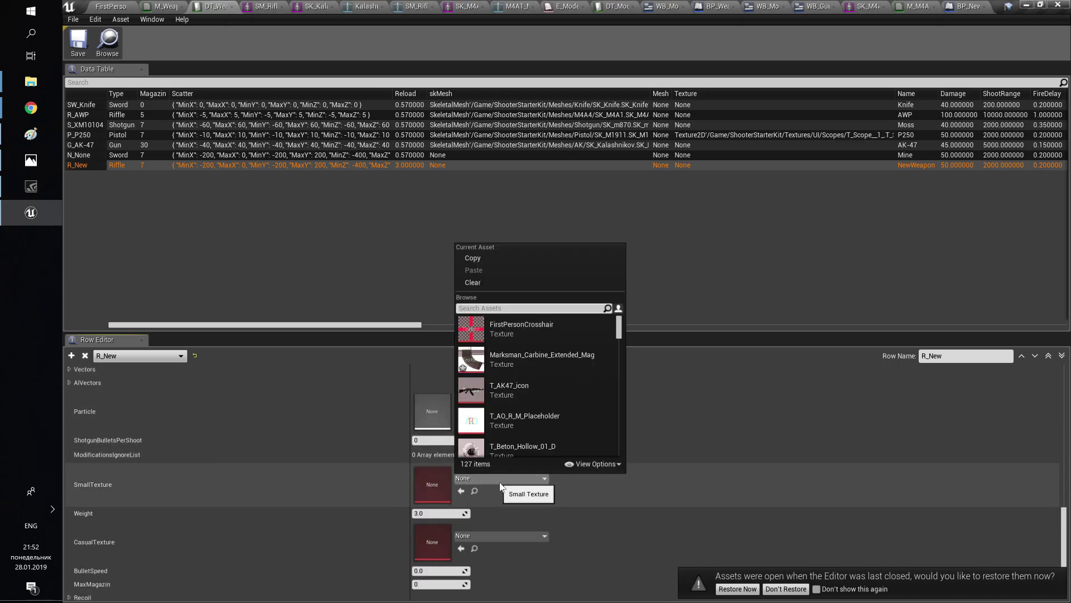
left_click(514, 395)
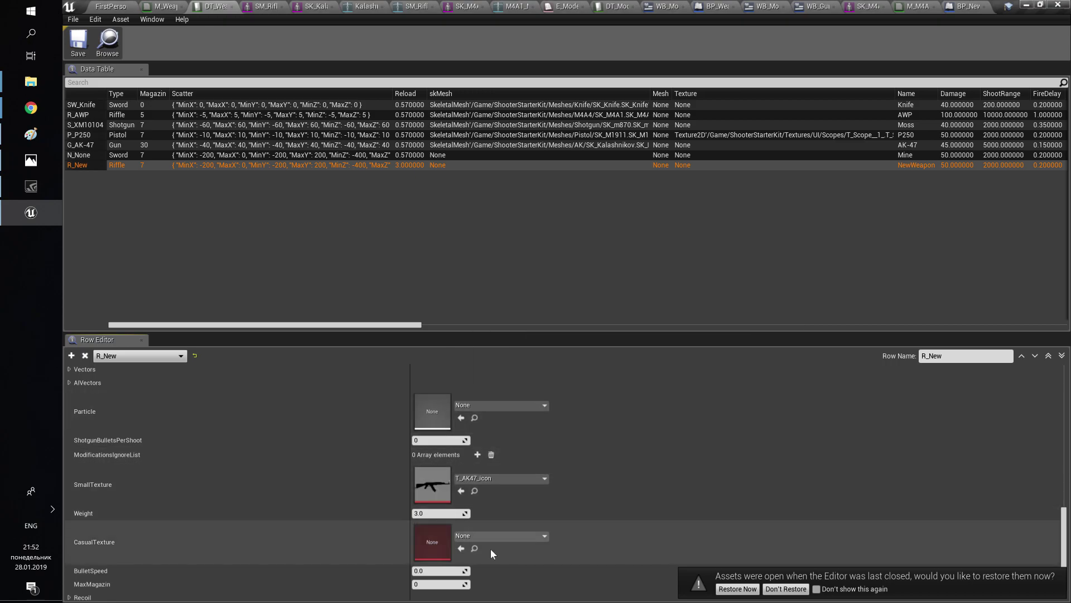
left_click(494, 536)
left_click(502, 449)
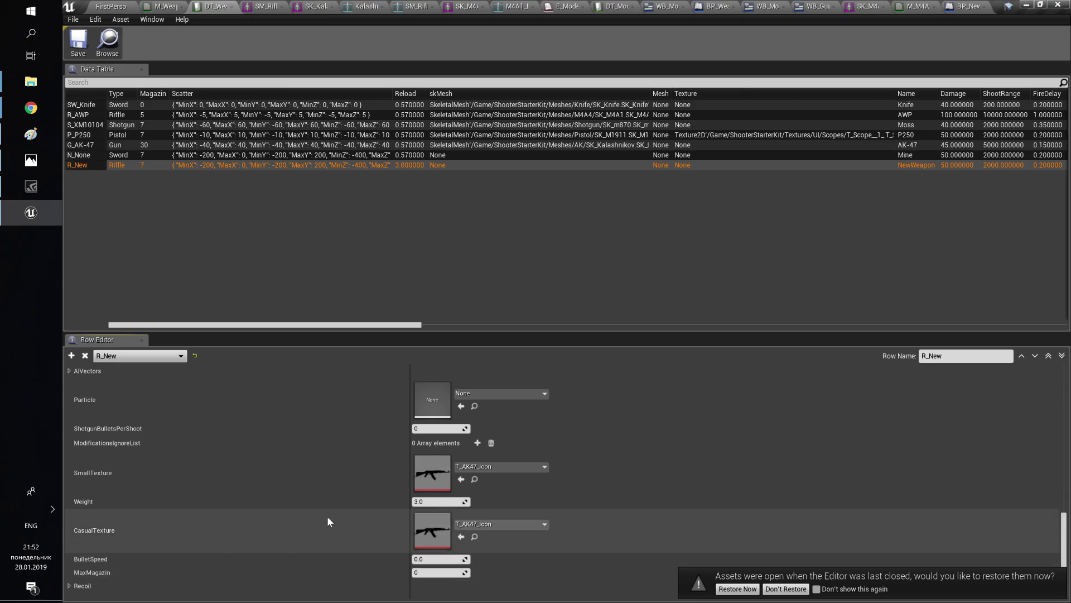
- Set the R_New row's BulletSpeed to 5000, using the G_AK-47 row as reference
left_click(312, 156)
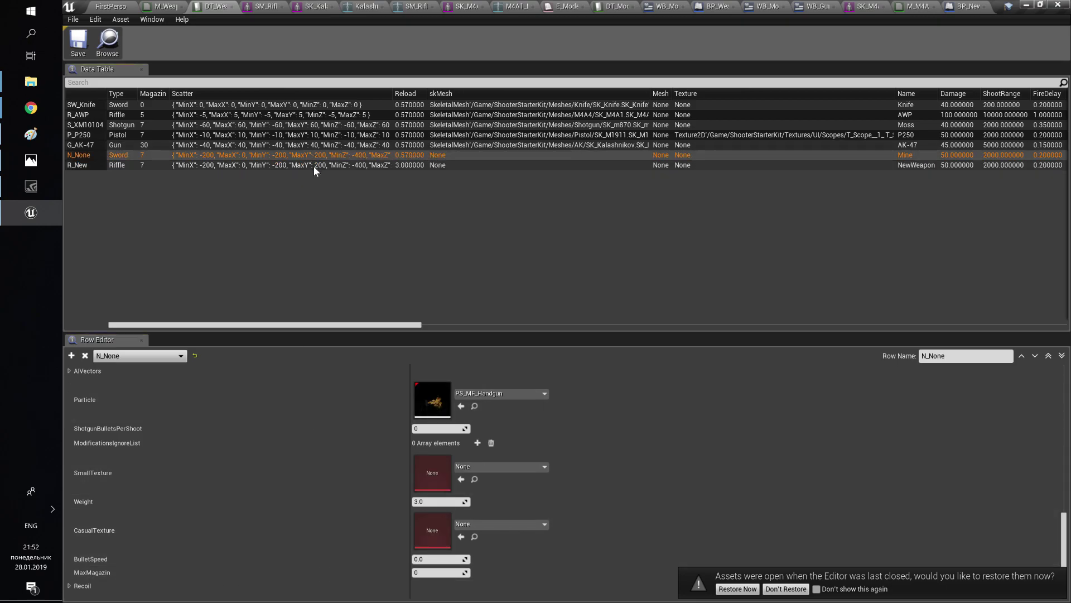
left_click(302, 146)
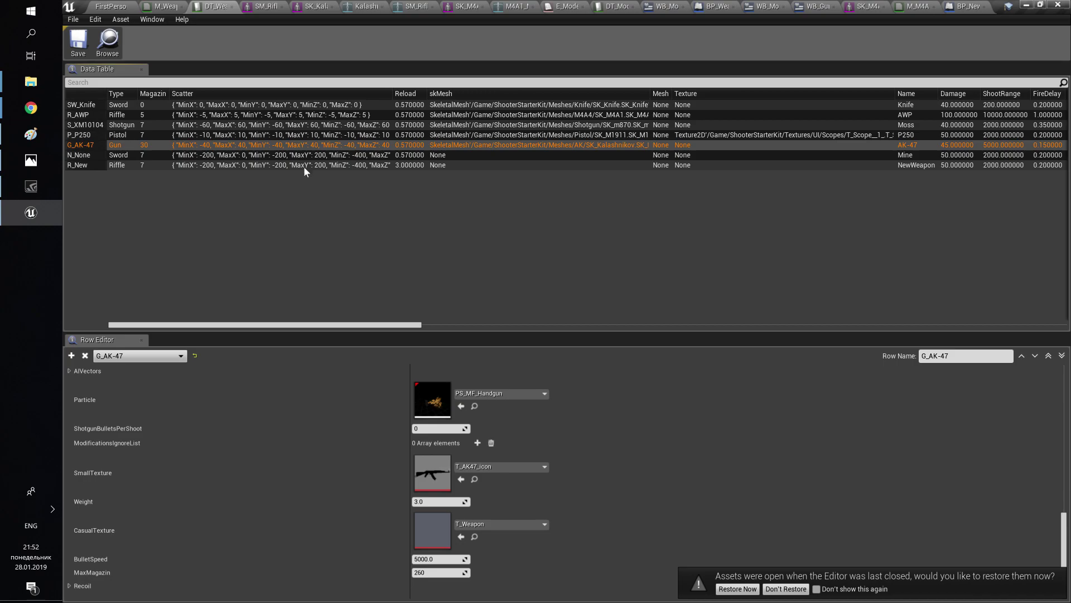
left_click(303, 166)
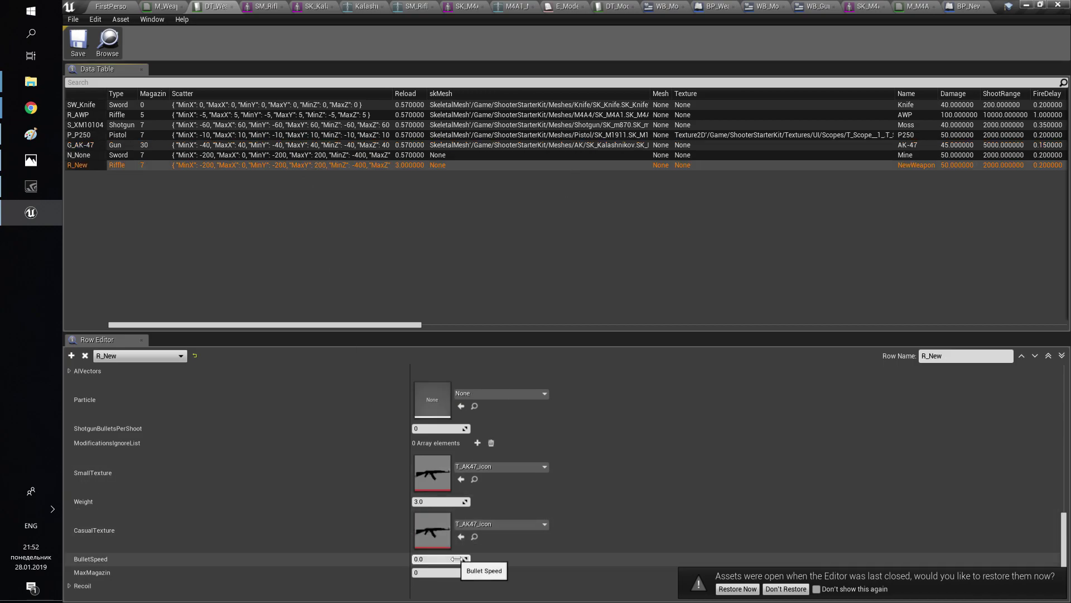
left_click(438, 559)
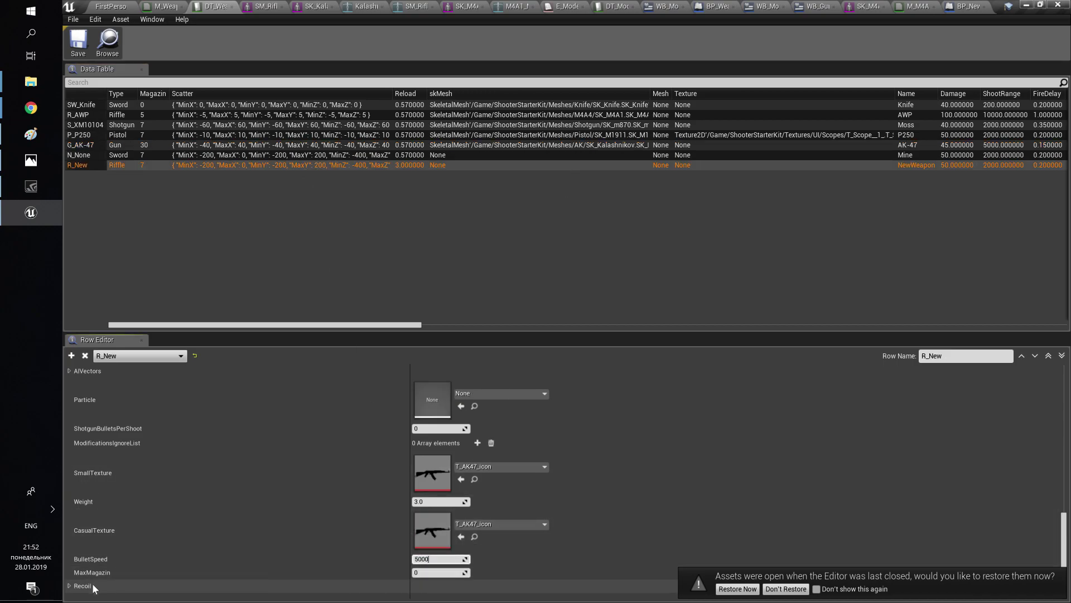
- Set the R_New row's minRecoil and maxRecoil to -0.05, using the G_AK-47 row's recoil as reference
left_click(84, 585)
scroll(109, 577, "down", 1)
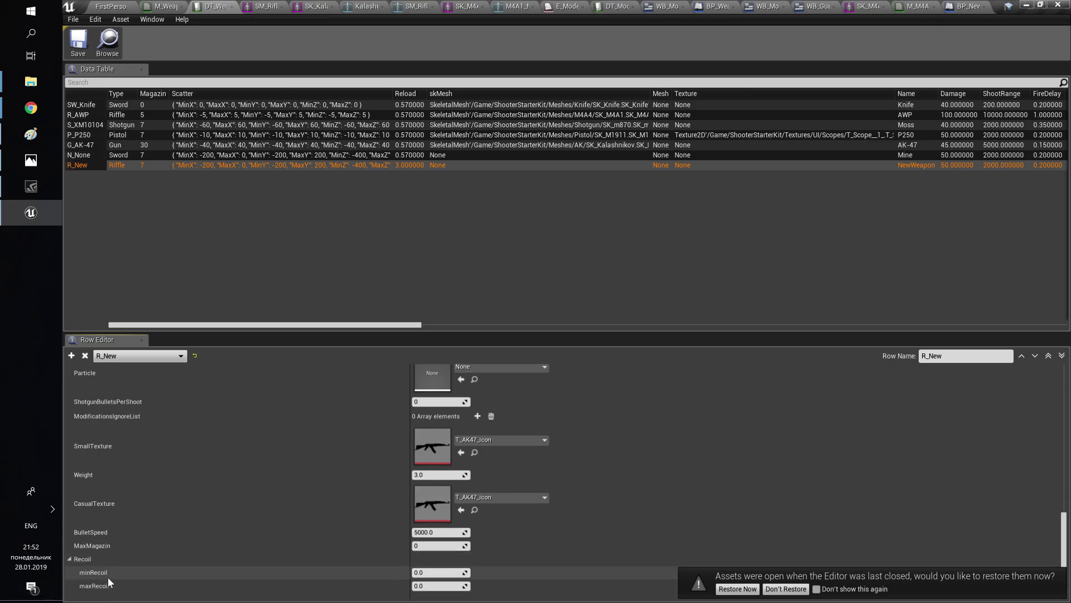
scroll(108, 581, "up", 3)
scroll(108, 572, "down", 3)
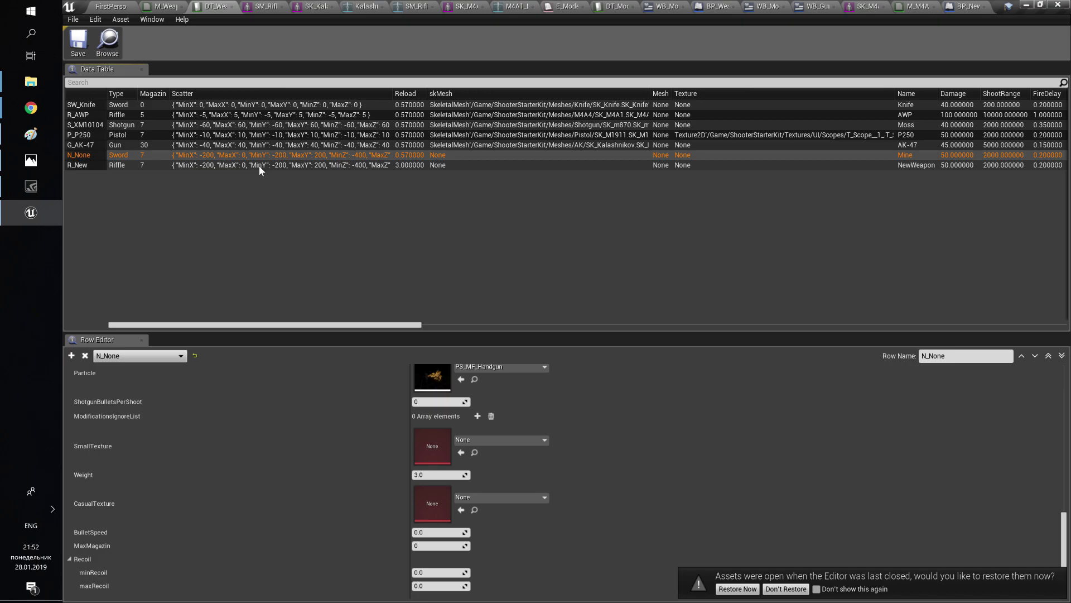
left_click(253, 146)
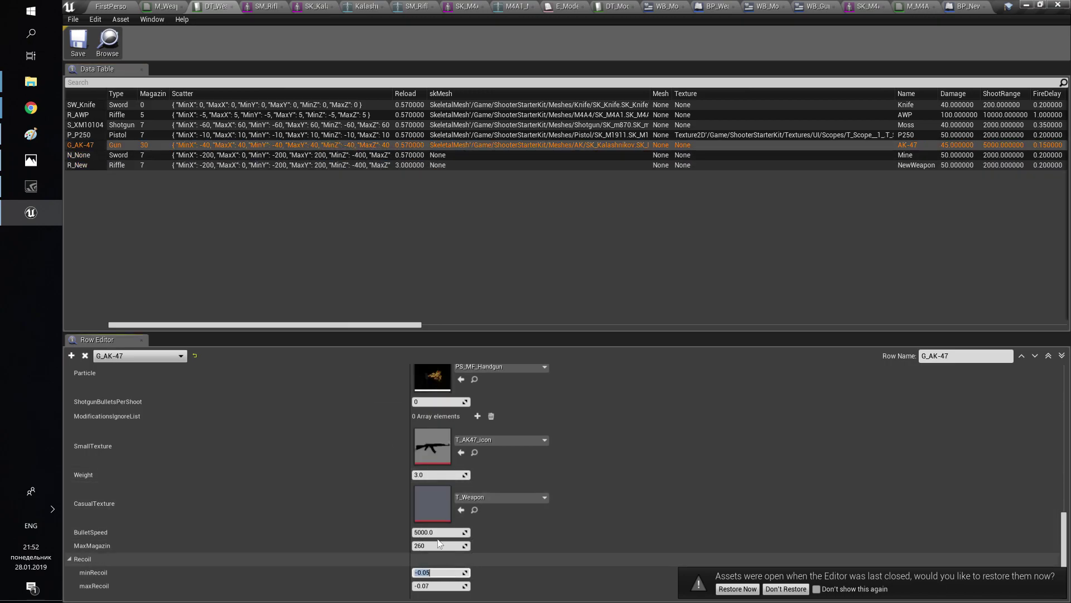
left_click(294, 166)
left_click(442, 572)
type("-0.05")
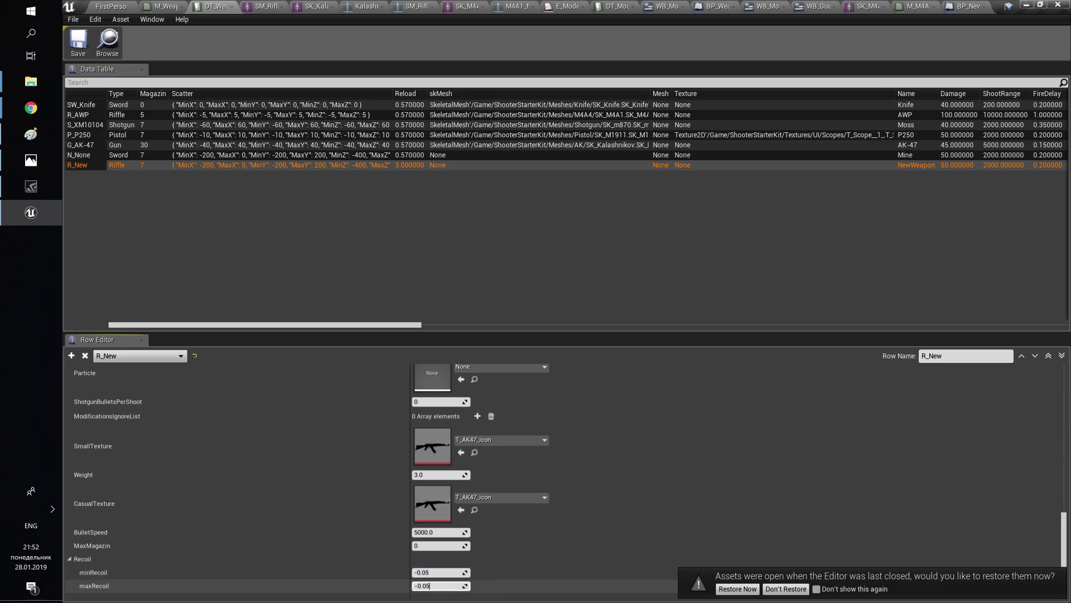
- Assign the SM_Rifle_SM_Rifle skeletal mesh as the skMesh of the R_New row
scroll(504, 479, "up", 10)
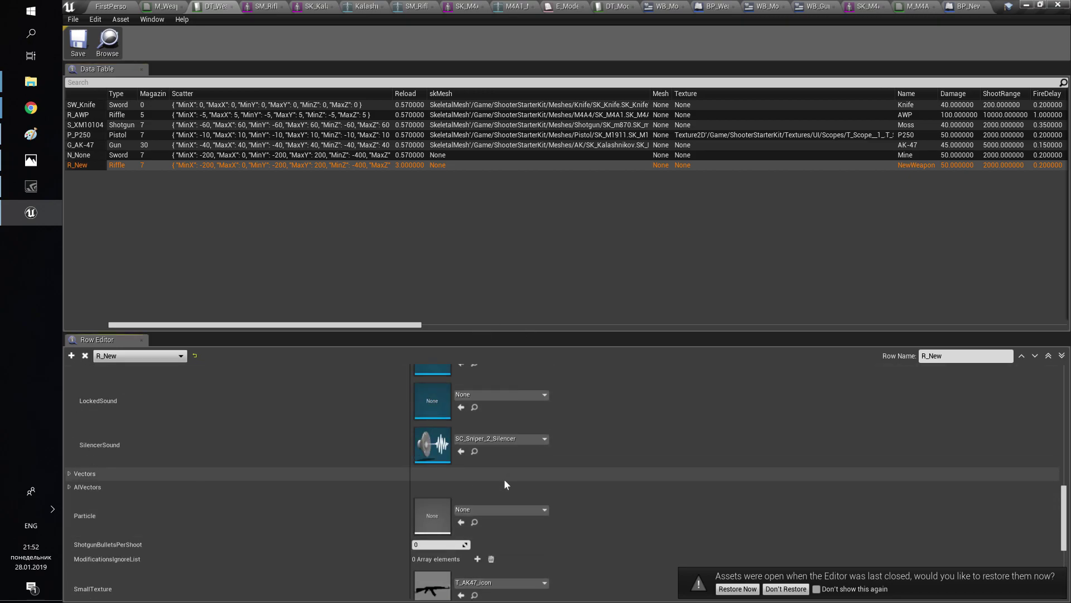
scroll(501, 471, "up", 3)
left_click(501, 447)
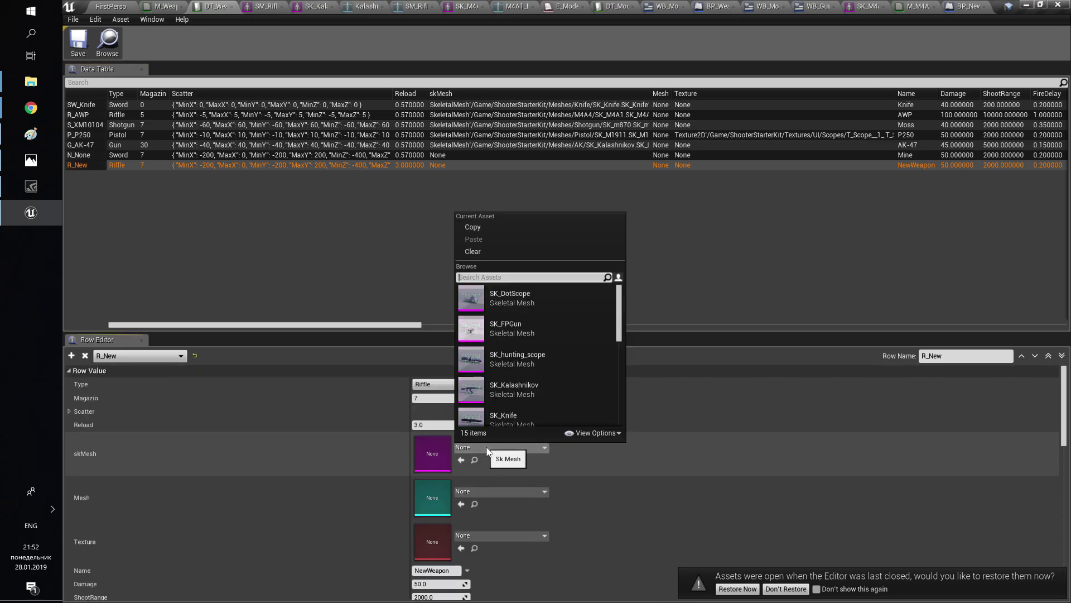
scroll(523, 405, "down", 5)
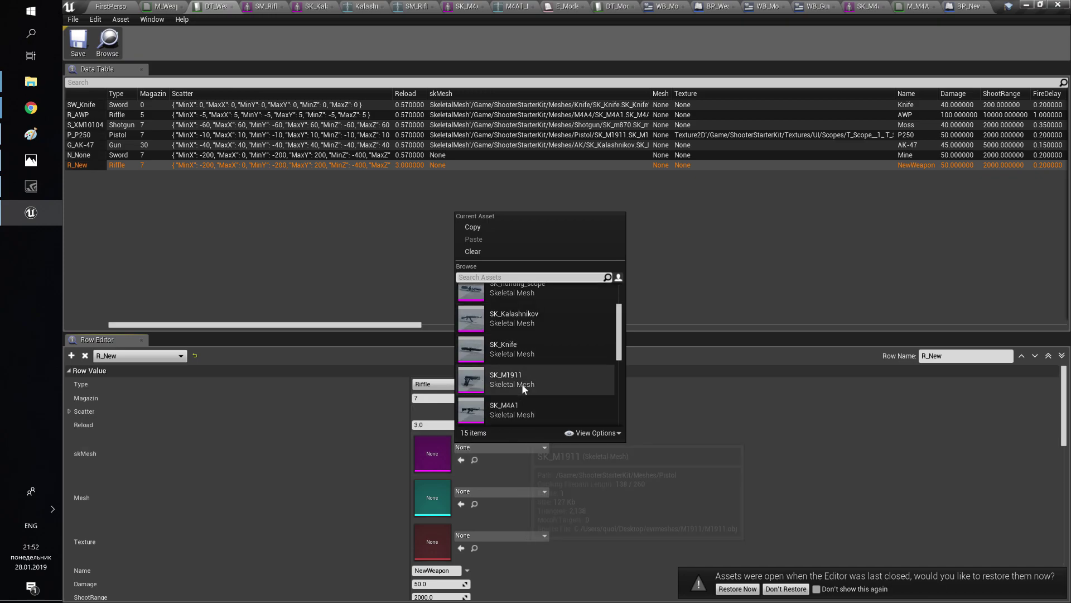
scroll(523, 383, "down", 3)
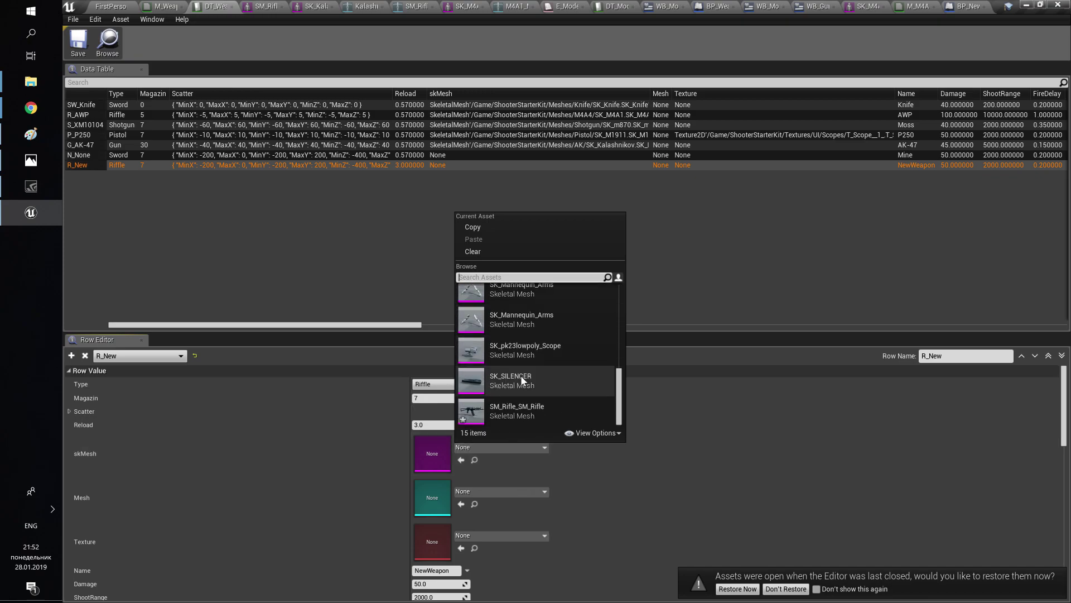
left_click(505, 411)
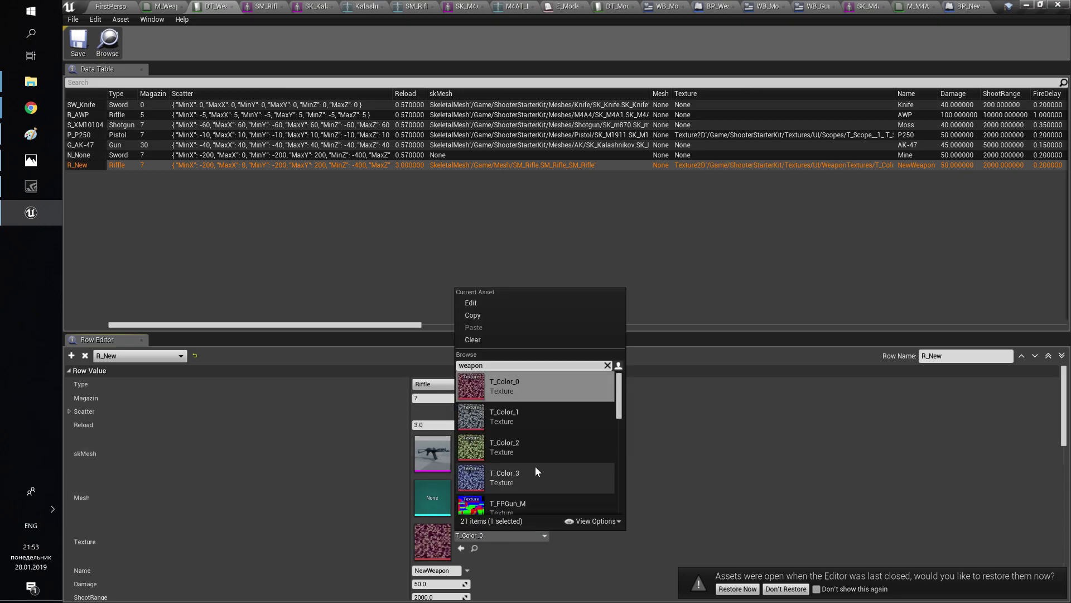
- Set the R_New row's Texture to T_Weapon and check the G_AK-47 row for reference
left_click_drag(619, 410, 627, 506)
left_click(546, 473)
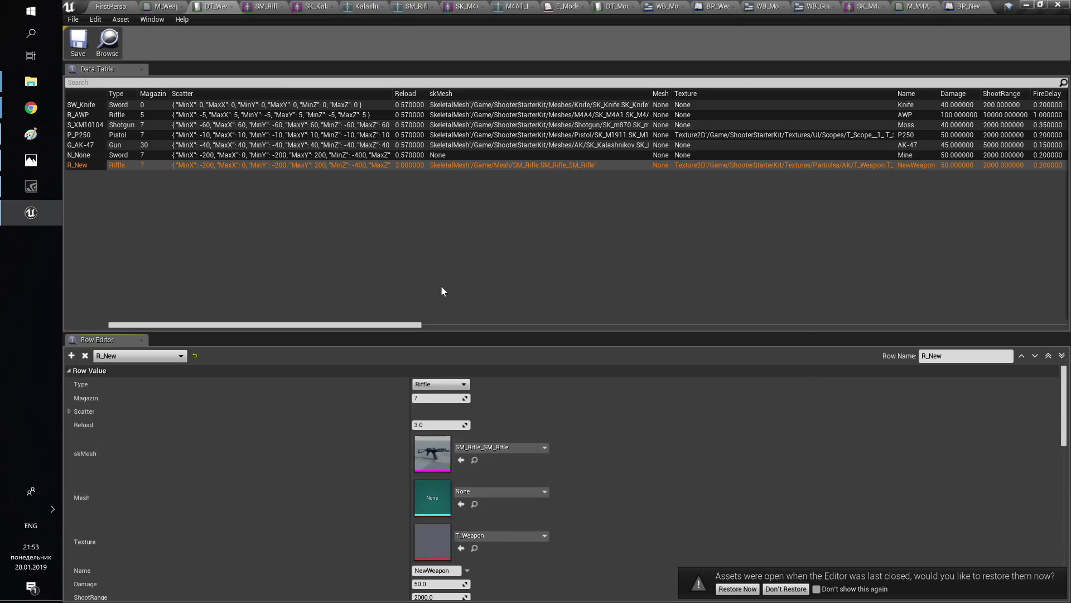
left_click(357, 145)
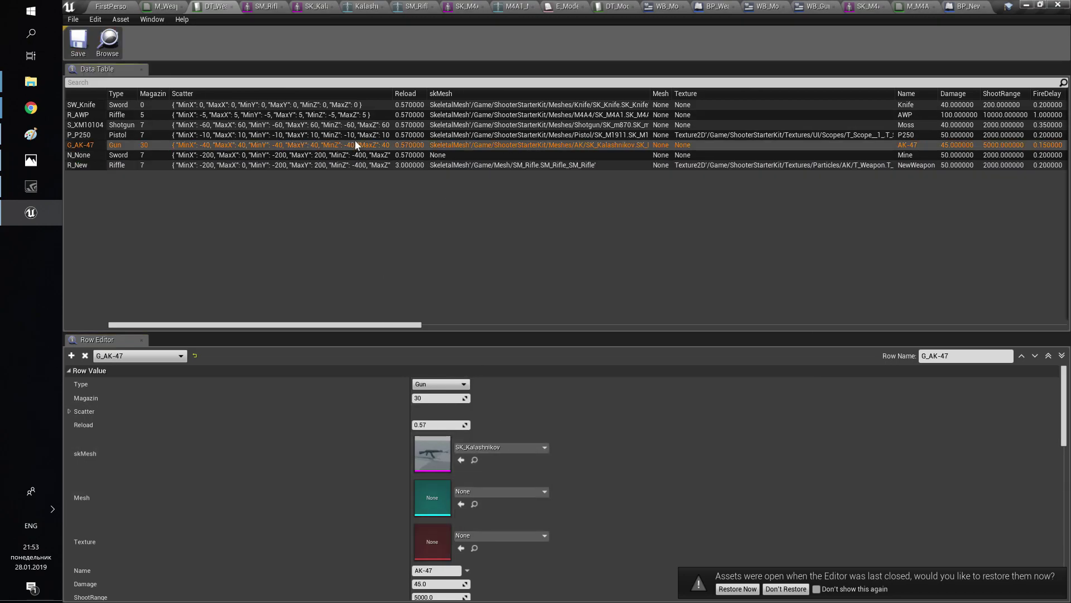
- Check the BP_NewWeapon Blueprint's defaults and place an instance of it in the level beside the other two rifles
left_click(126, 7)
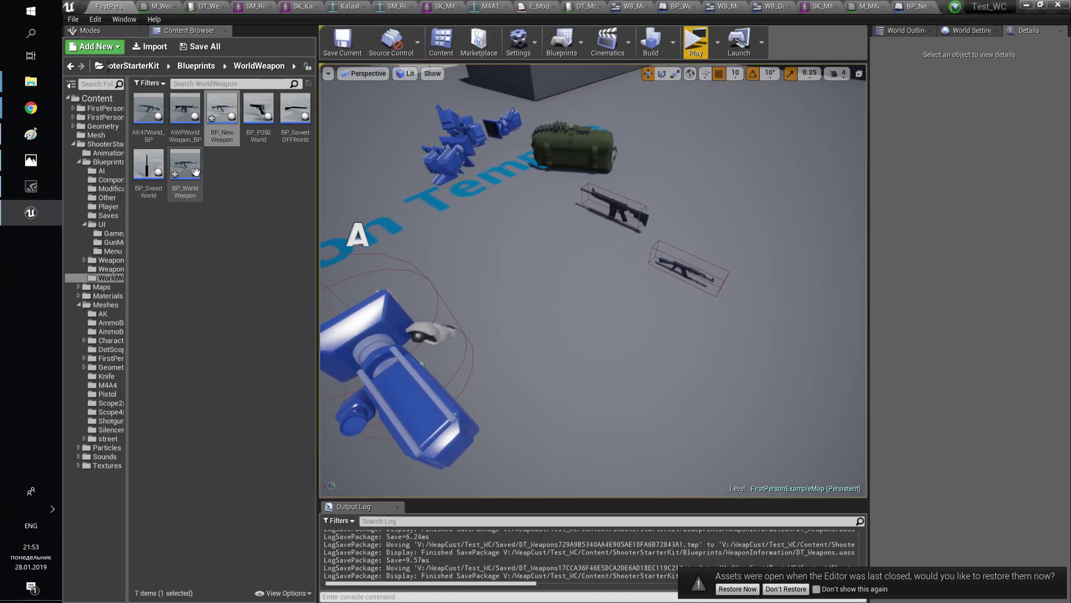
double_click(234, 139)
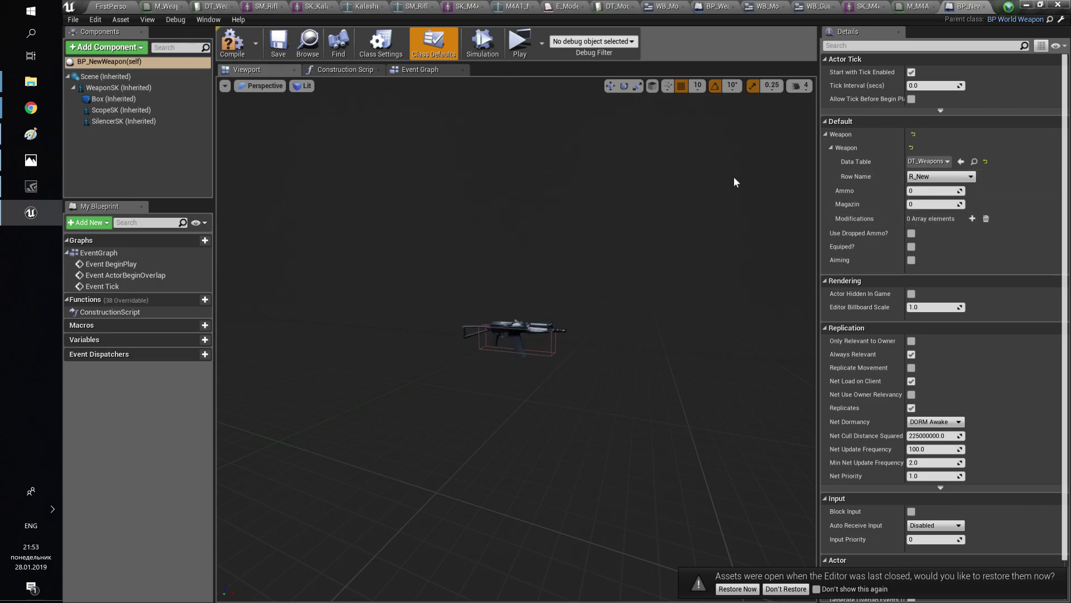
left_click(111, 6)
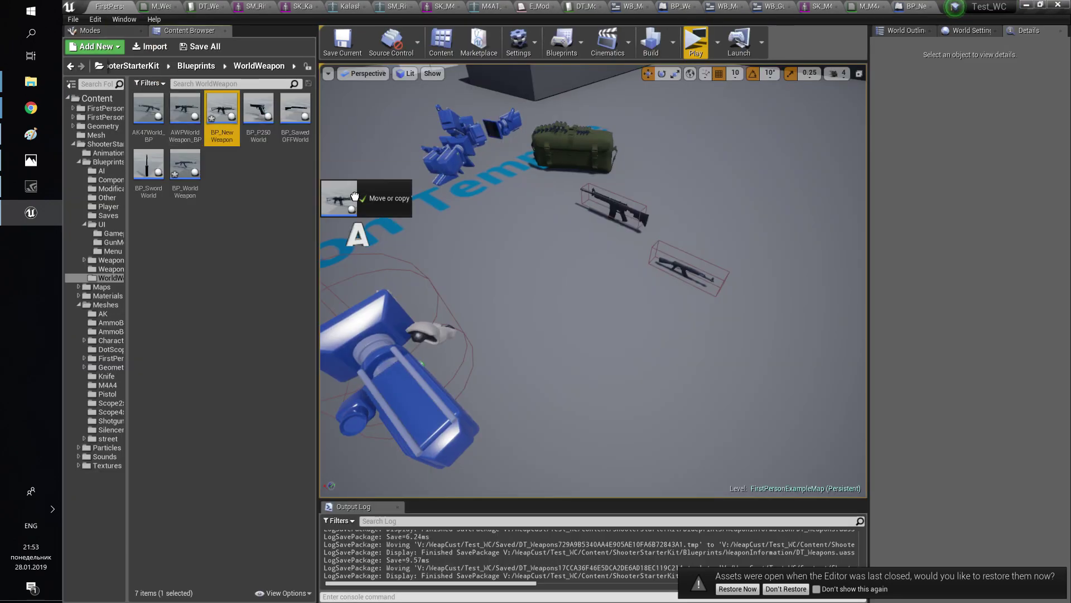
left_click_drag(354, 196, 550, 247)
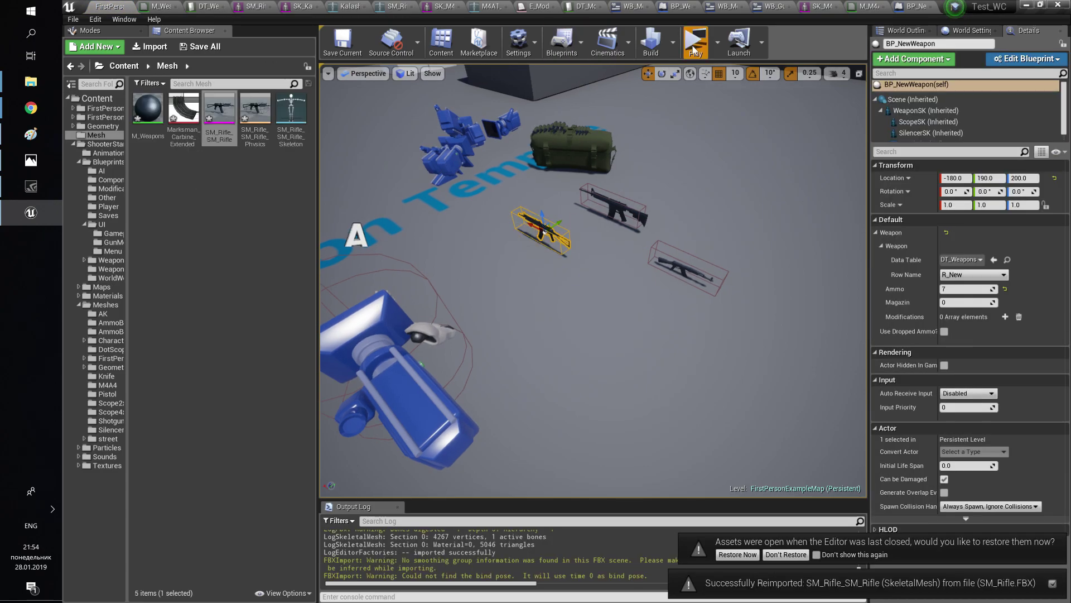
- Play the level in the preview, switch weapons, fire until the magazine is empty and walk around the arena
left_click(694, 44)
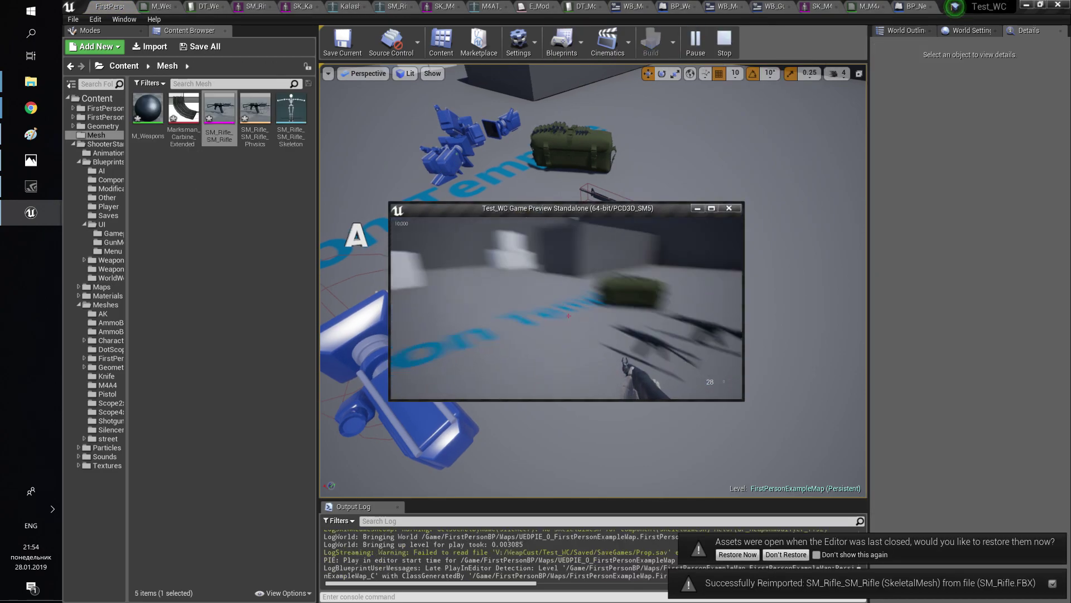
scroll(568, 316, "down", 1)
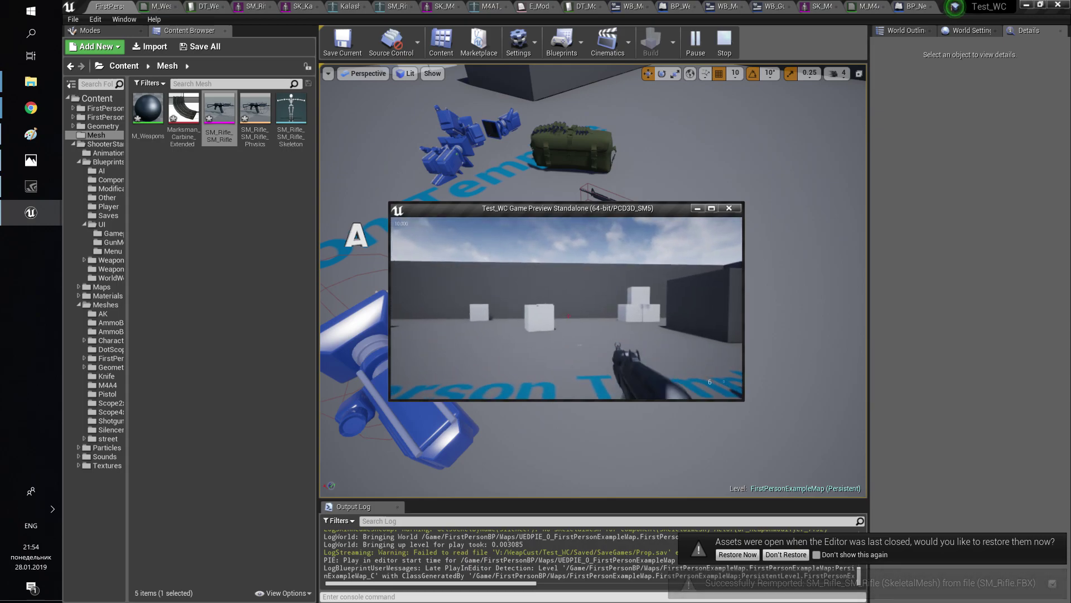
left_click(568, 316)
left_click(568, 316)
key("w")
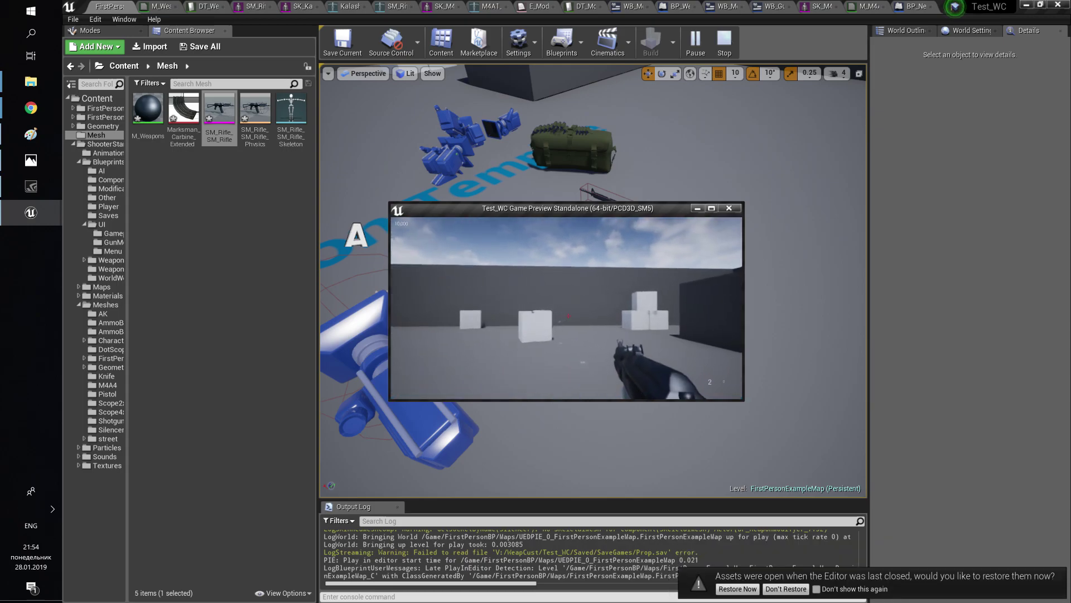
key("w")
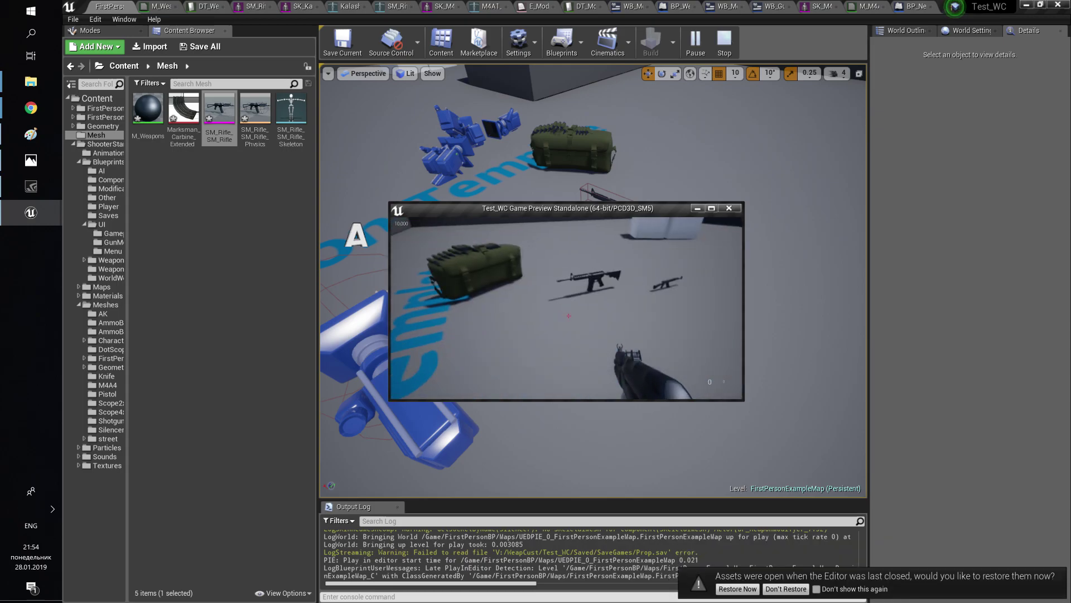
key("w")
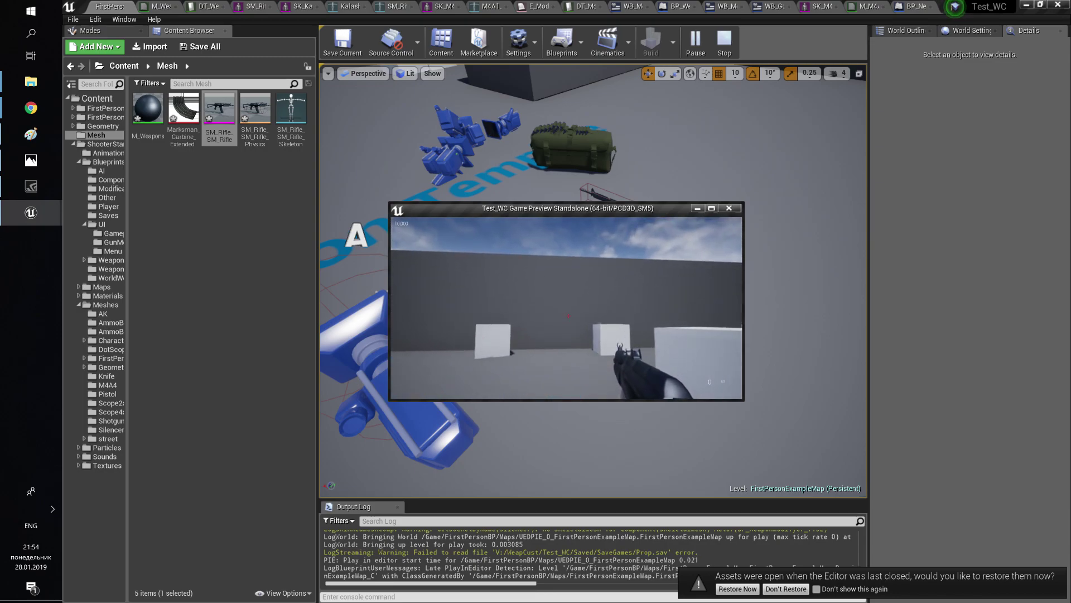
- Maximize the game preview, test firing at the wall and reloading the weapon, and end the play session
left_click(711, 208)
left_click(567, 316)
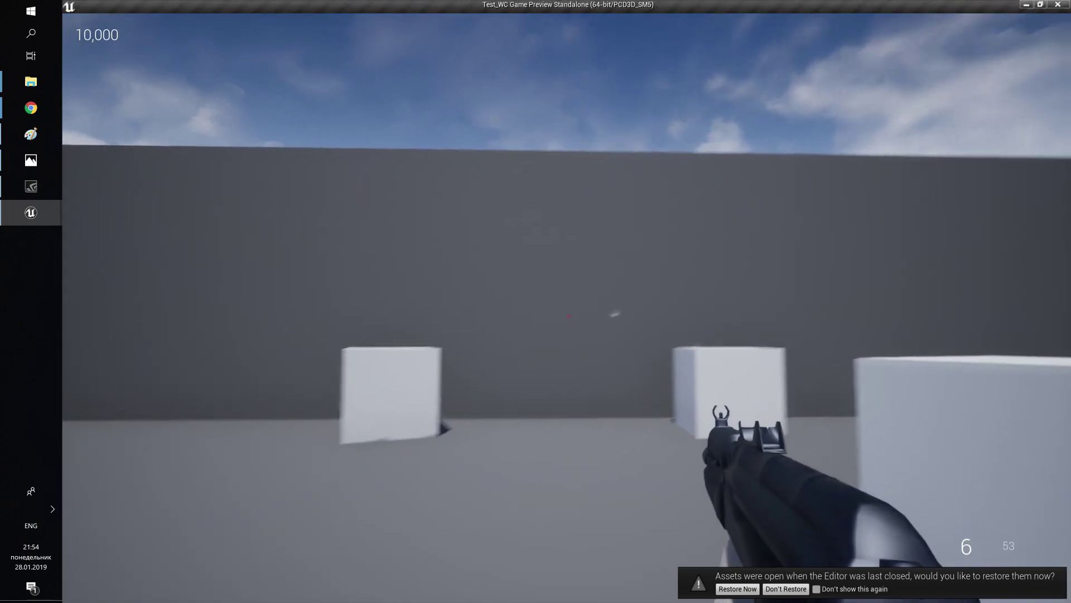
left_click(567, 316)
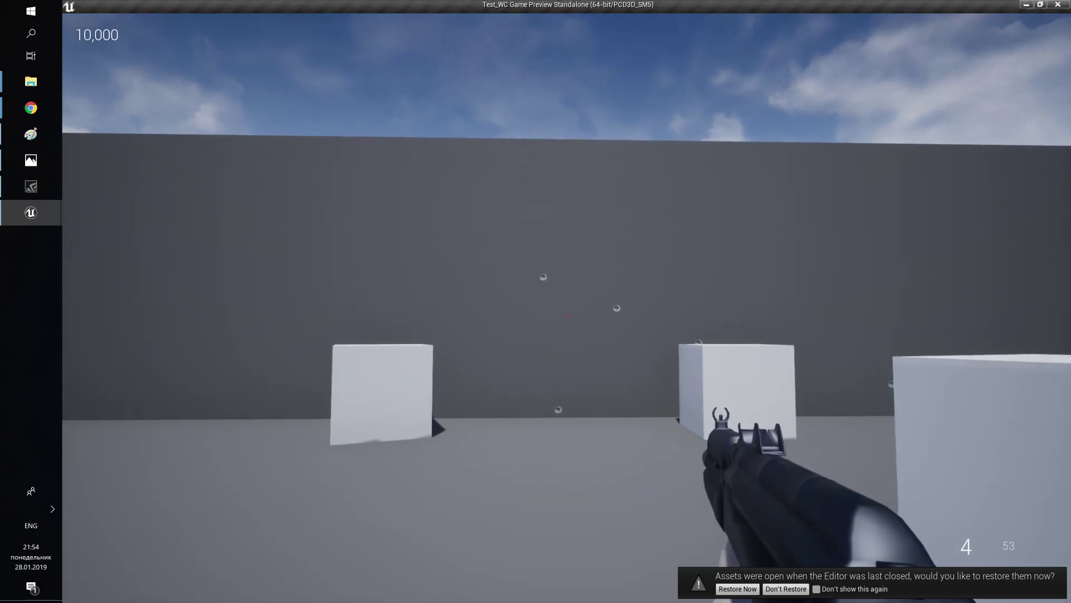
left_click(568, 315)
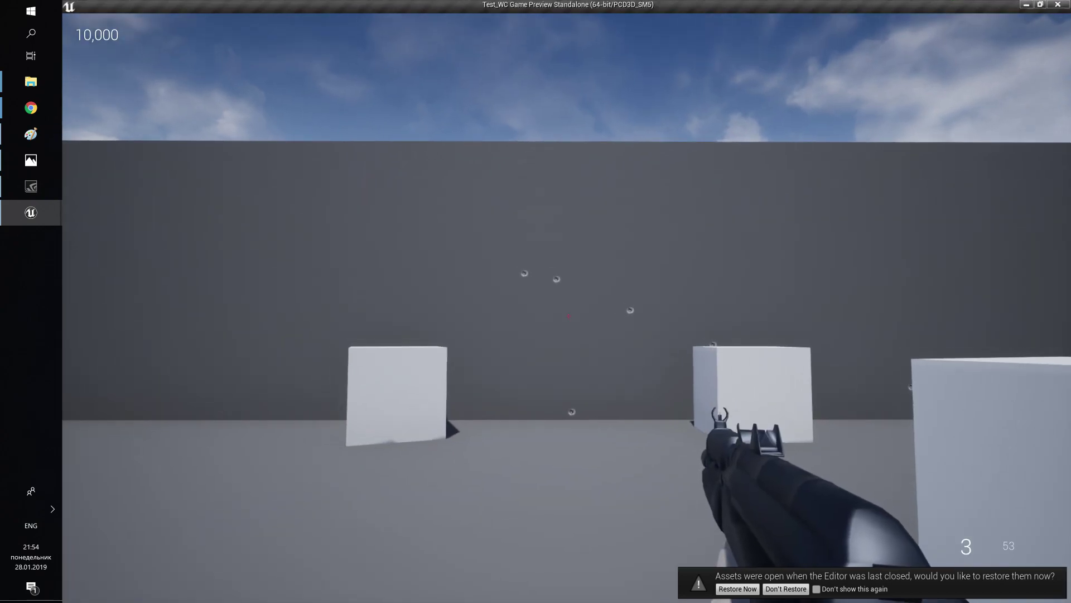
left_click(569, 316)
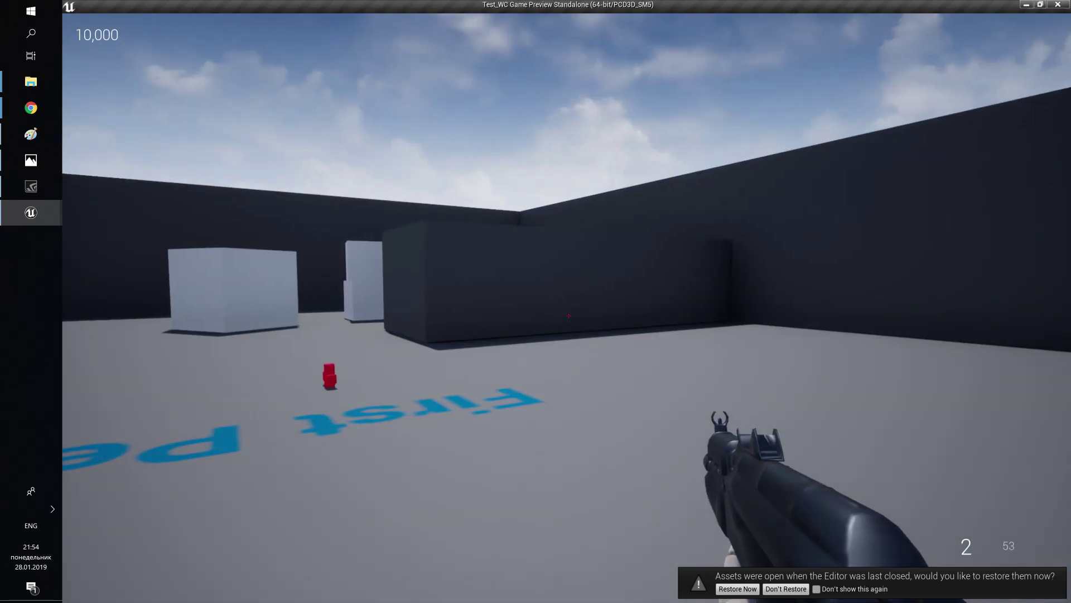
key("r")
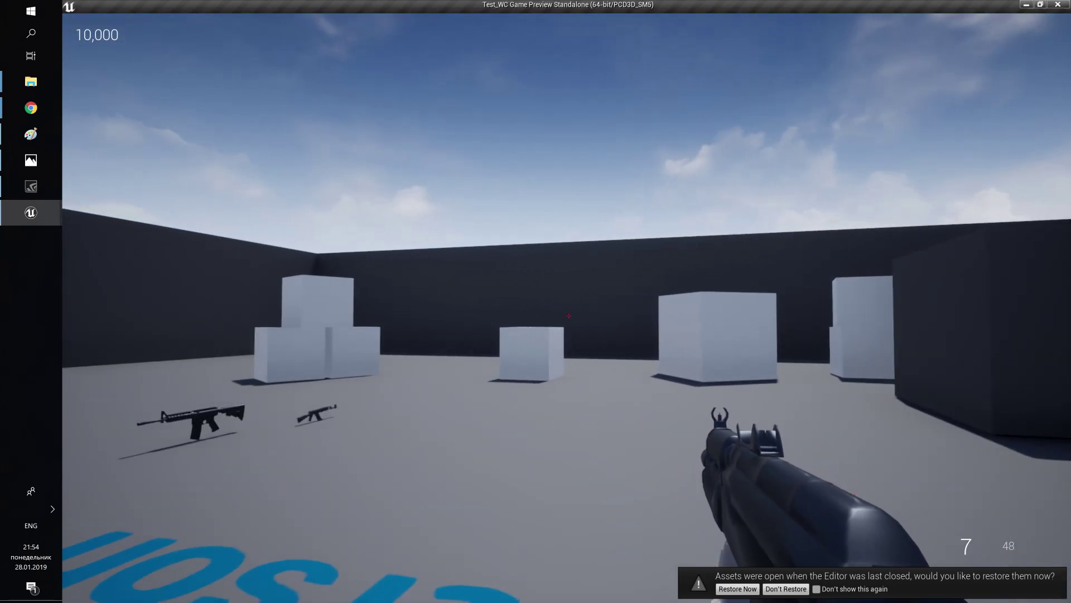
key("Escape")
- Assign the SC_Gun_Reload_Cue sound cue as the ReloadSound of the R_New row in DT_Weapons
left_click(167, 6)
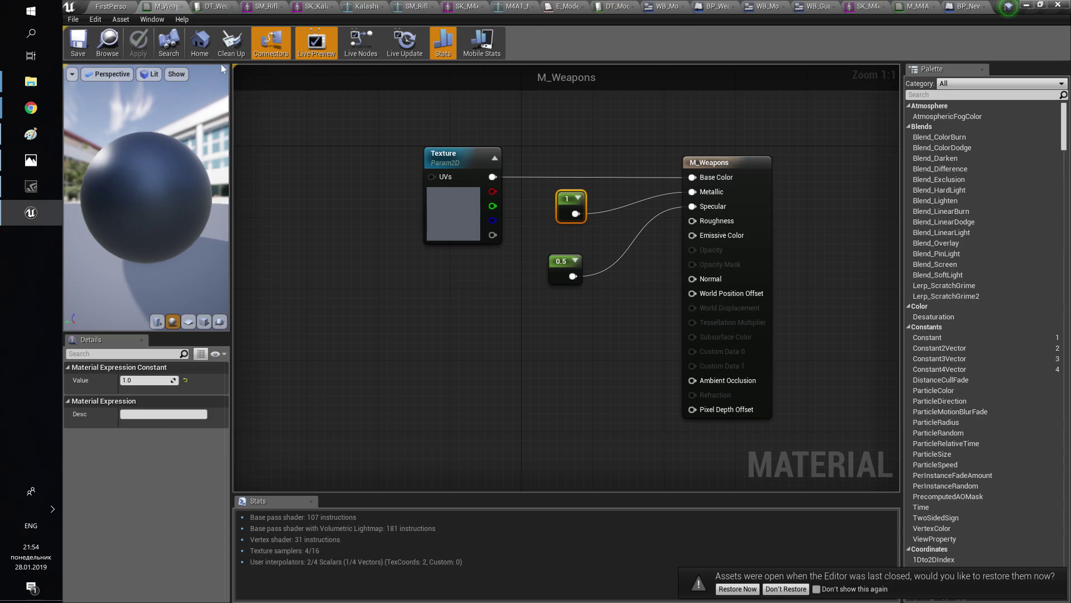
left_click(213, 6)
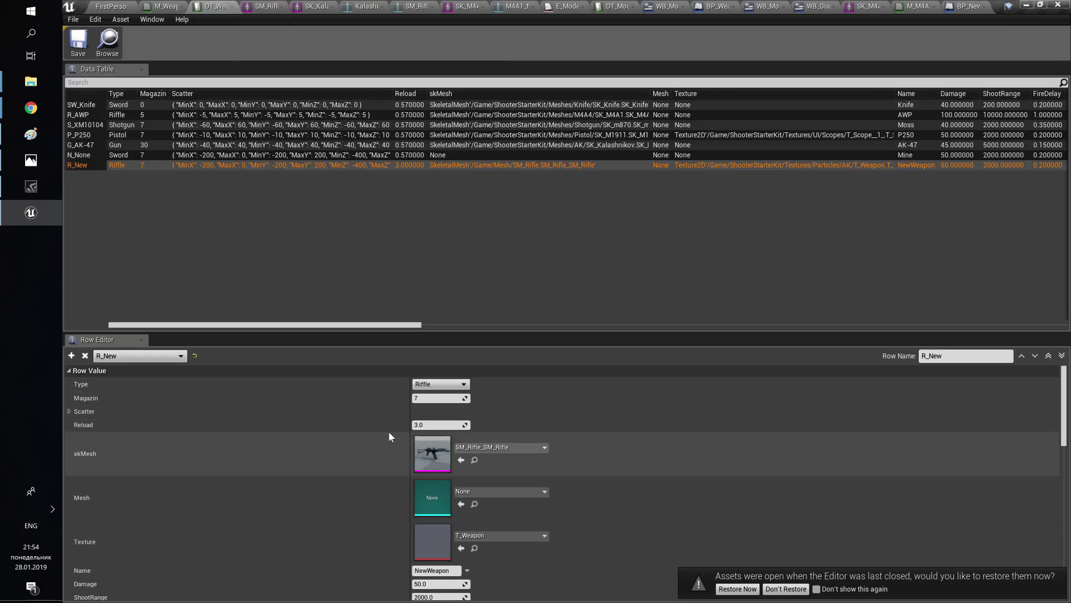
scroll(347, 453, "down", 10)
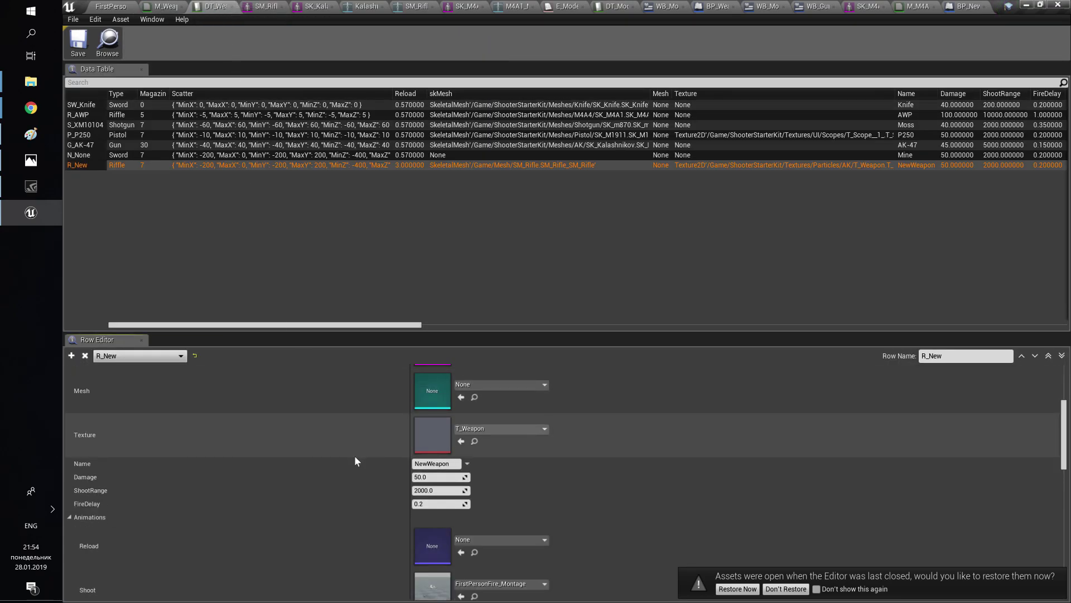
scroll(394, 441, "down", 4)
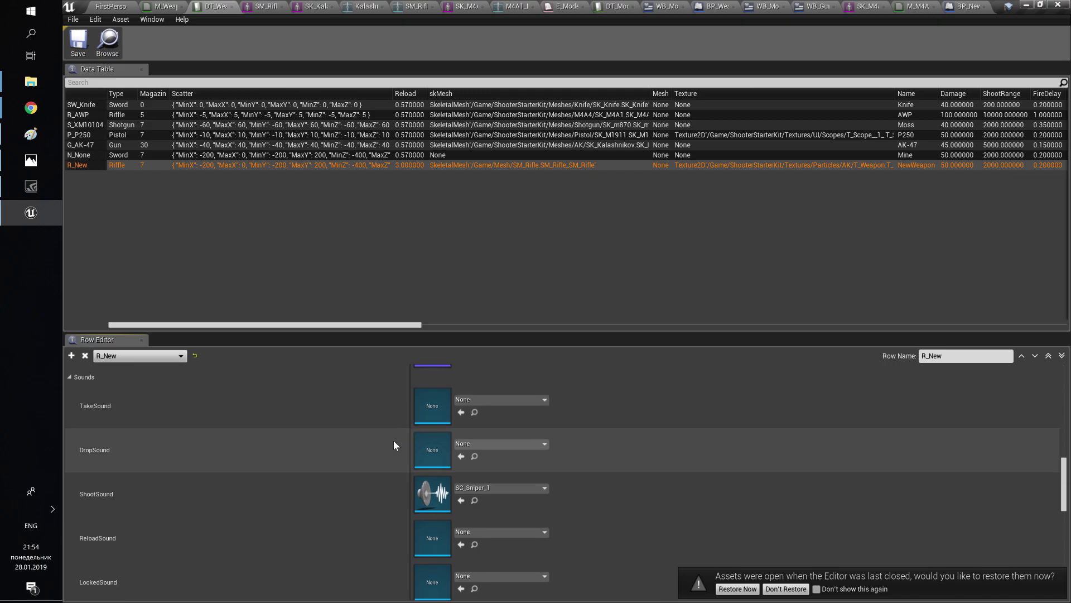
left_click(491, 496)
type("reload")
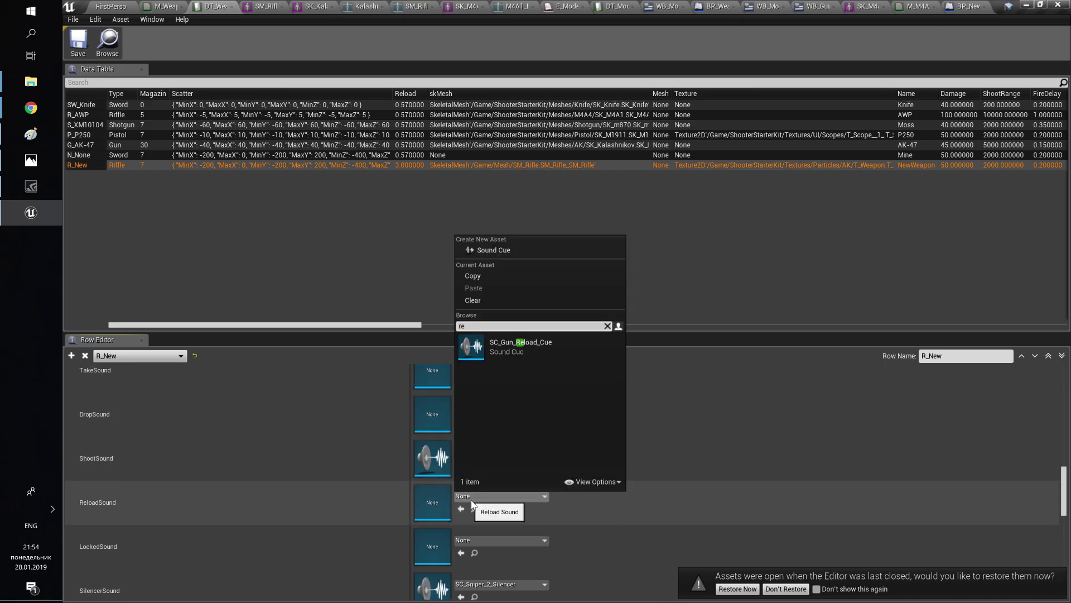
left_click(520, 351)
- Play the level again in a maximized preview, test the rifle's firing and reloading, and end the session
left_click(113, 8)
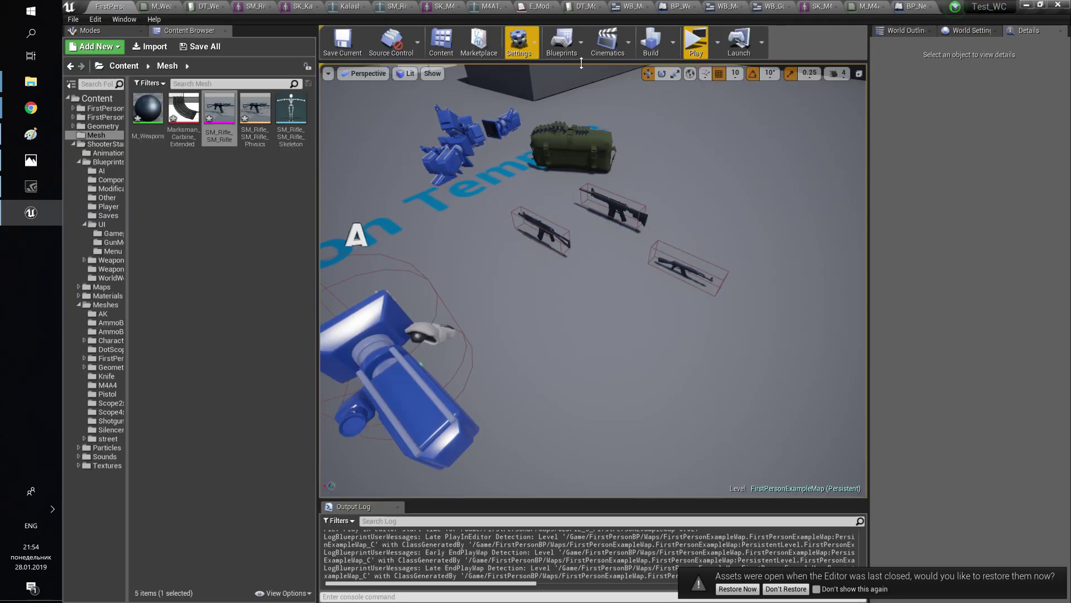
left_click(696, 43)
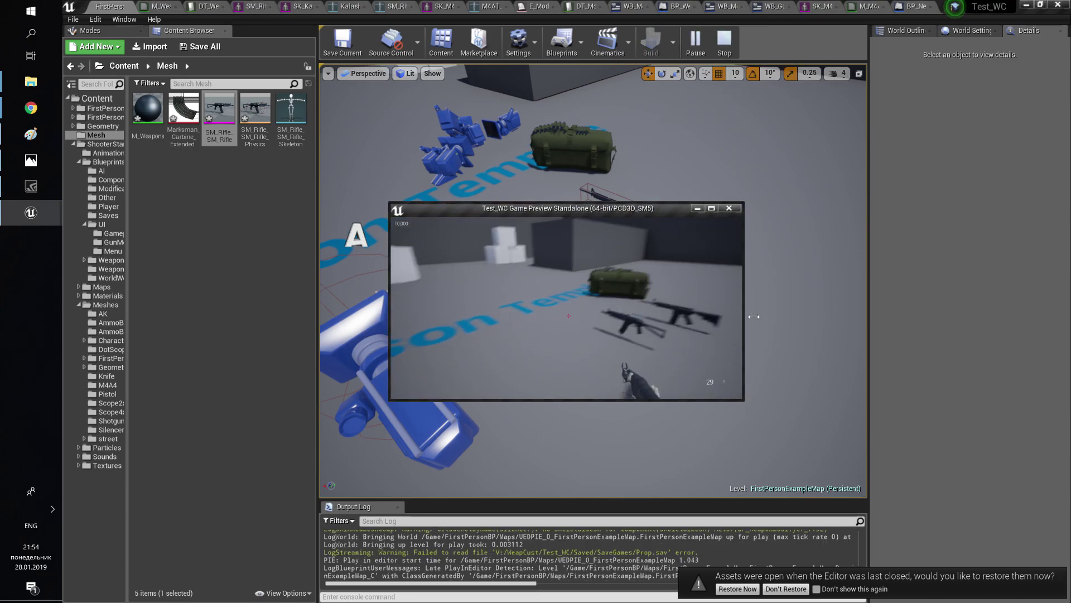
left_click(711, 208)
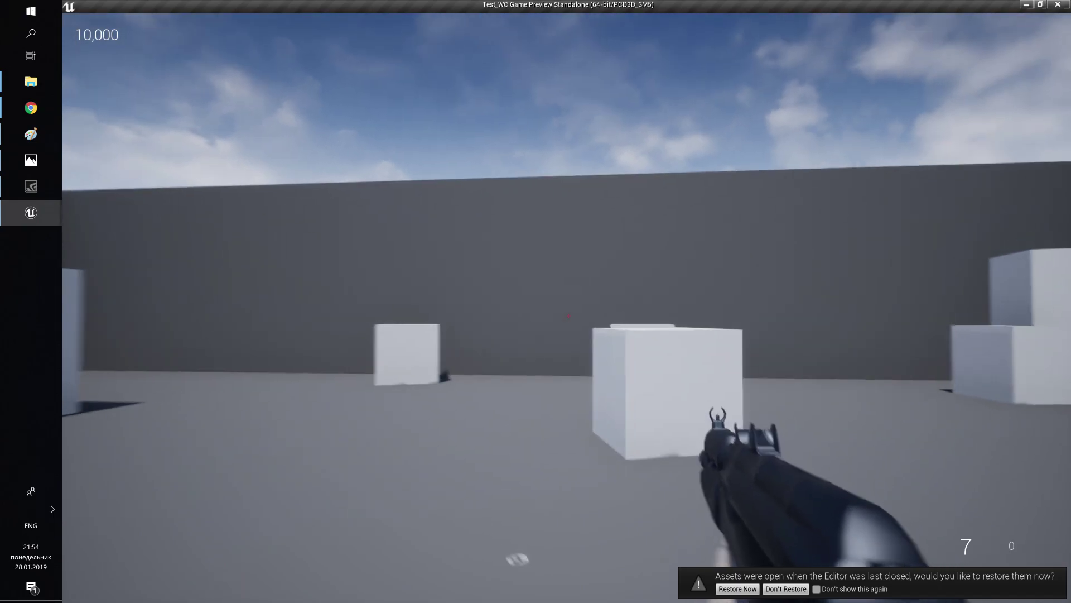
left_click(568, 316)
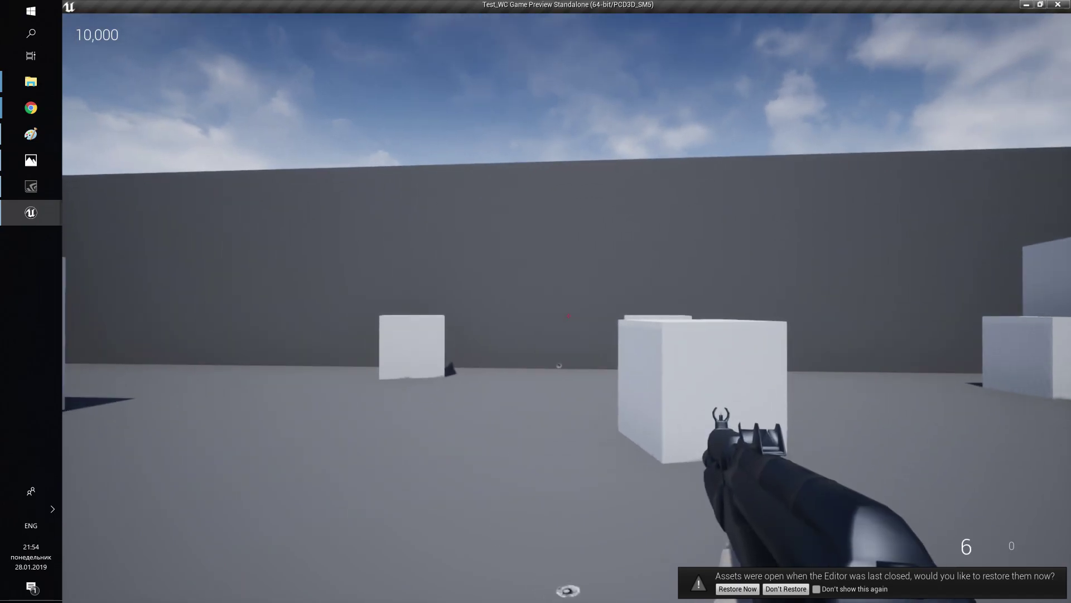
left_click(569, 316)
left_click(569, 316)
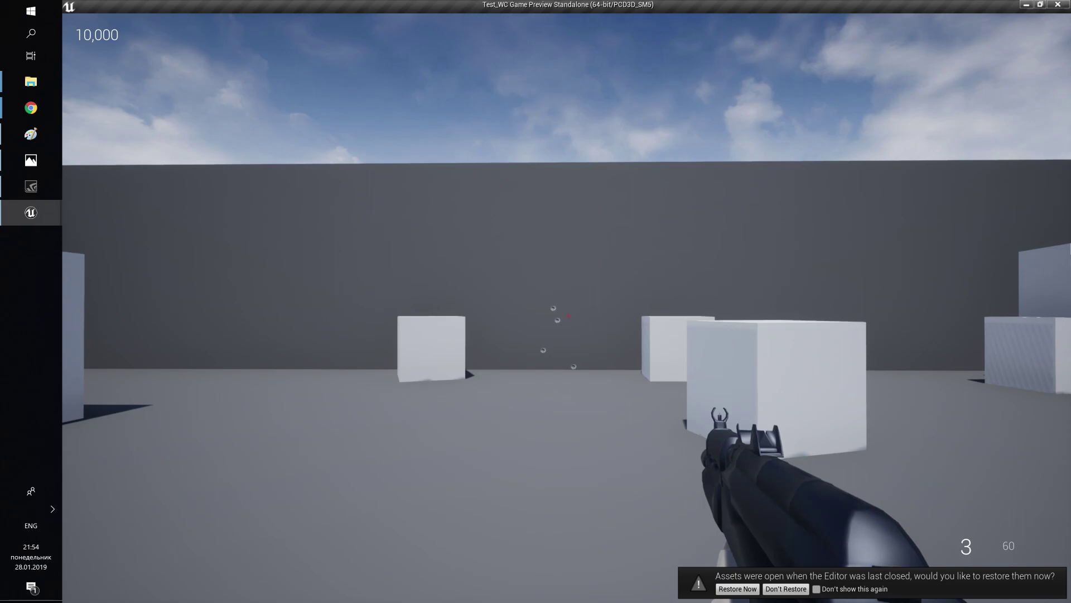
left_click(568, 316)
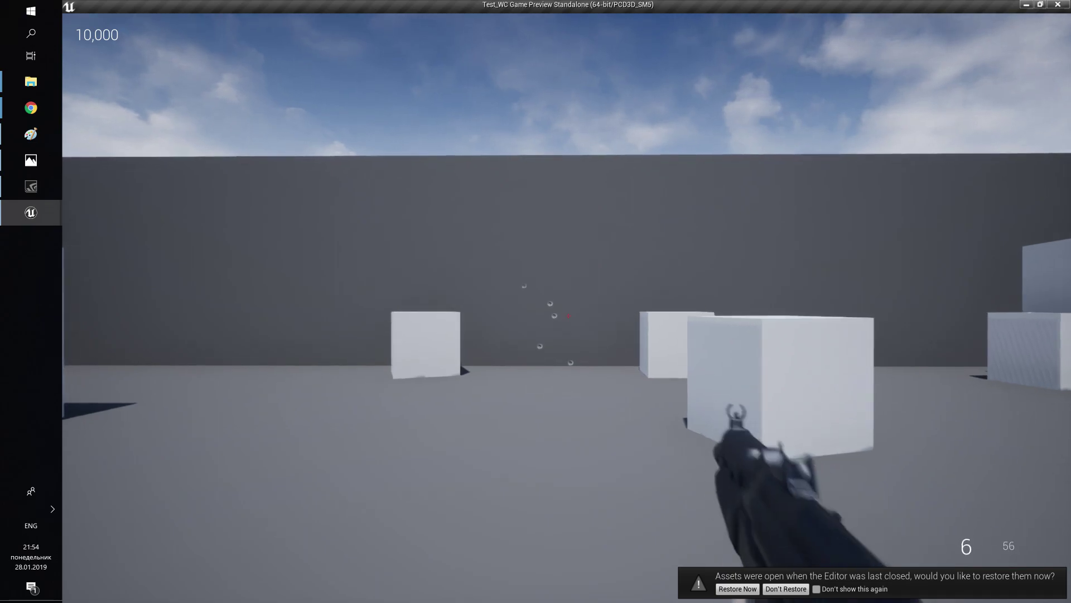
left_click(569, 316)
left_click(569, 315)
left_click(569, 316)
key("Escape")
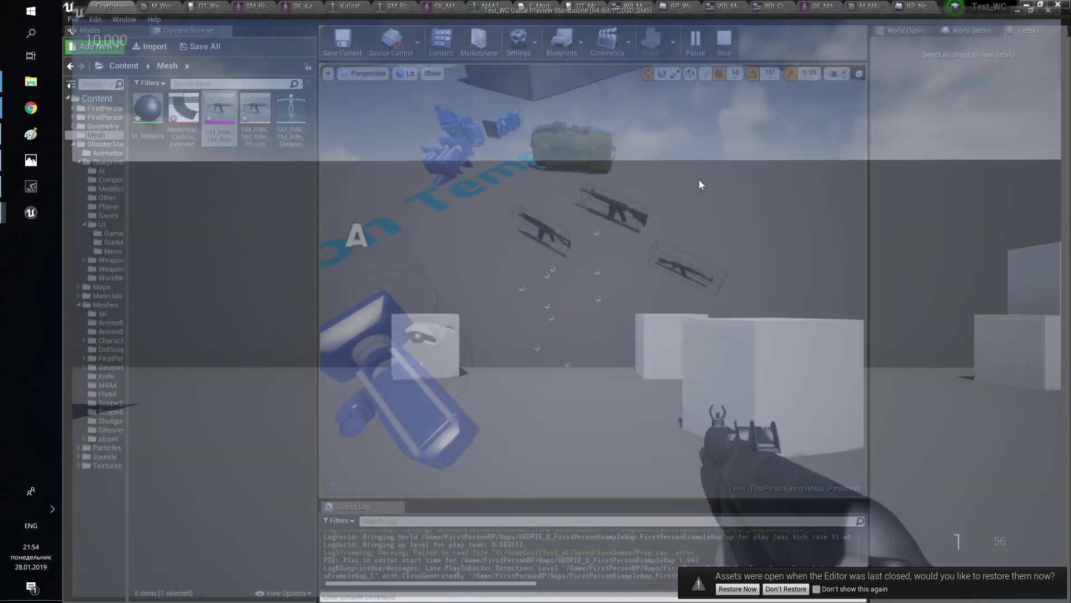
- Change the Type of the R_New row in DT_Weapons to Gun
left_click(158, 7)
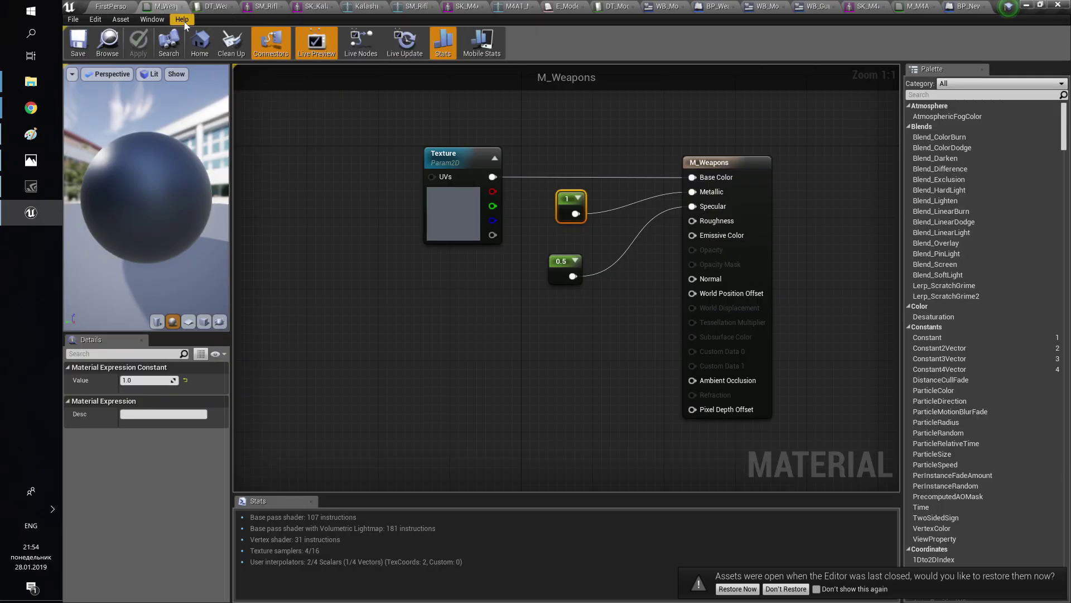
left_click(212, 7)
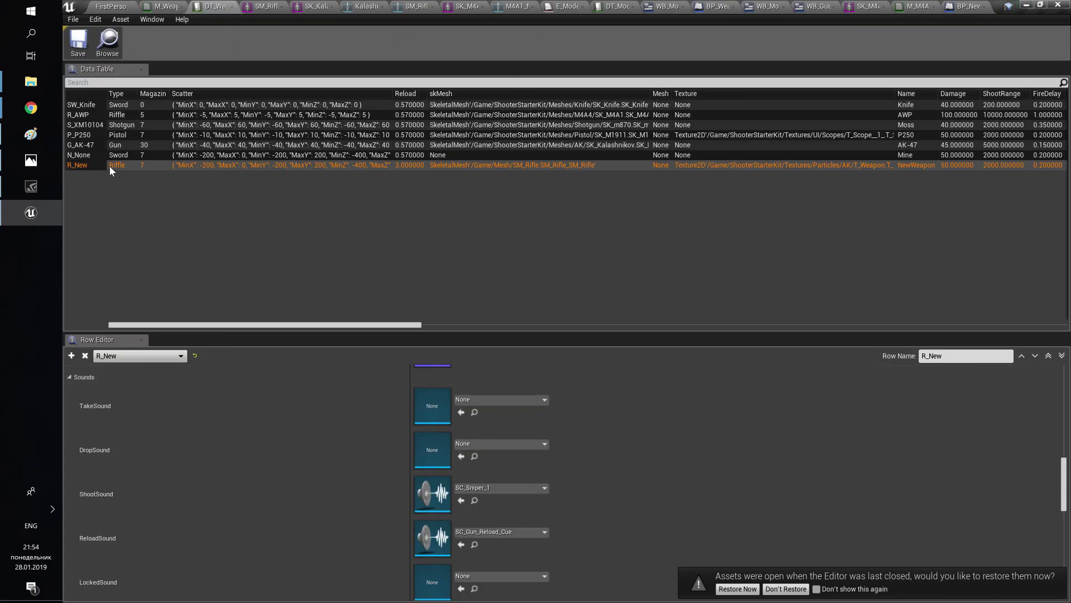
scroll(342, 444, "up", 10)
left_click(430, 386)
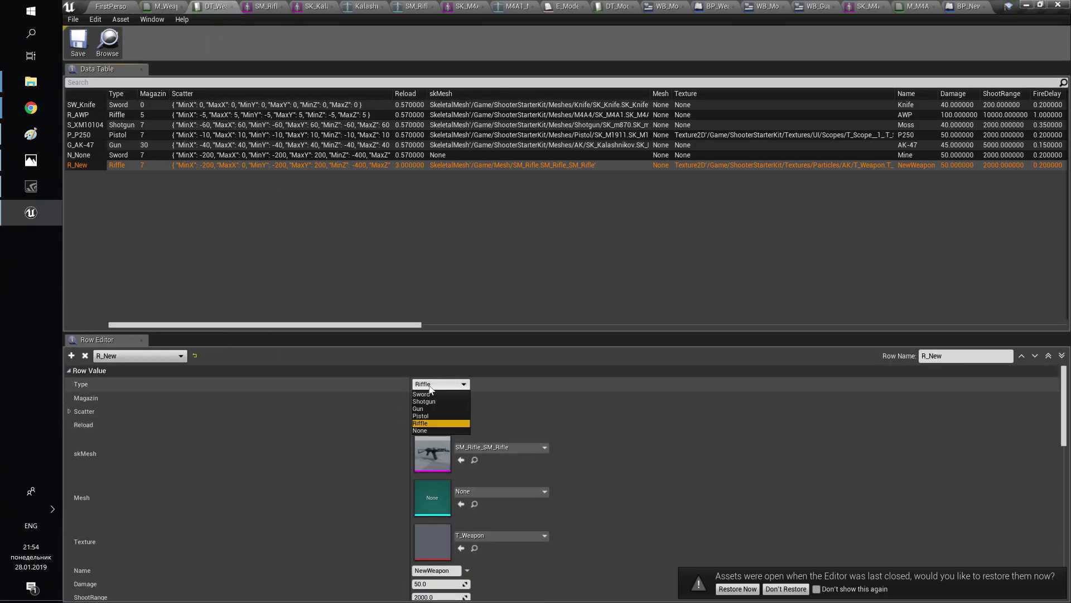
left_click(418, 409)
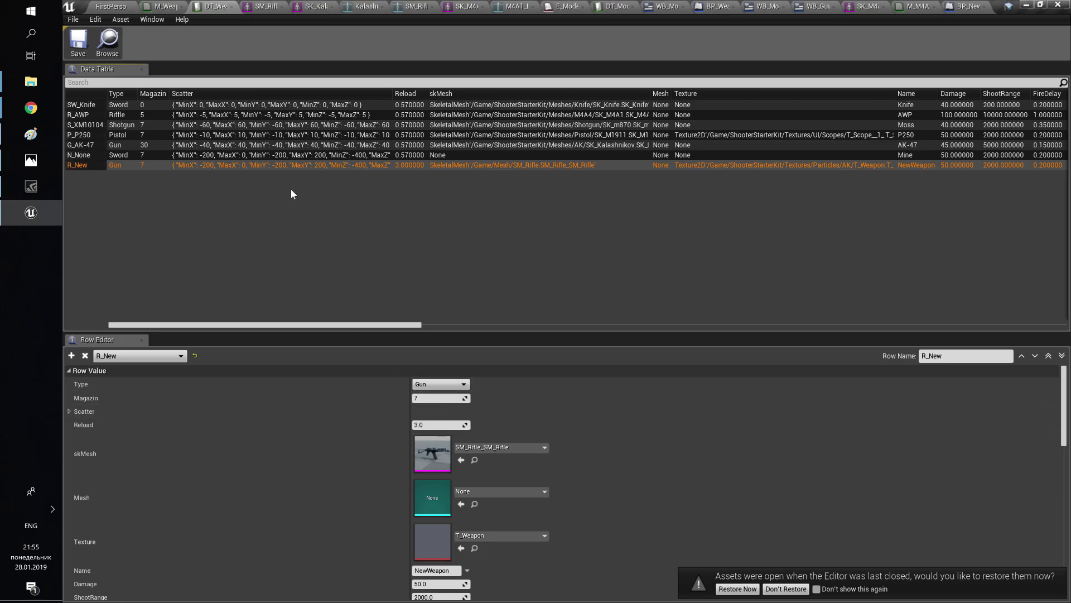
- Play the level in a maximized preview, switch to the new weapon, test its automatic fire and end the session
left_click(134, 5)
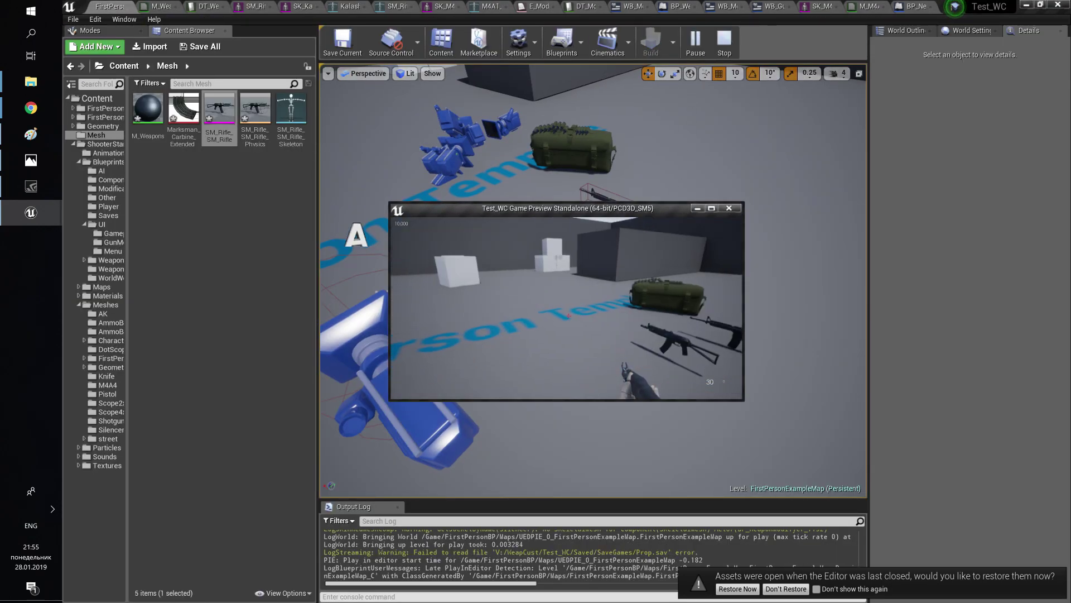
left_click(711, 208)
left_click(721, 229)
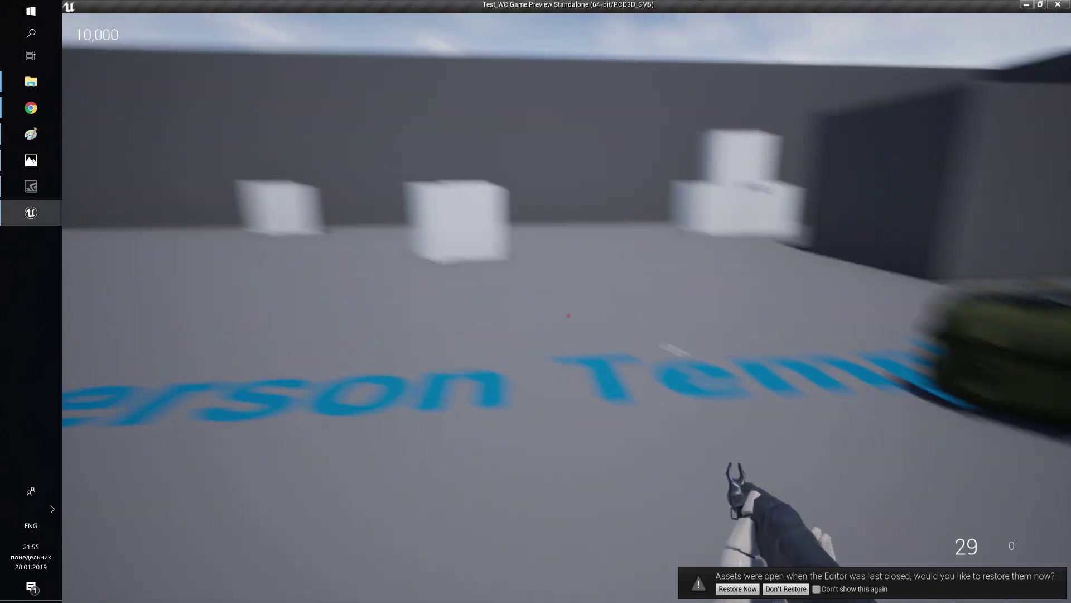
key("2")
key("3")
left_click(569, 316)
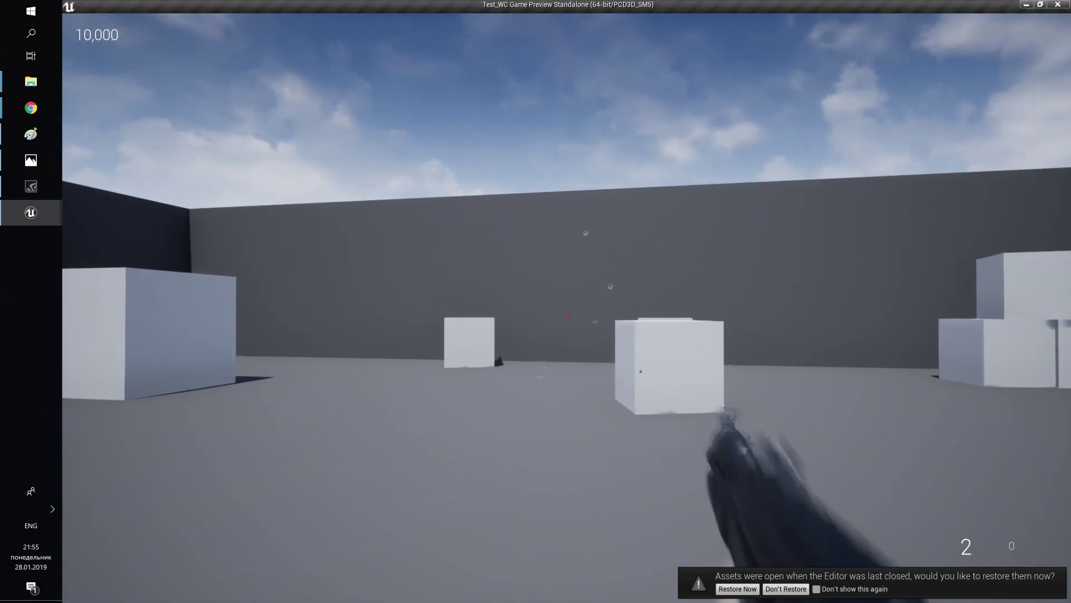
key("Escape")
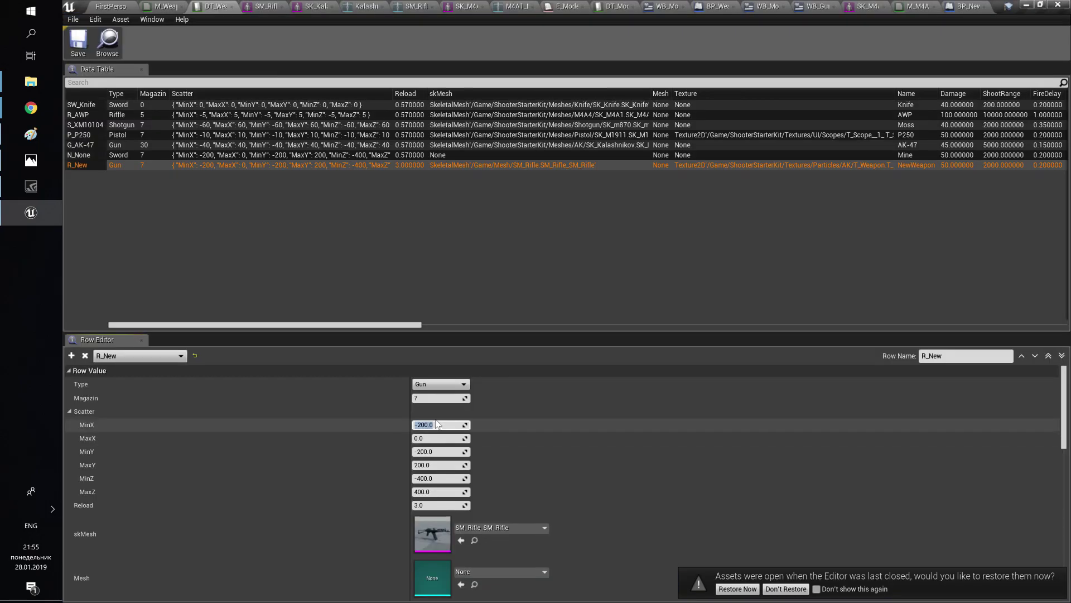
- Set the Scatter MinX, MinY and MinZ values of the R_New row to -50
left_click(424, 452)
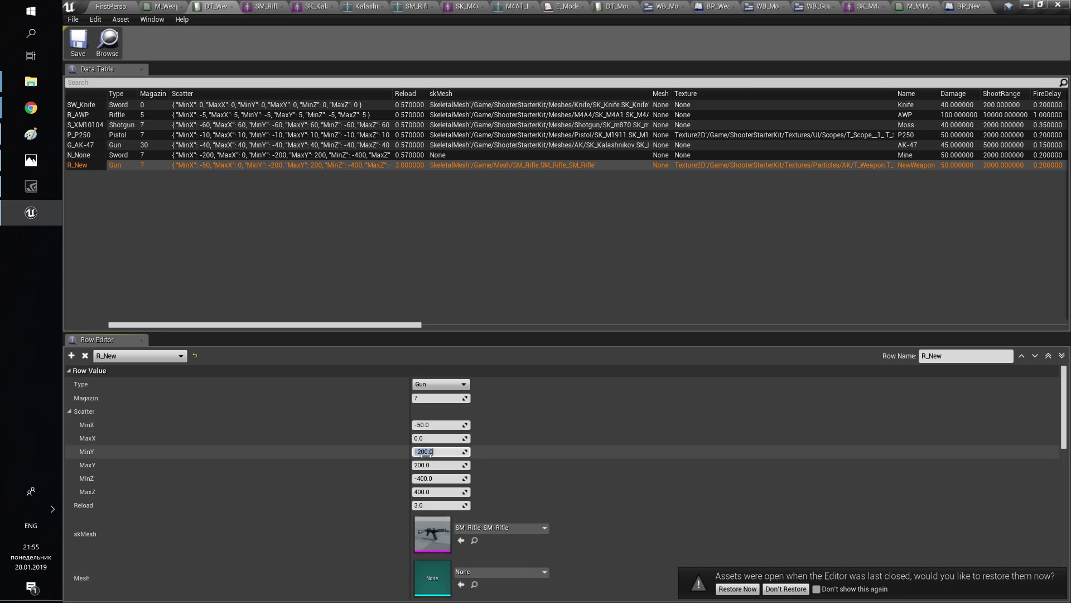
type("-5")
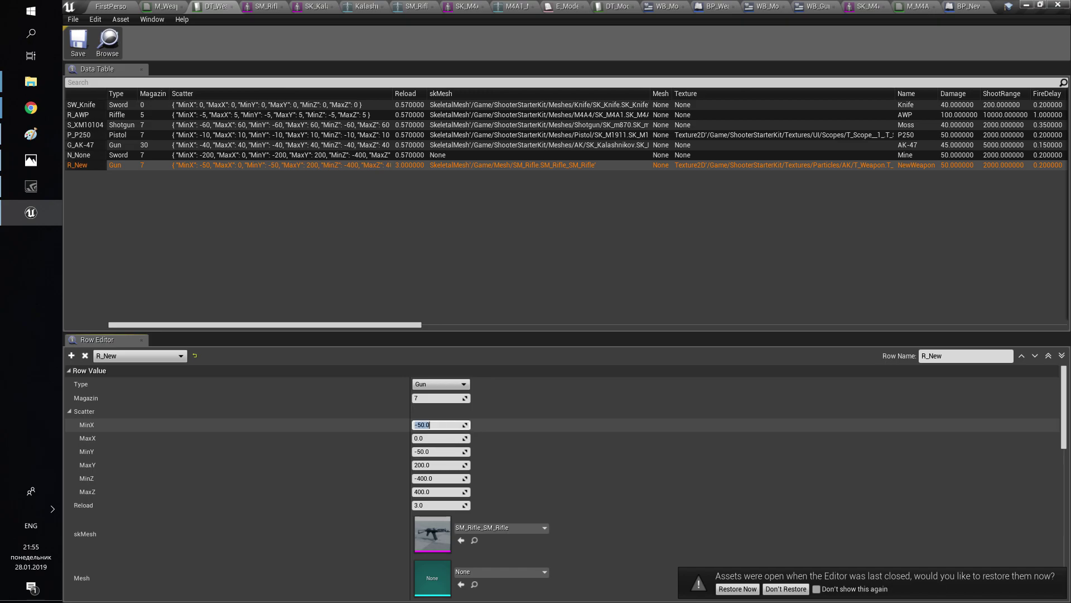
left_click(437, 478)
type("-50.0")
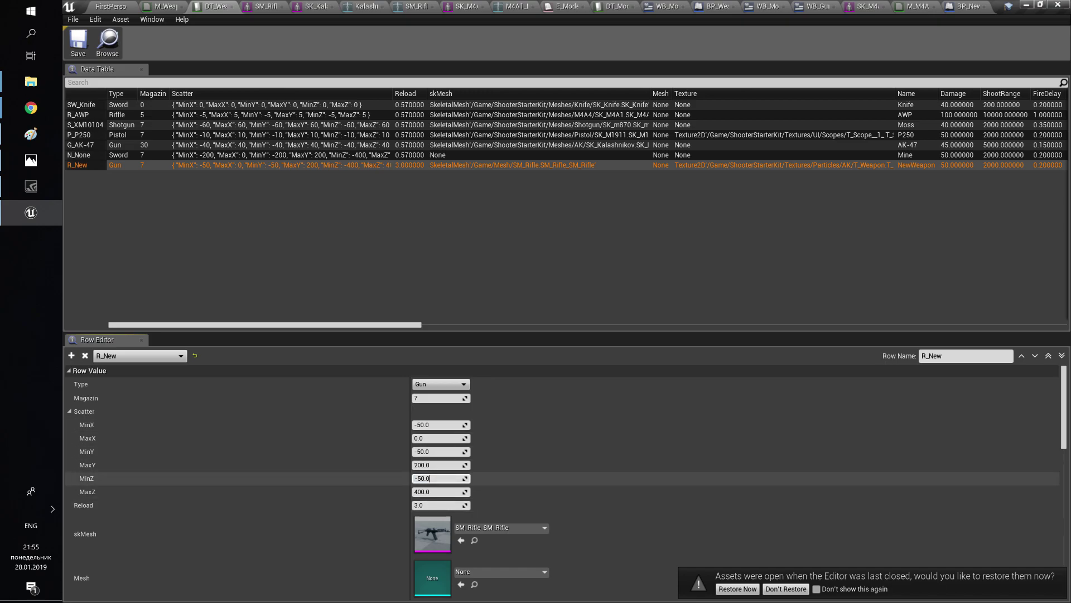
- Copy the 0.0 Scatter MaxX value of R_New into MaxY and MaxZ
left_click(430, 439)
key("ctrl+c")
left_click(431, 465)
key("ctrl+v")
left_click(429, 491)
key("ctrl+v")
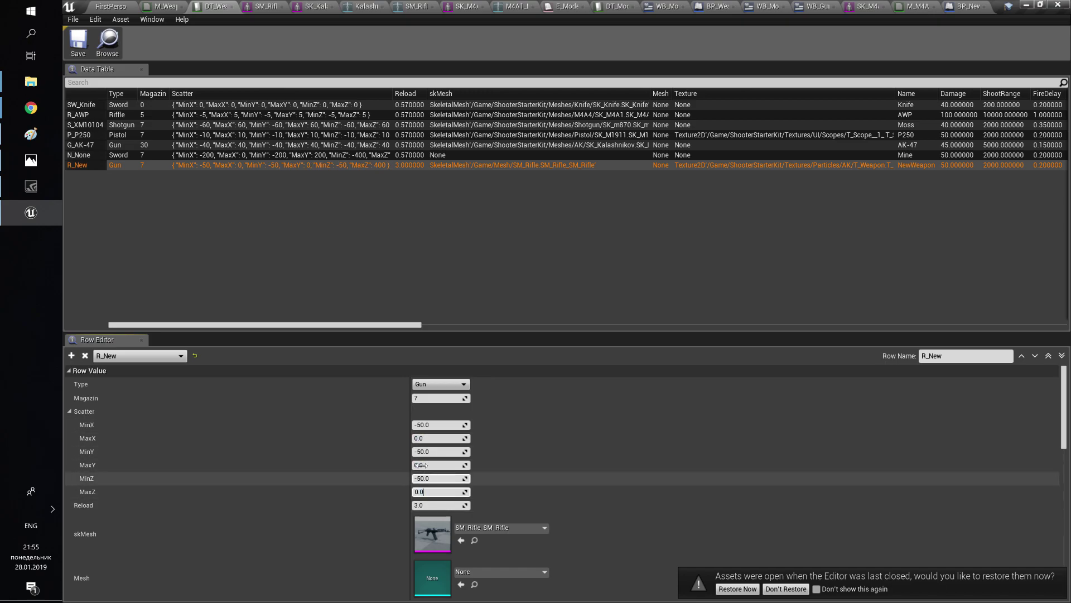
- Play the level again in a maximized preview and fire the new weapon at the wall to test its scatter
left_click(108, 5)
left_click(696, 48)
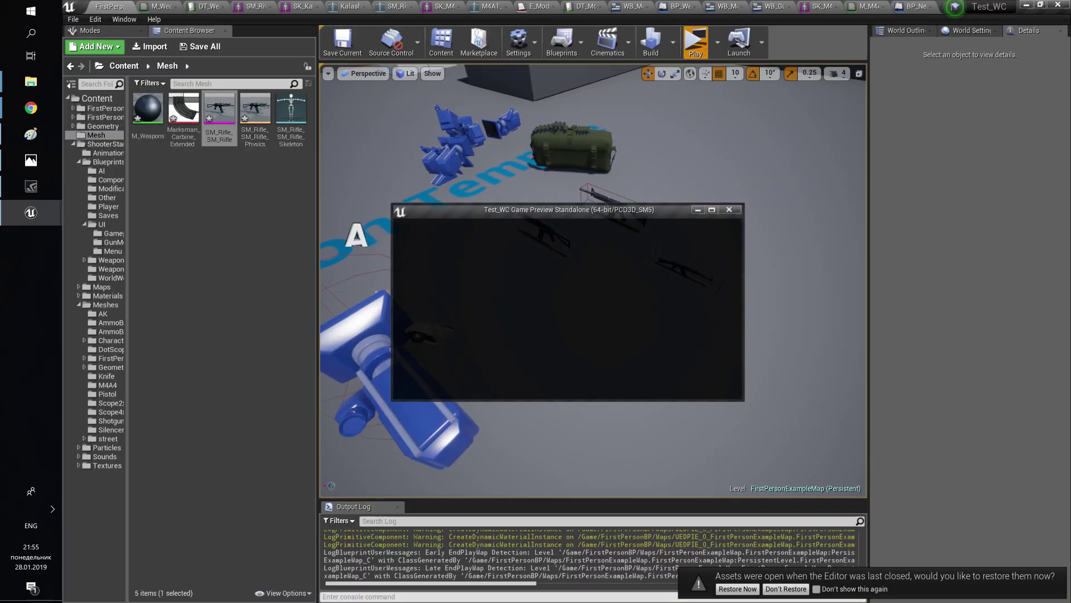
left_click(711, 208)
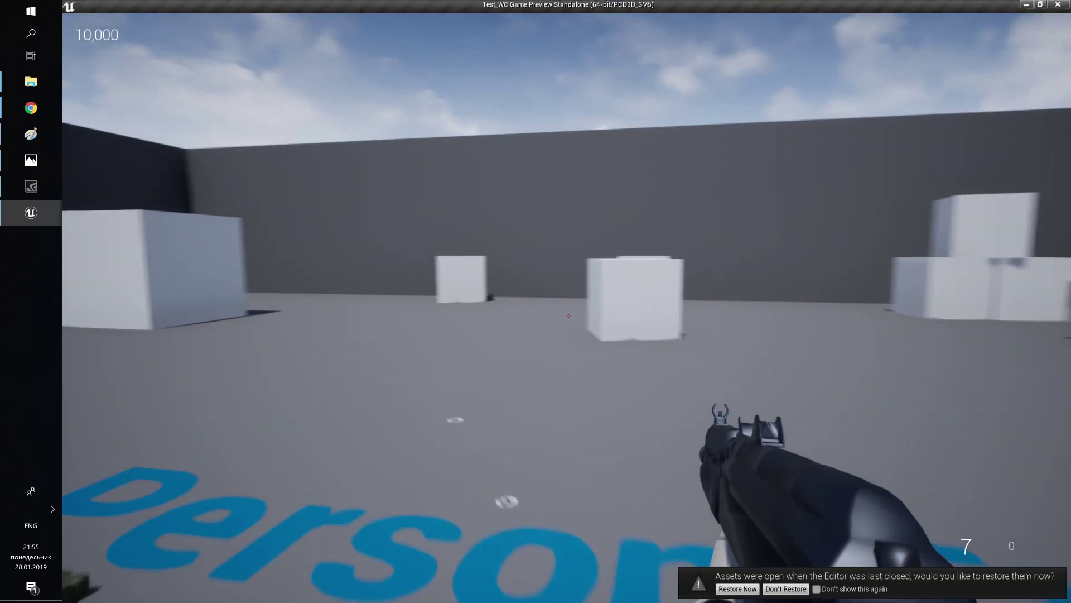
key("w")
left_click(569, 316)
left_click(568, 315)
left_click(569, 316)
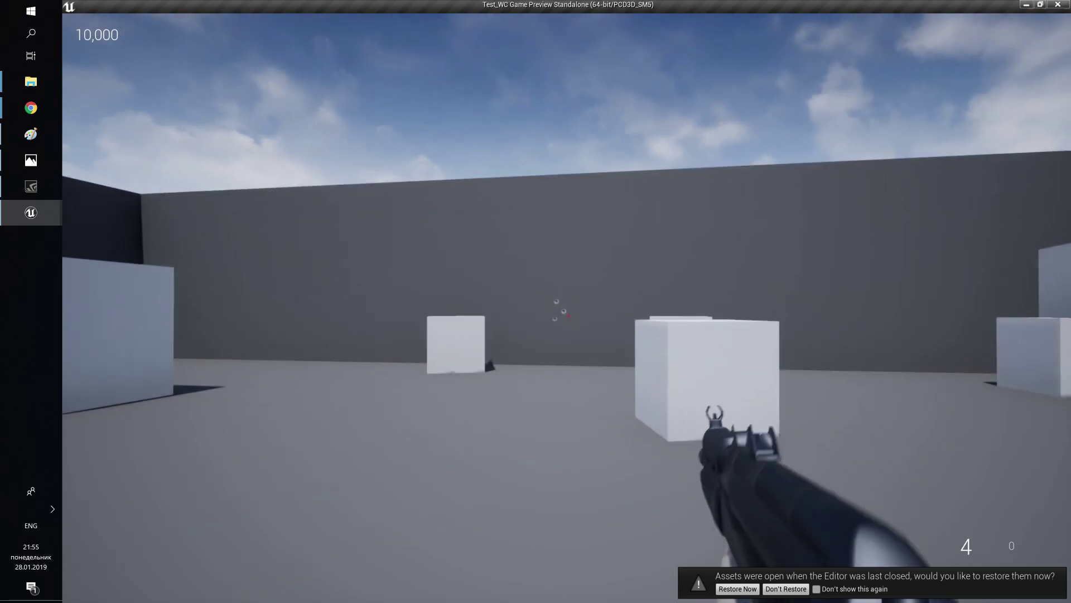
left_click(569, 316)
key("r")
- Open the in-game weapon customization for NewWeapon and buy the Forest camouflage and the x2 scope
key("Tab")
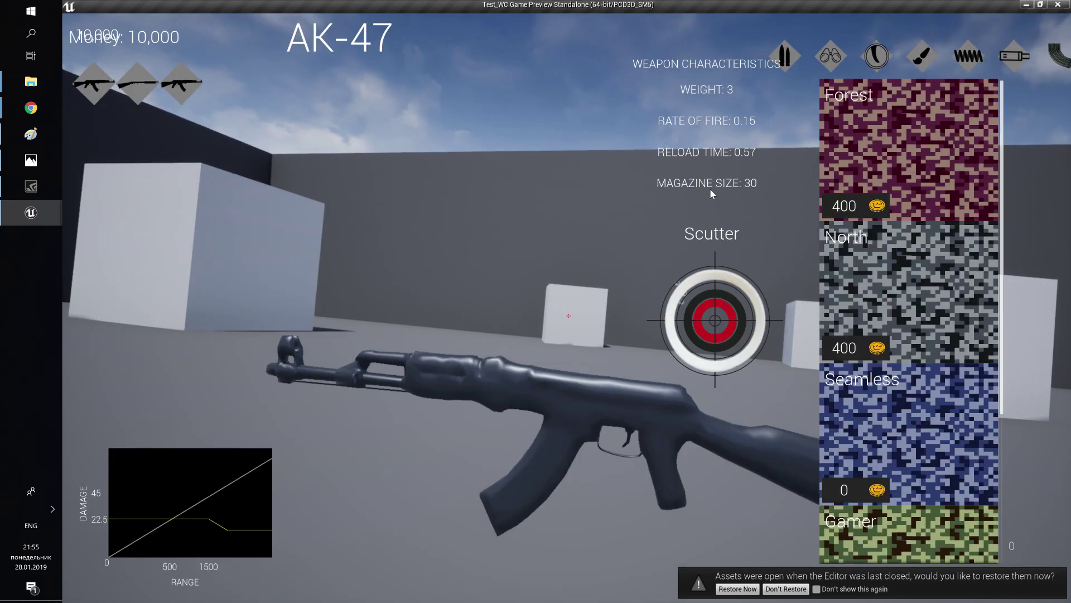
left_click(182, 84)
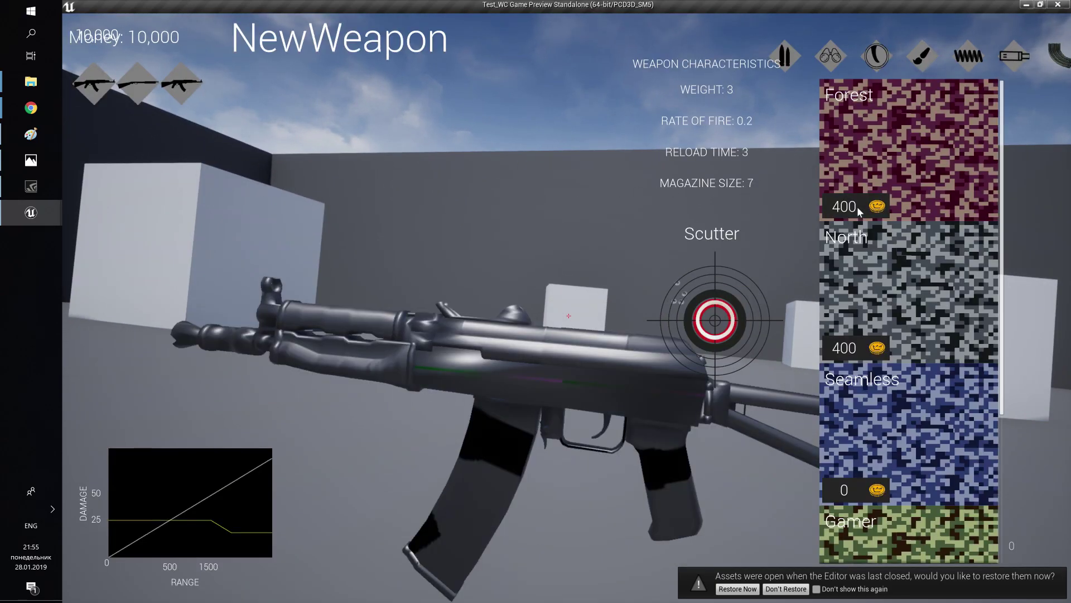
left_click(859, 211)
left_click(831, 55)
left_click(853, 206)
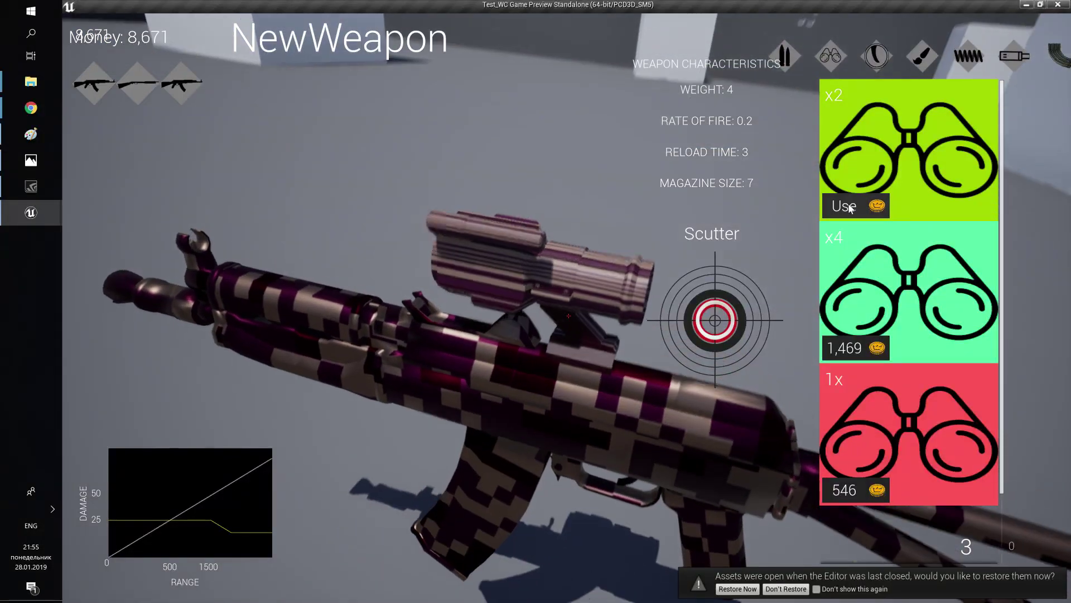
- Buy the Silencer and the red trigger upgrade for 236 coins, and close the weapon customization
left_click(981, 56)
left_click(1026, 58)
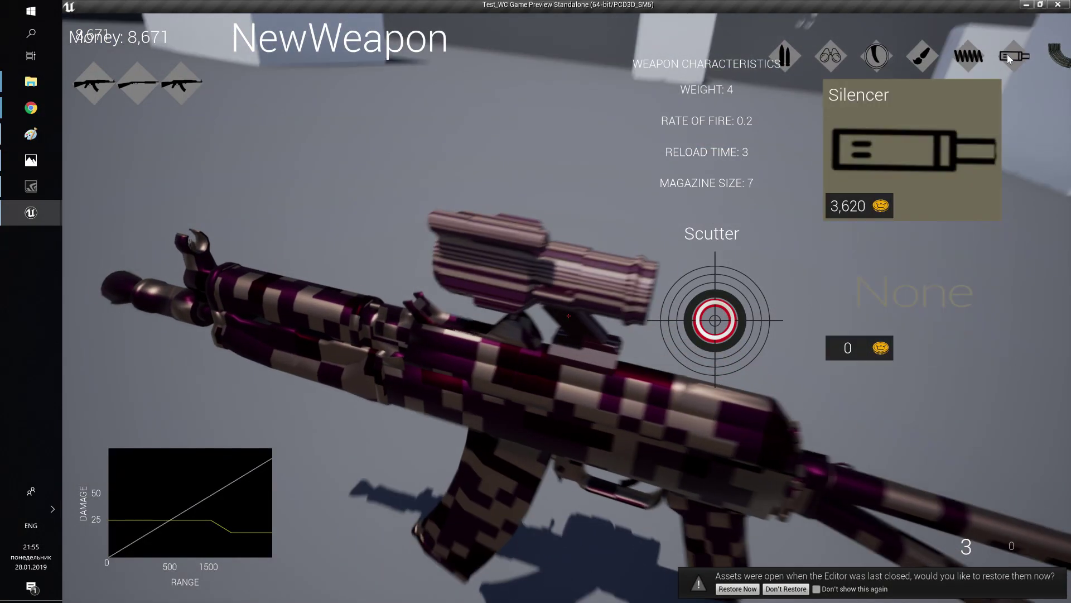
left_click(877, 204)
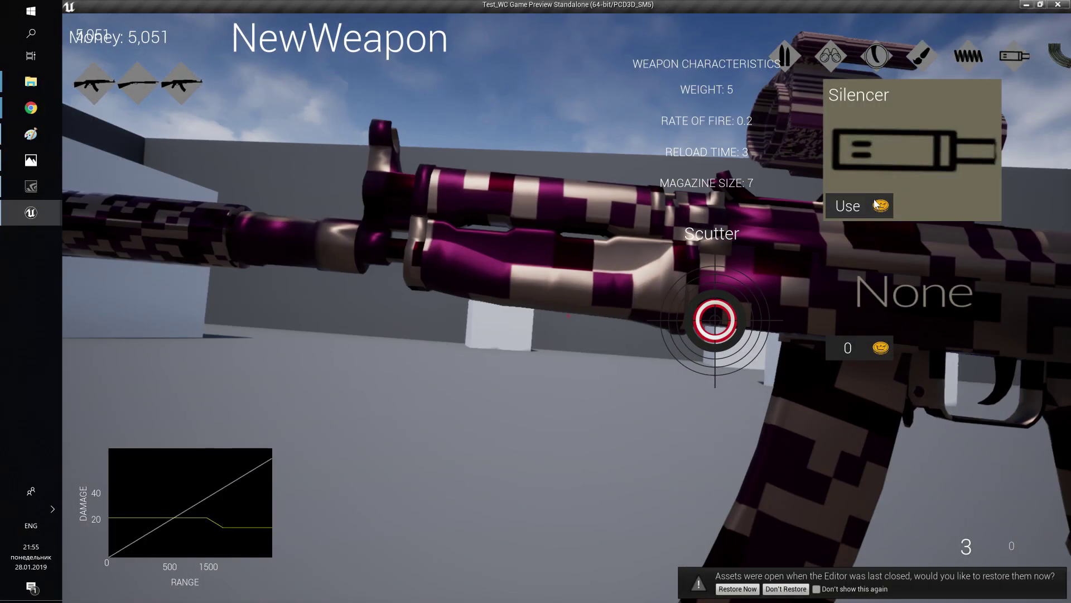
left_click(922, 59)
left_click(884, 62)
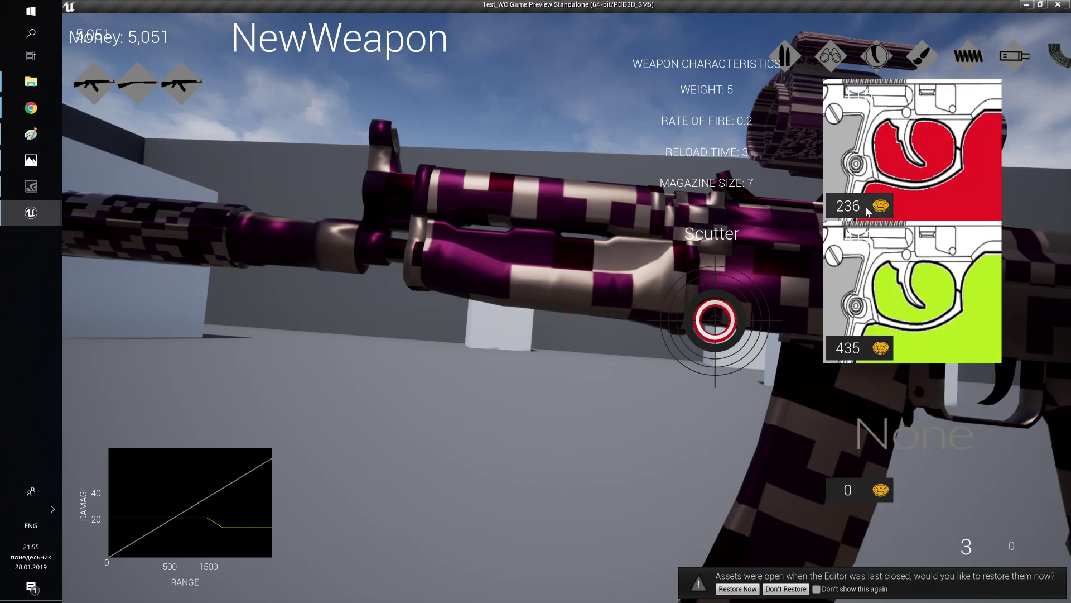
left_click(835, 57)
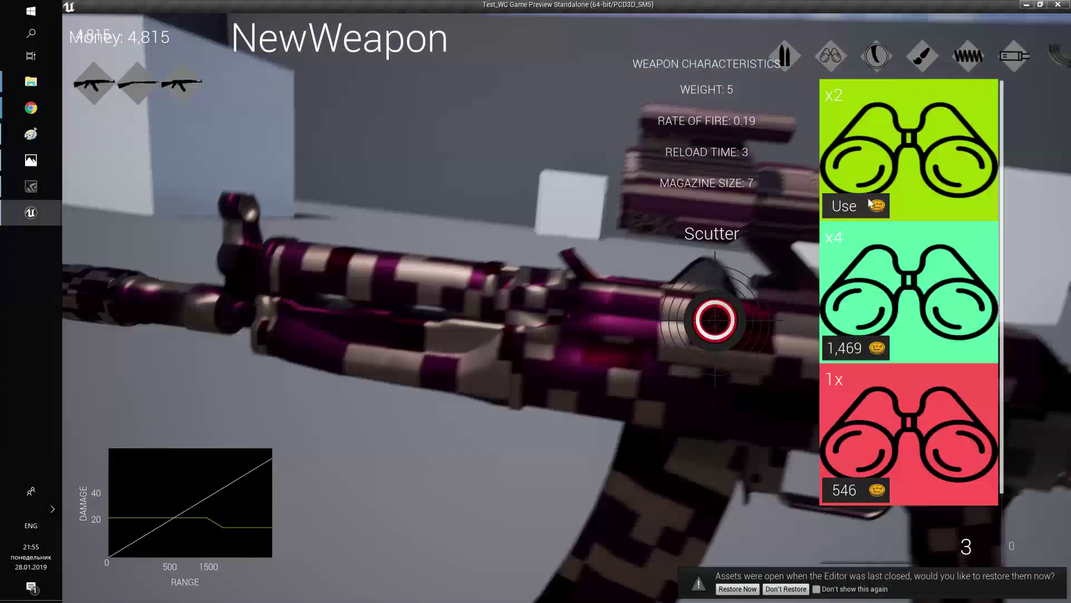
key("Tab")
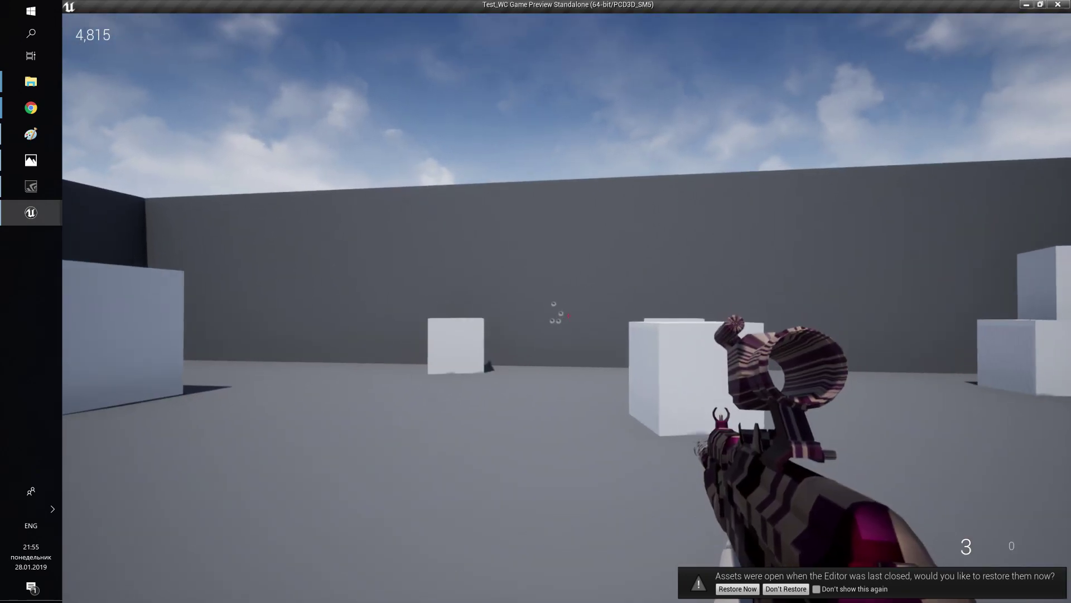
- Test the customized rifle by aiming through the scope, emptying magazines at the wall and reloading, and end the session
right_click(567, 308)
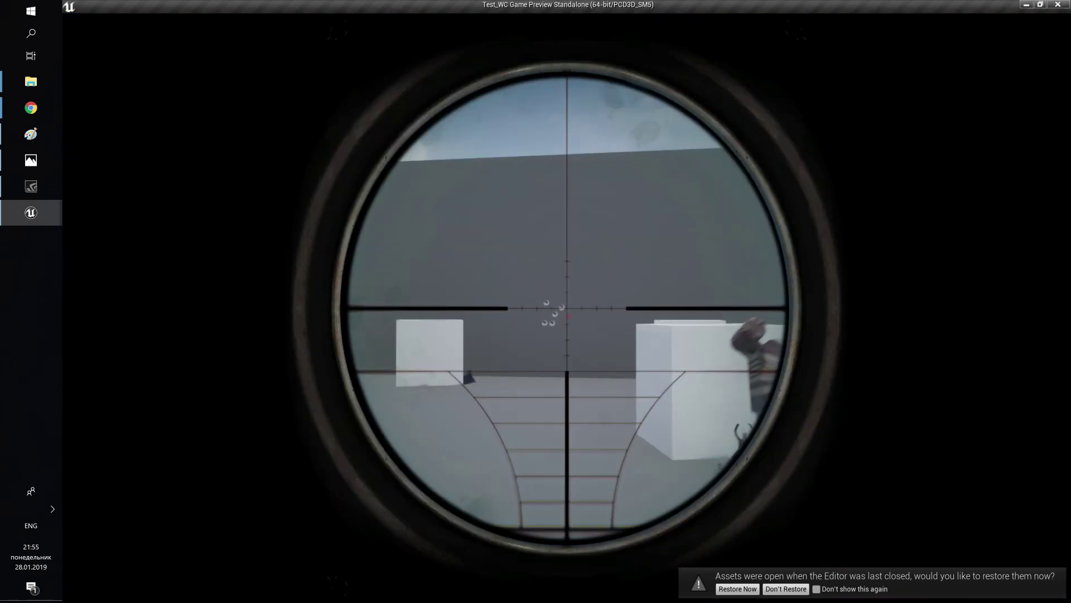
right_click(568, 316)
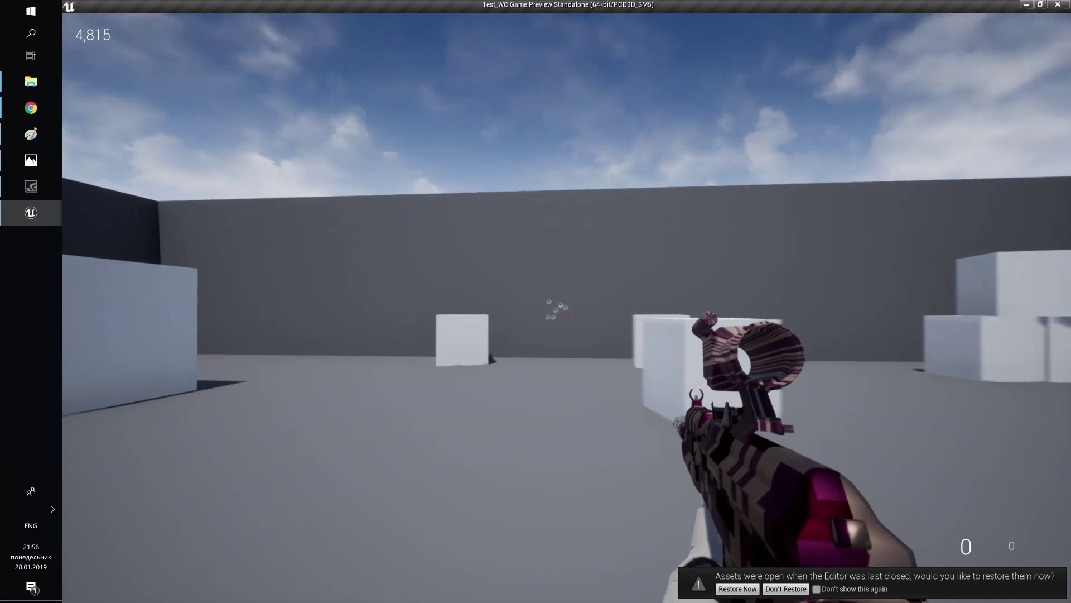
key("w")
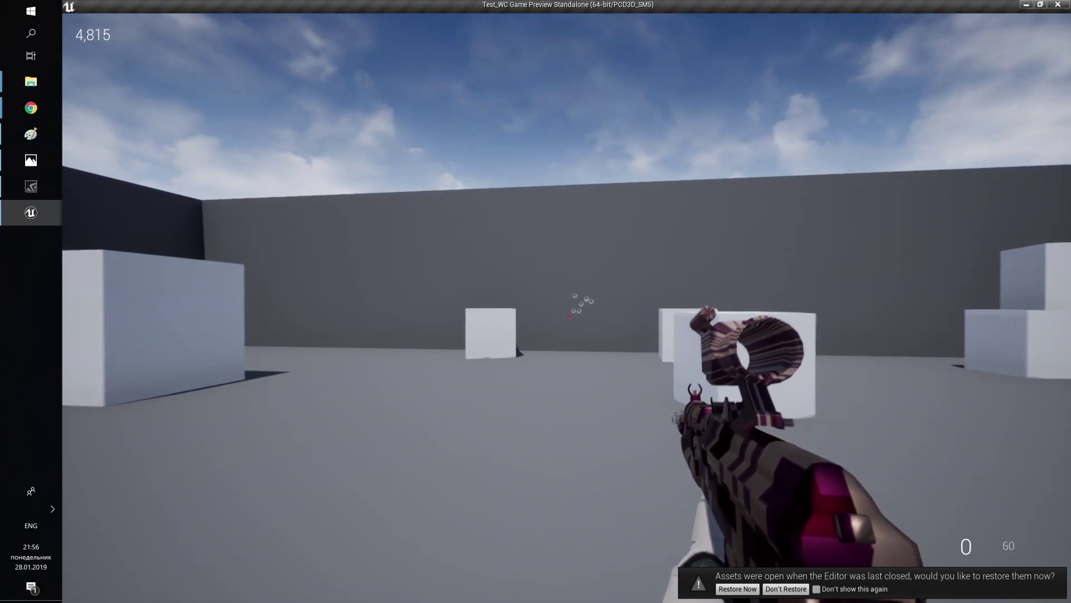
key("w")
left_click(568, 315)
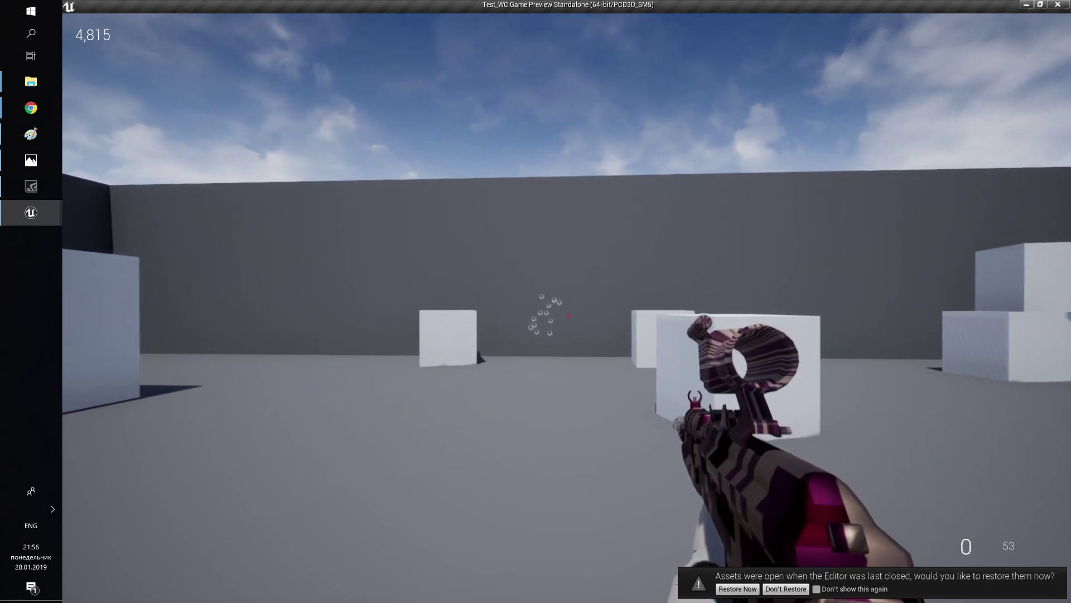
key("w")
key("a")
key("r")
left_click(568, 315)
left_click(568, 315)
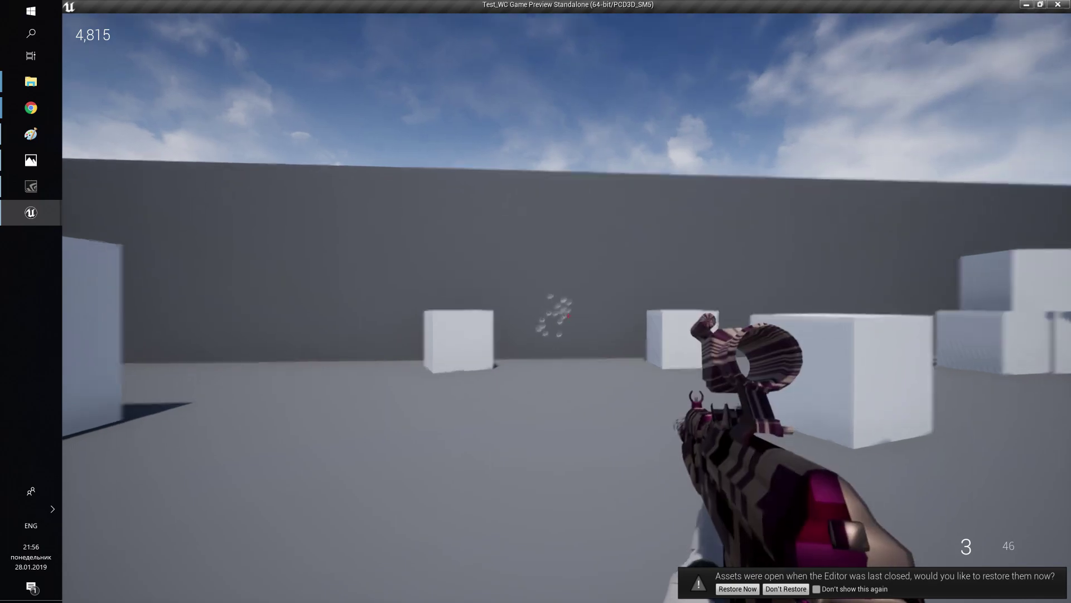
key("Escape")
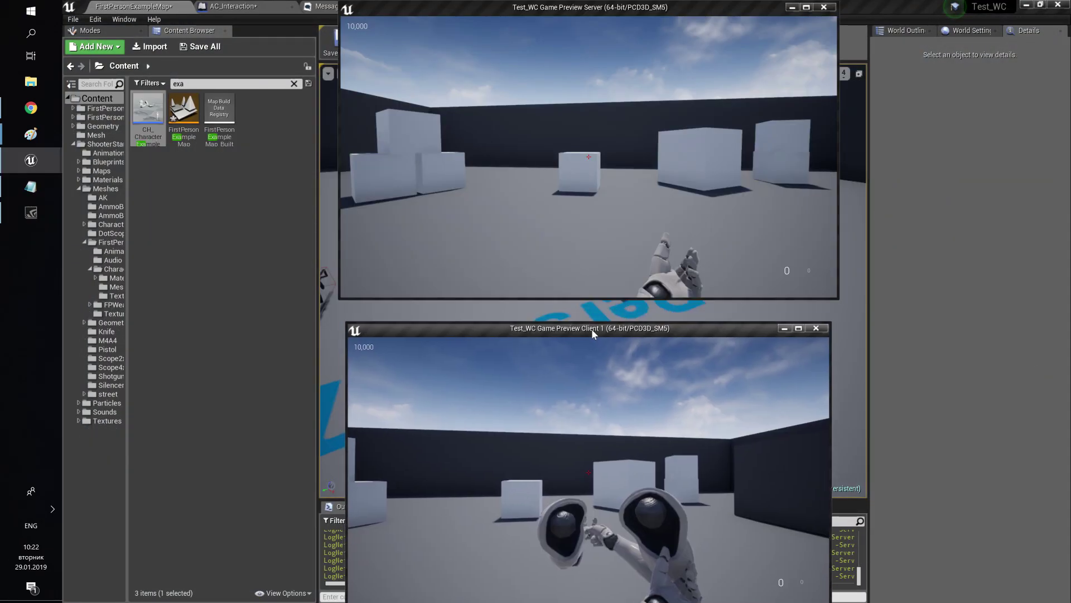
- Move the Client 1 preview below the server preview, pick up a weapon as the server player and shoot the client character
left_click_drag(592, 329, 581, 314)
left_click(582, 254)
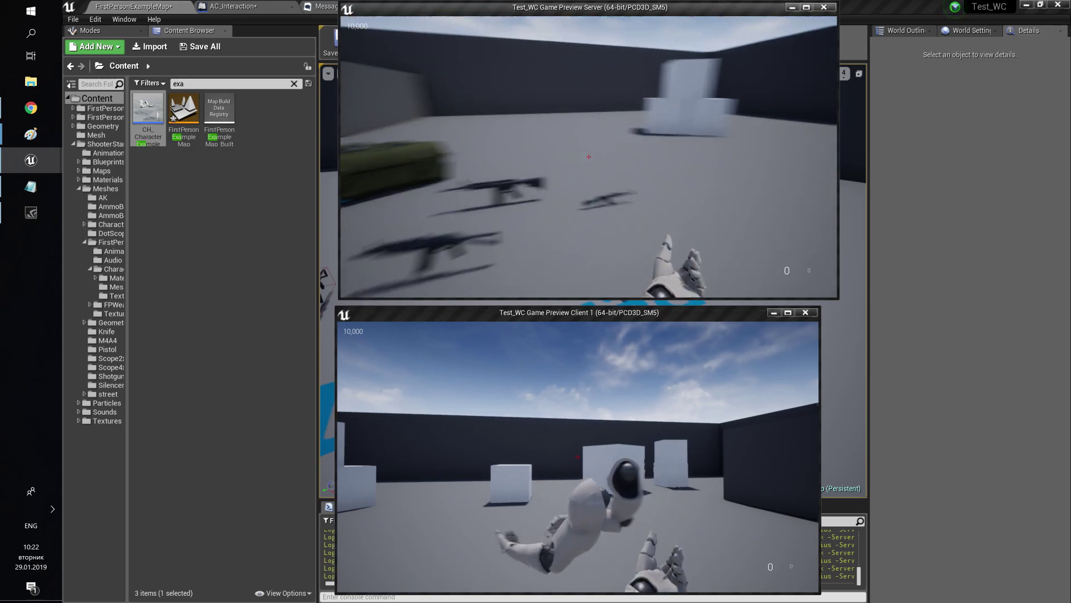
key("w")
key("e")
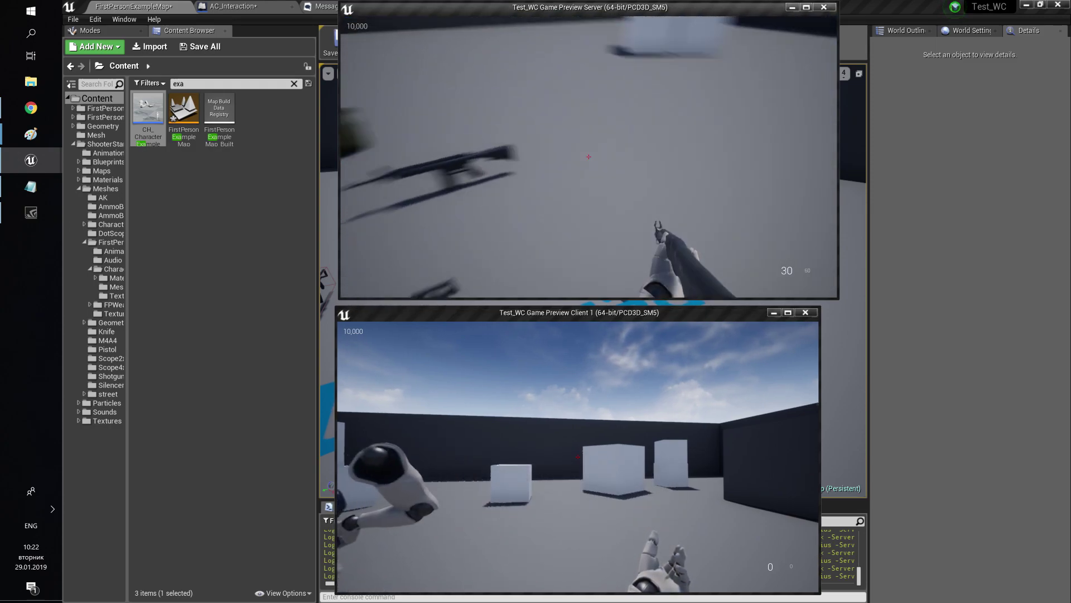
left_click(589, 157)
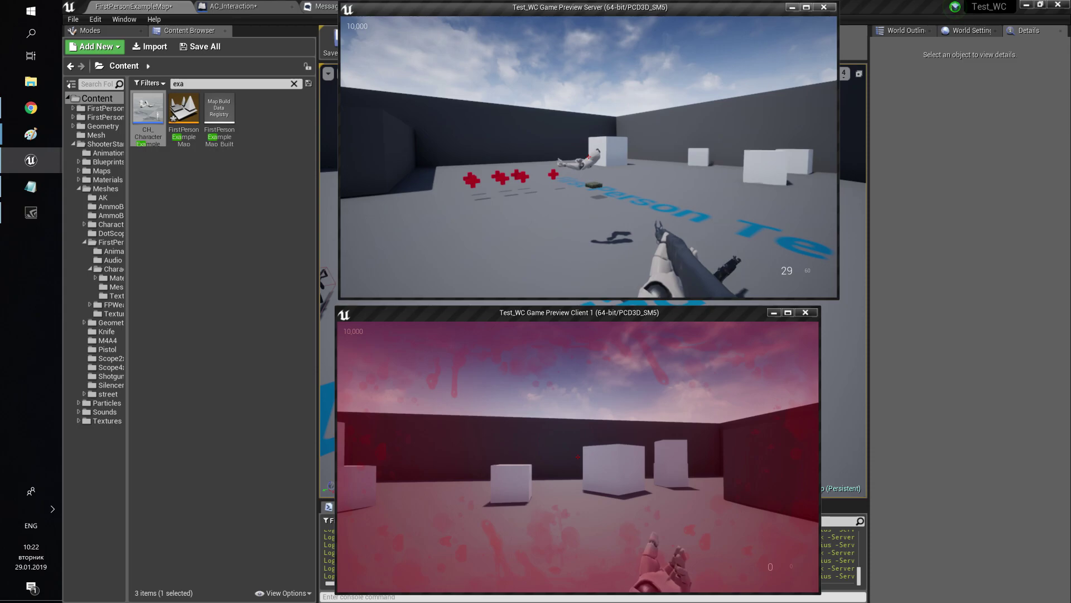
- Release the server preview to test the client player, return to the server player and walk over the red health pickups
key("shift+F1")
left_click(584, 282)
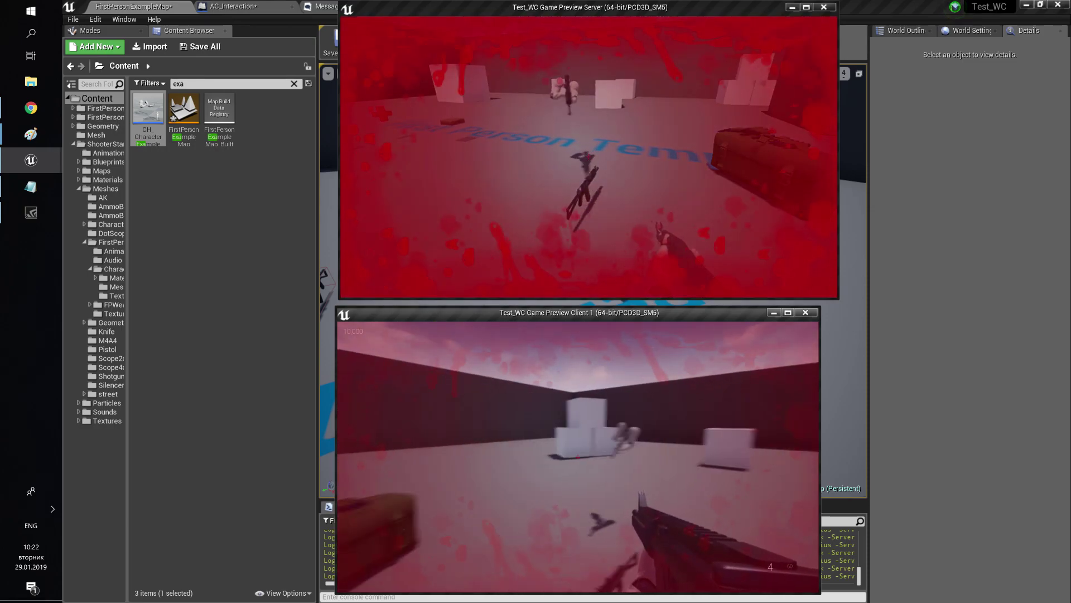
left_click(608, 236)
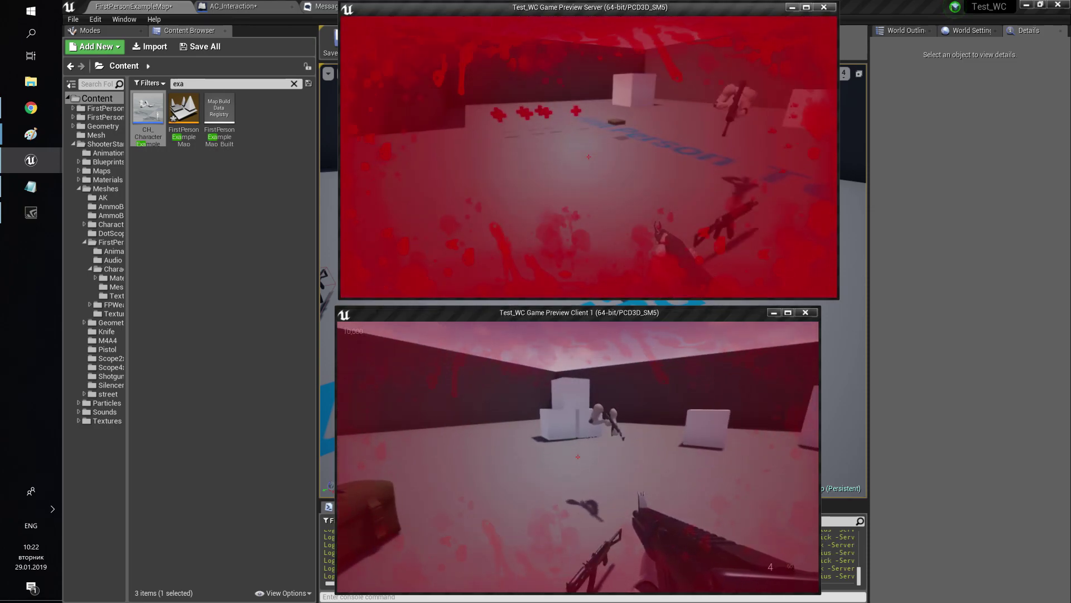
key("w")
key("w")
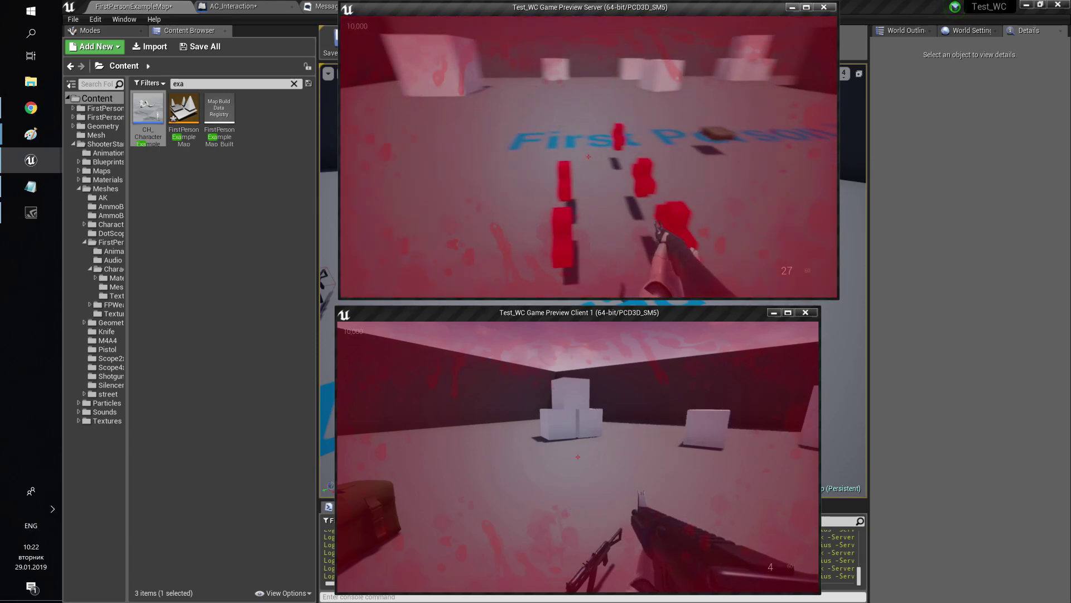
- Switch to the client player and walk over the red health pickups to restore its health
left_click(751, 424)
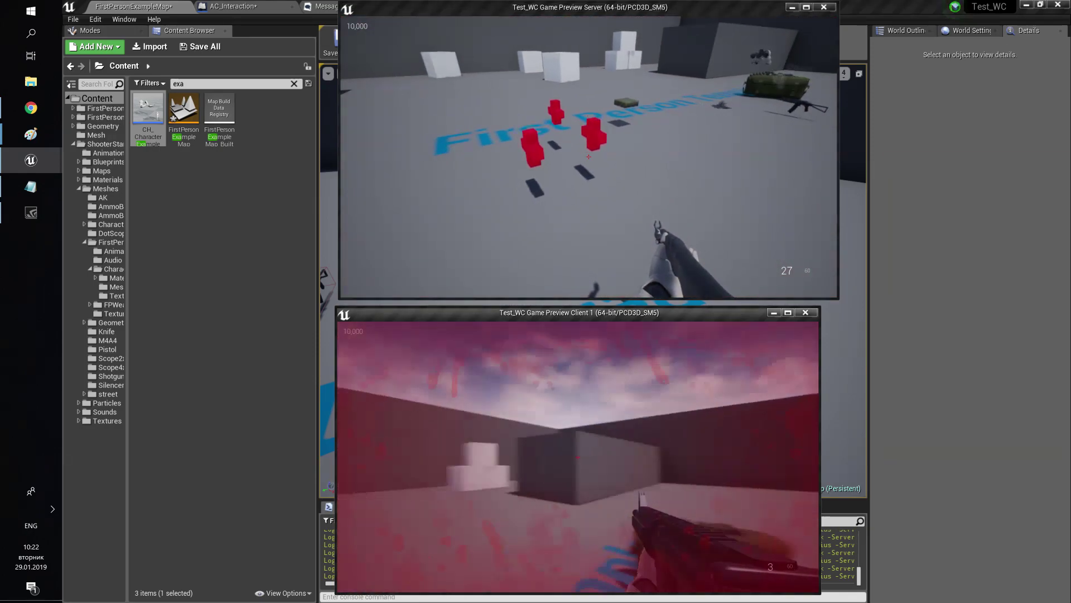
key("w")
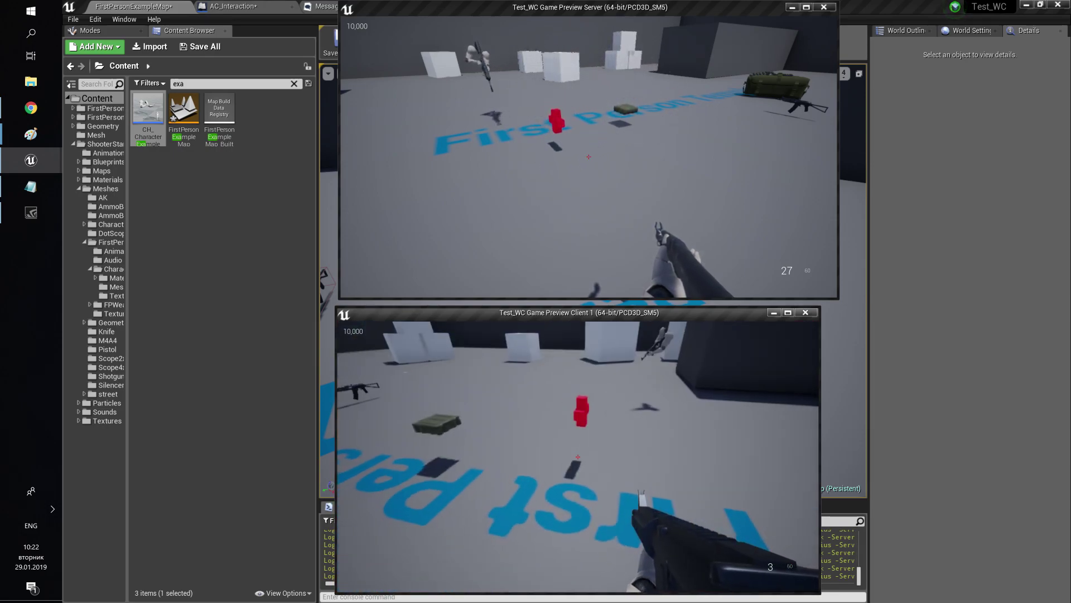
key("d")
- Return to the server player, fire a shot, open the AK-47's weapon customization and apply the dark red digital camouflage for 400 coins
left_click(596, 244)
key("w")
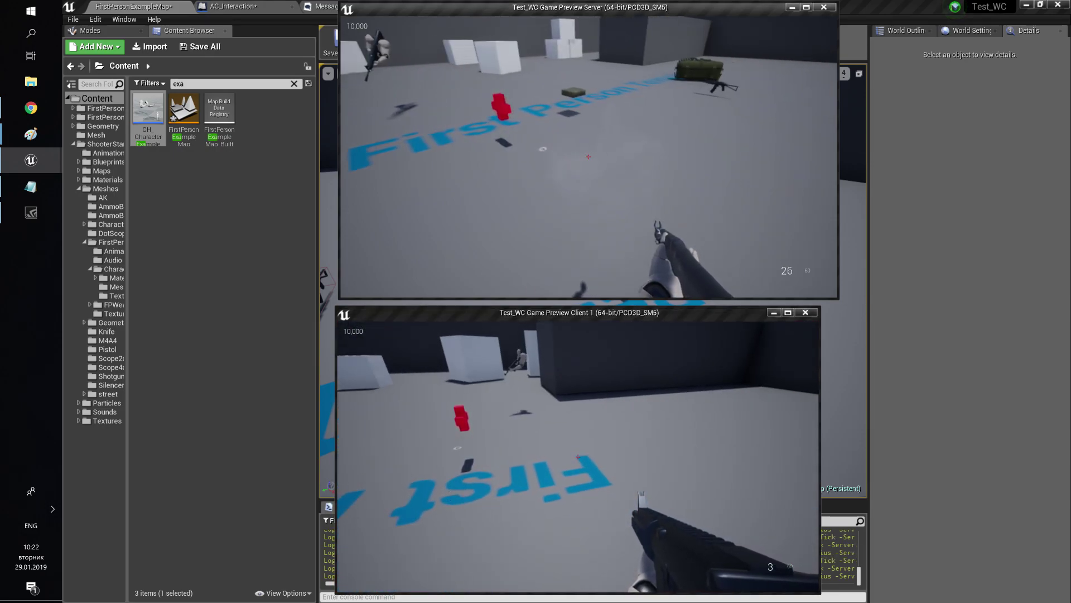
key("g")
key("e")
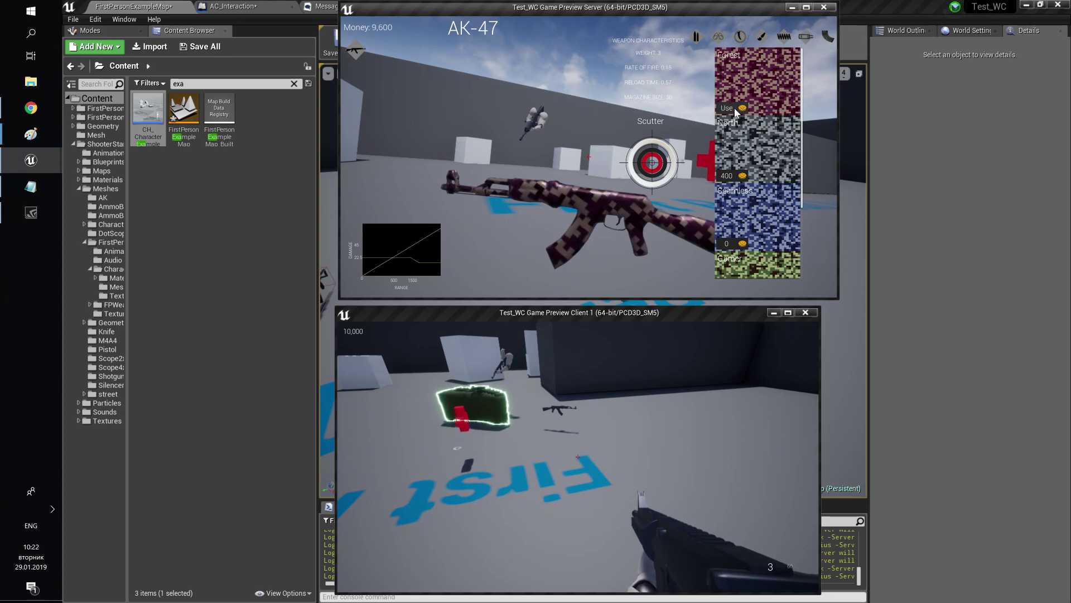
- Buy the AK-47's x2 and x4 scopes for 929 and 1,469 coins, and open the silencer options
left_click(727, 39)
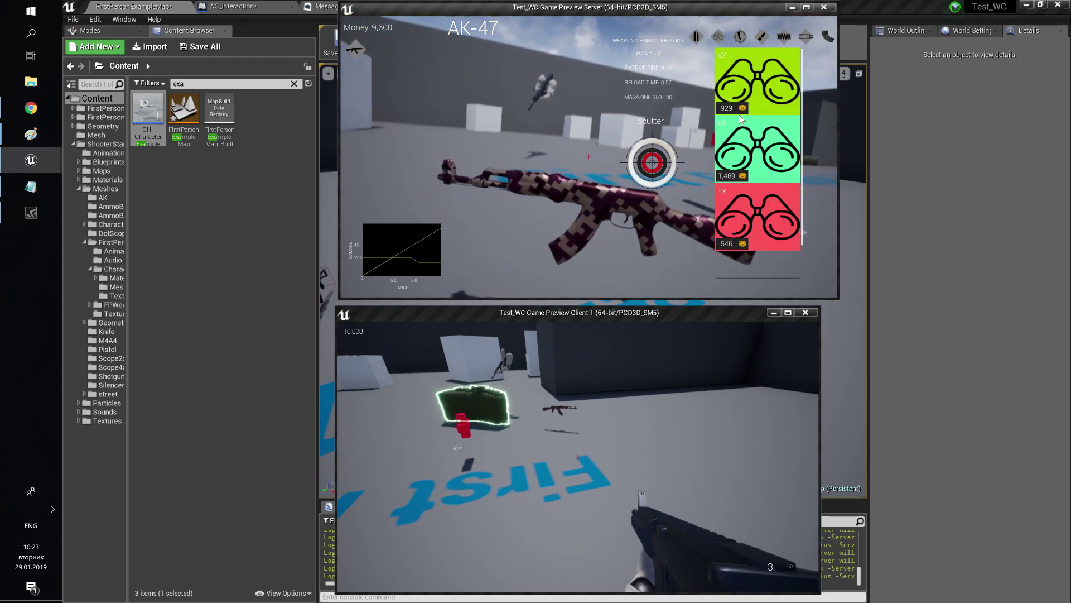
left_click(731, 176)
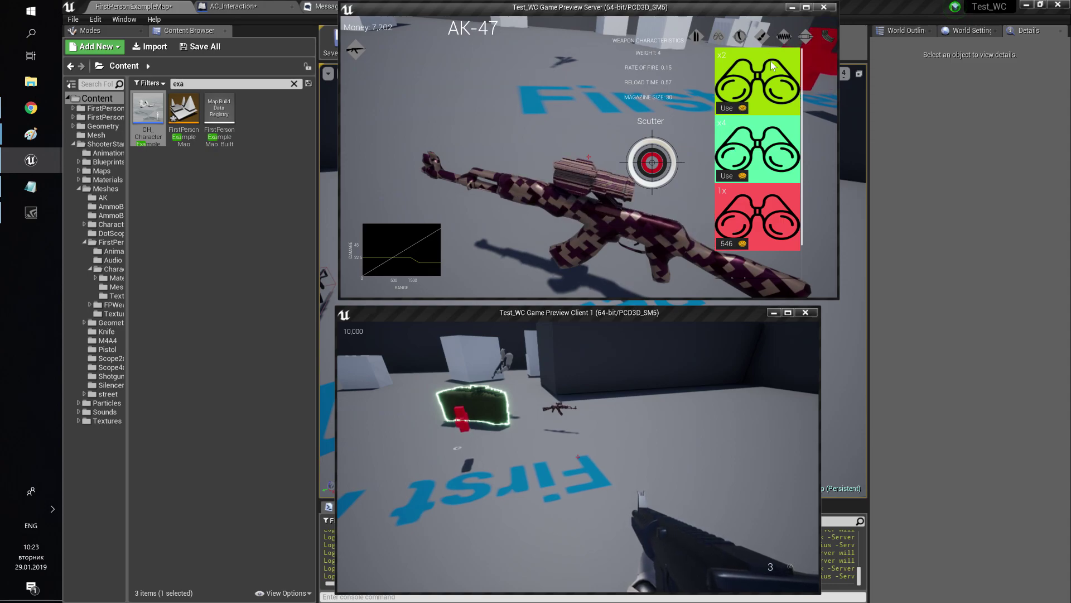
left_click(809, 37)
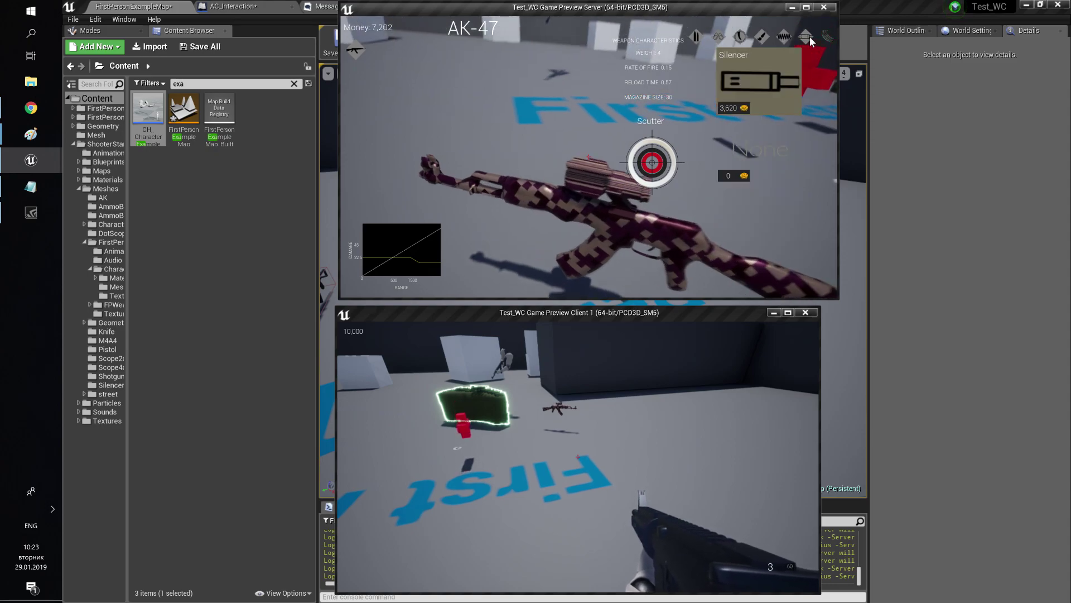